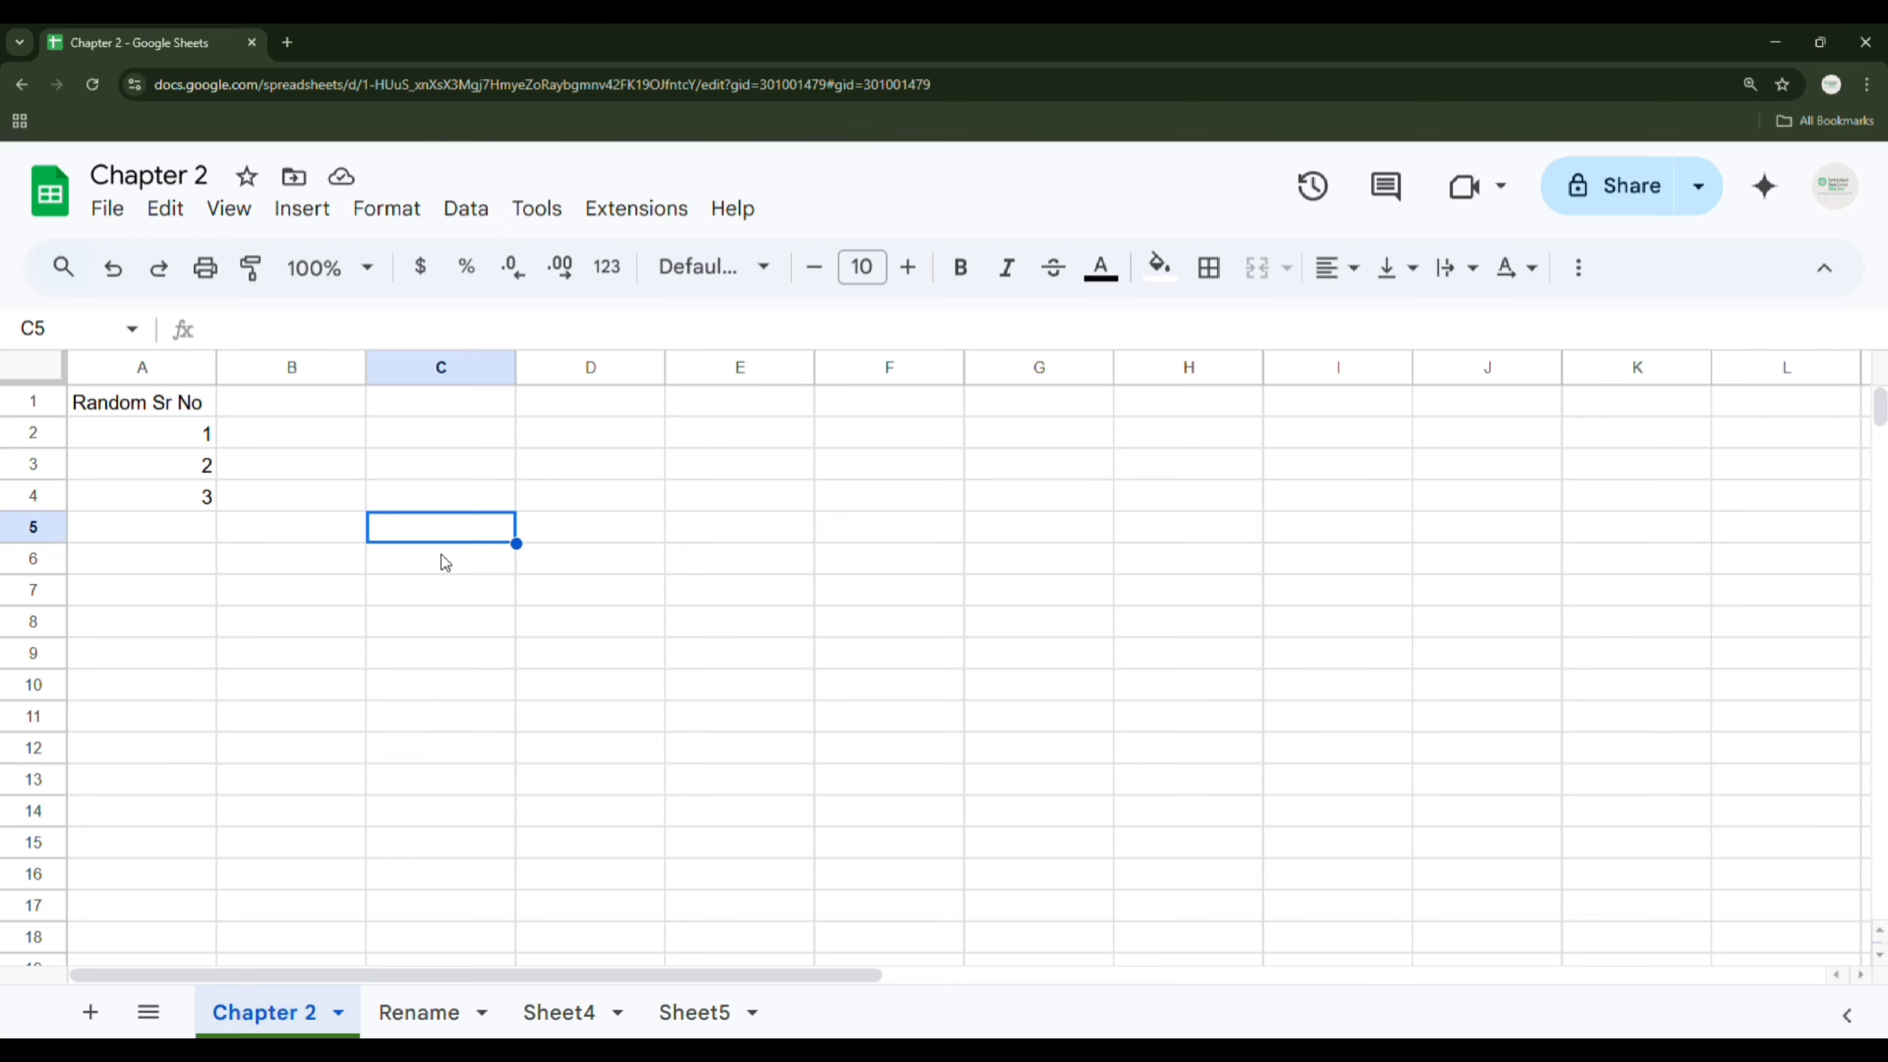
Step: Select the whole column C, the whole row 6, column C again, and the single cell C5
left_click(445, 364)
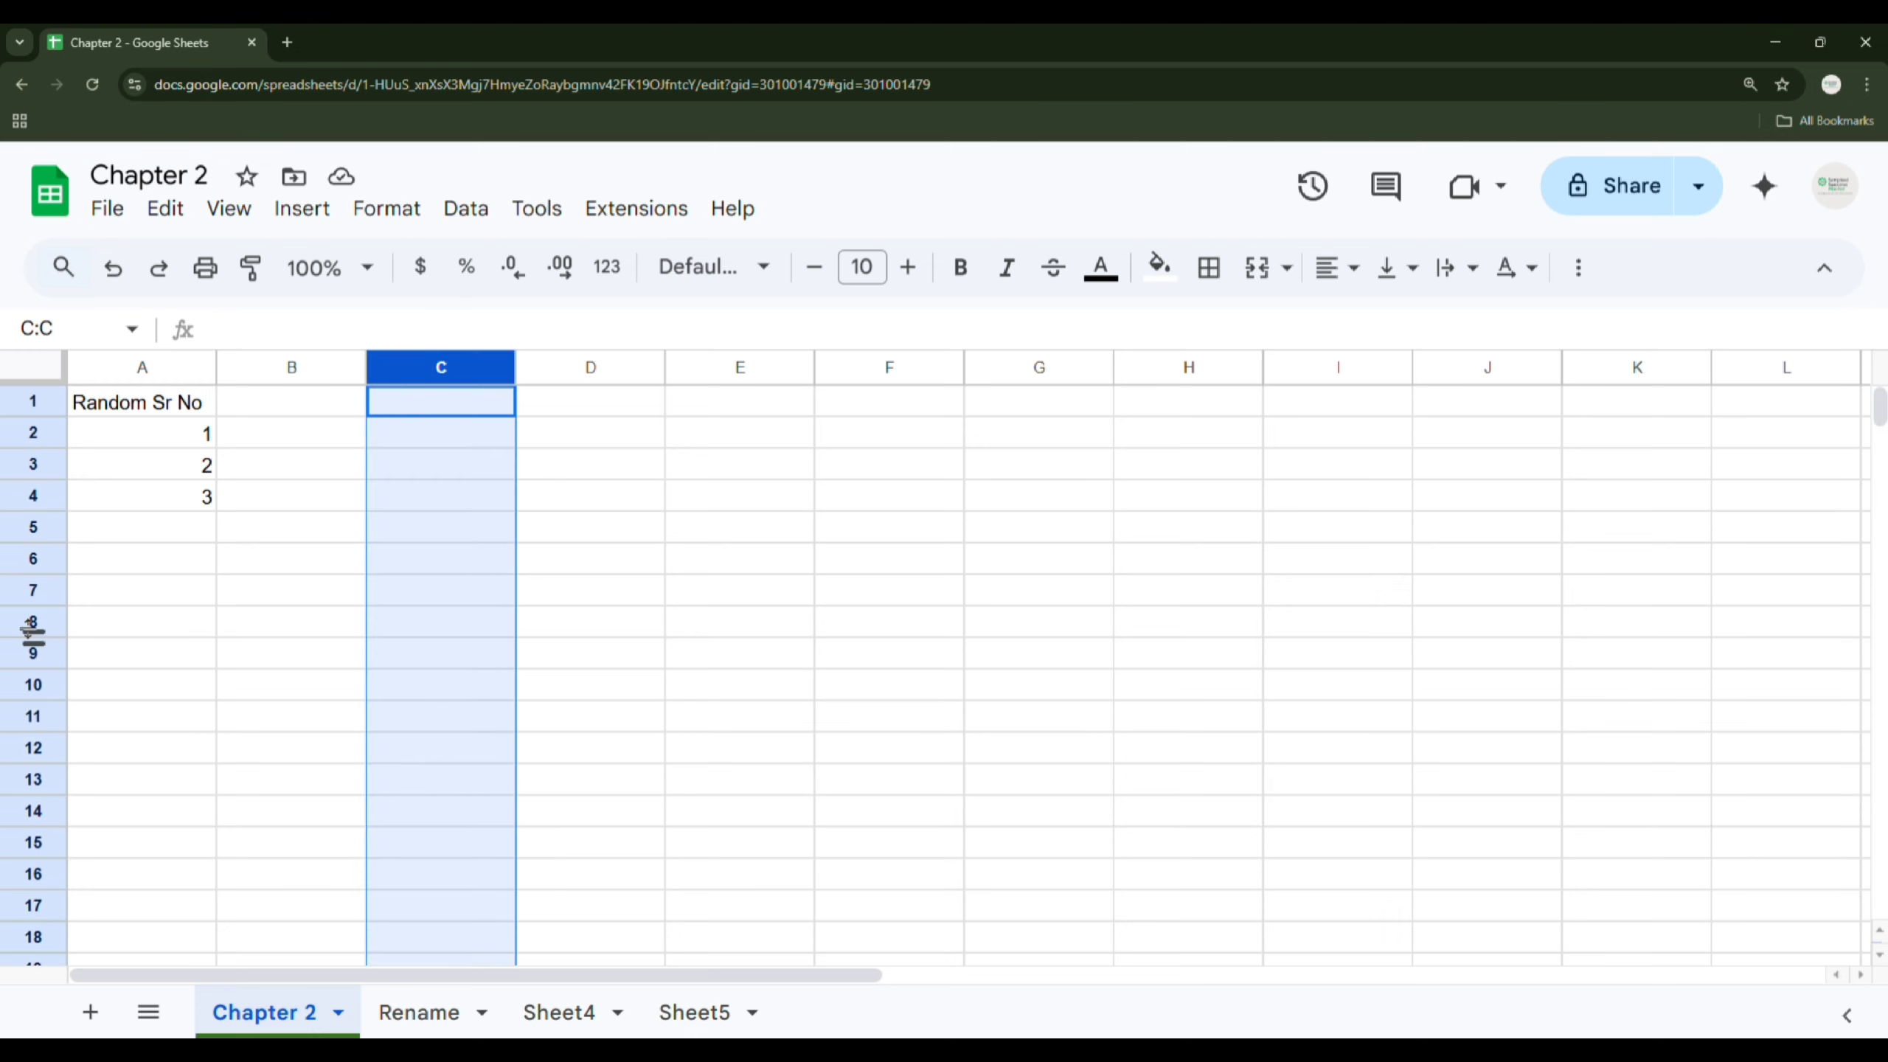
left_click(31, 556)
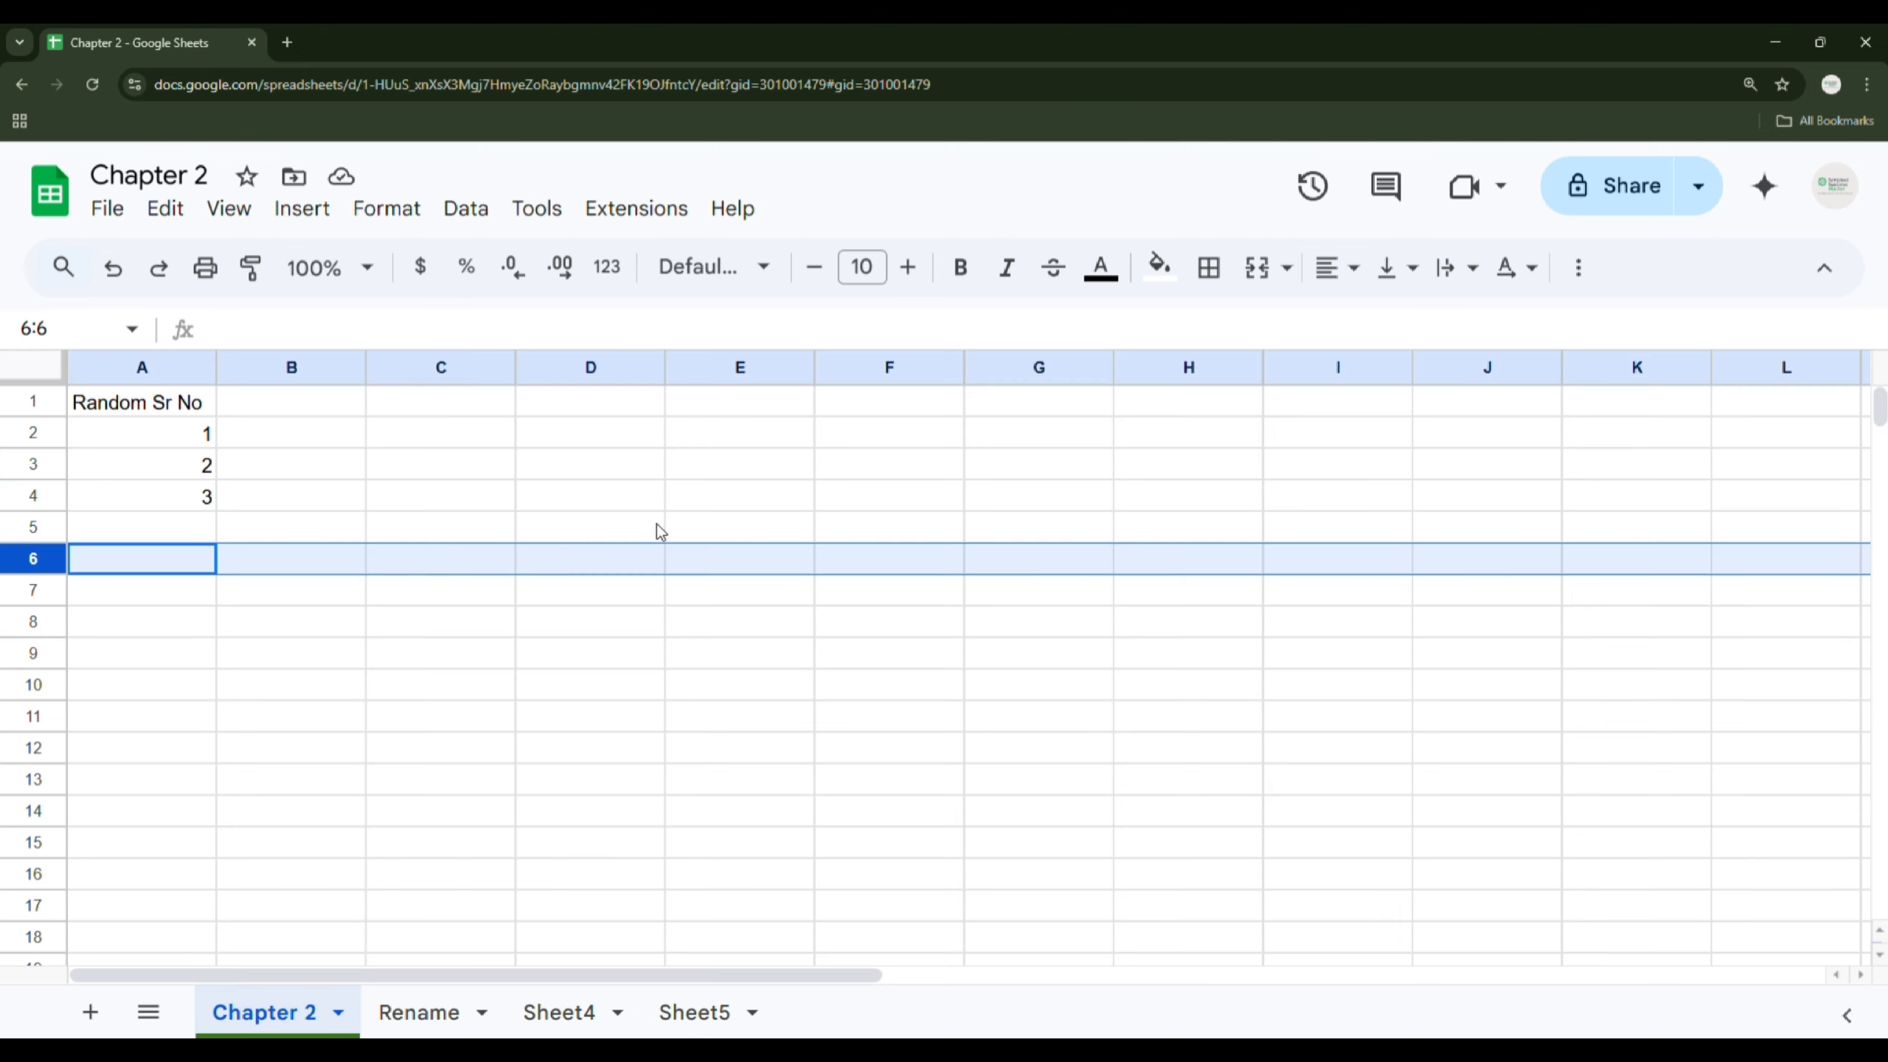
left_click(440, 370)
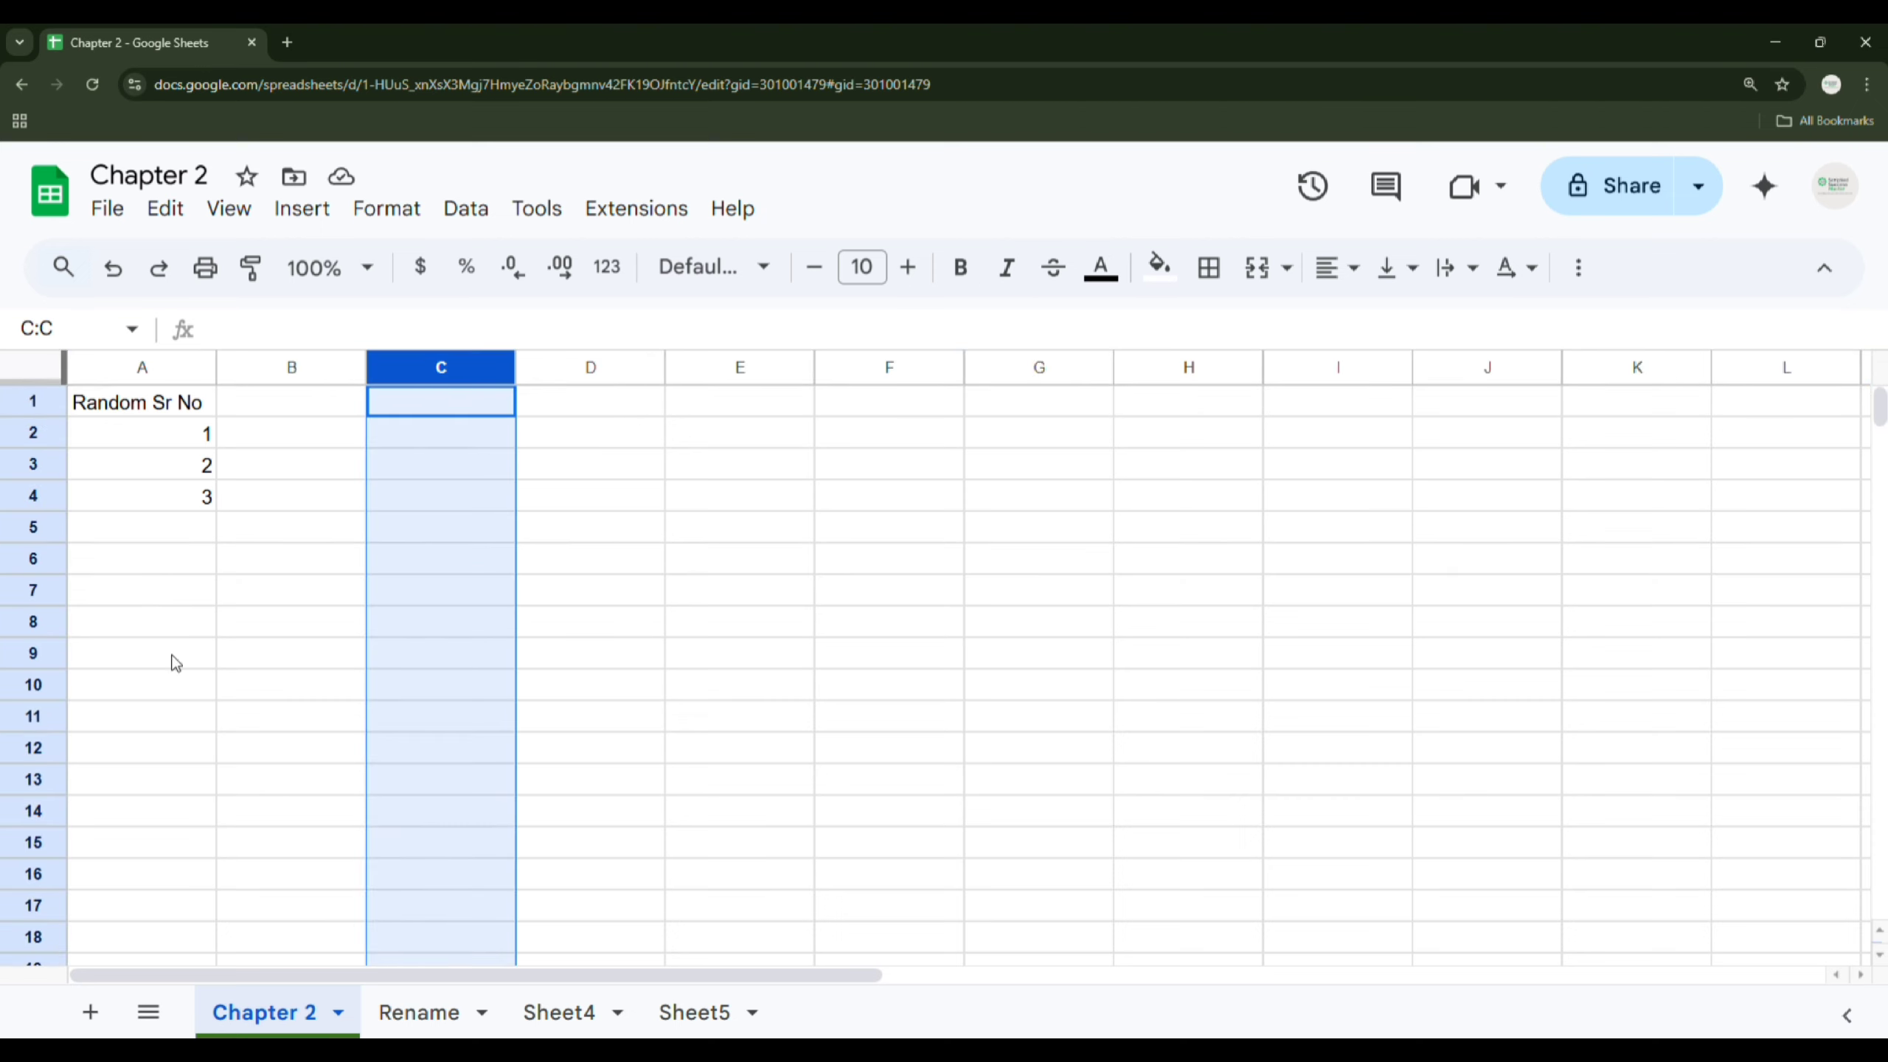
left_click(440, 527)
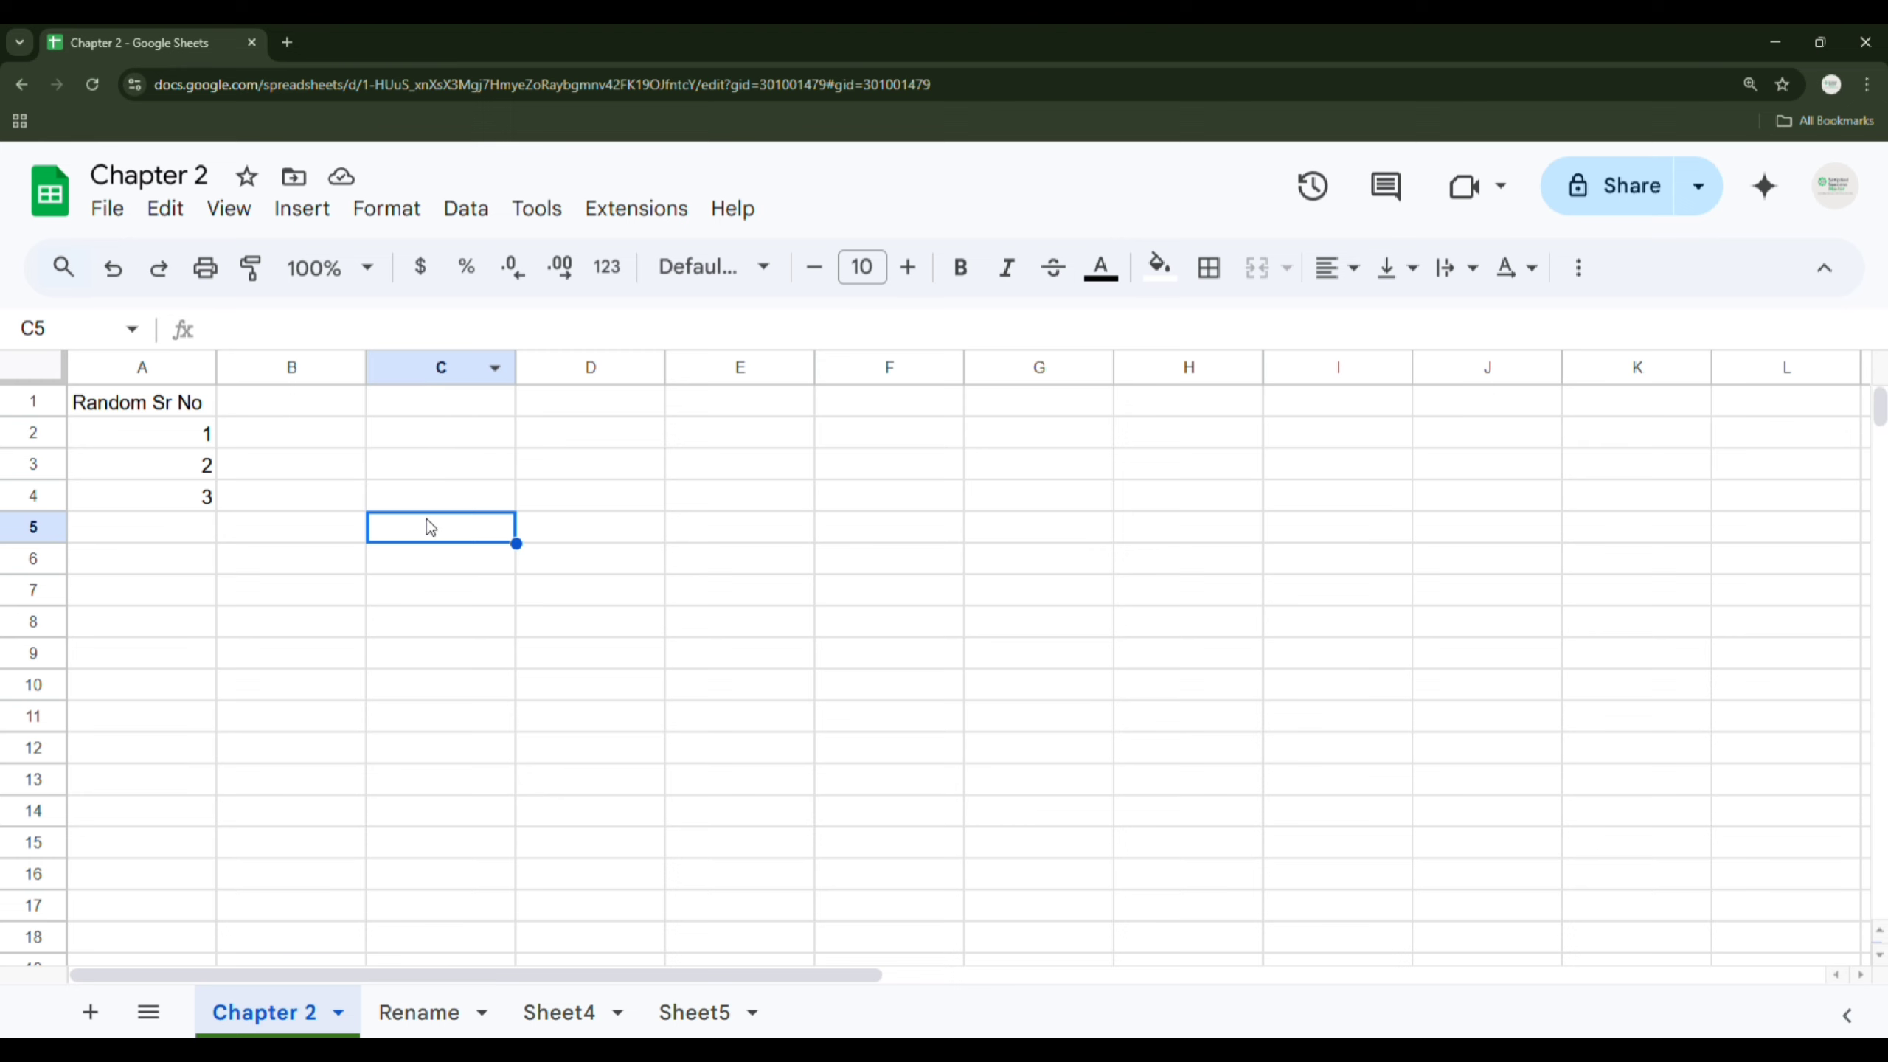
Step: Select column C together with row 5, then their intersecting cell C5 and the neighbouring cell D5
left_click(446, 370)
left_click(33, 530, "ctrl")
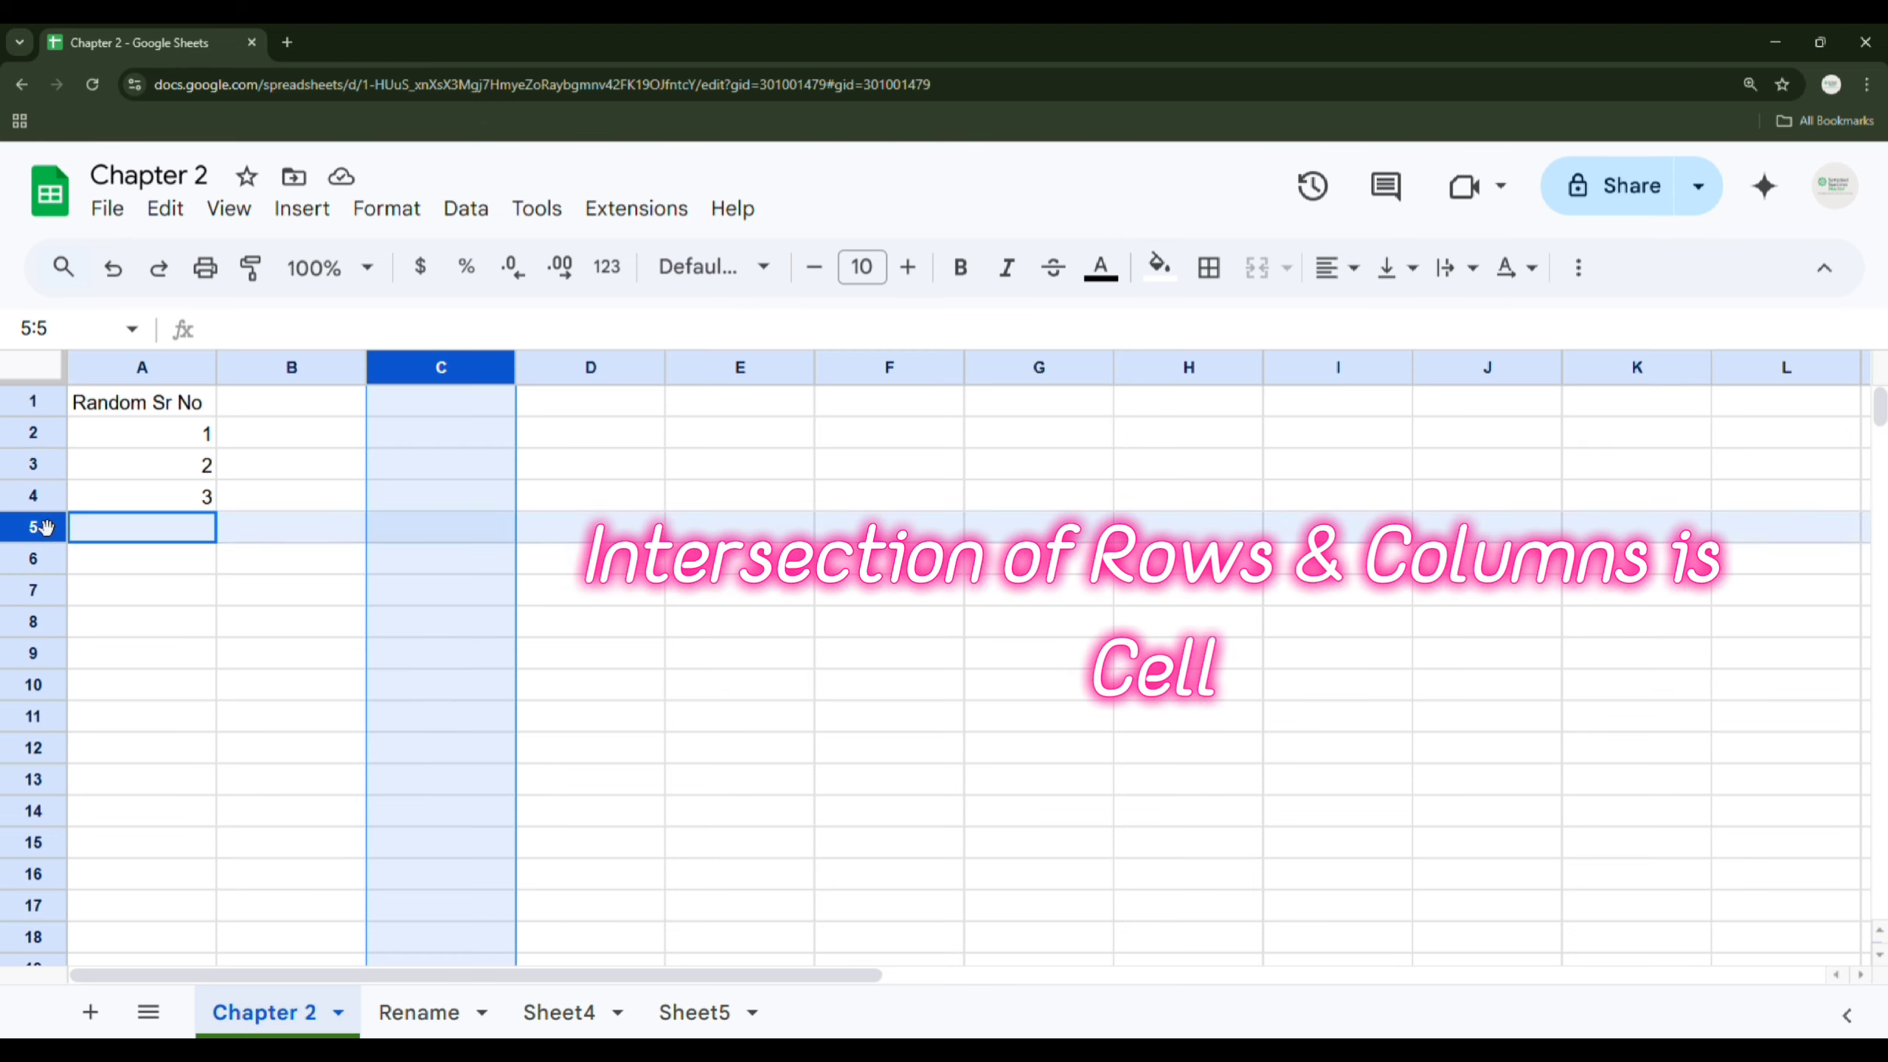
left_click(446, 531)
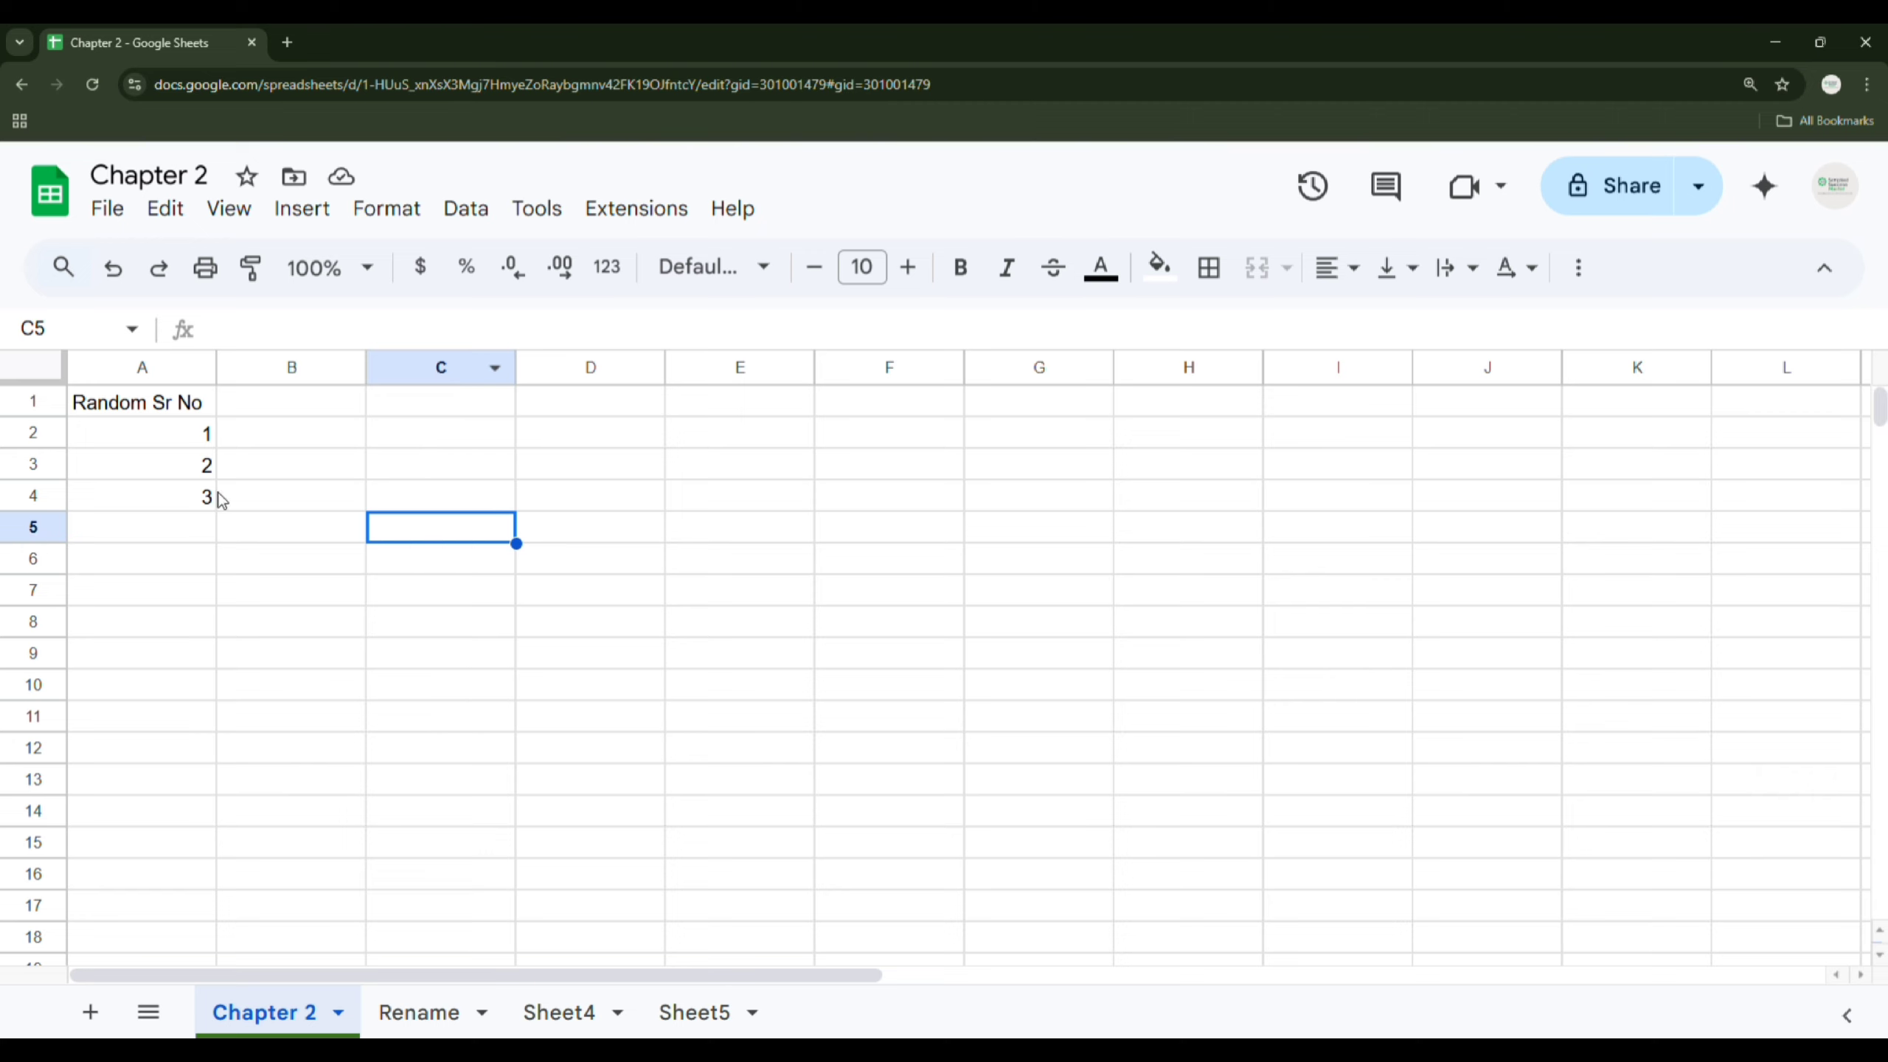
left_click(611, 530)
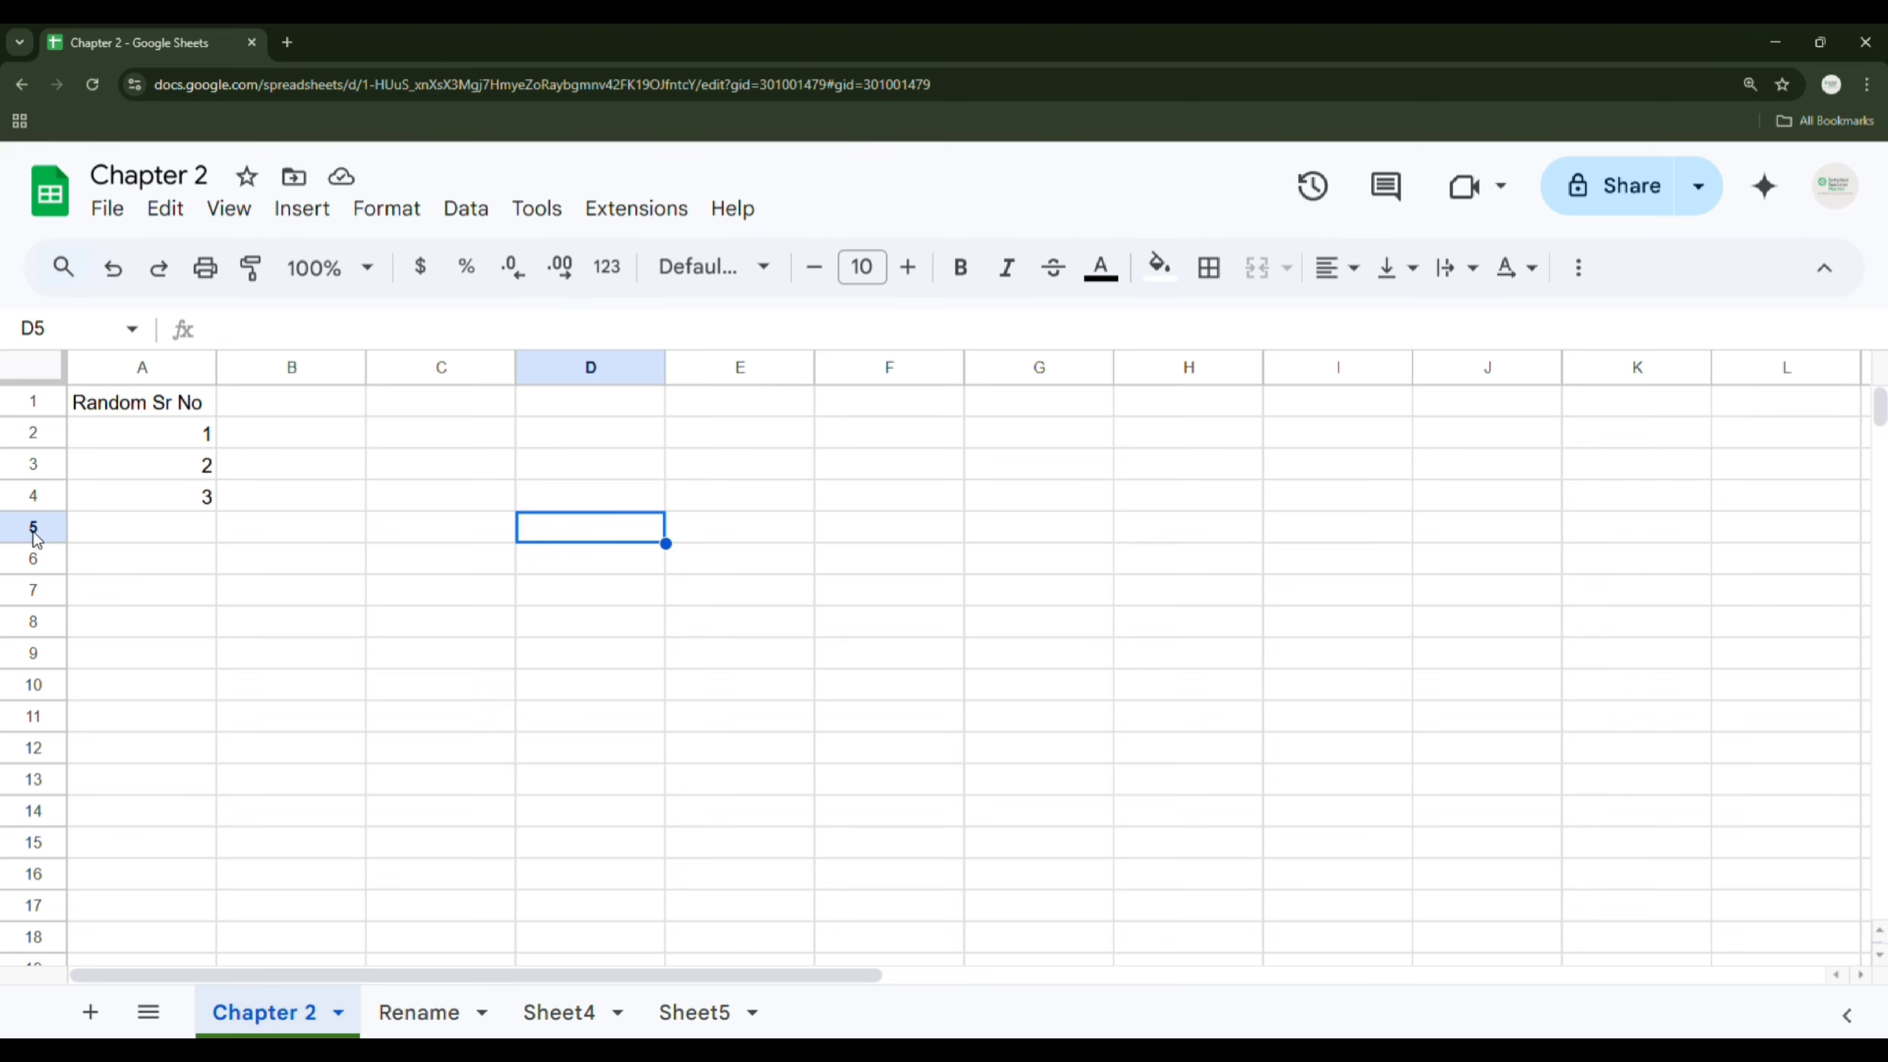
Step: Select the cell range from C2 to G13
left_click(471, 601)
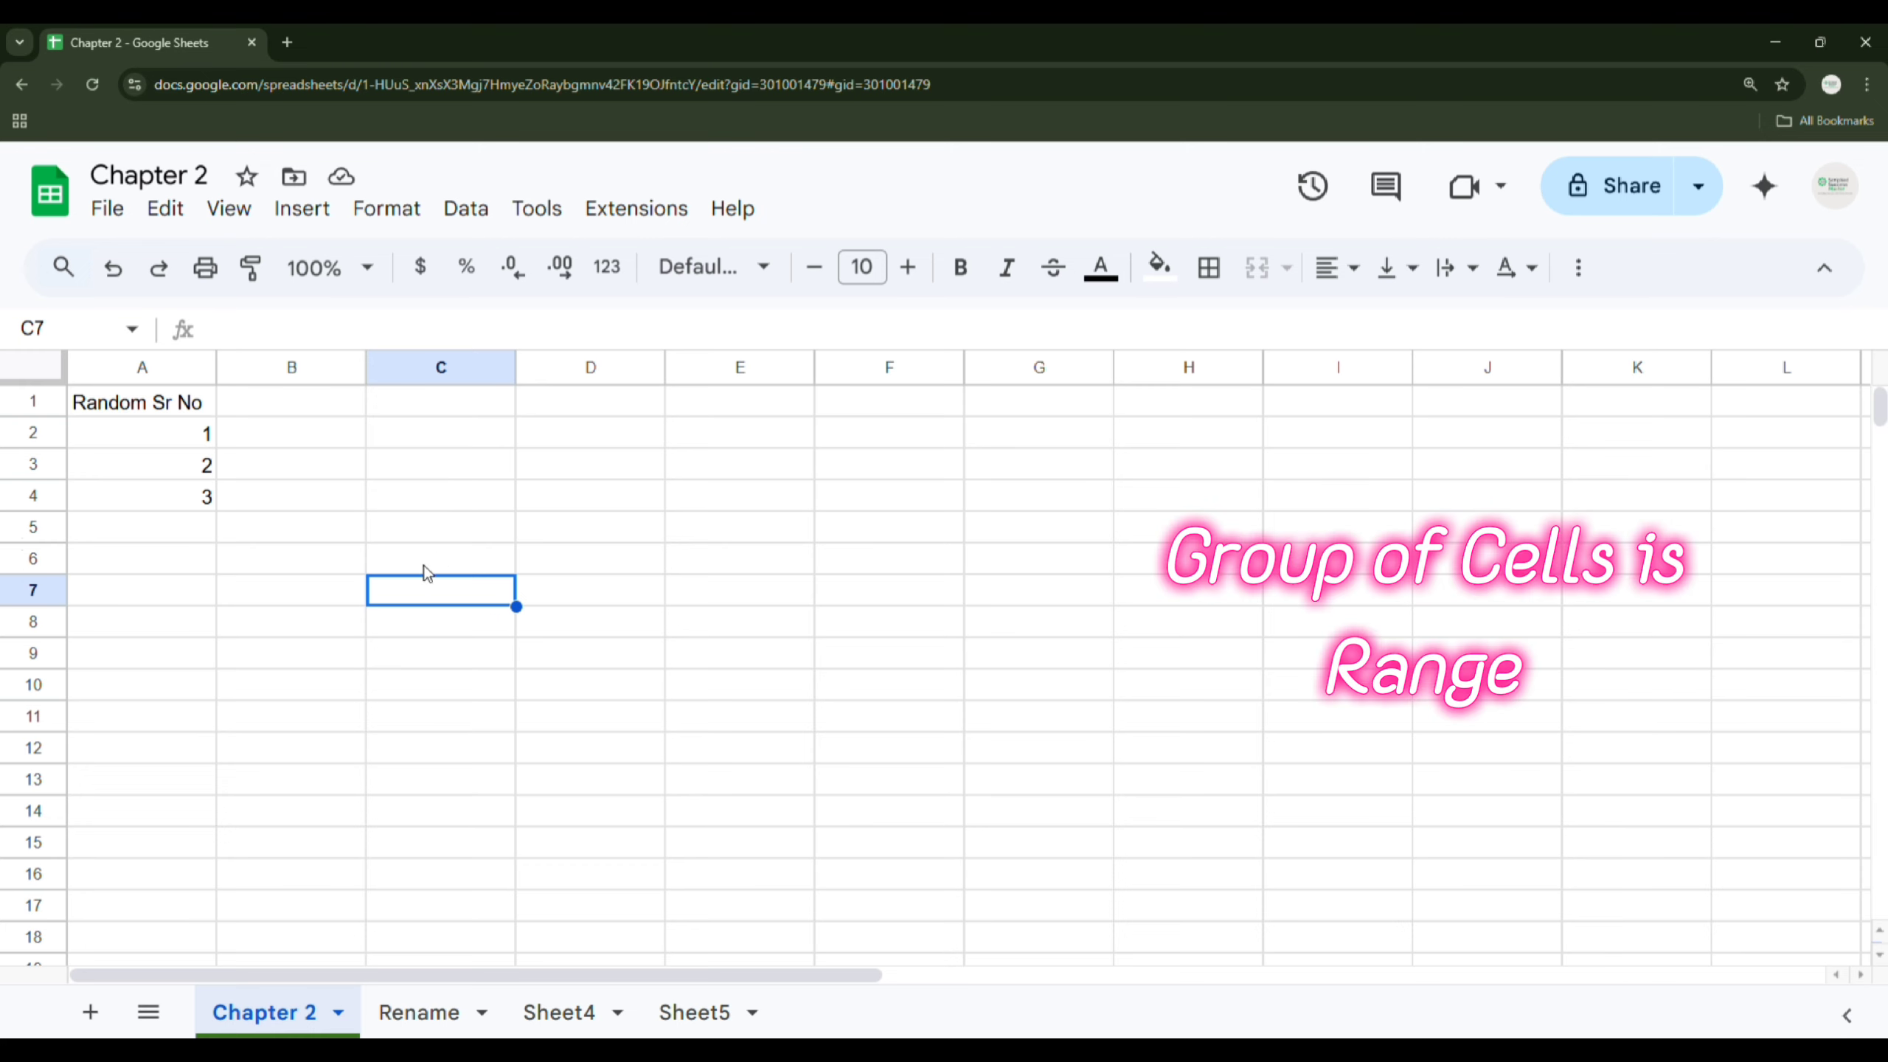
left_click(441, 435)
left_click_drag(488, 452, 995, 794)
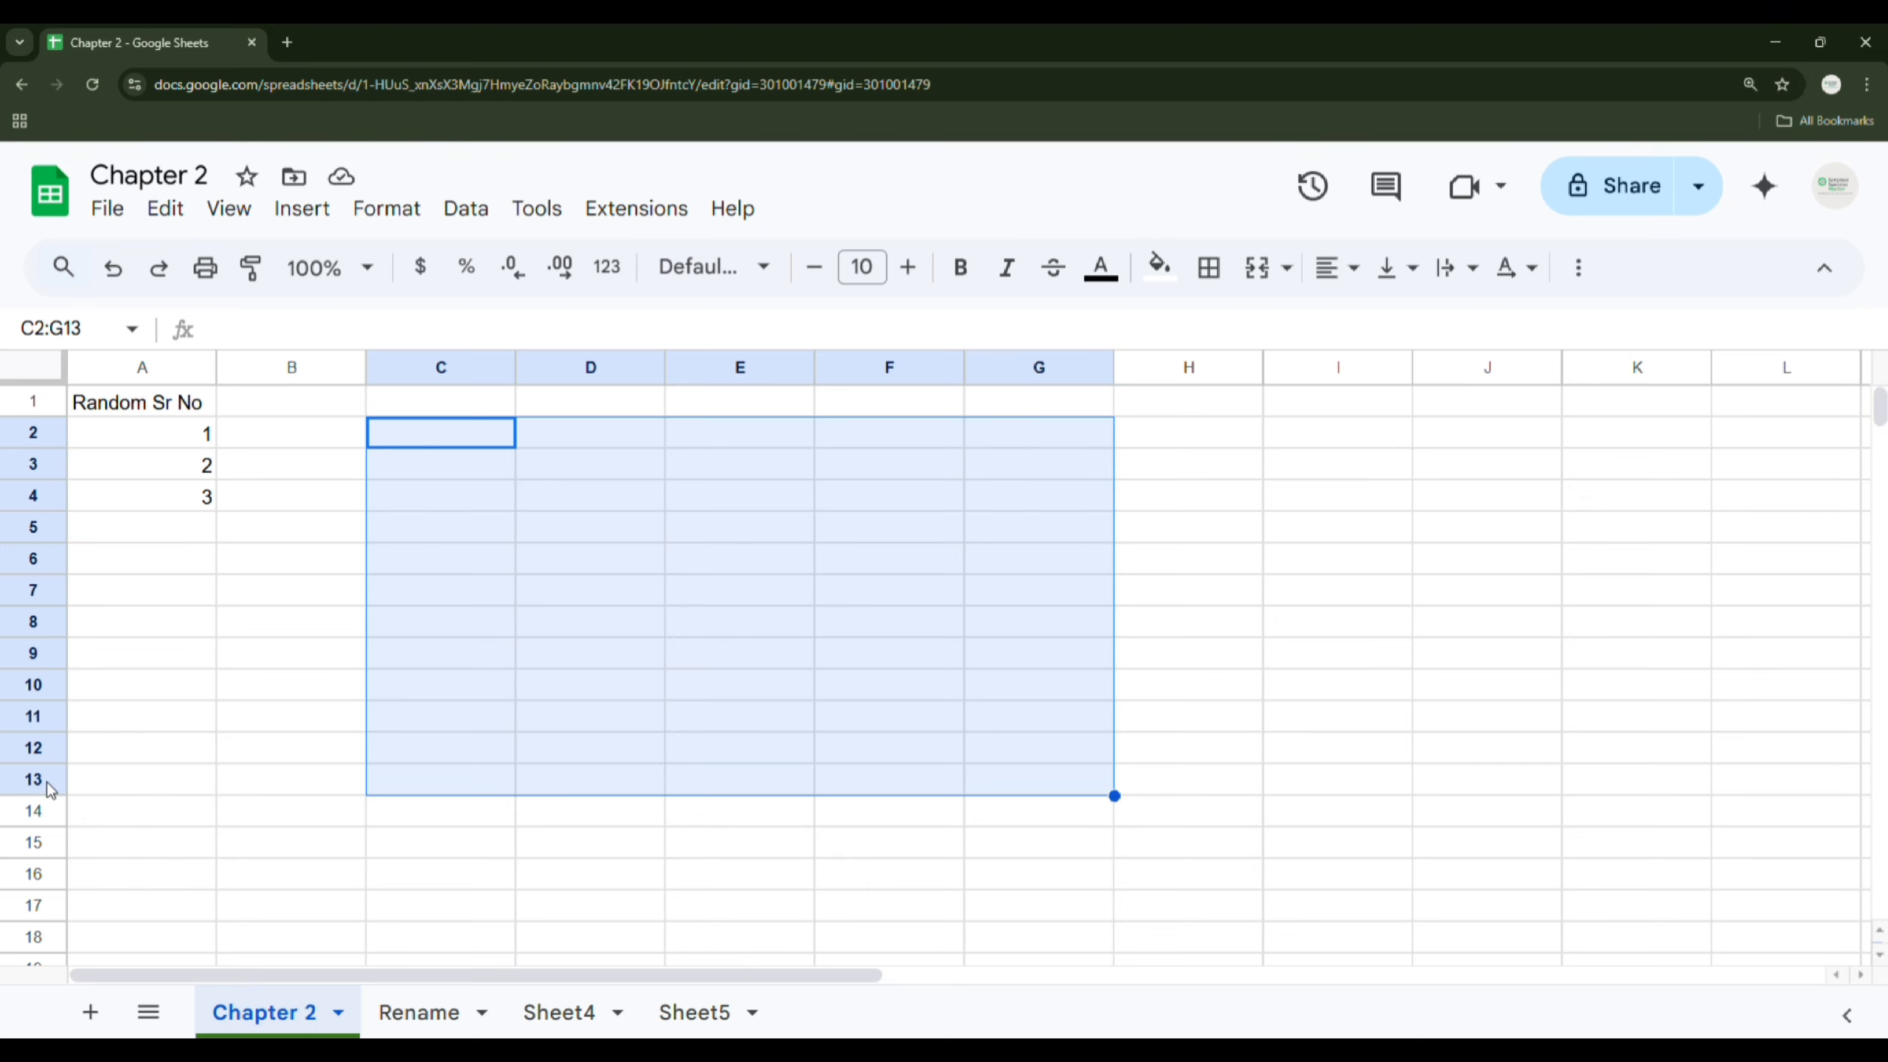
Step: Enter the text C2:G13 in cell C2
left_click(435, 439)
type("C")
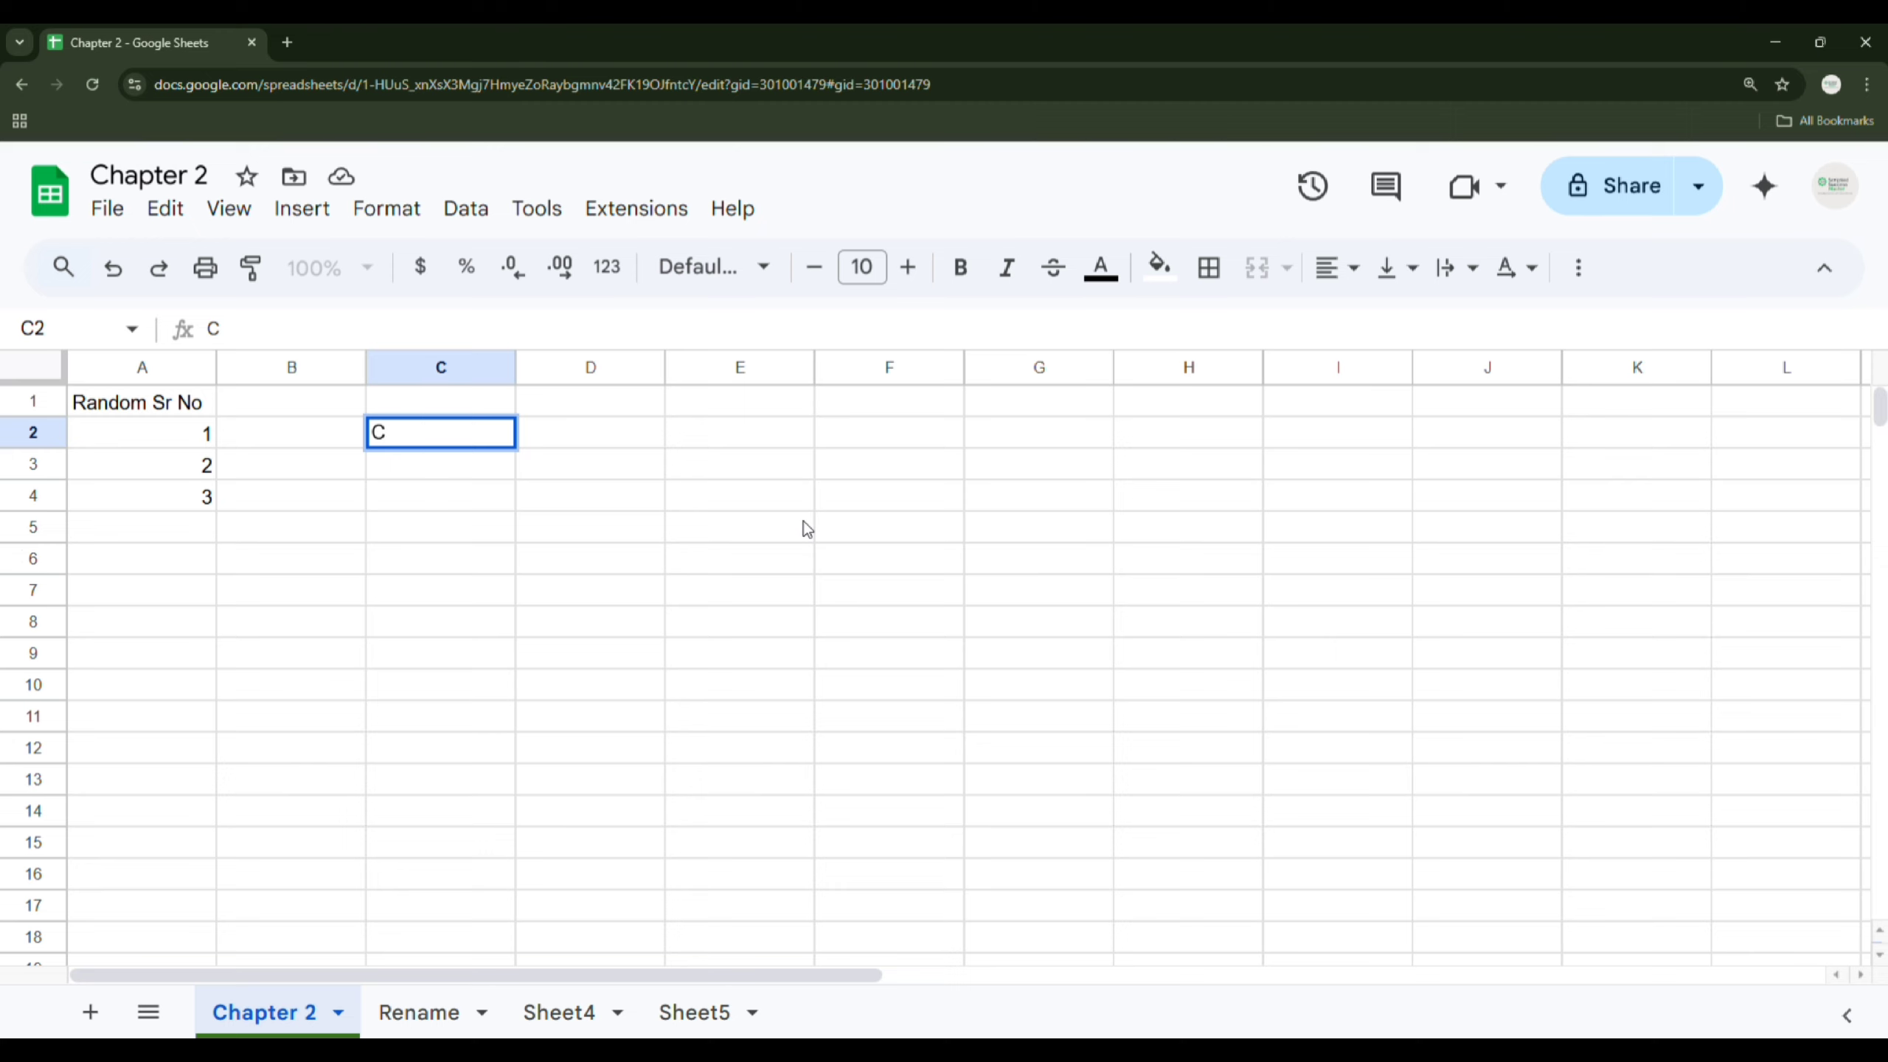
type("2:G13")
left_click(600, 536)
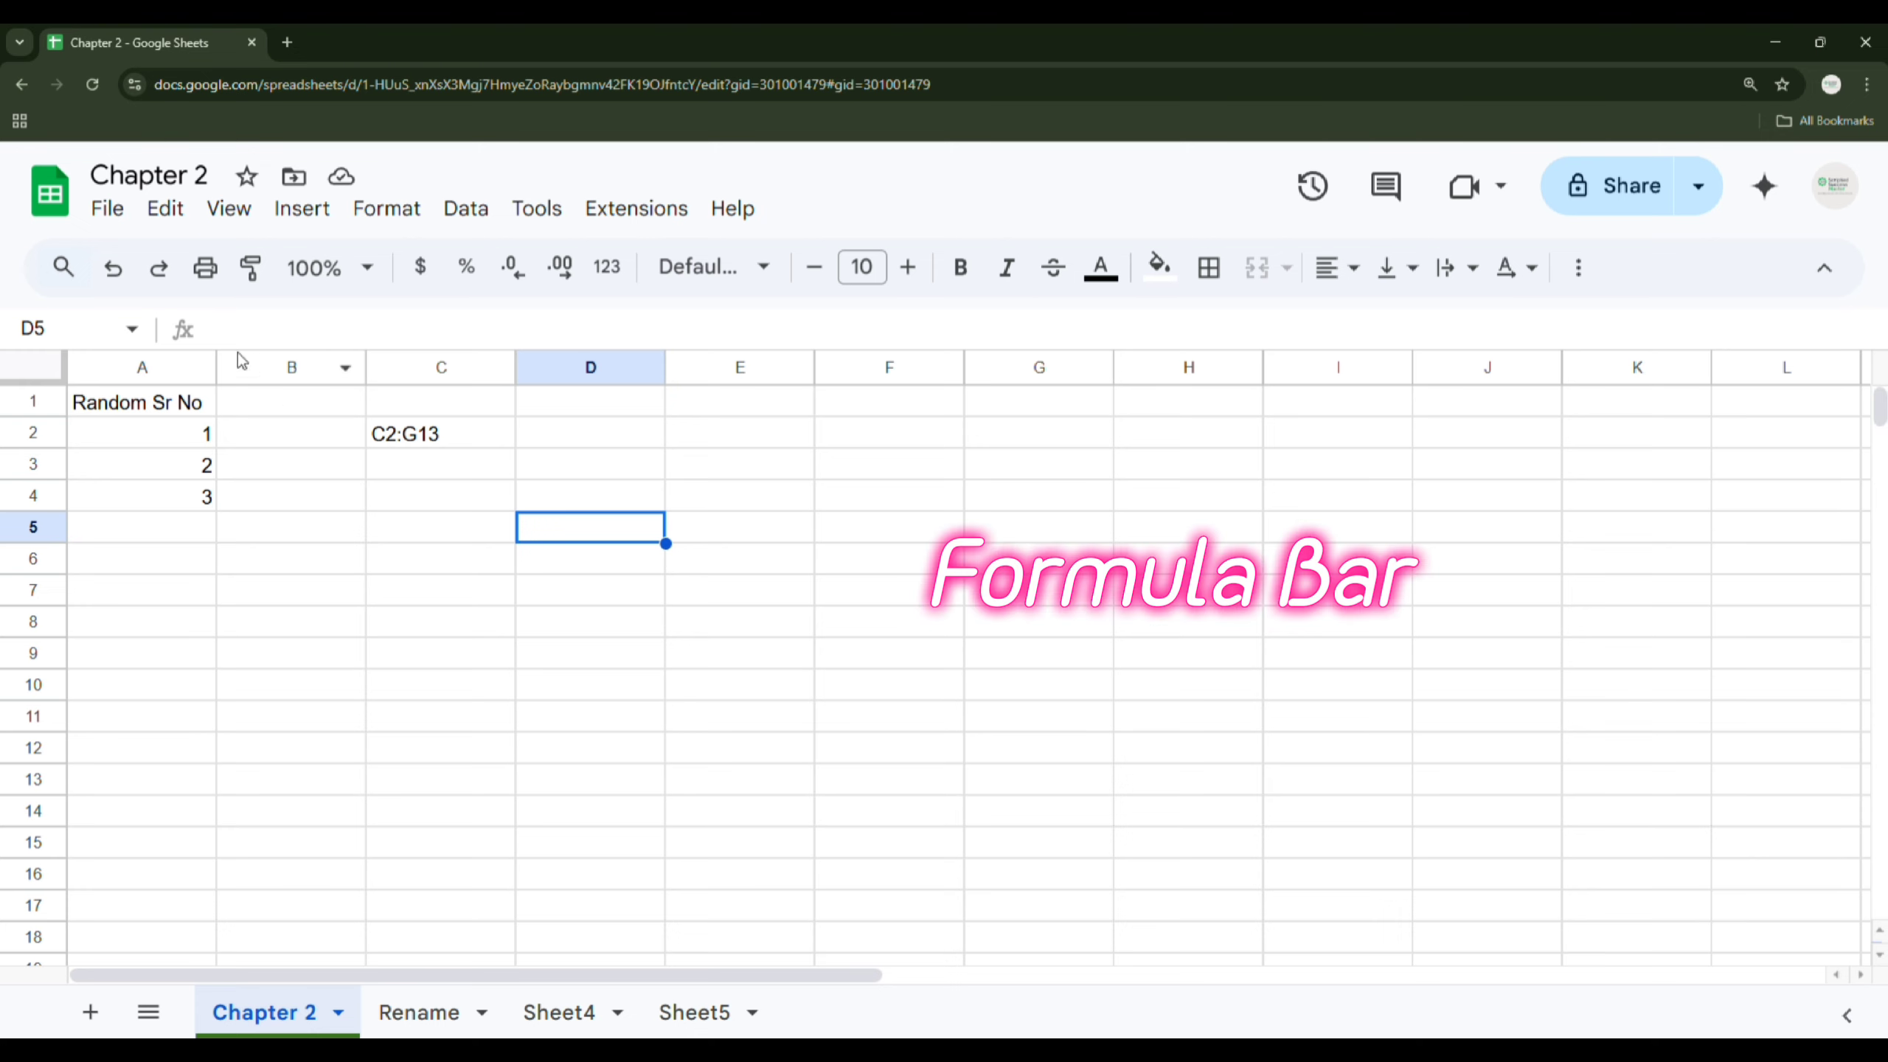
Step: Enter the formula =C2 in cell D5 to reference the text in cell C2
left_click(220, 329)
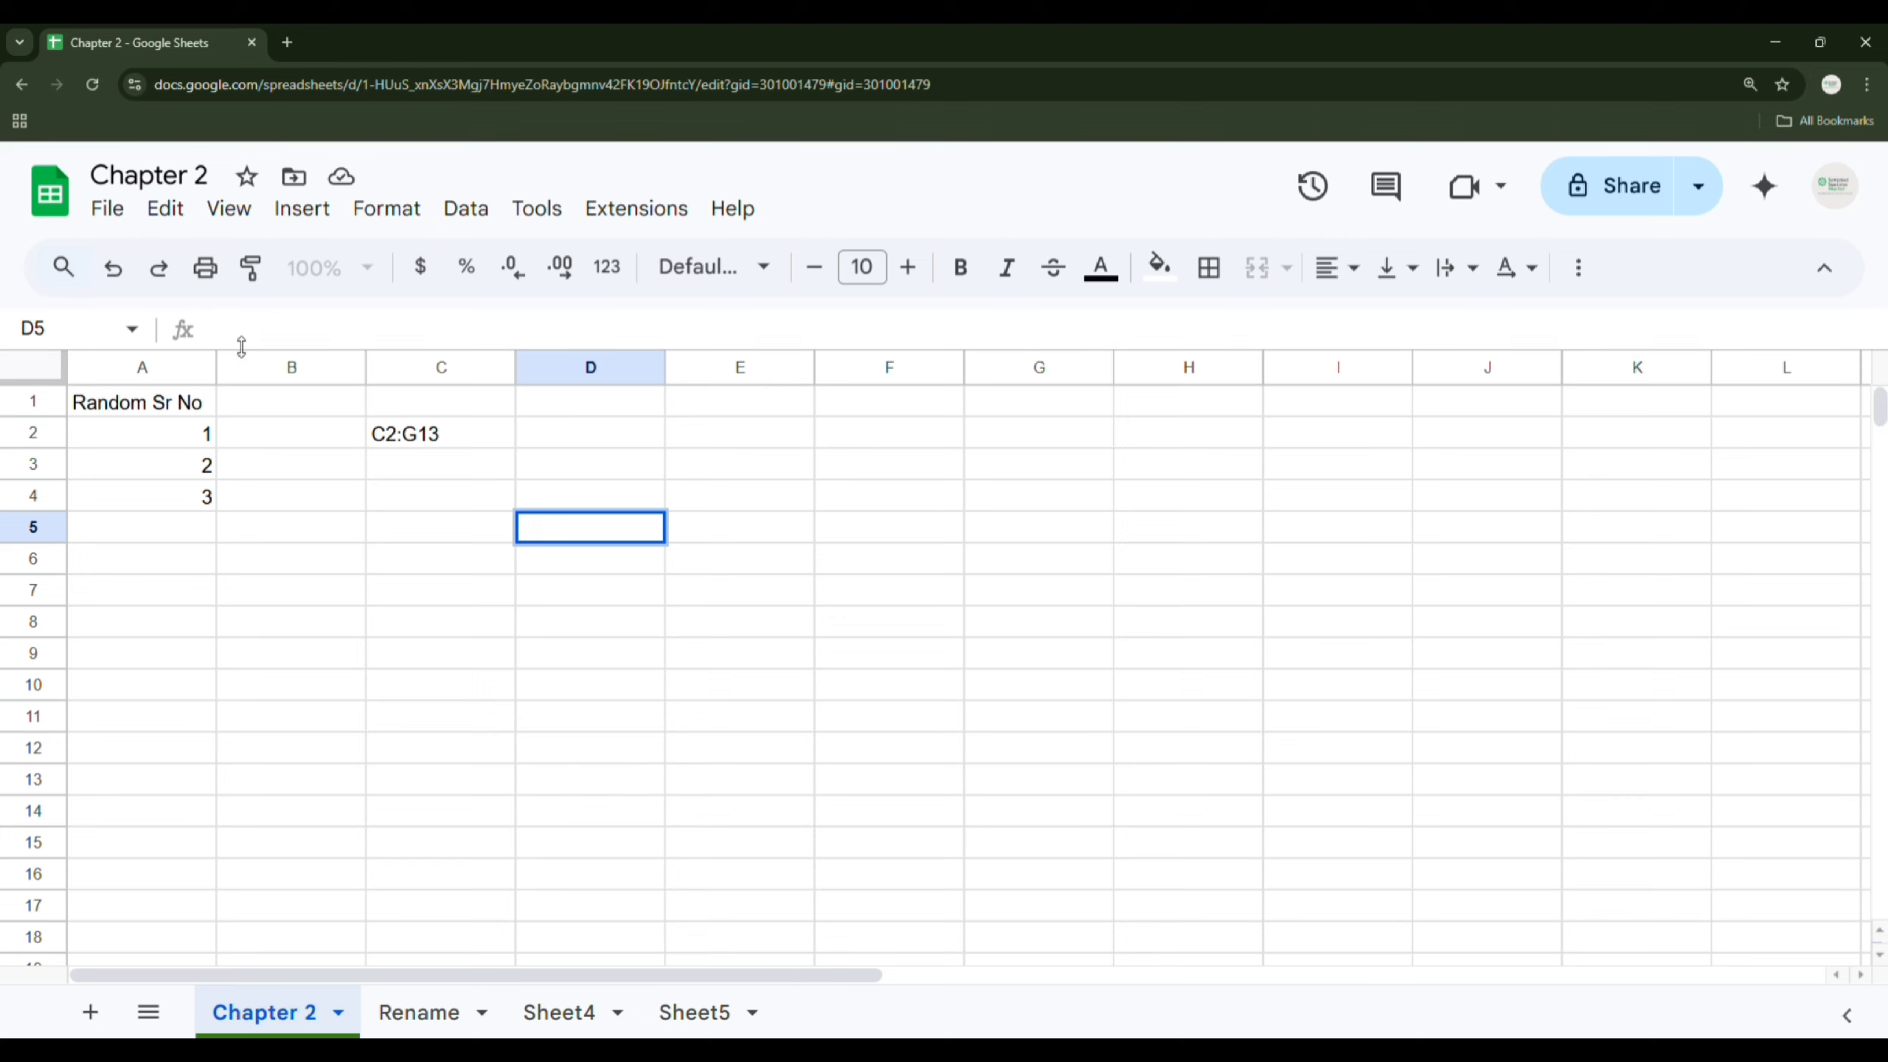
double_click(554, 526)
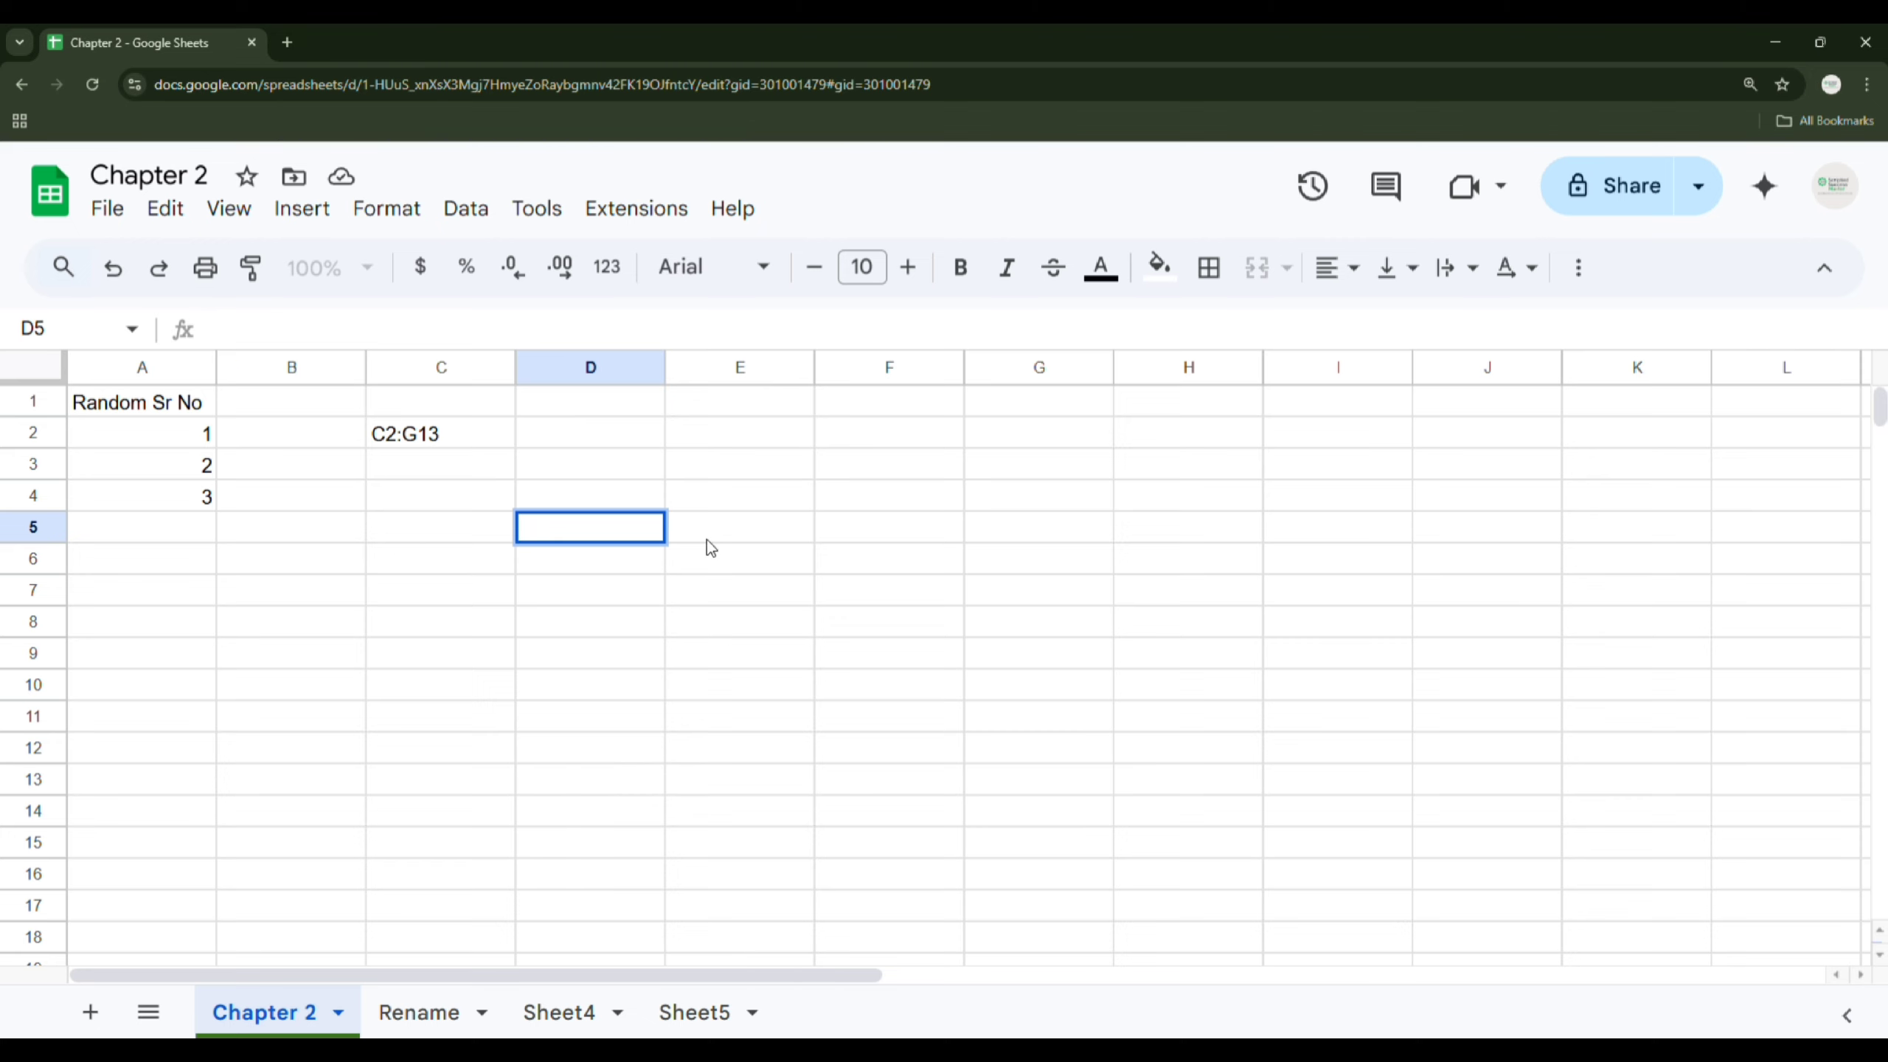
type("=")
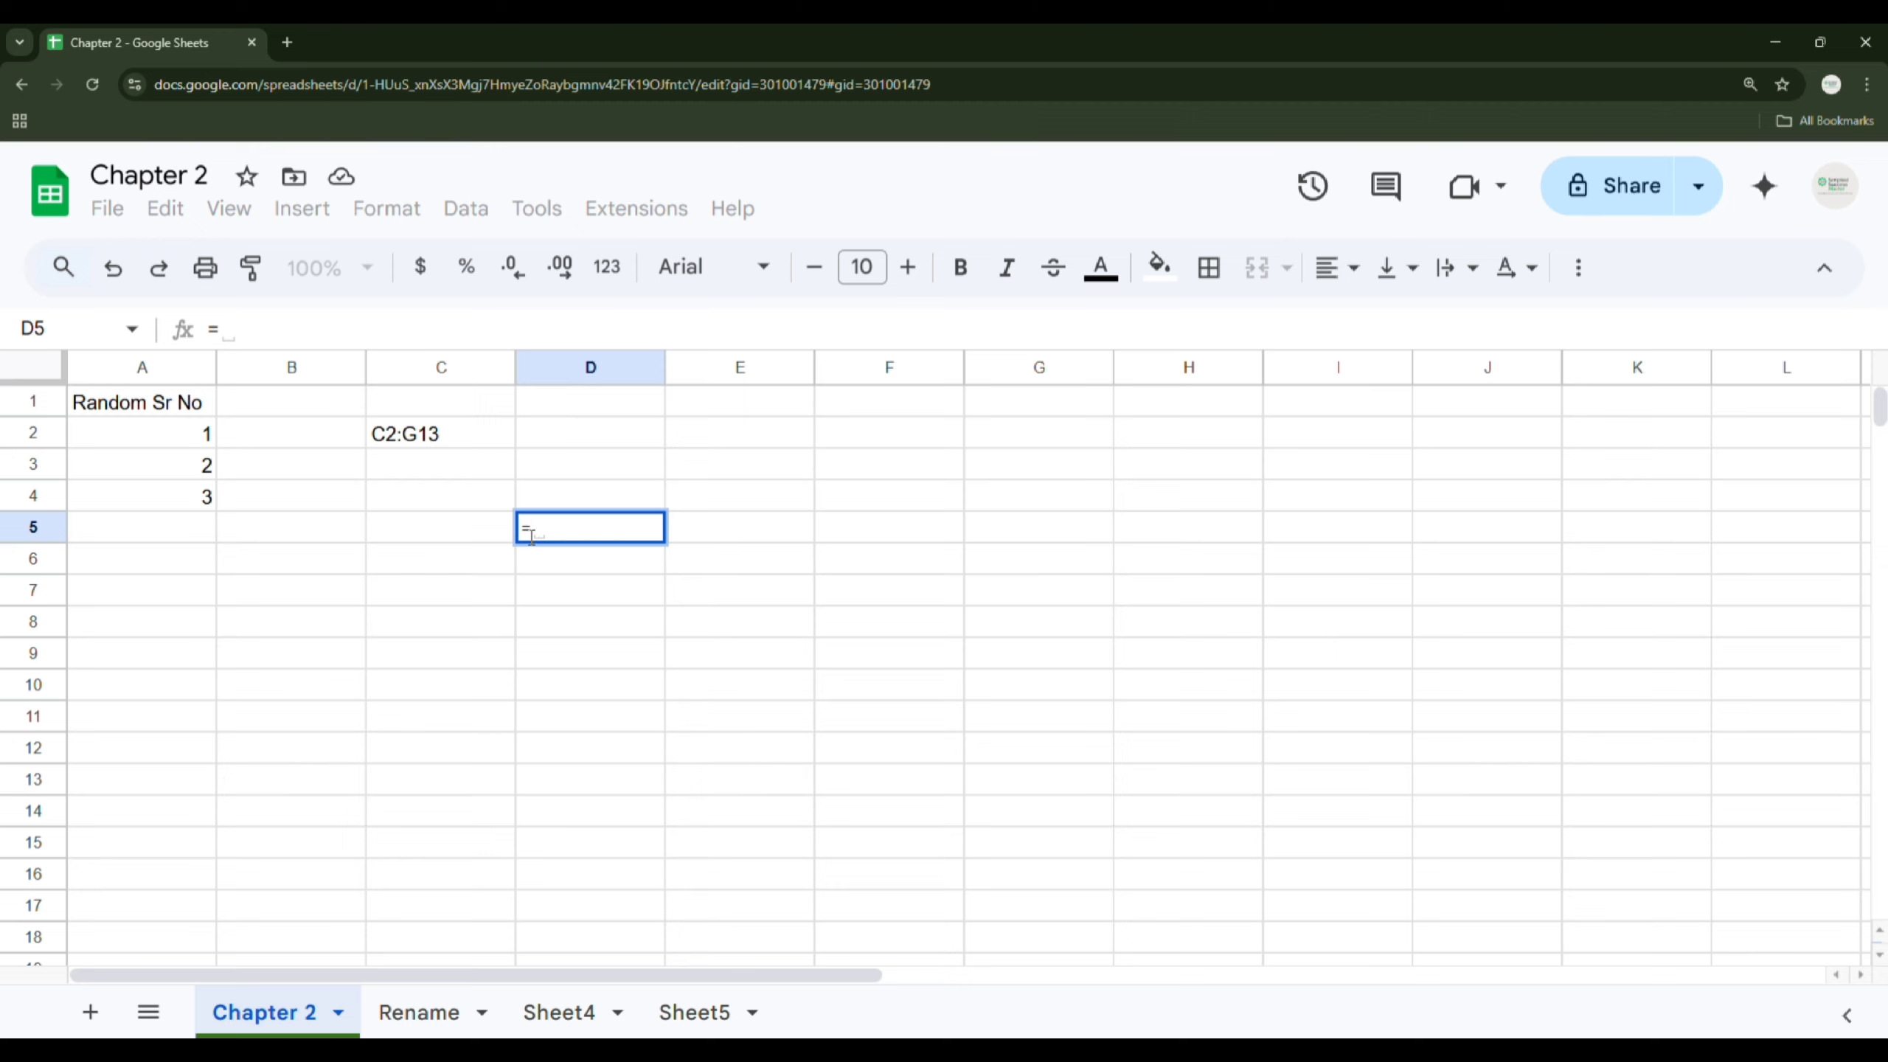
left_click(419, 437)
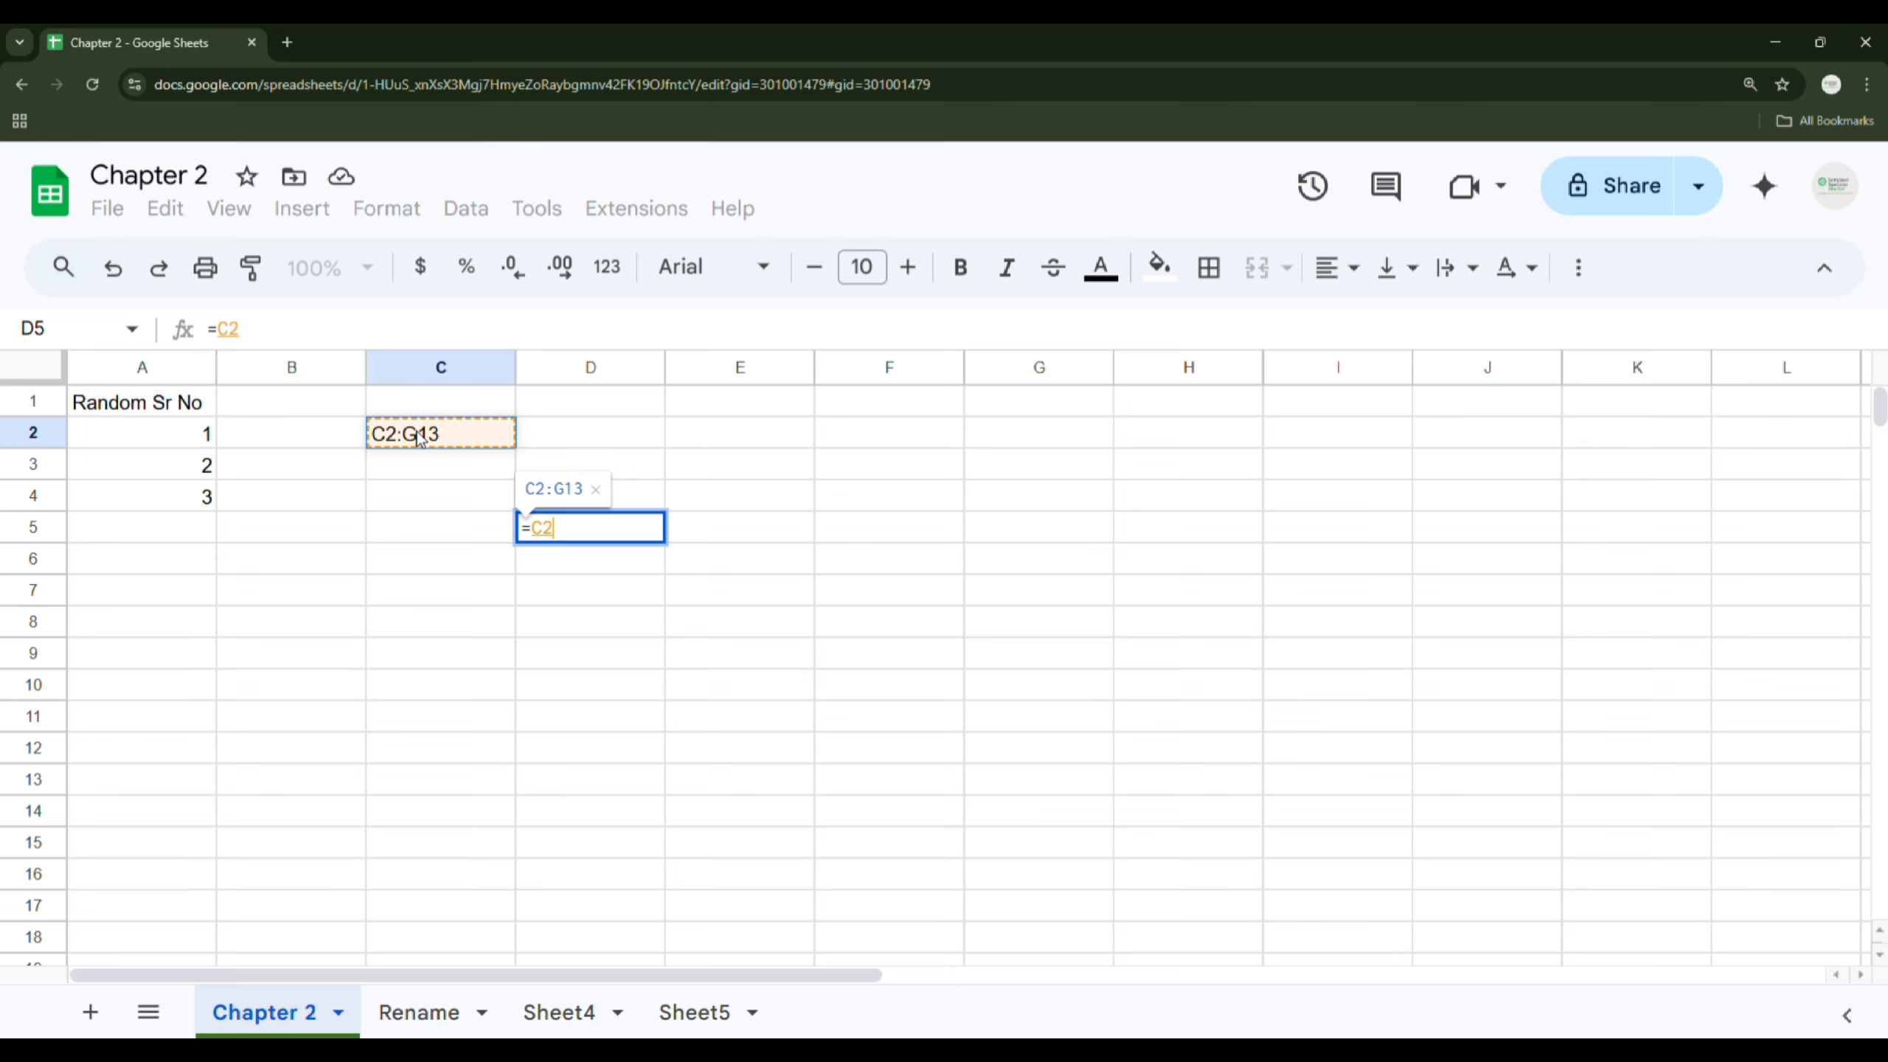
key("Return")
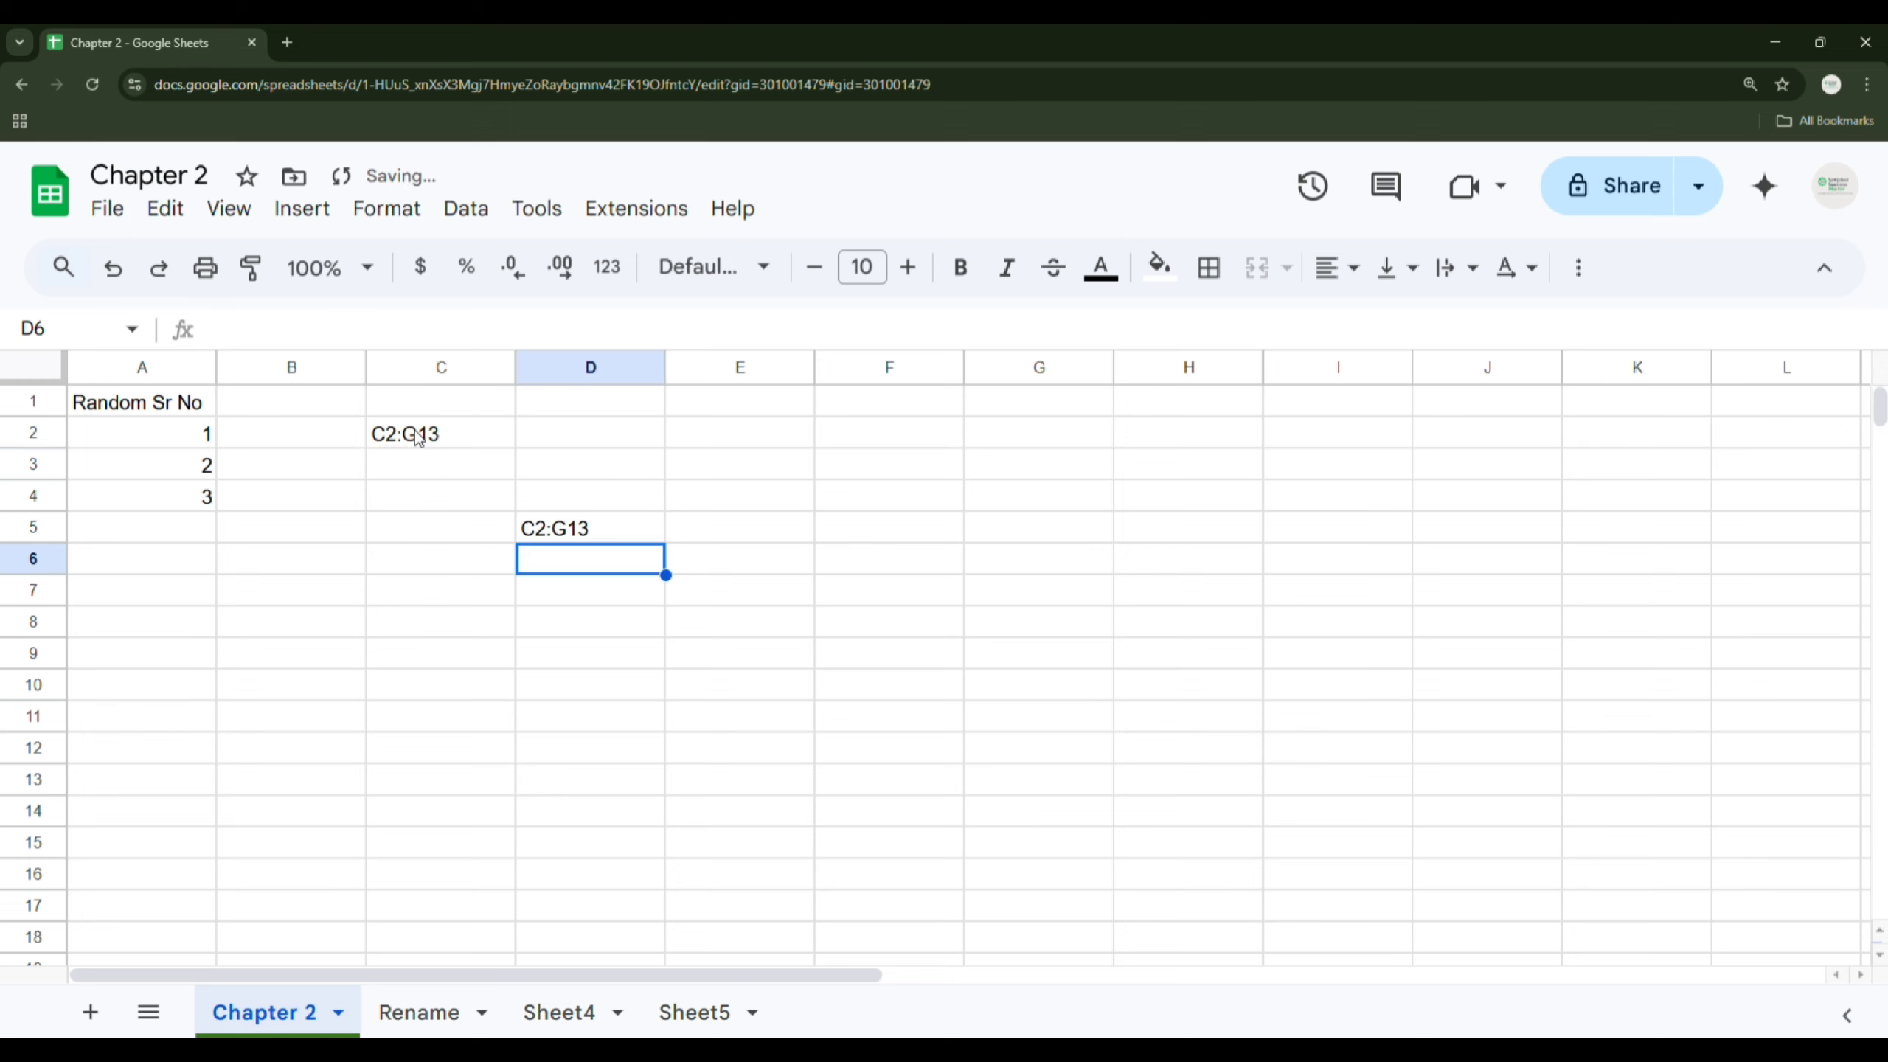
Step: Compare the underlying contents of cells D5 and C2 to tell a formula from plain text
left_click(465, 600)
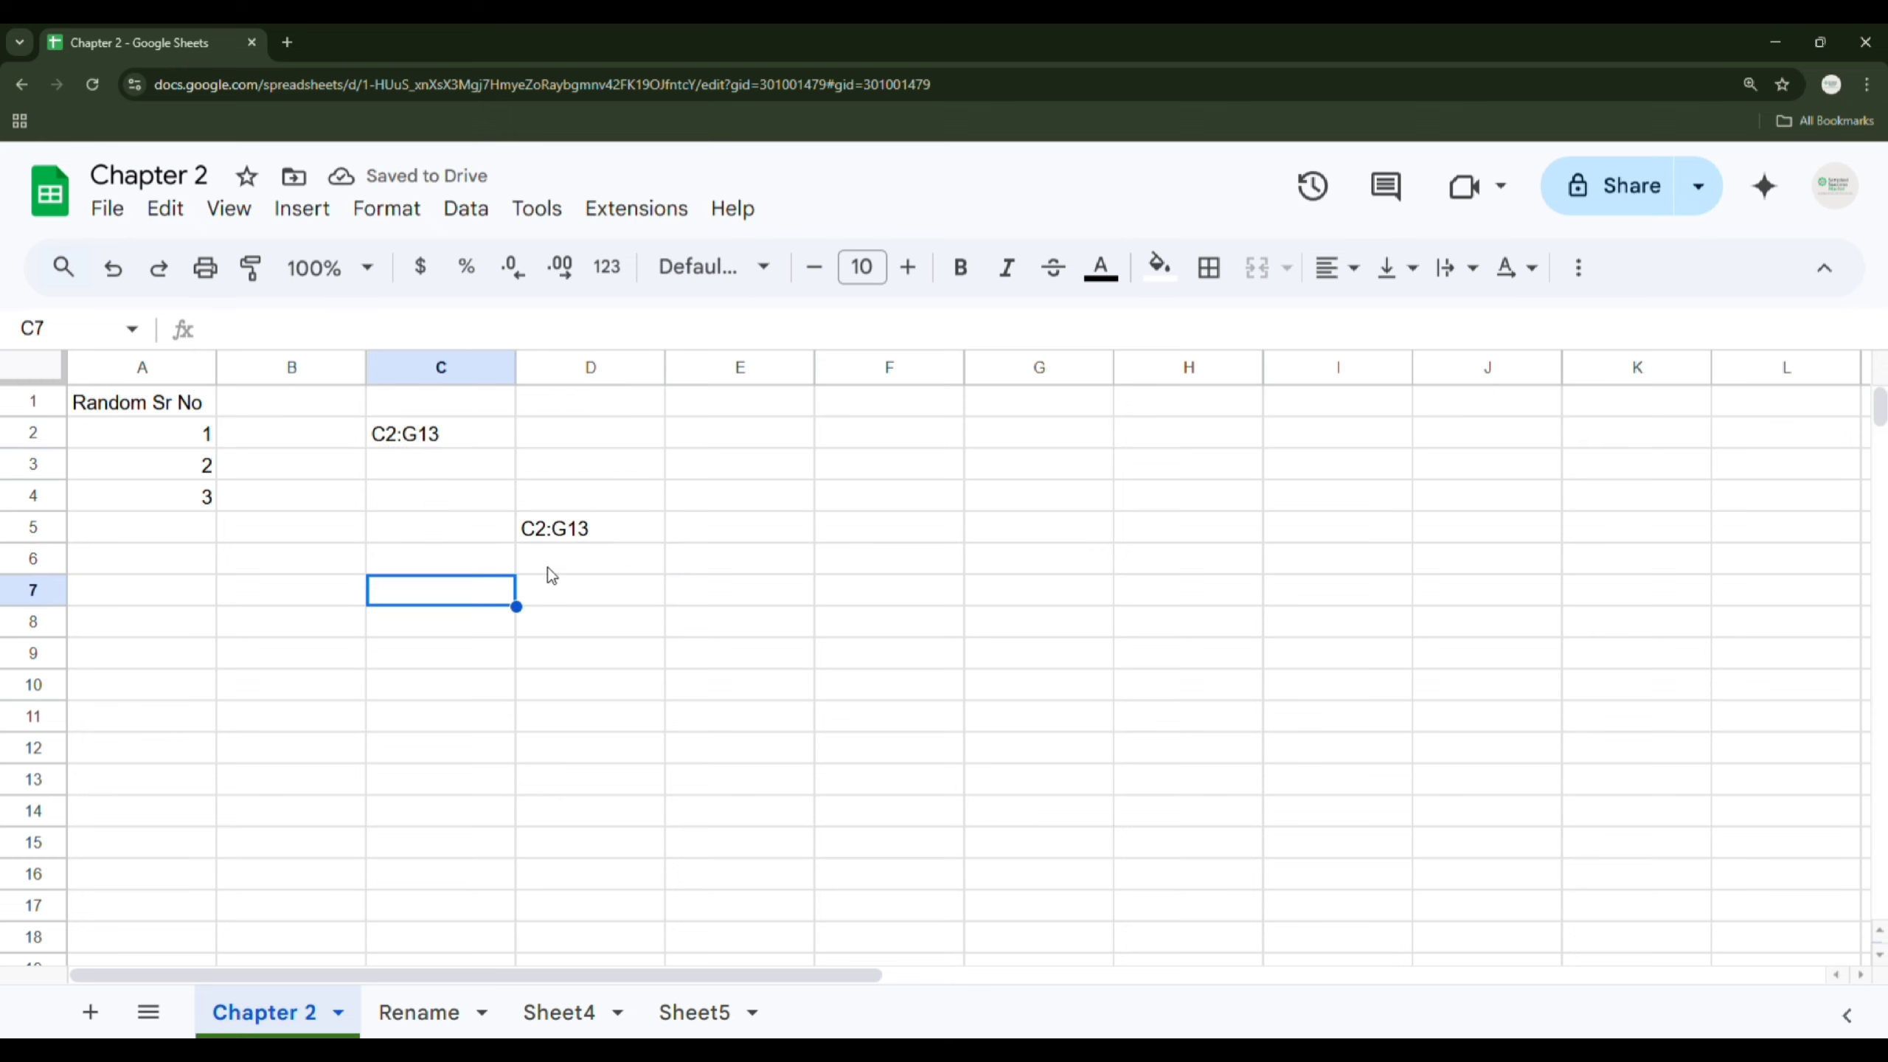
left_click(559, 530)
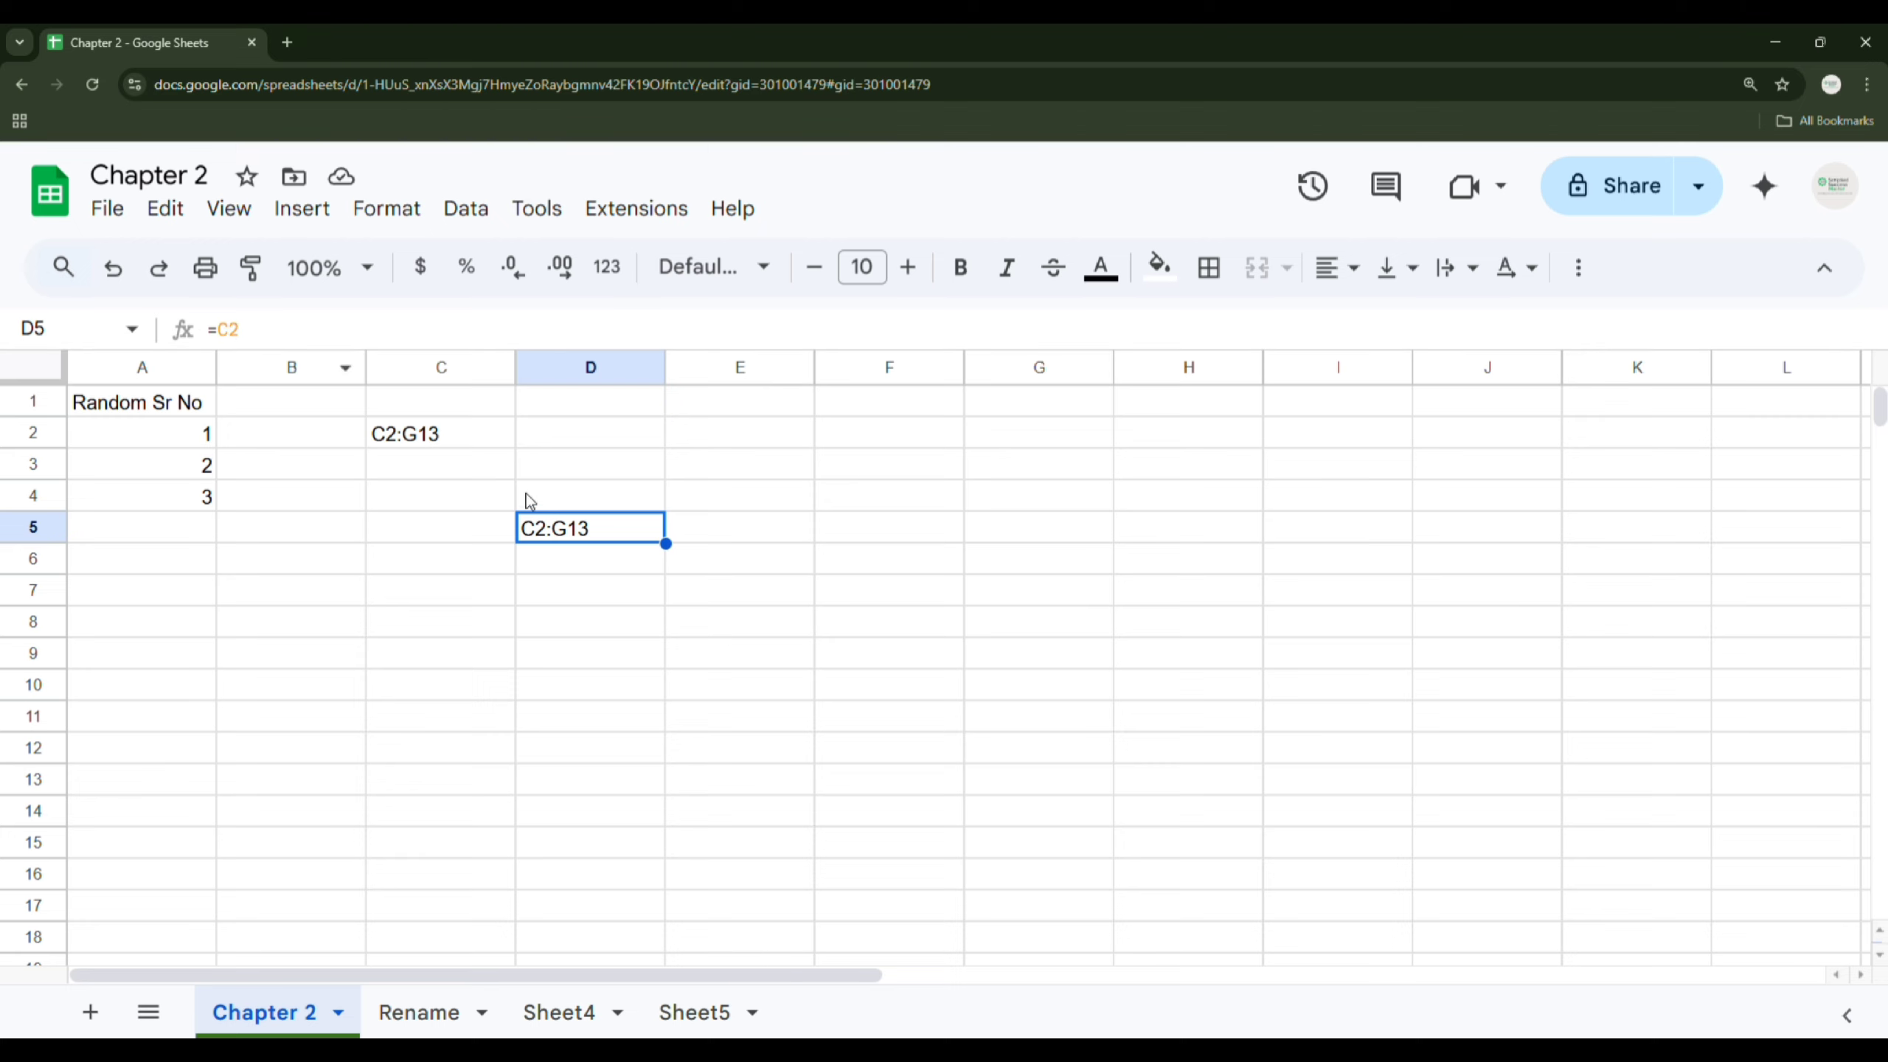
left_click(573, 563)
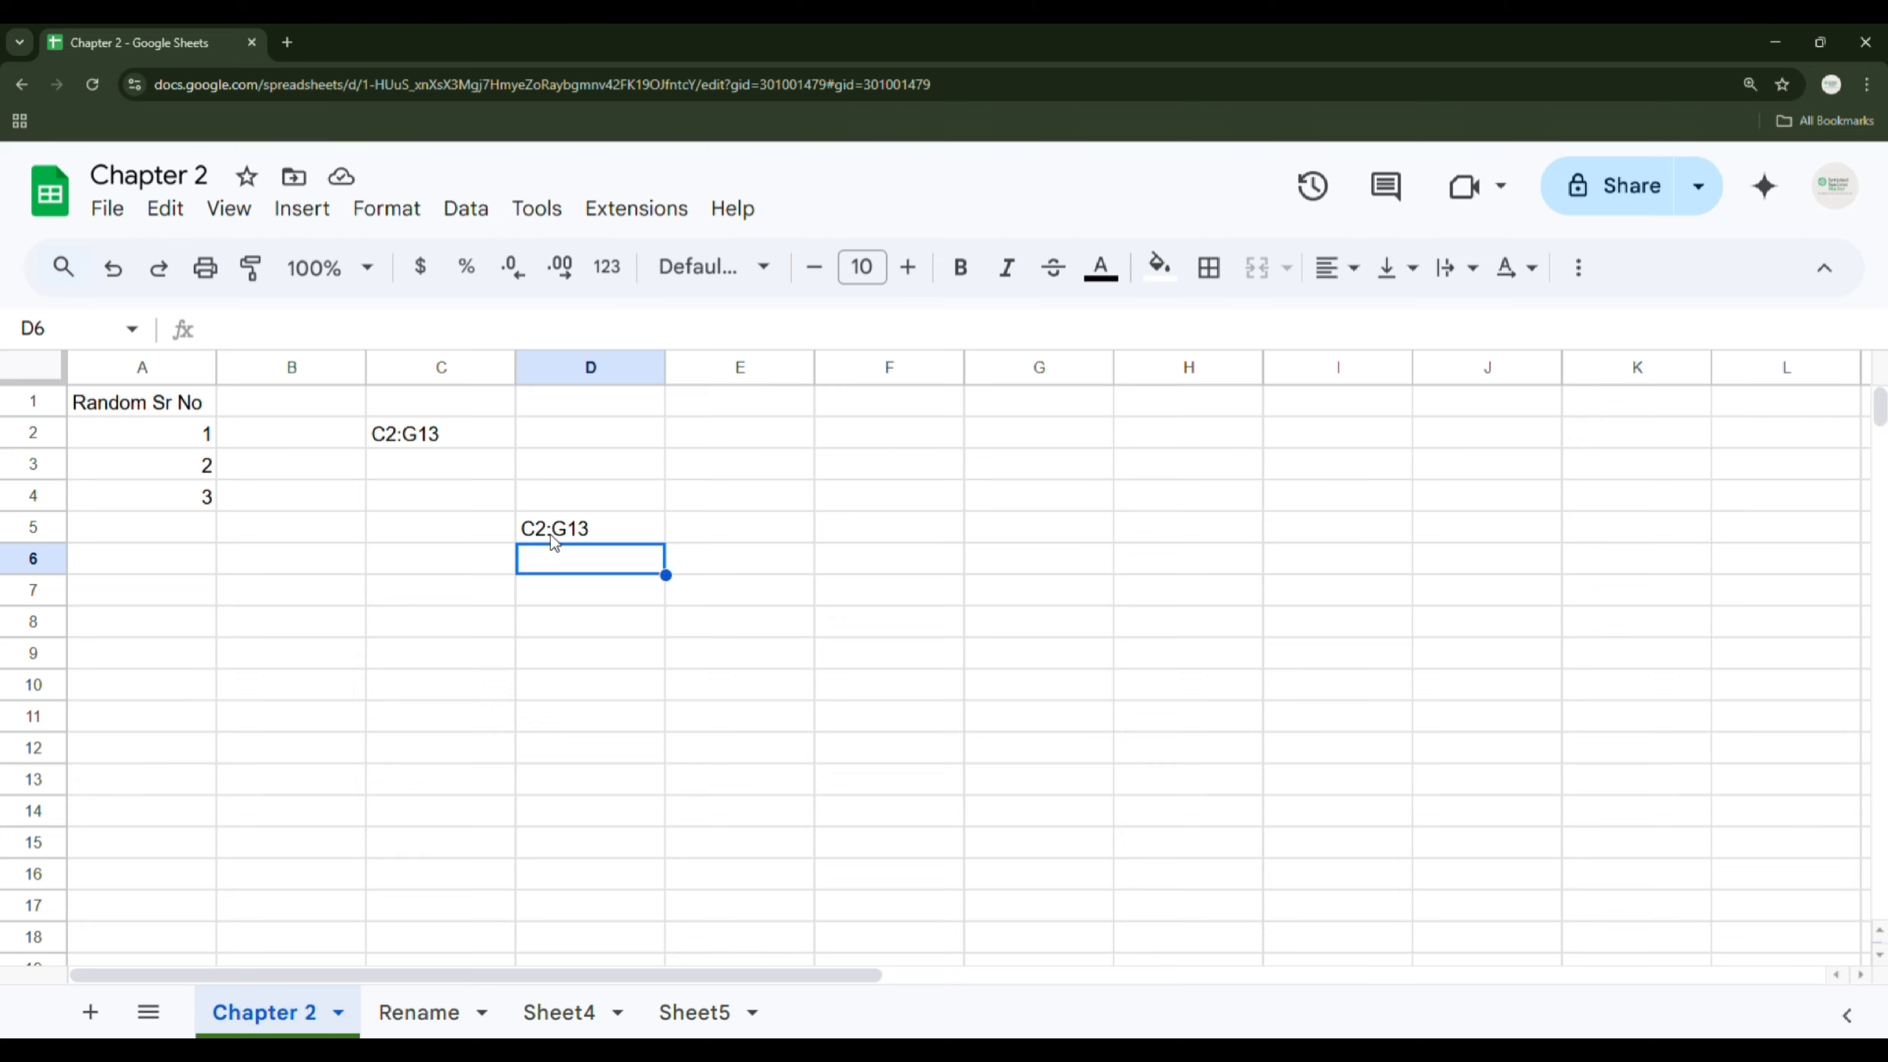
left_click(446, 442)
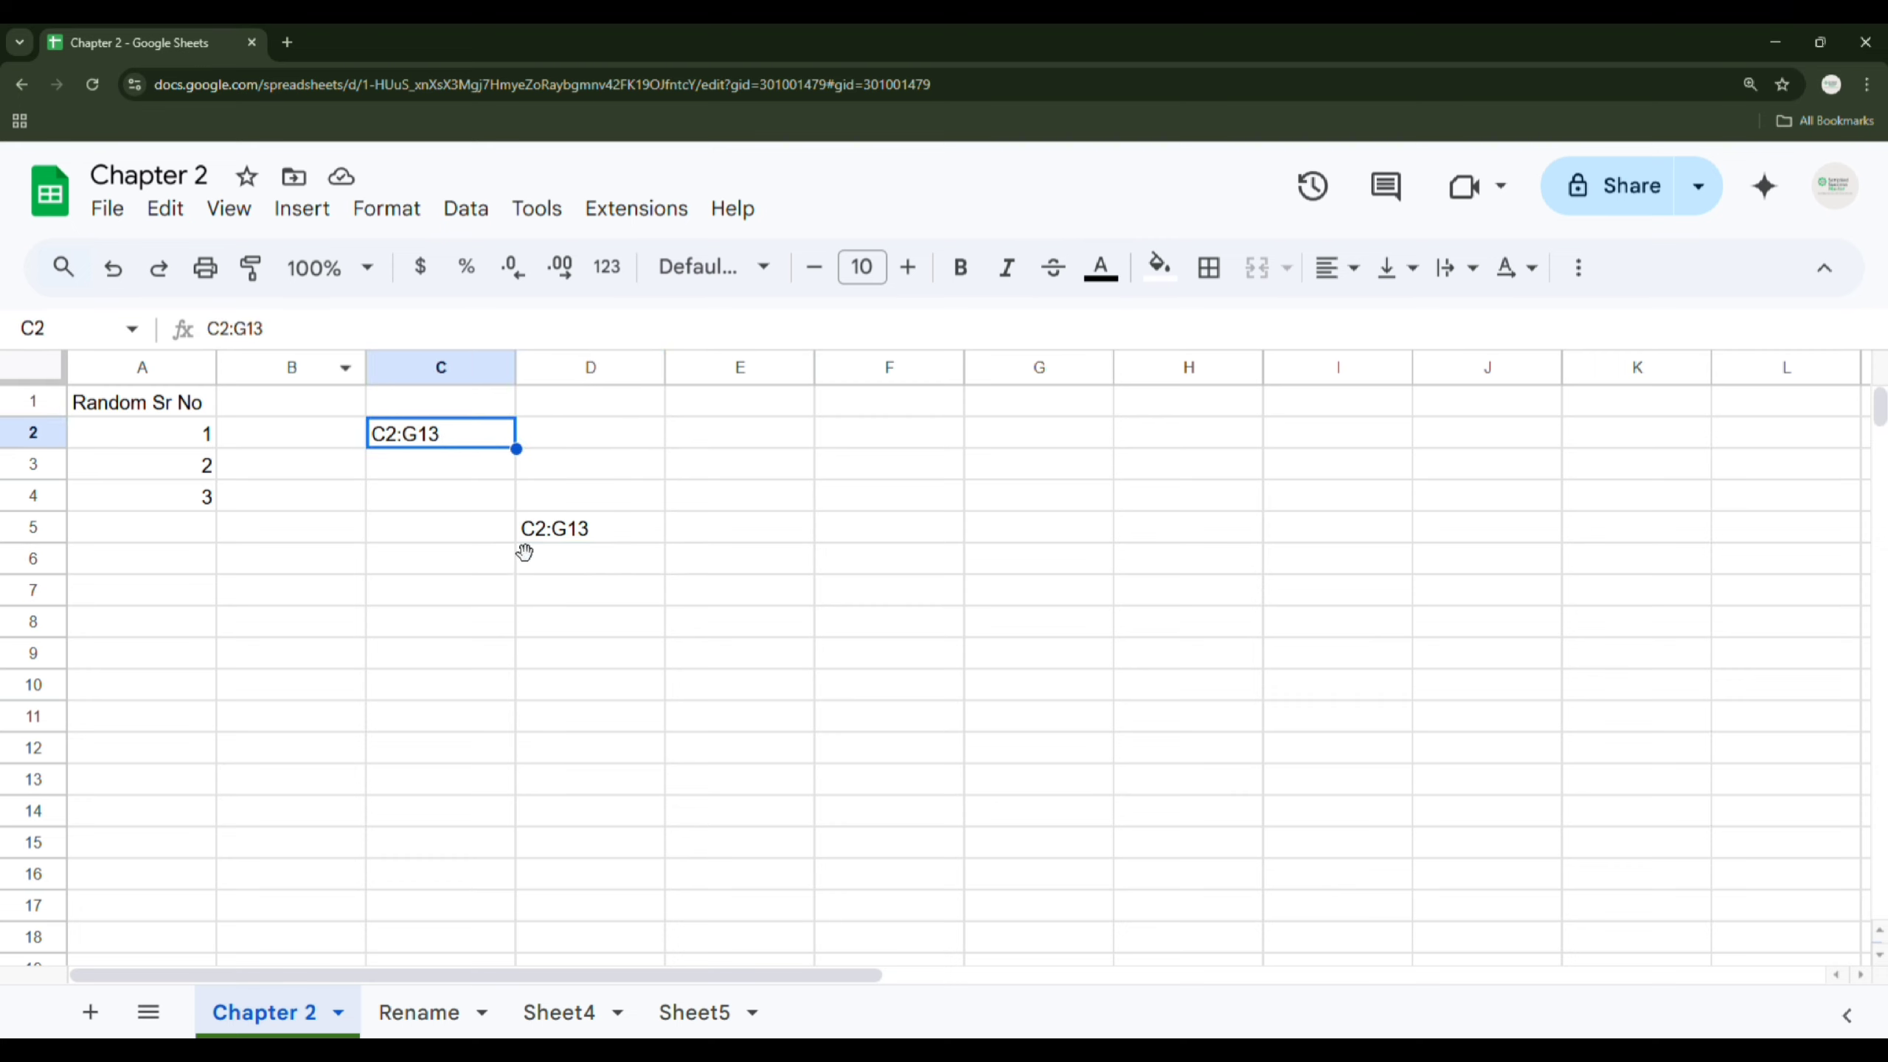
left_click(588, 549)
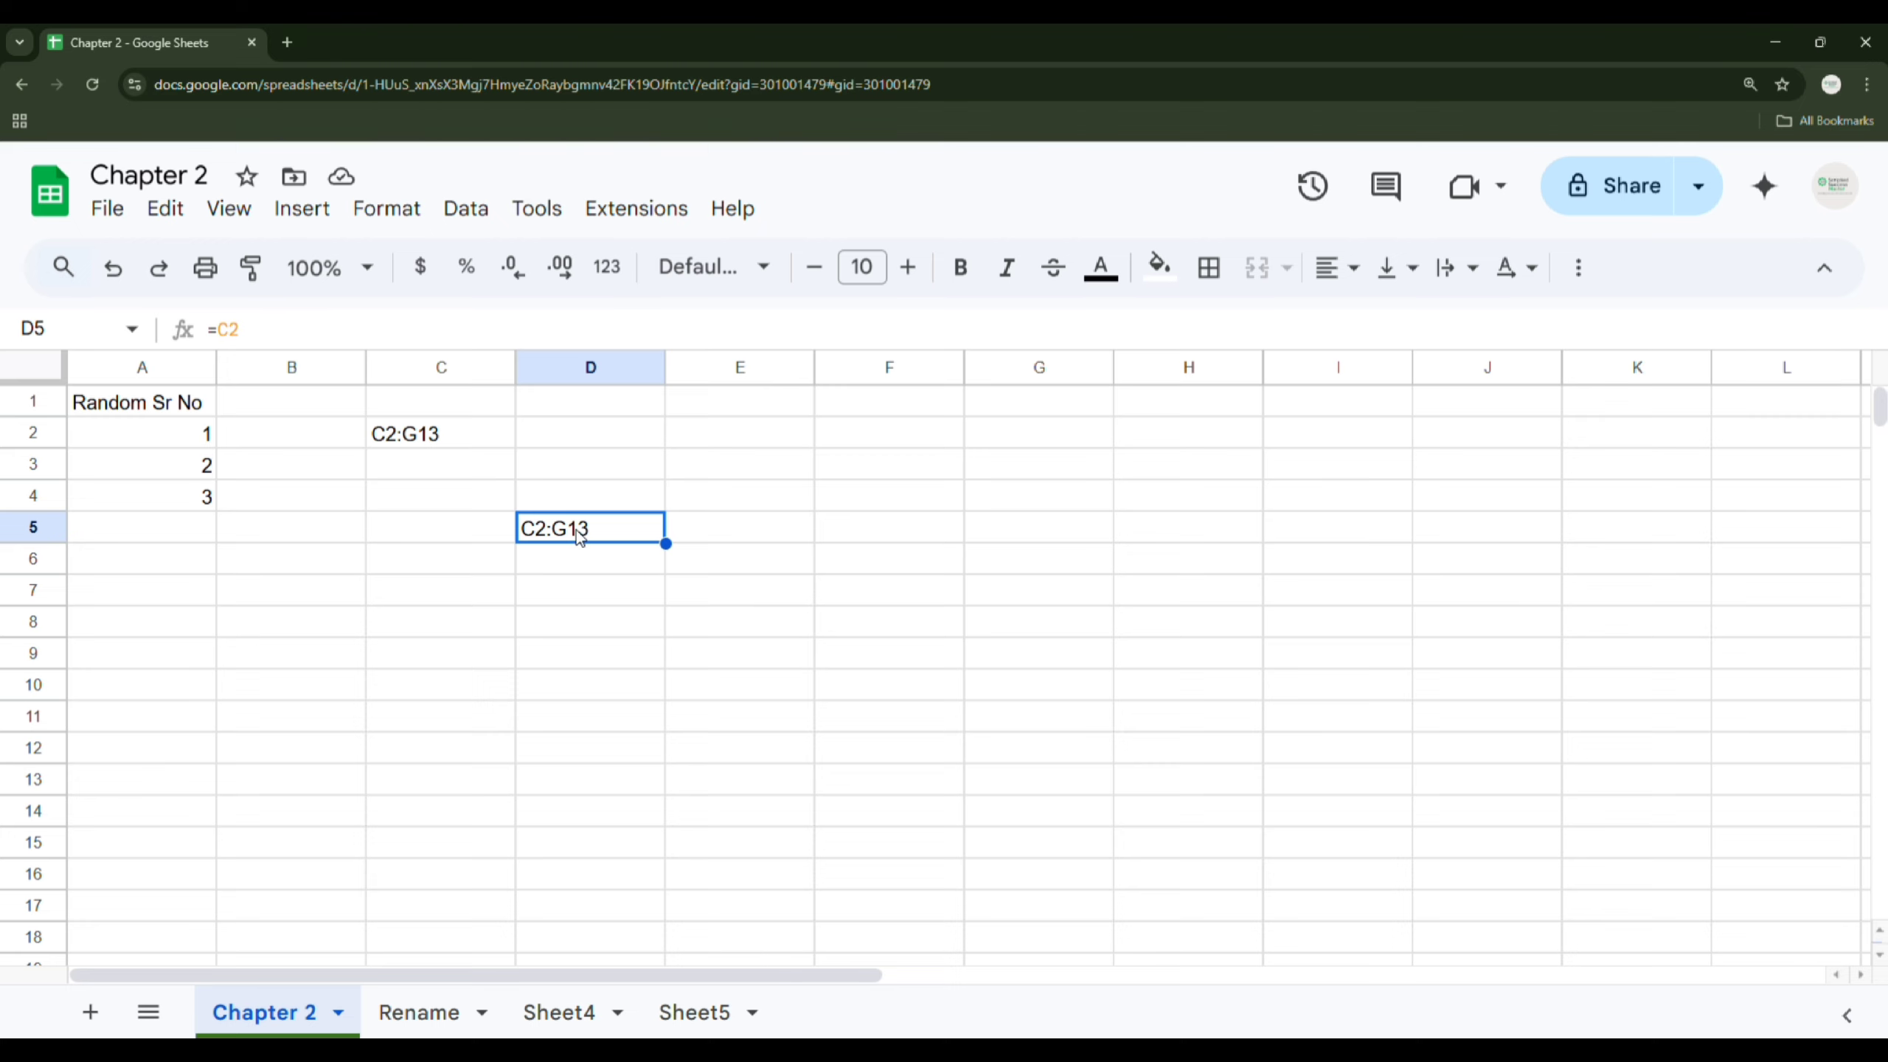
left_click(442, 529)
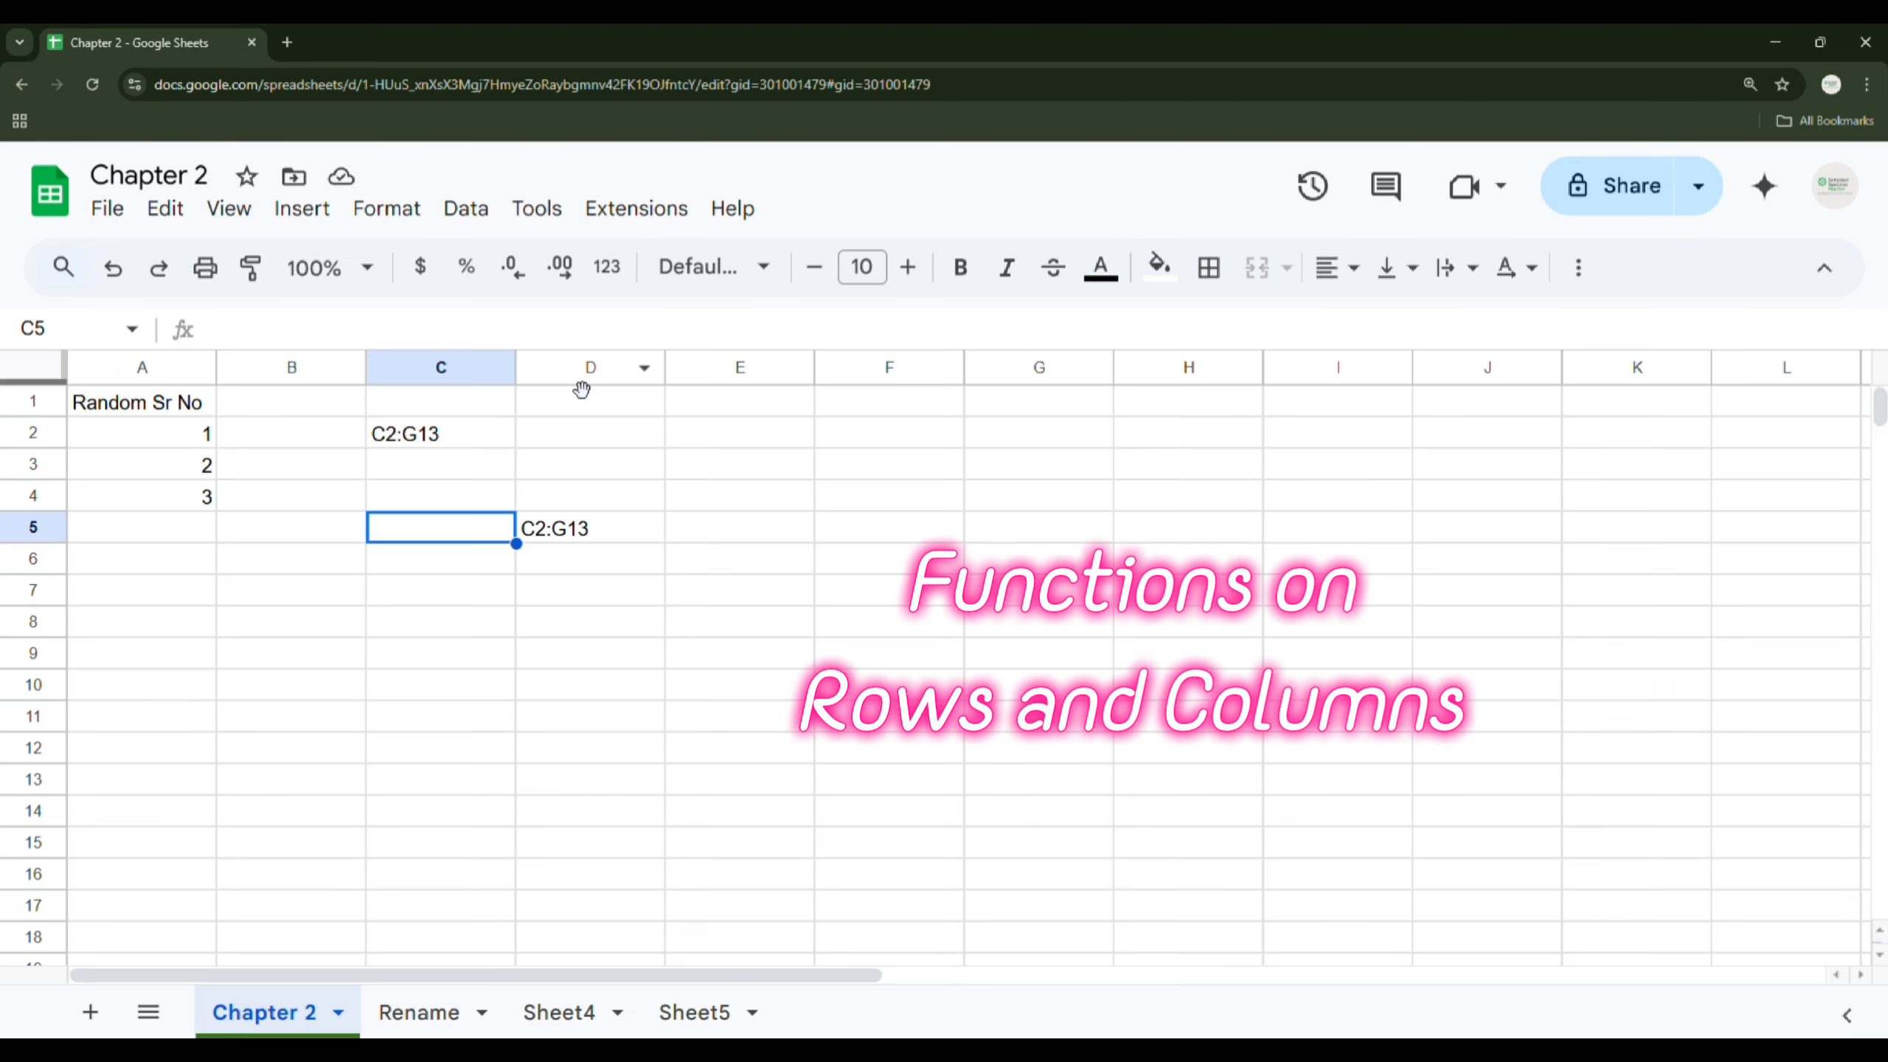
Step: Select columns C through G, then a block of consecutive rows starting at row 5, and return to cell C5
left_click(631, 597)
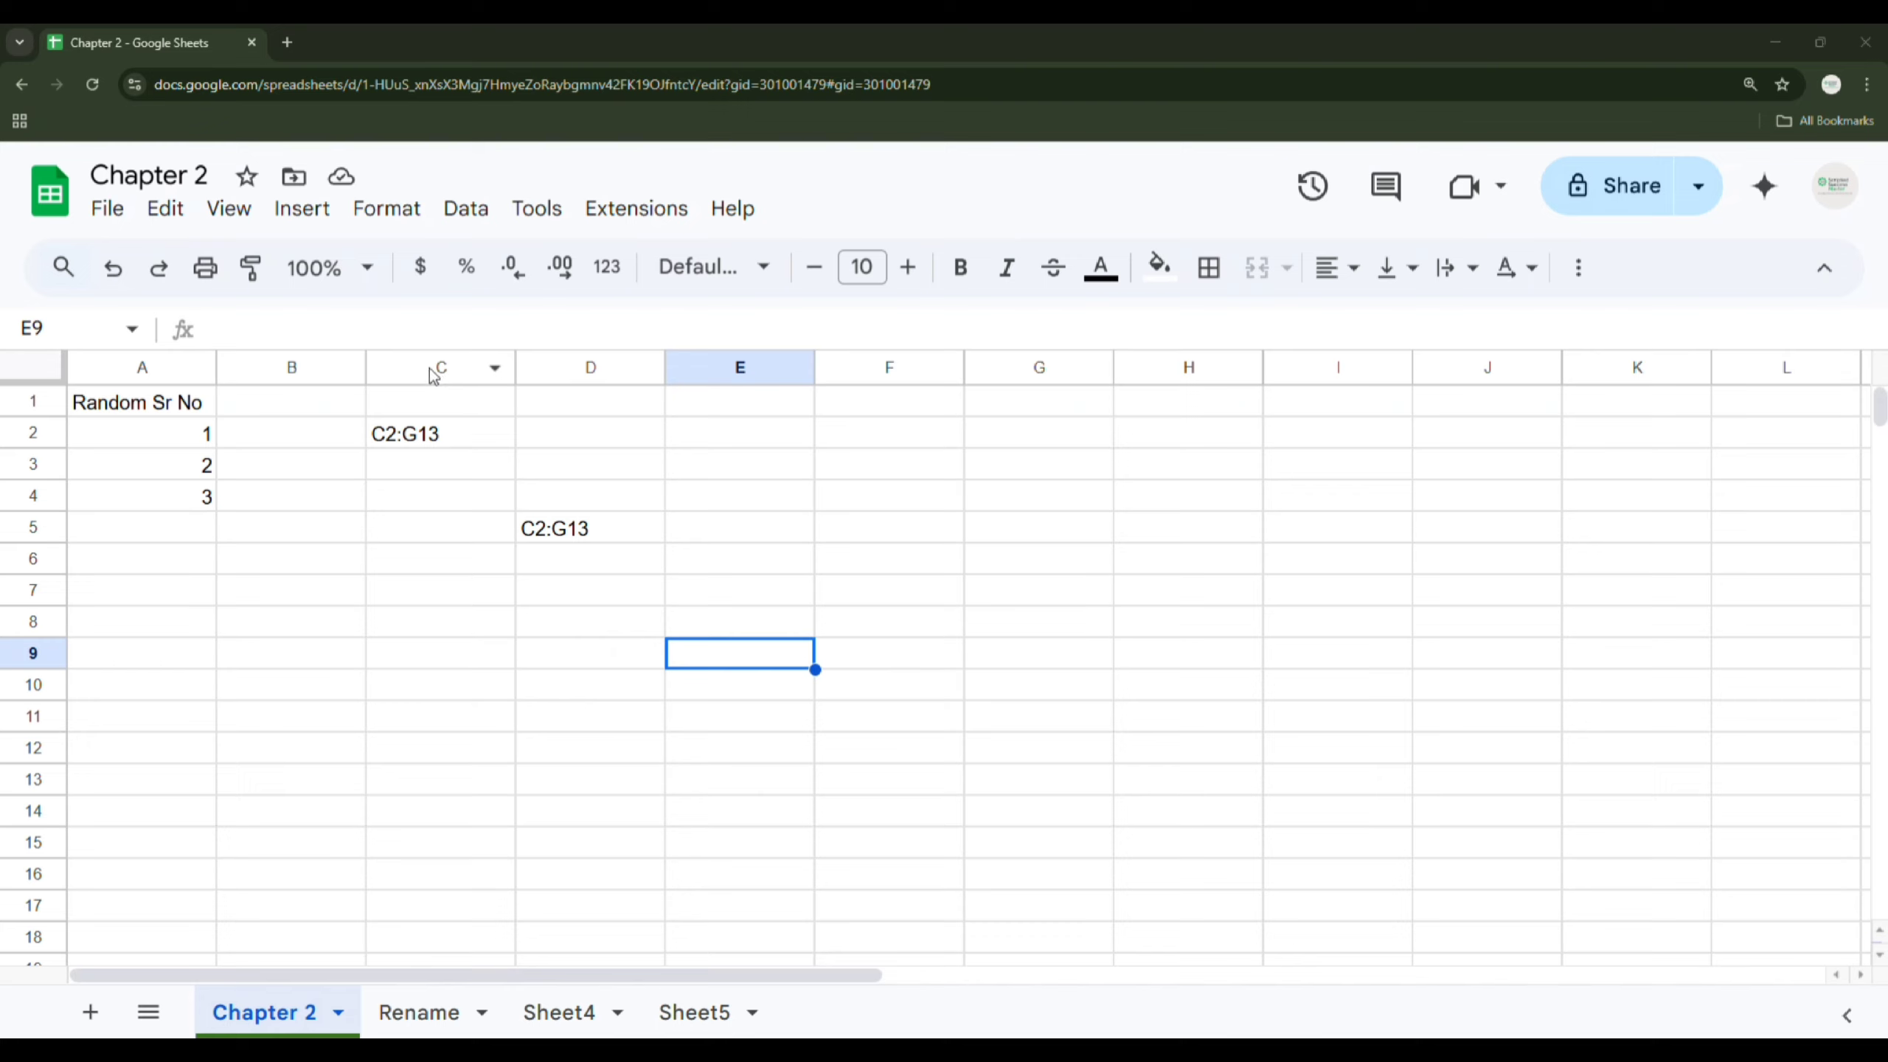
left_click_drag(430, 372, 1007, 387)
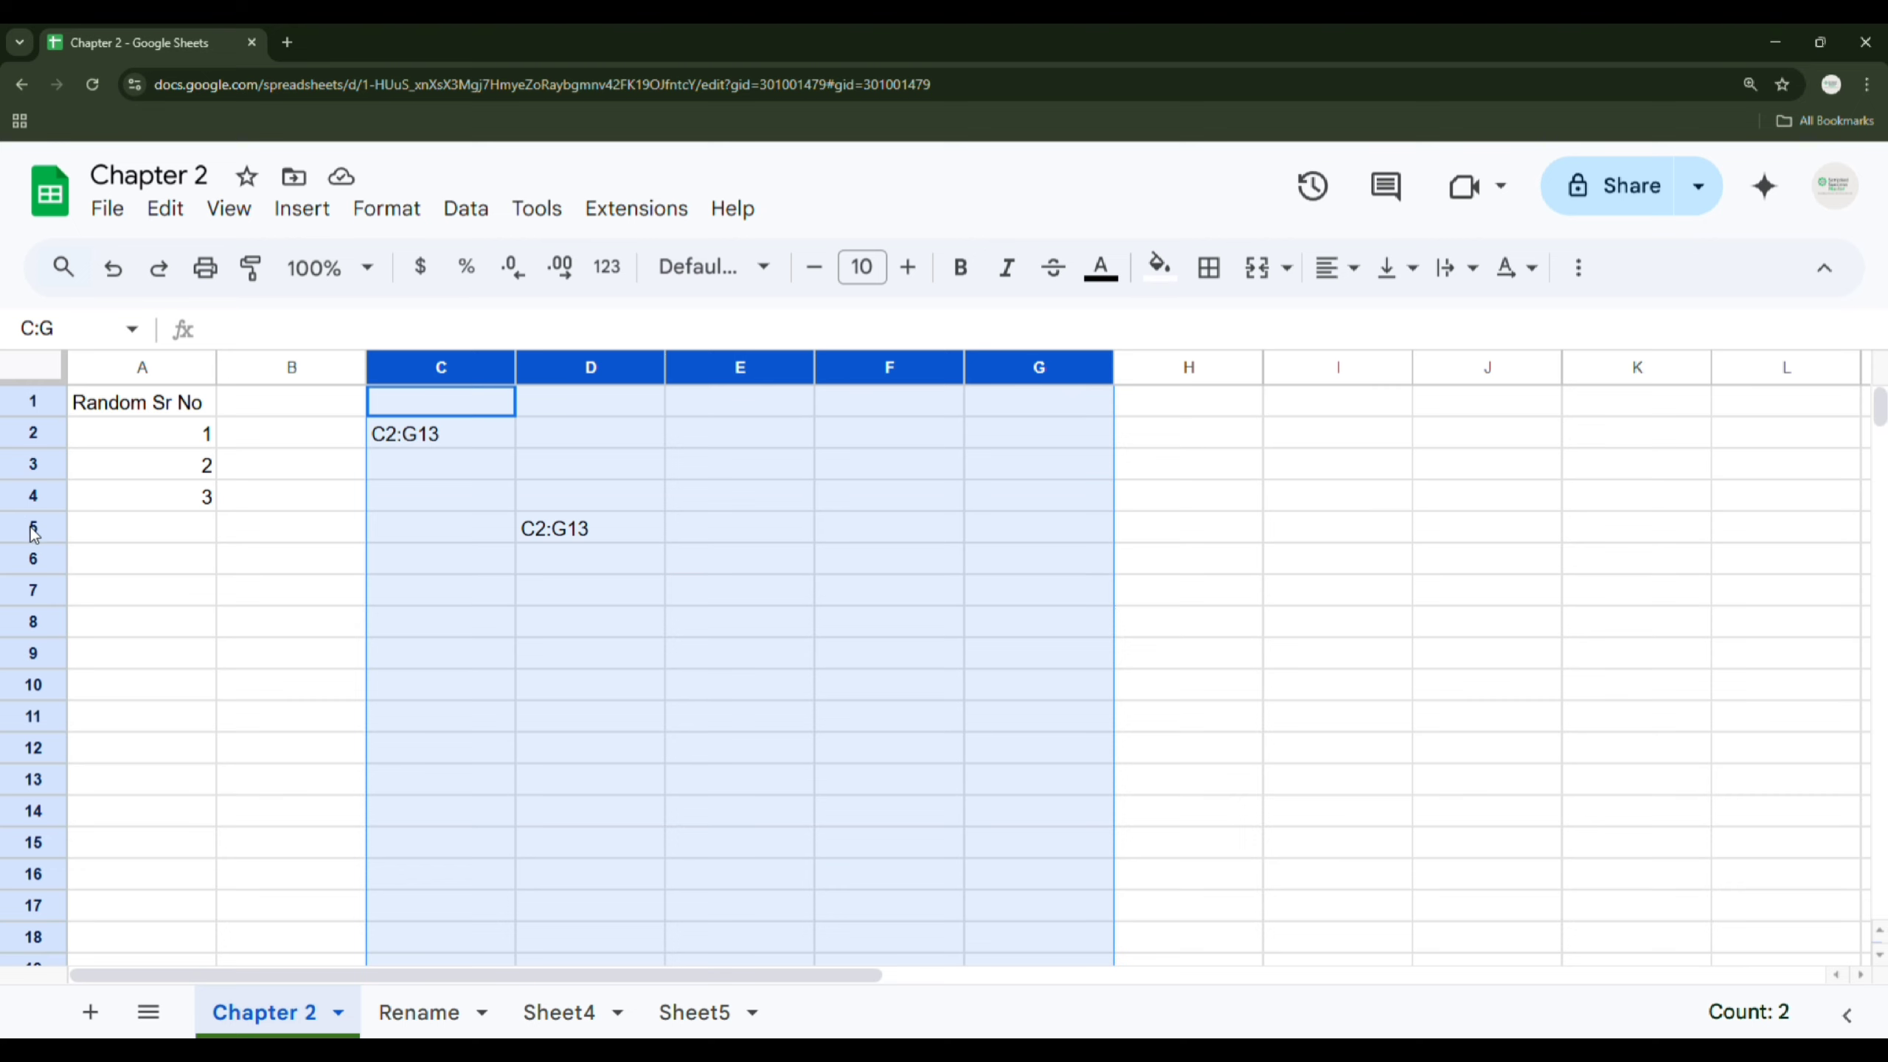
left_click(62, 535)
left_click(108, 595)
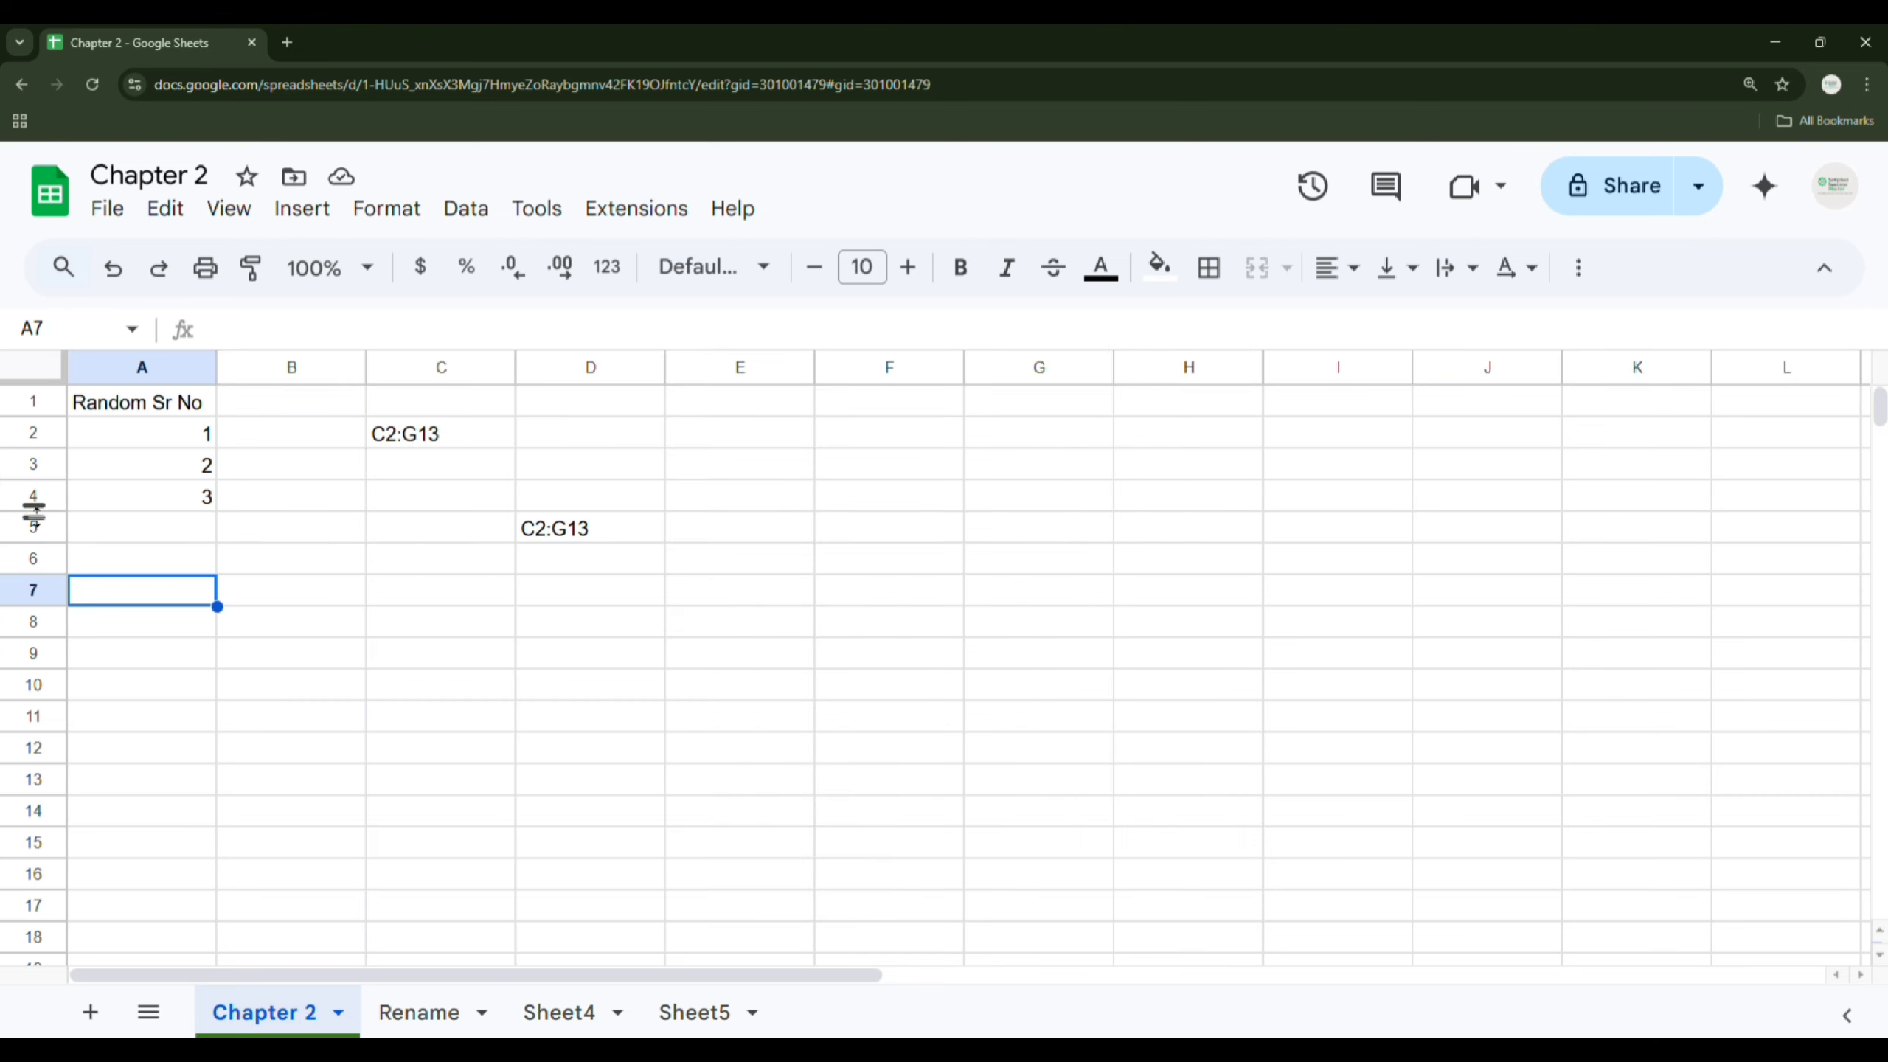
left_click_drag(37, 531, 37, 747)
left_click(443, 530)
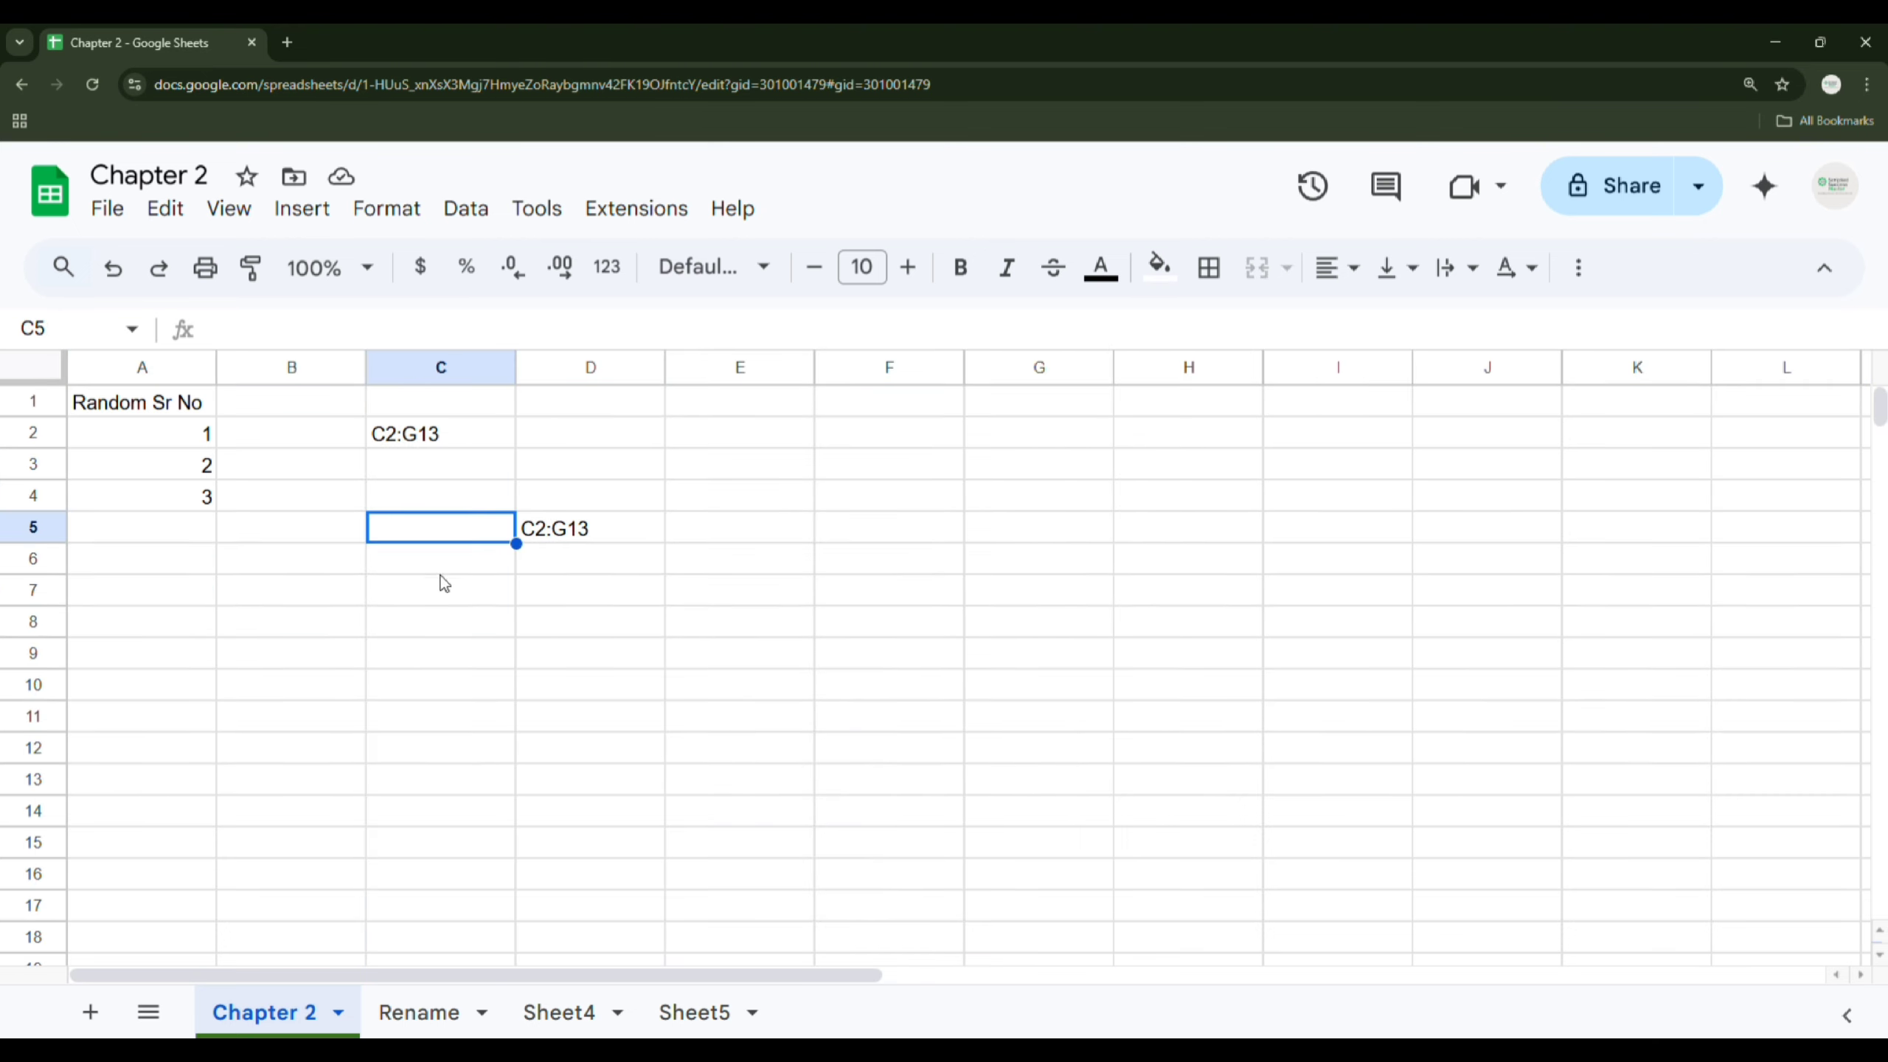
Step: Pick up column C and then row 6 by their headers and release each in its original place
left_click(443, 369)
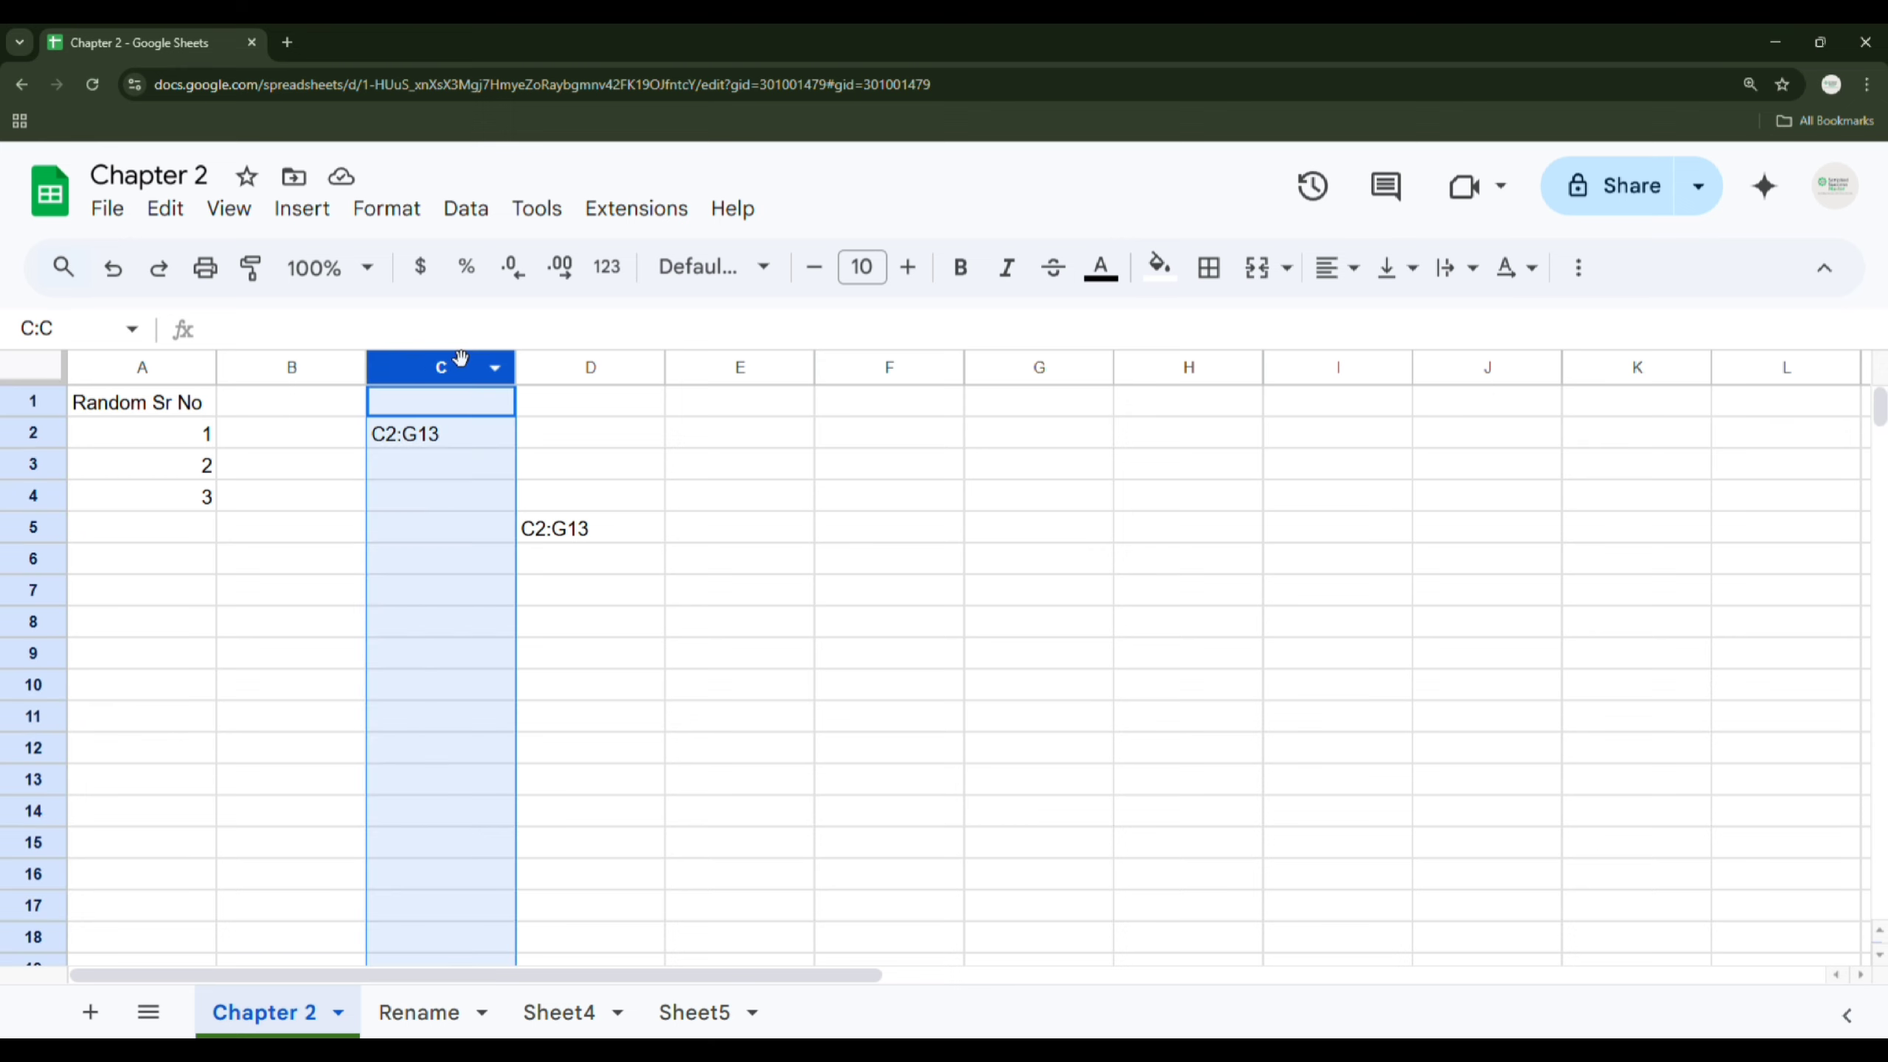
mouse_move(439, 366)
left_mouse_down()
mouse_move(1030, 375)
mouse_move(447, 375)
left_mouse_up()
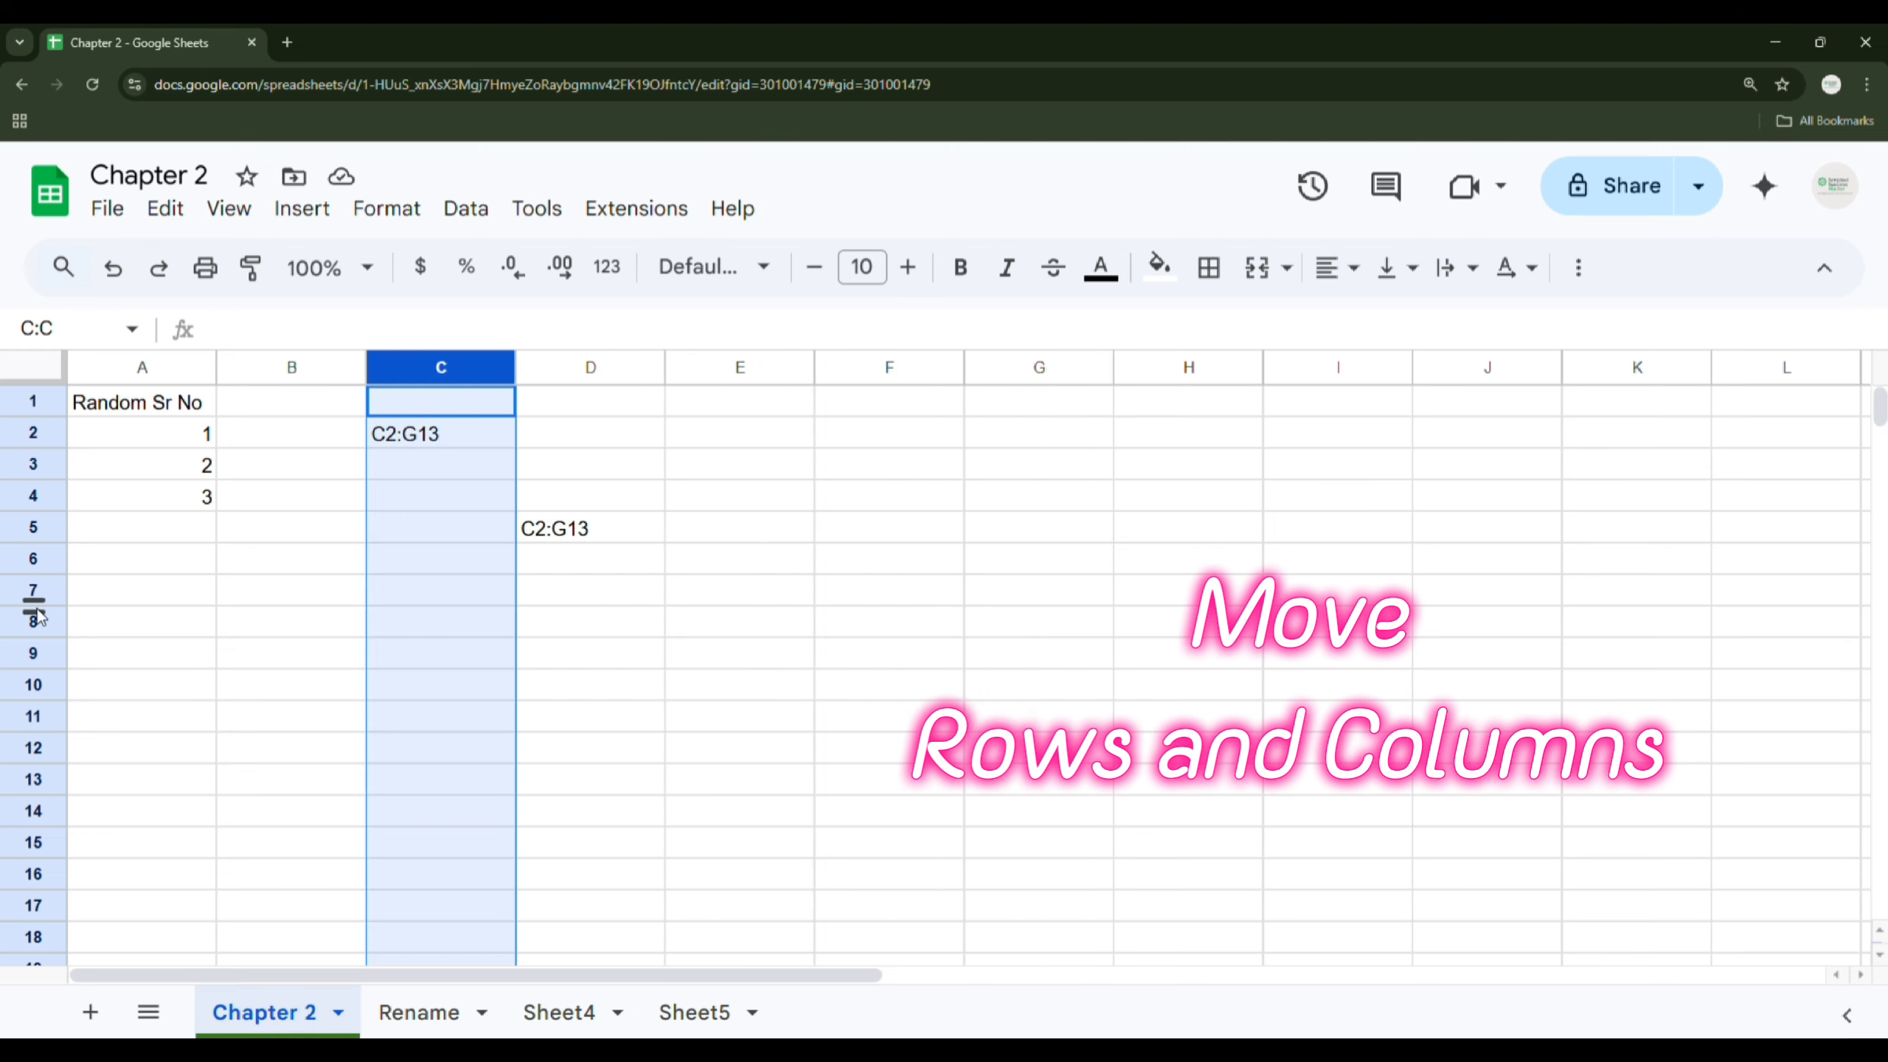
left_click(30, 559)
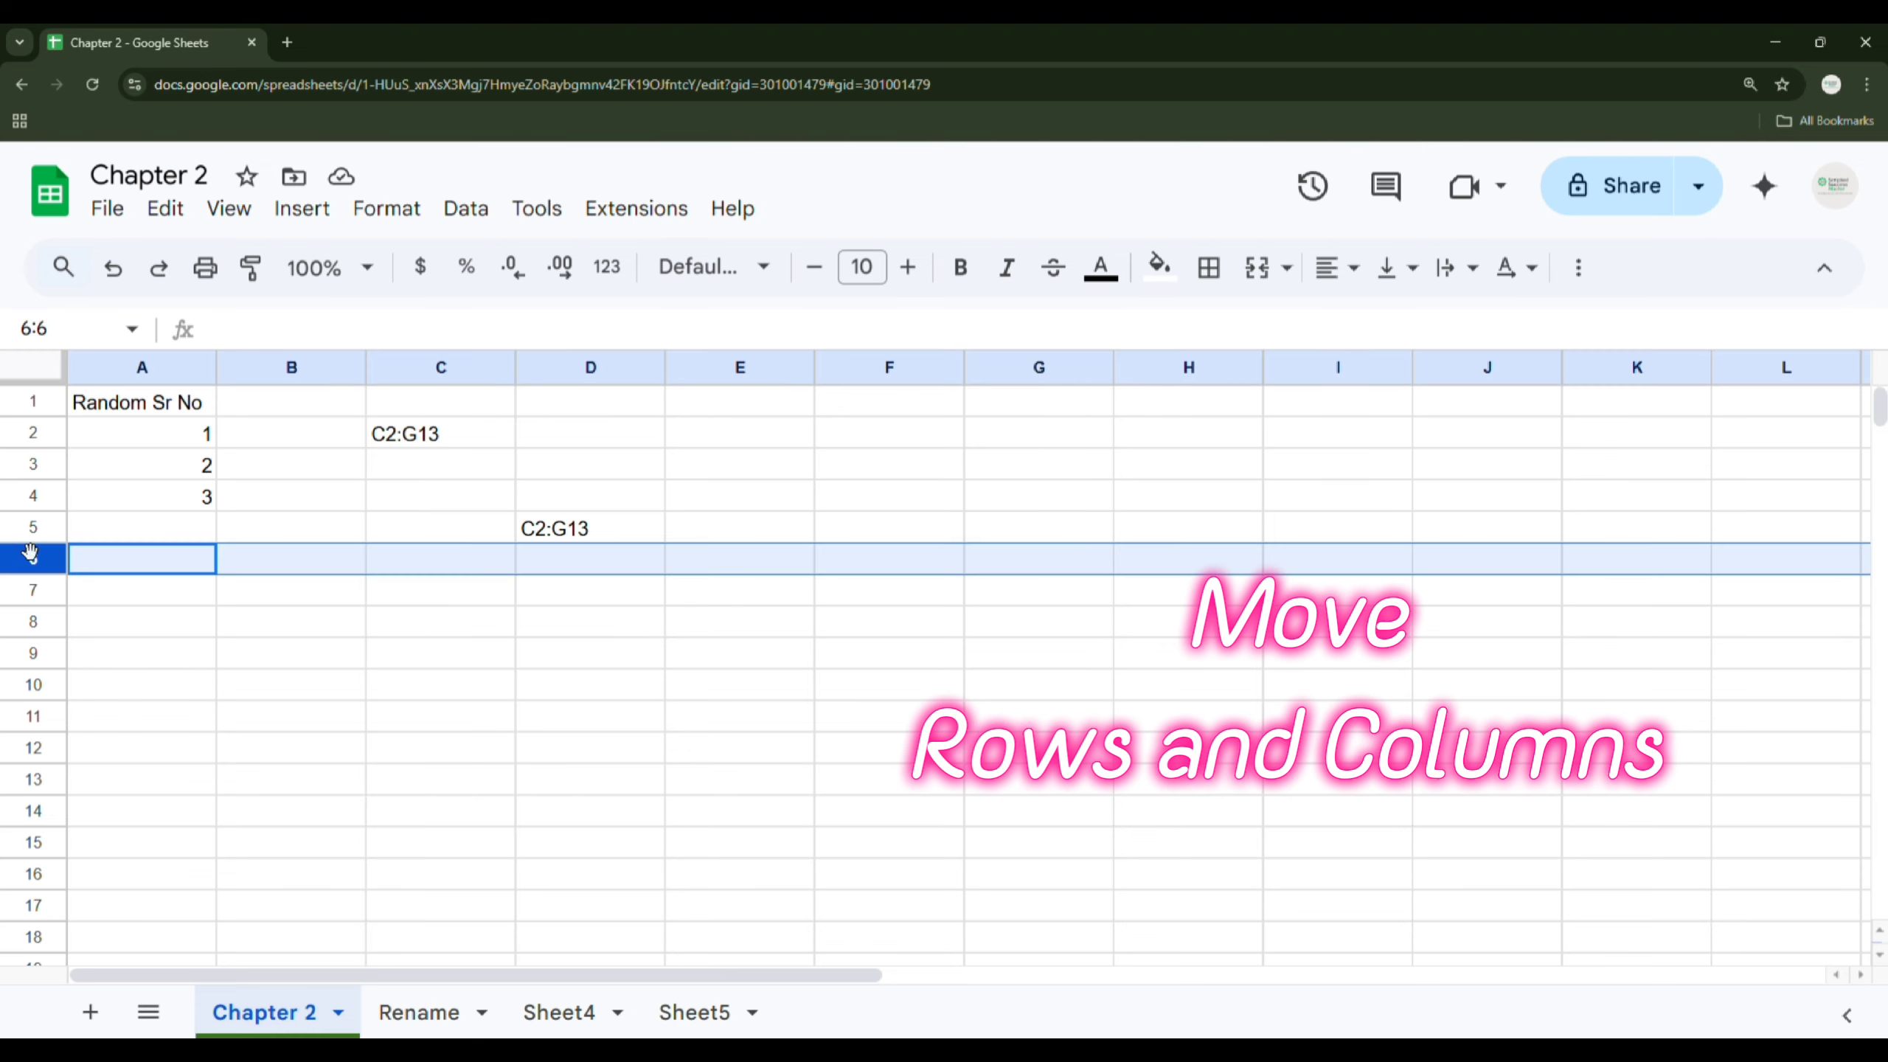
mouse_move(29, 558)
left_mouse_down()
mouse_move(23, 681)
mouse_move(20, 556)
left_mouse_up()
left_click(491, 641)
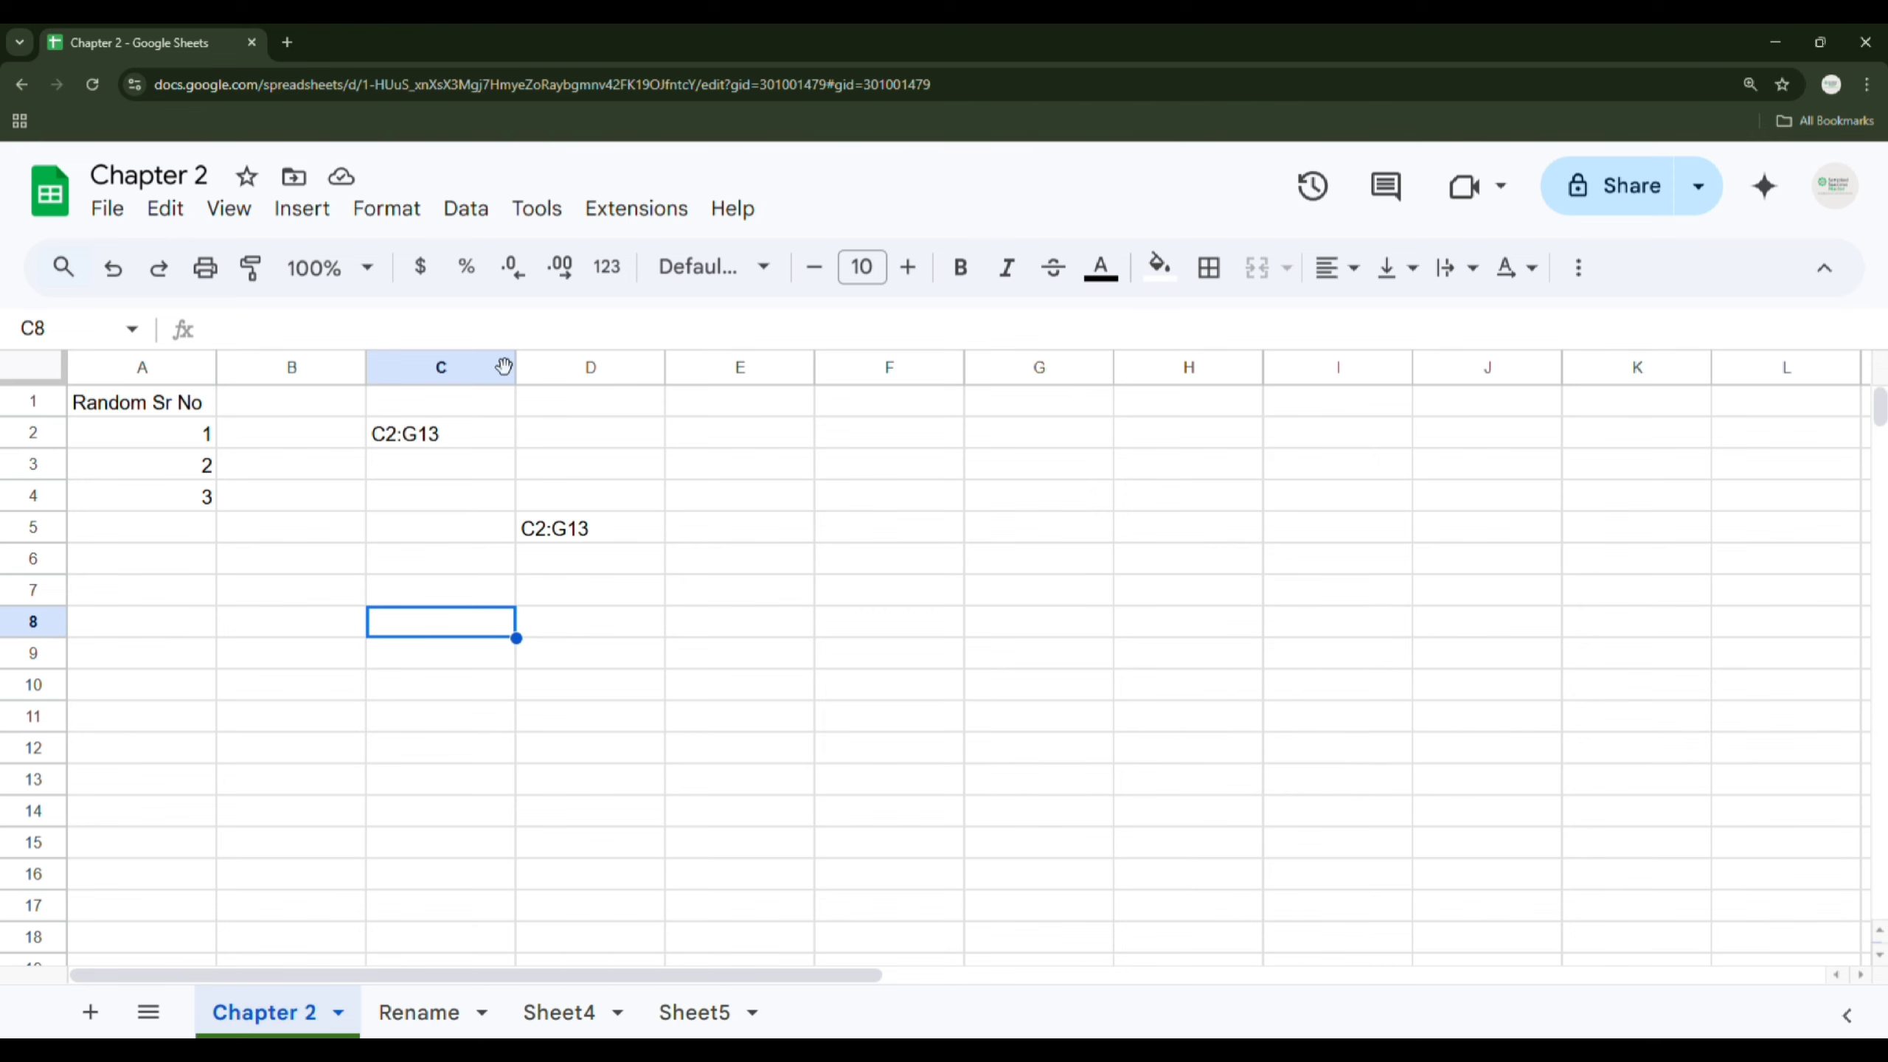
Step: Widen column C to about 117 pixels
left_click(452, 366)
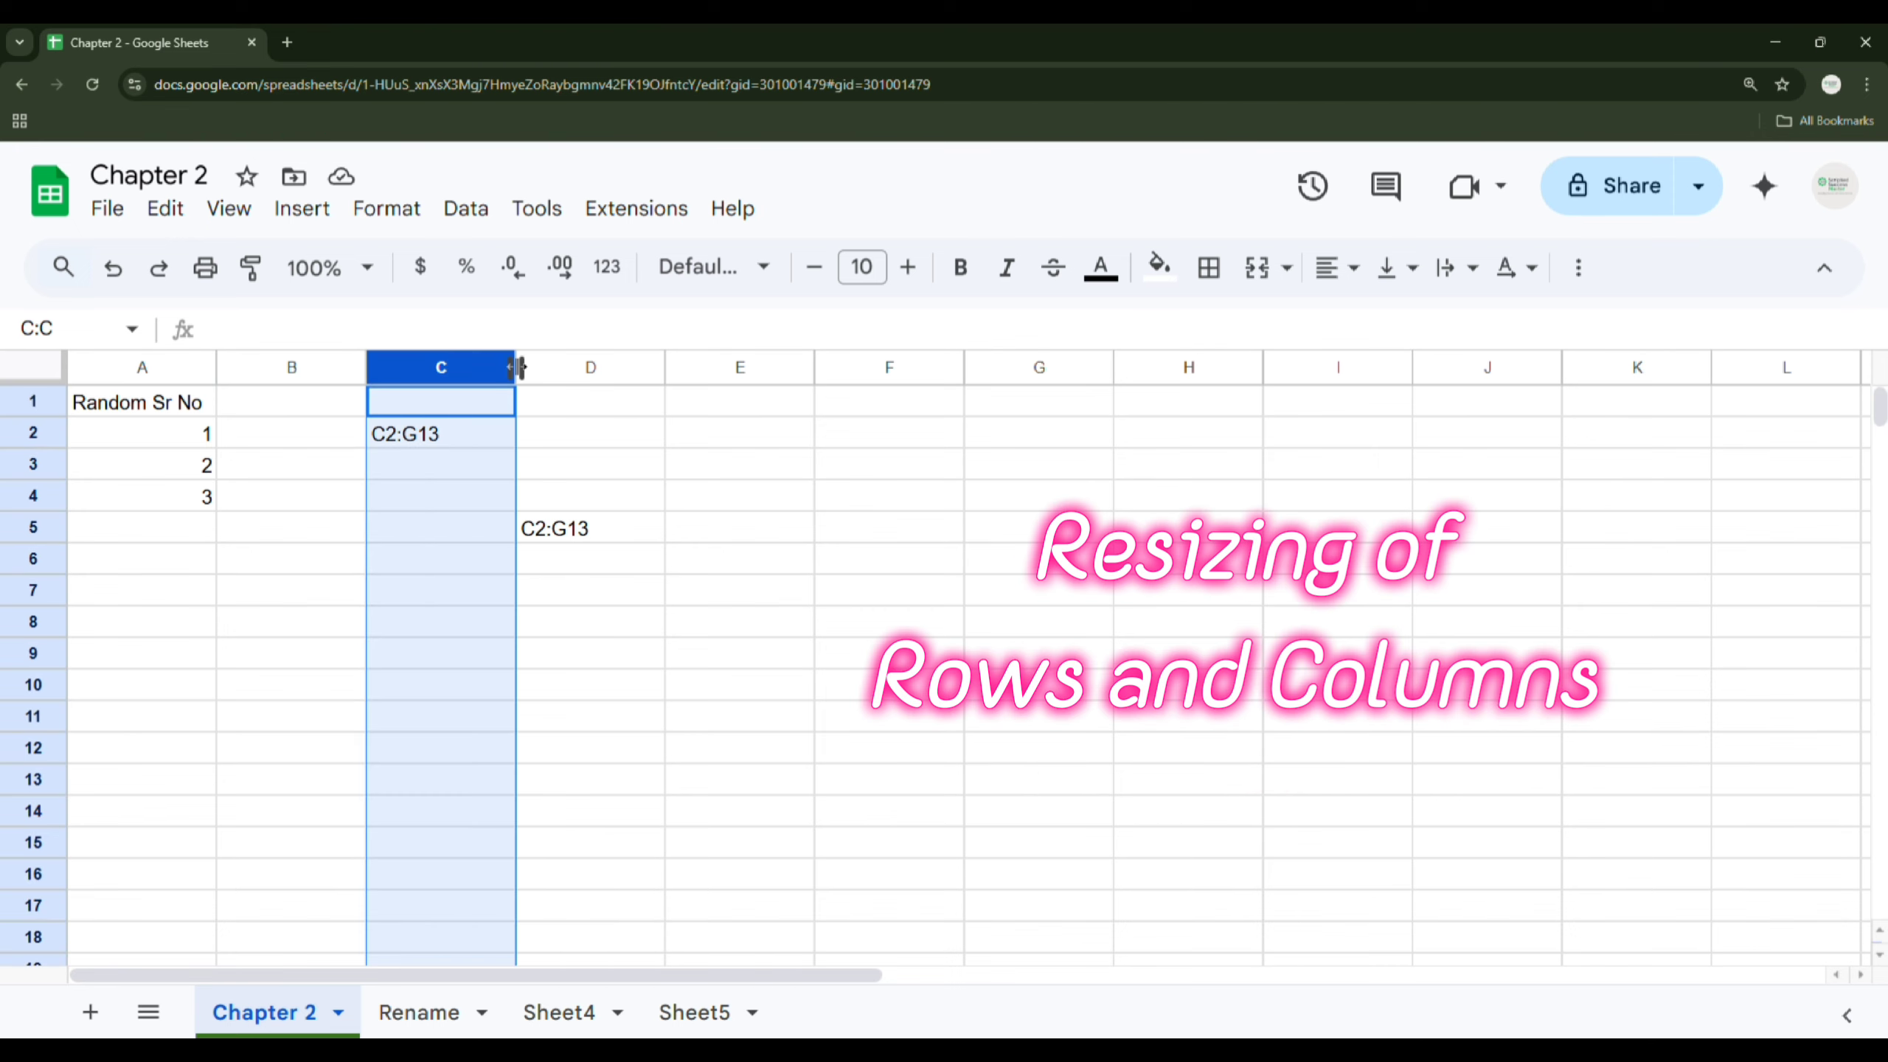
mouse_move(515, 367)
left_mouse_down()
mouse_move(706, 366)
mouse_move(540, 366)
left_mouse_up()
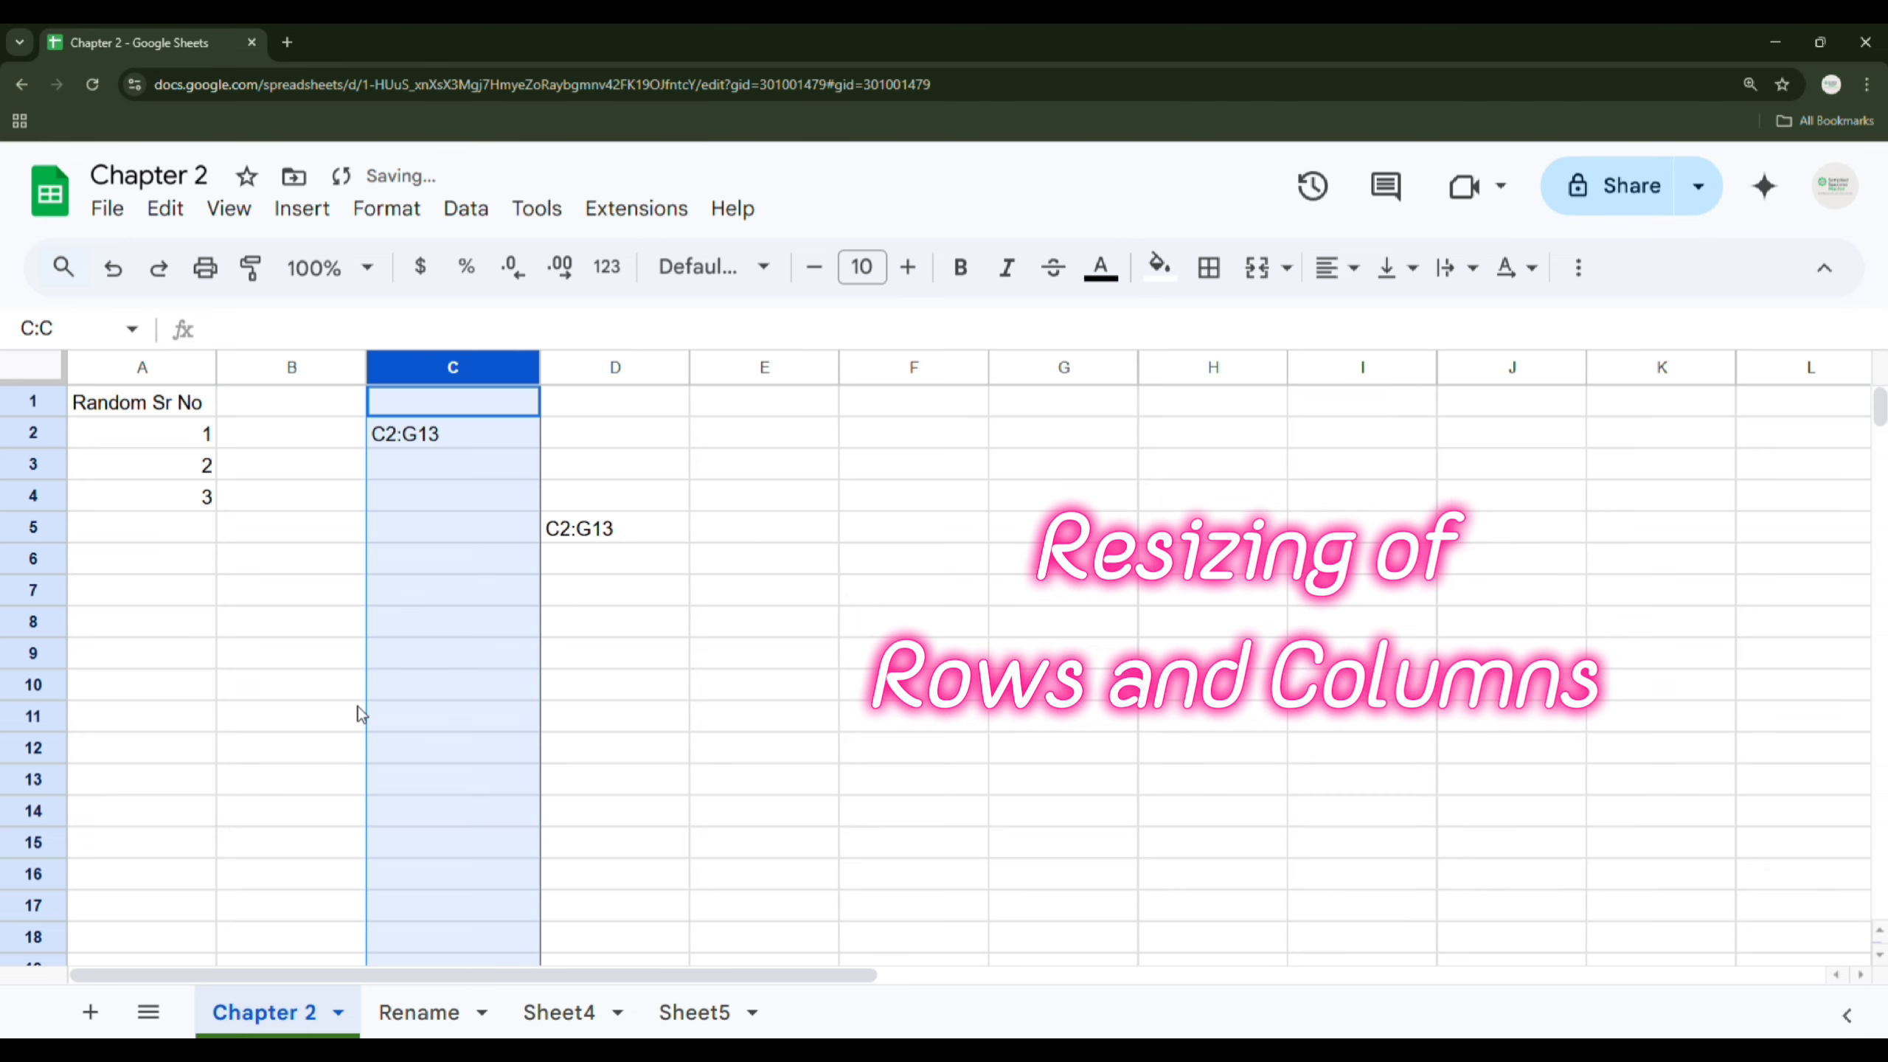
Step: Open the resize settings for column C and close them without changing the width
right_click(455, 366)
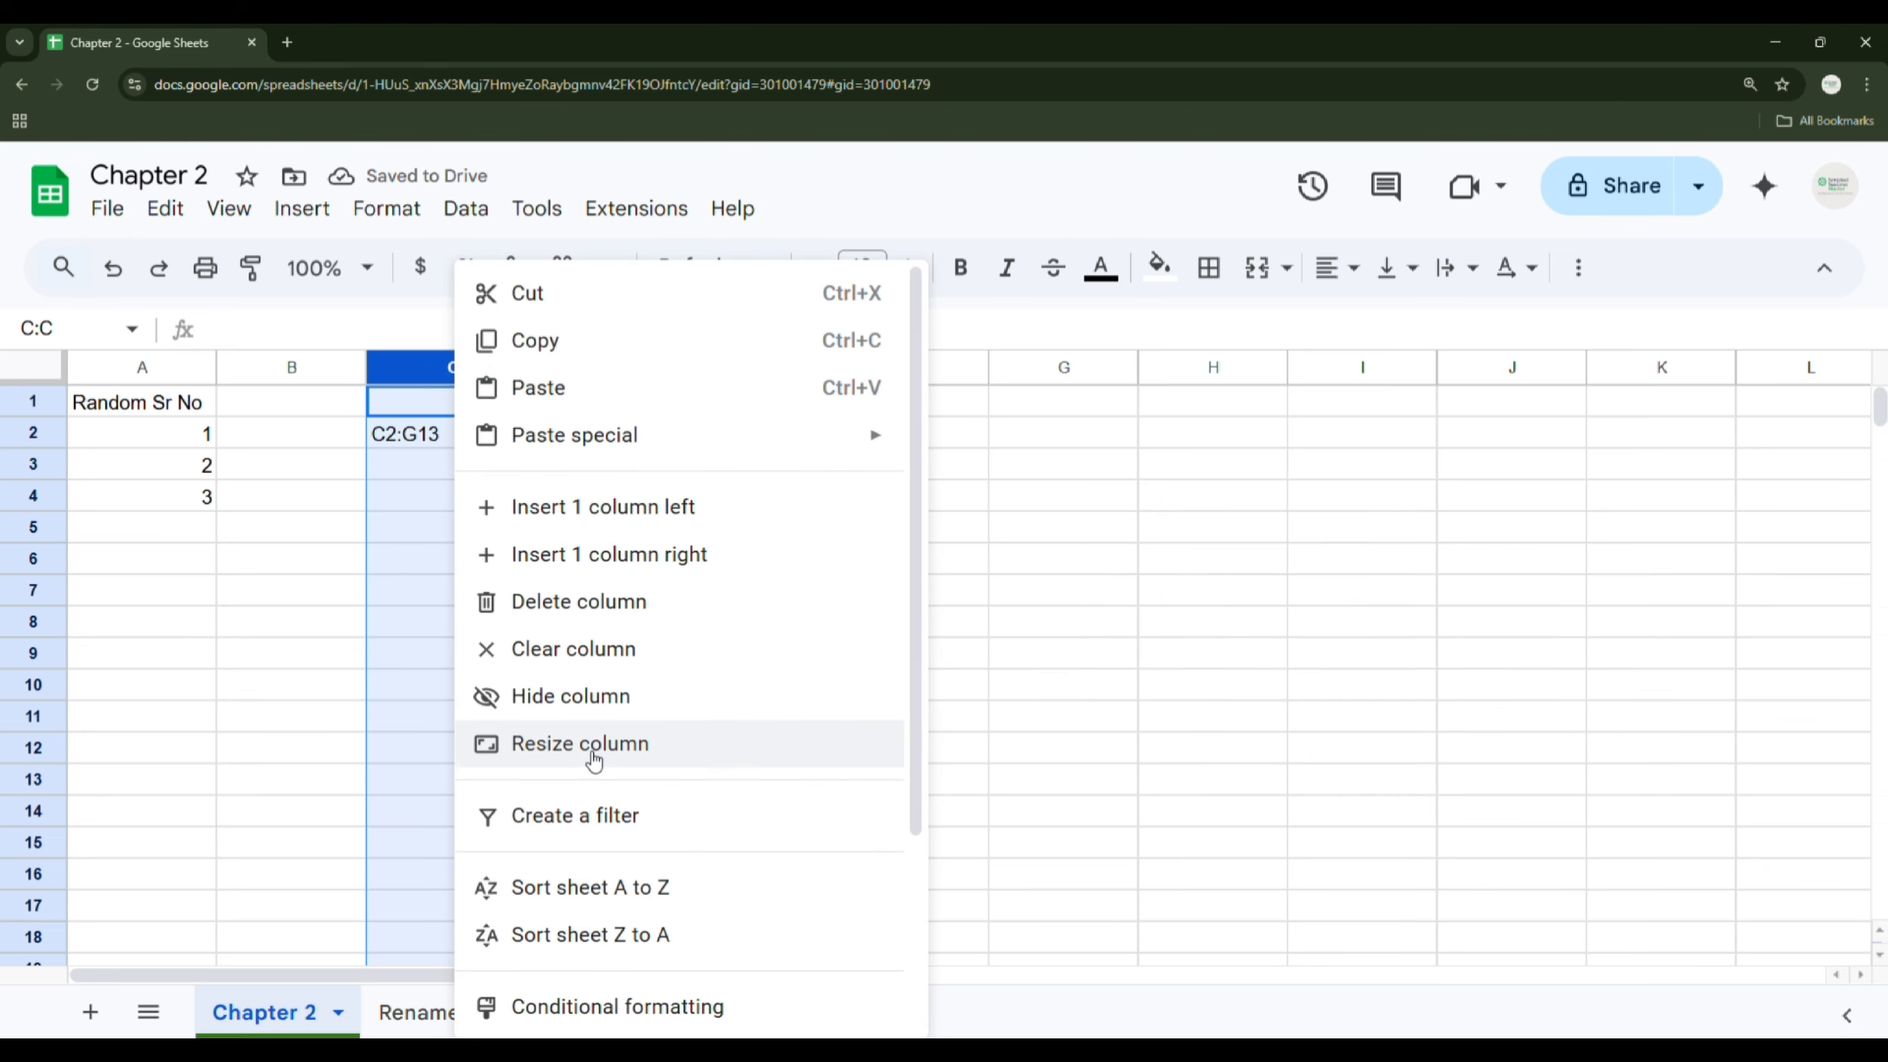
left_click(593, 745)
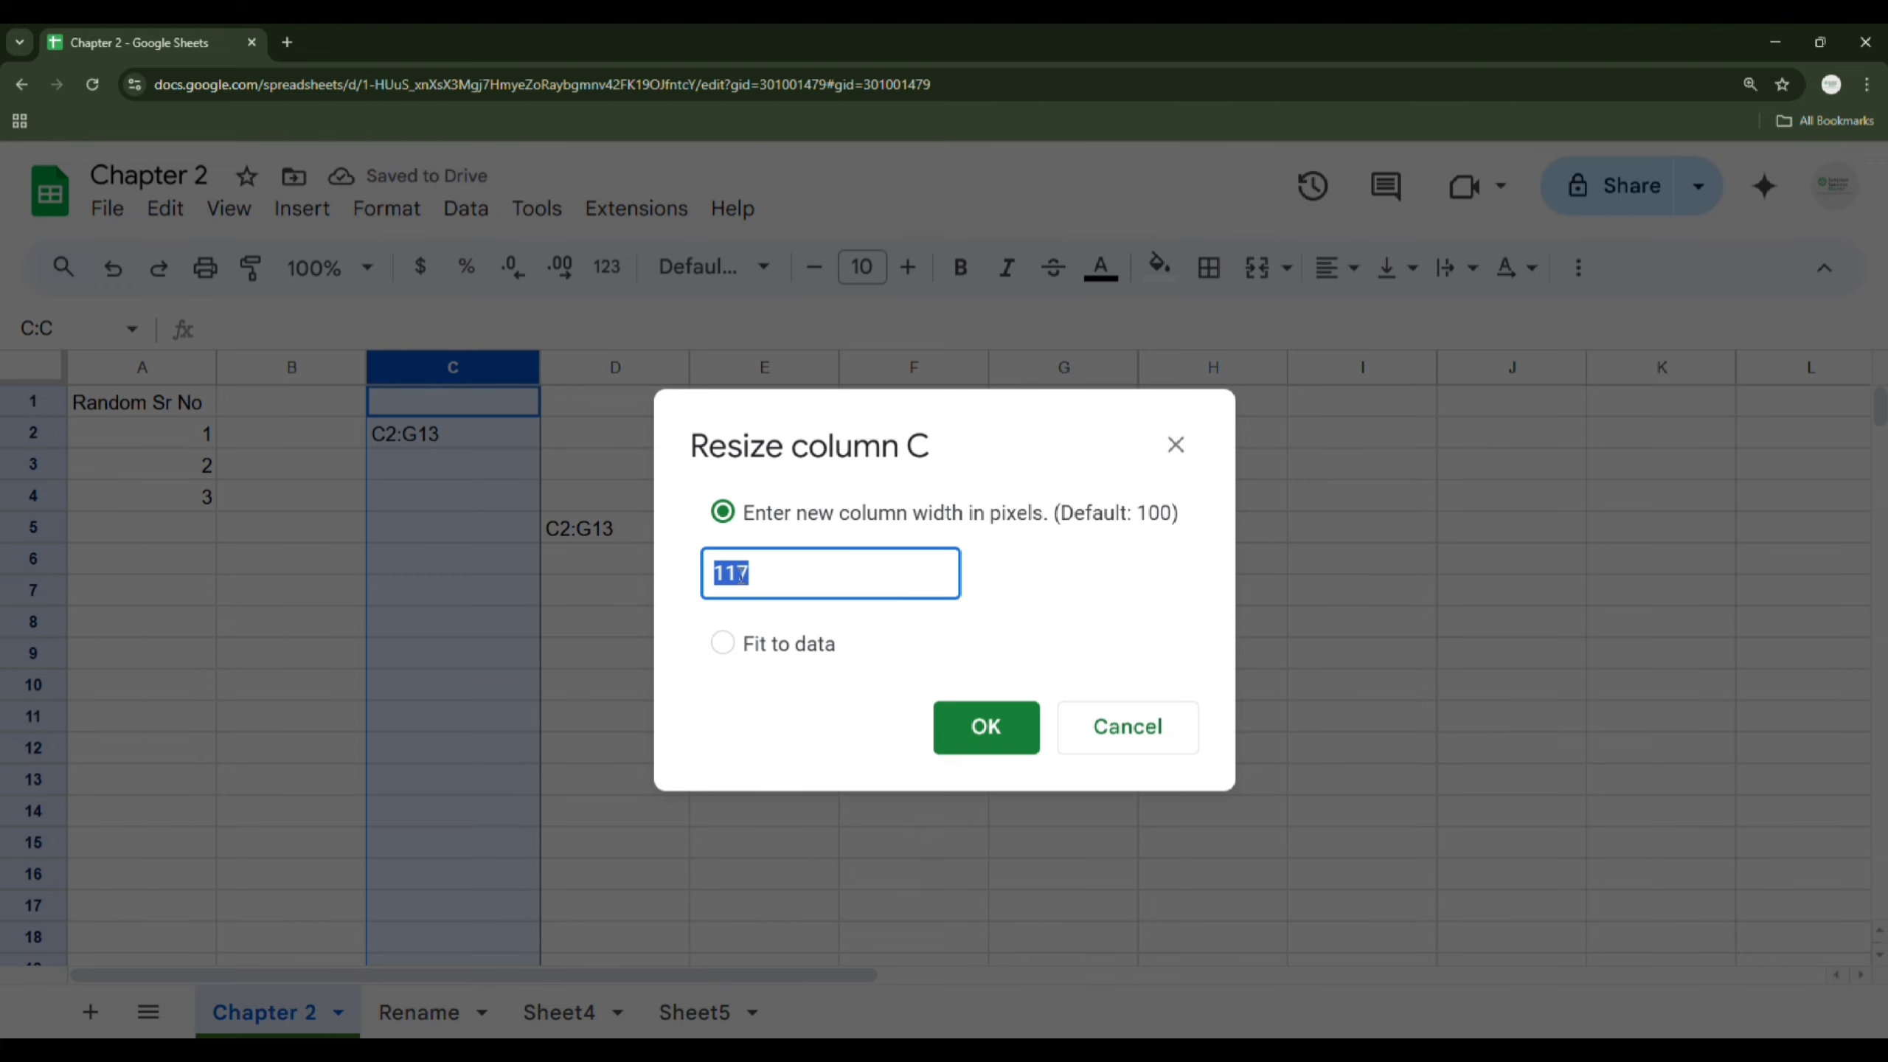
left_click(1175, 445)
left_click(435, 623)
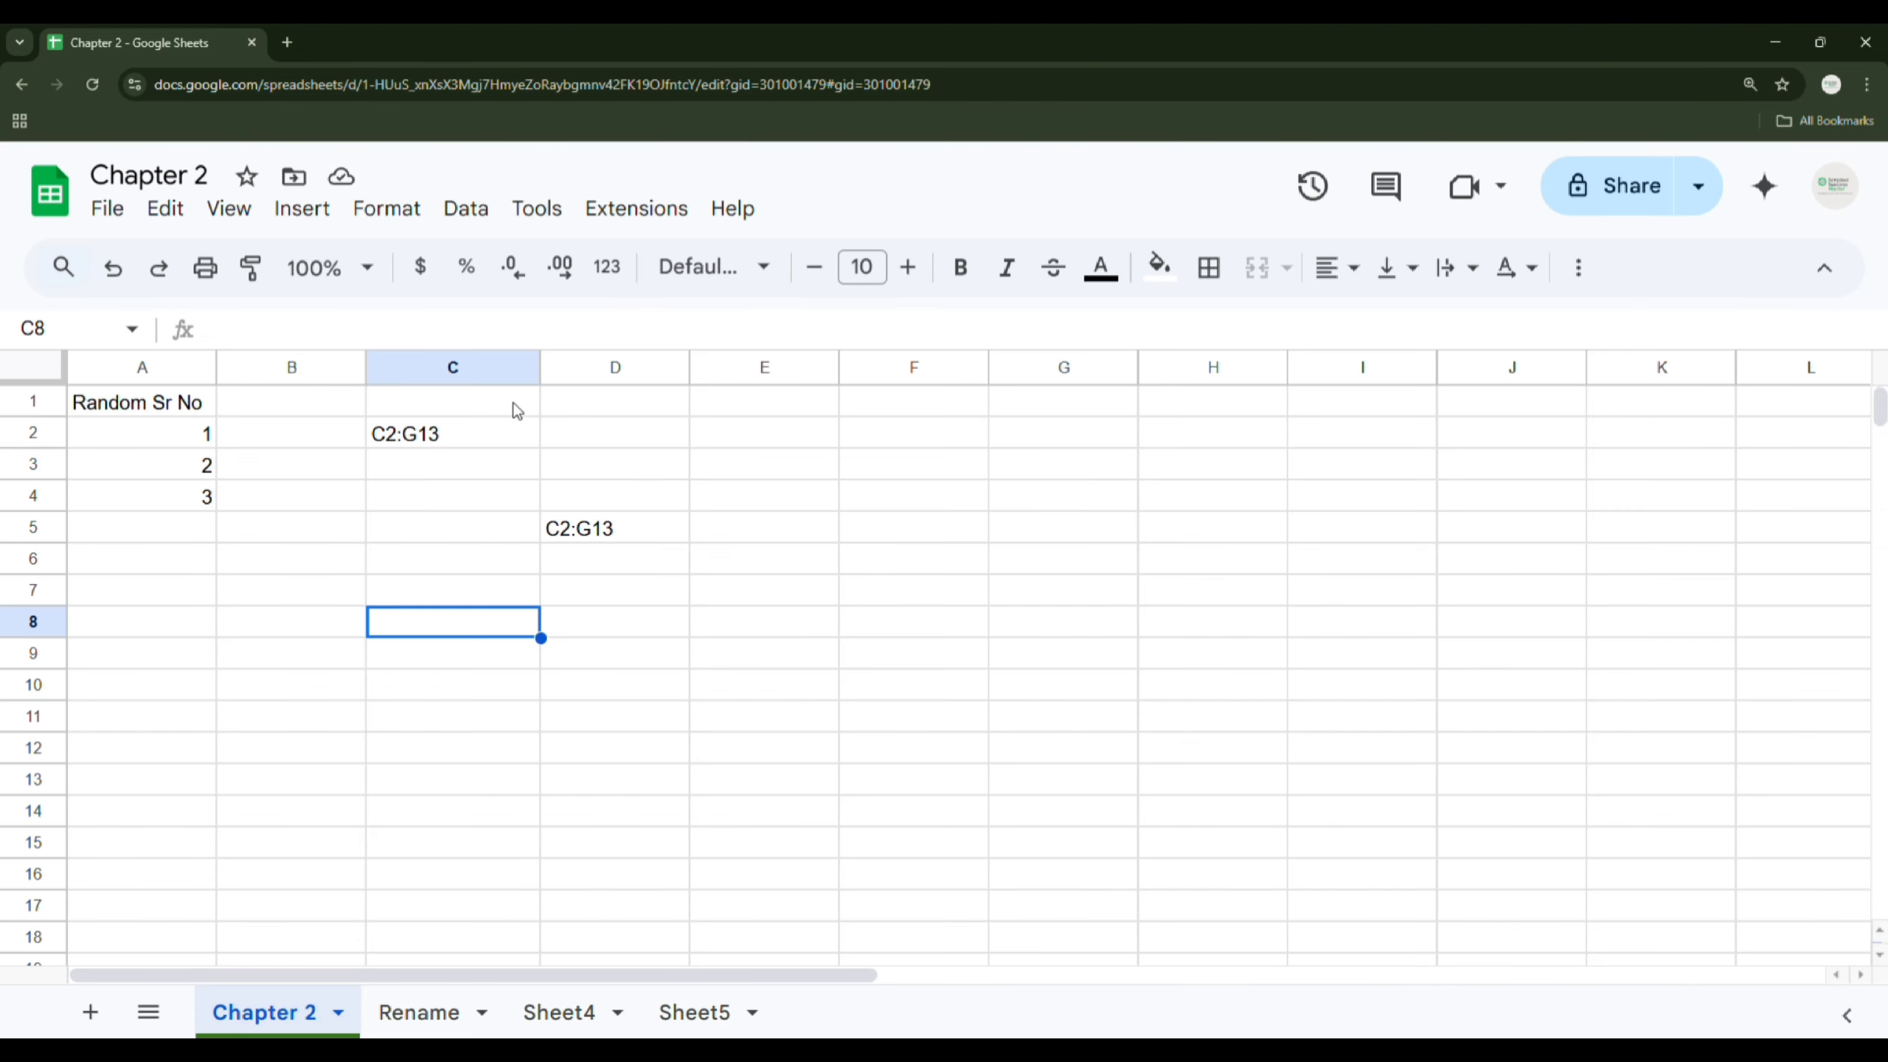
Step: Fit the widths of columns C and D to their contents and select cell B6
double_click(541, 365)
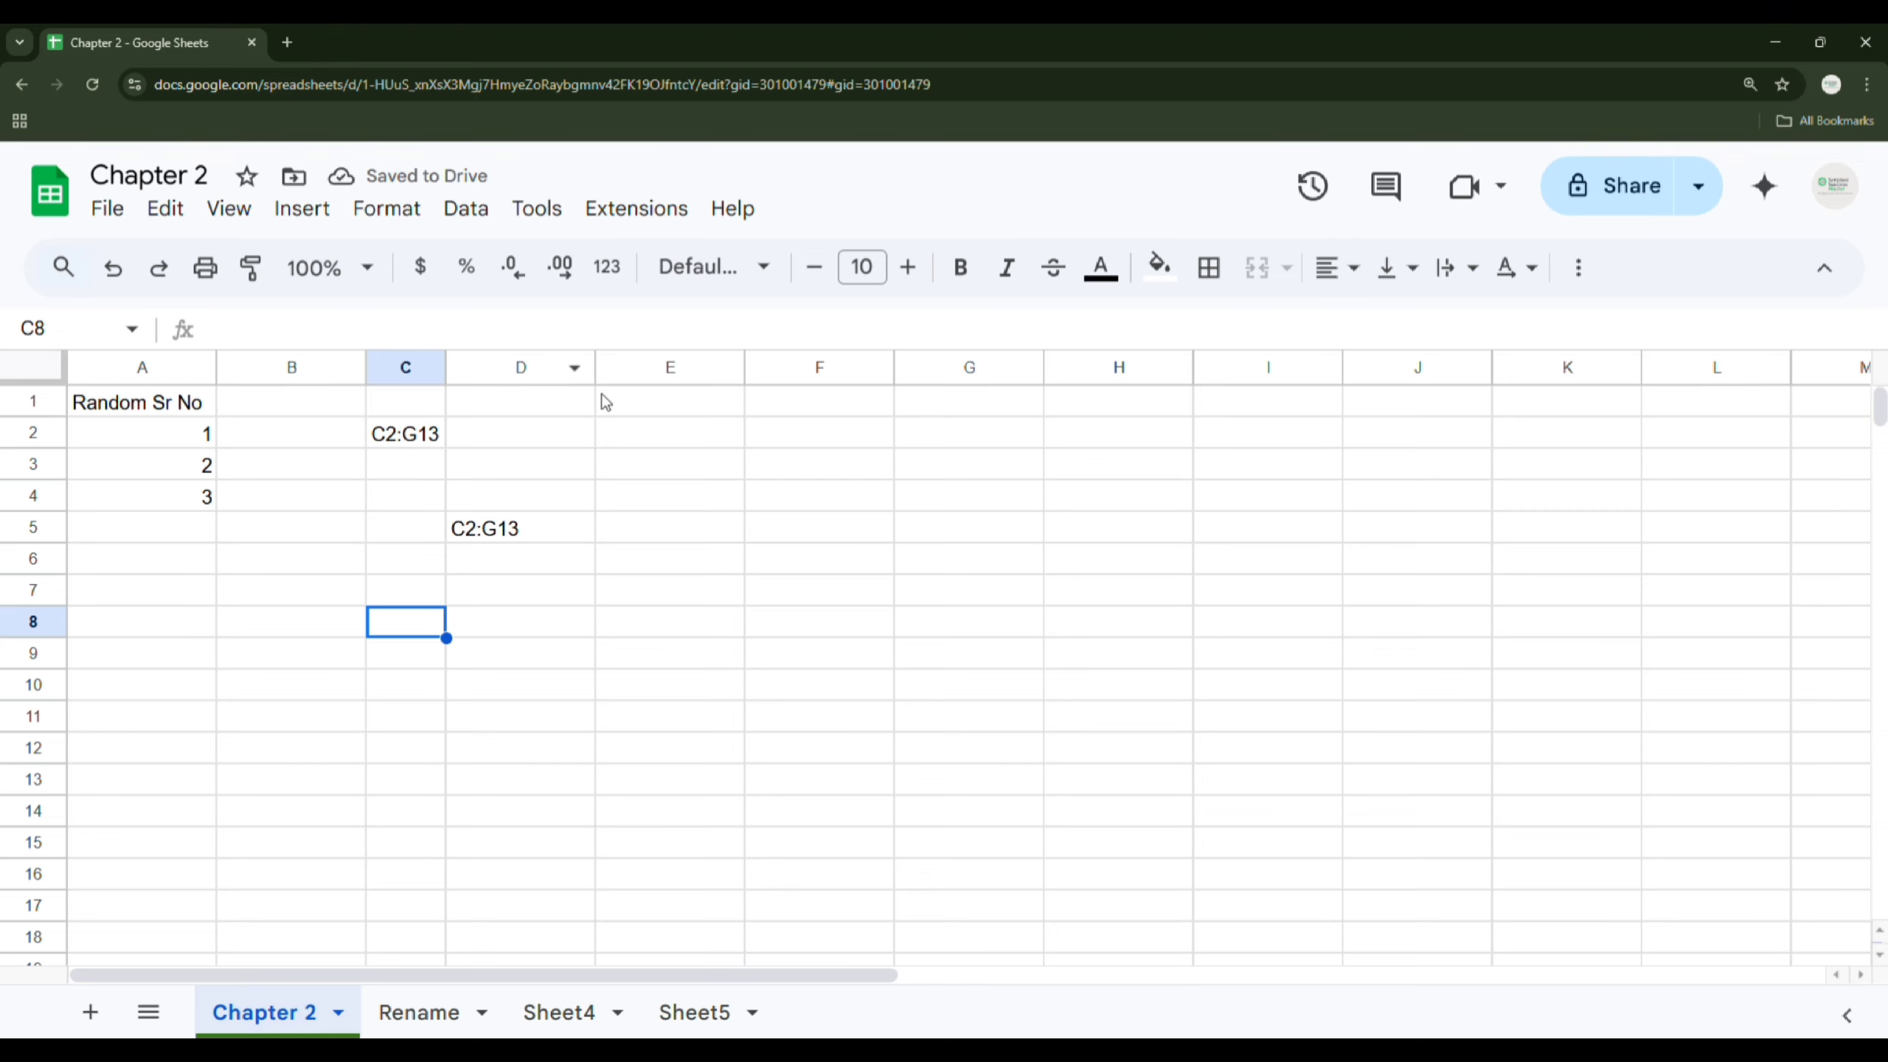
double_click(594, 366)
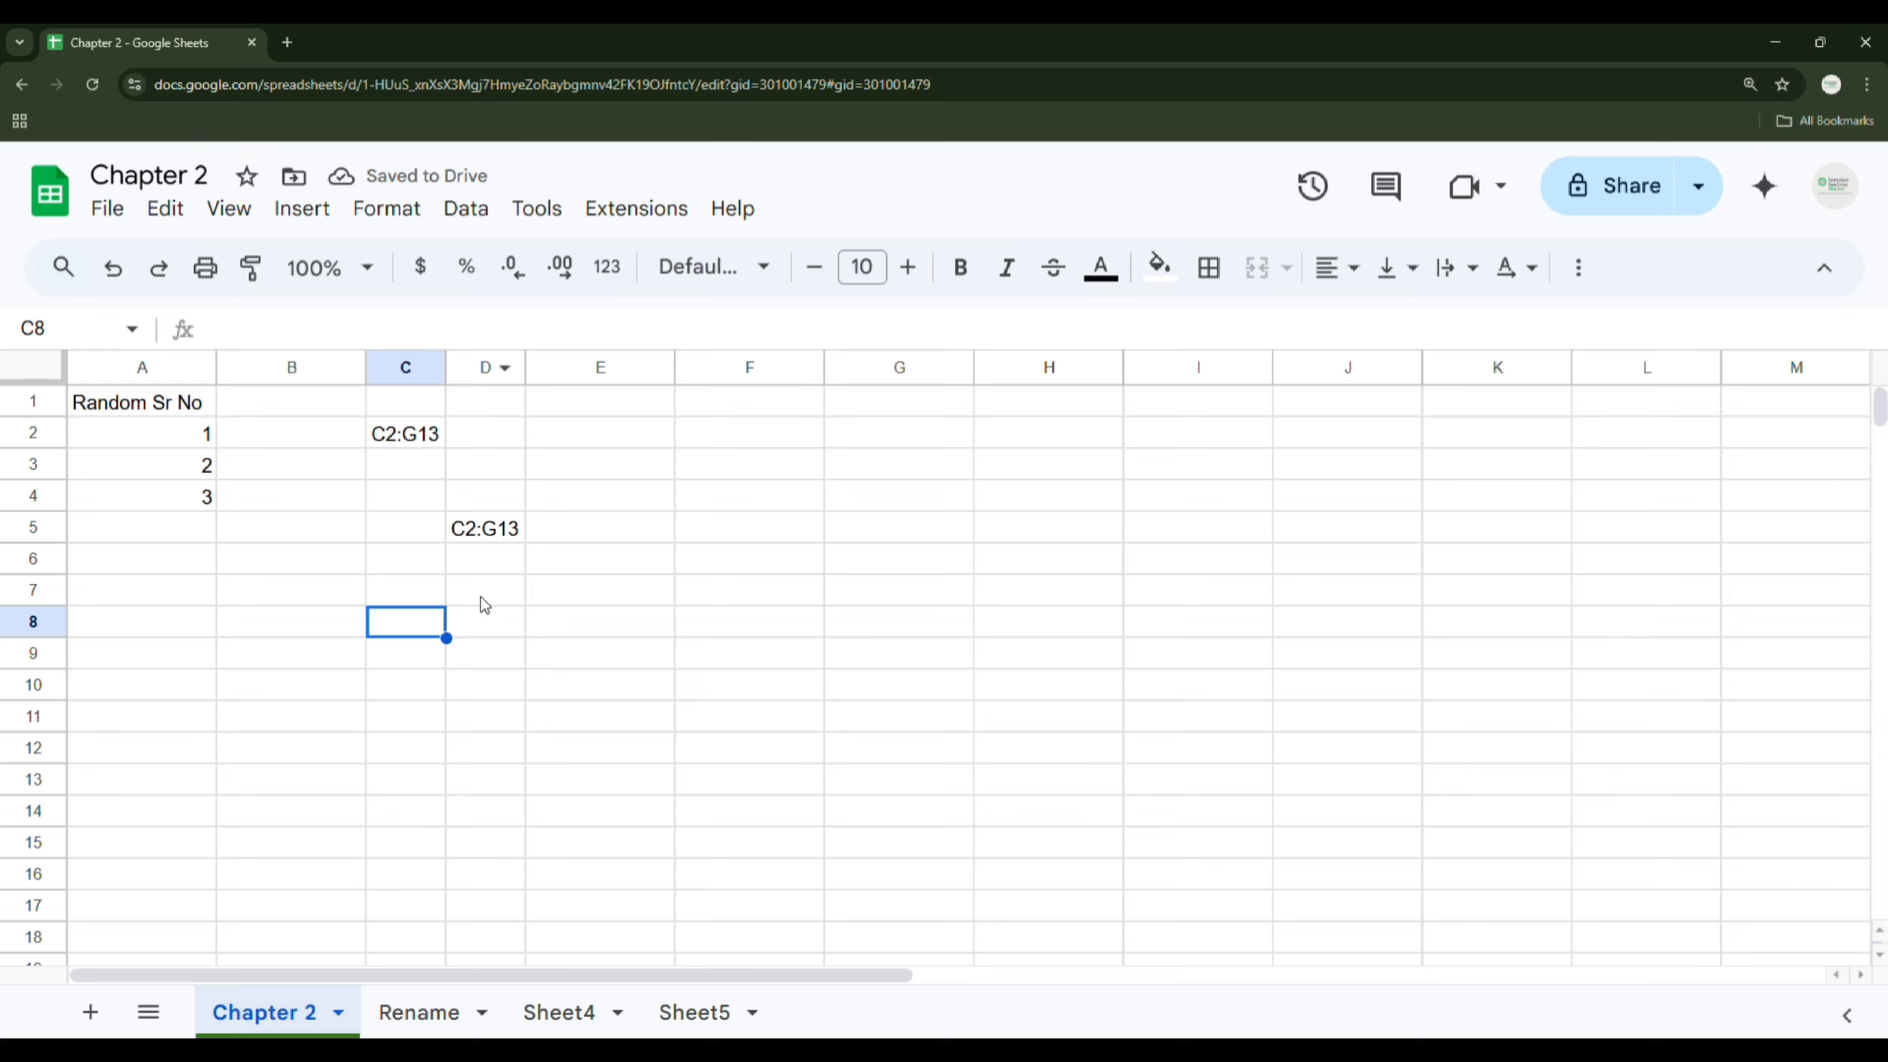
left_click(483, 540)
left_click(298, 571)
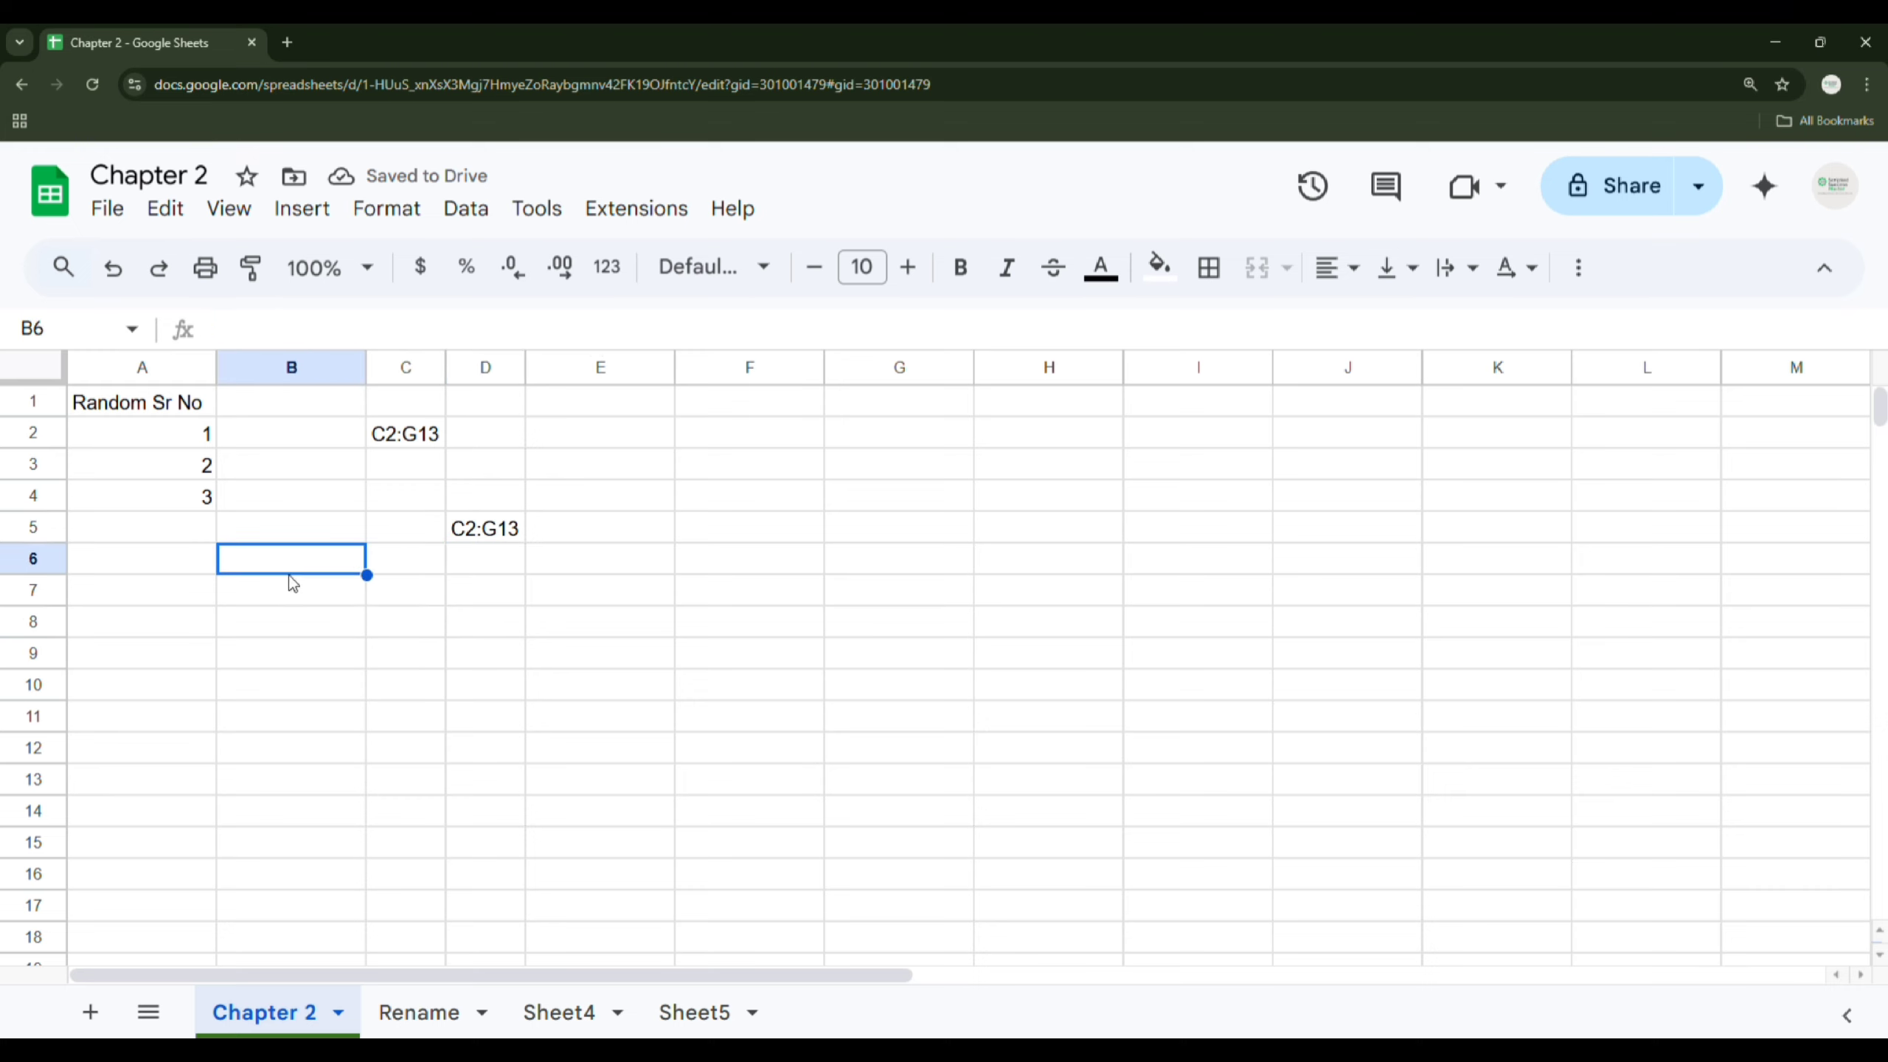
Step: Increase row 6's height to 31 pixels, then open its resize settings and cancel them
mouse_move(33, 576)
left_mouse_down()
mouse_move(33, 660)
mouse_move(33, 561)
mouse_move(33, 611)
mouse_move(33, 589)
left_mouse_up()
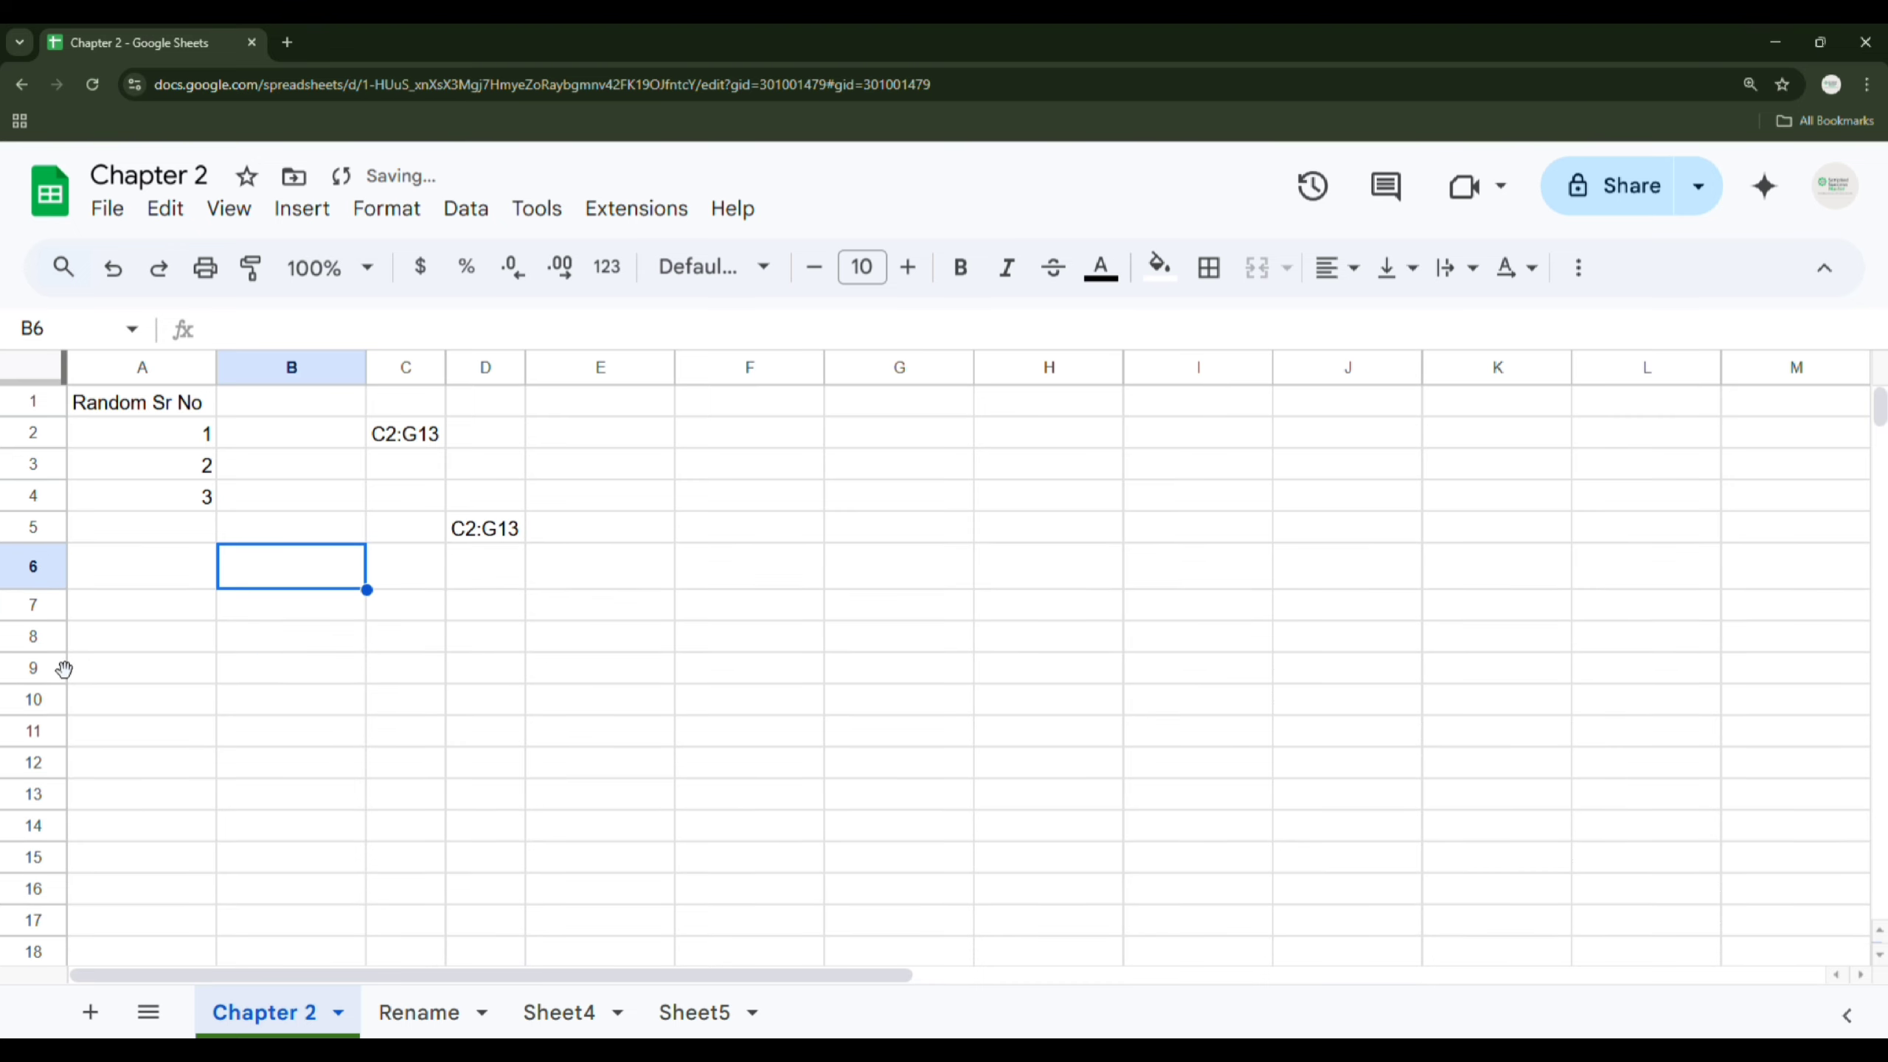
left_click(46, 570)
right_click(46, 570)
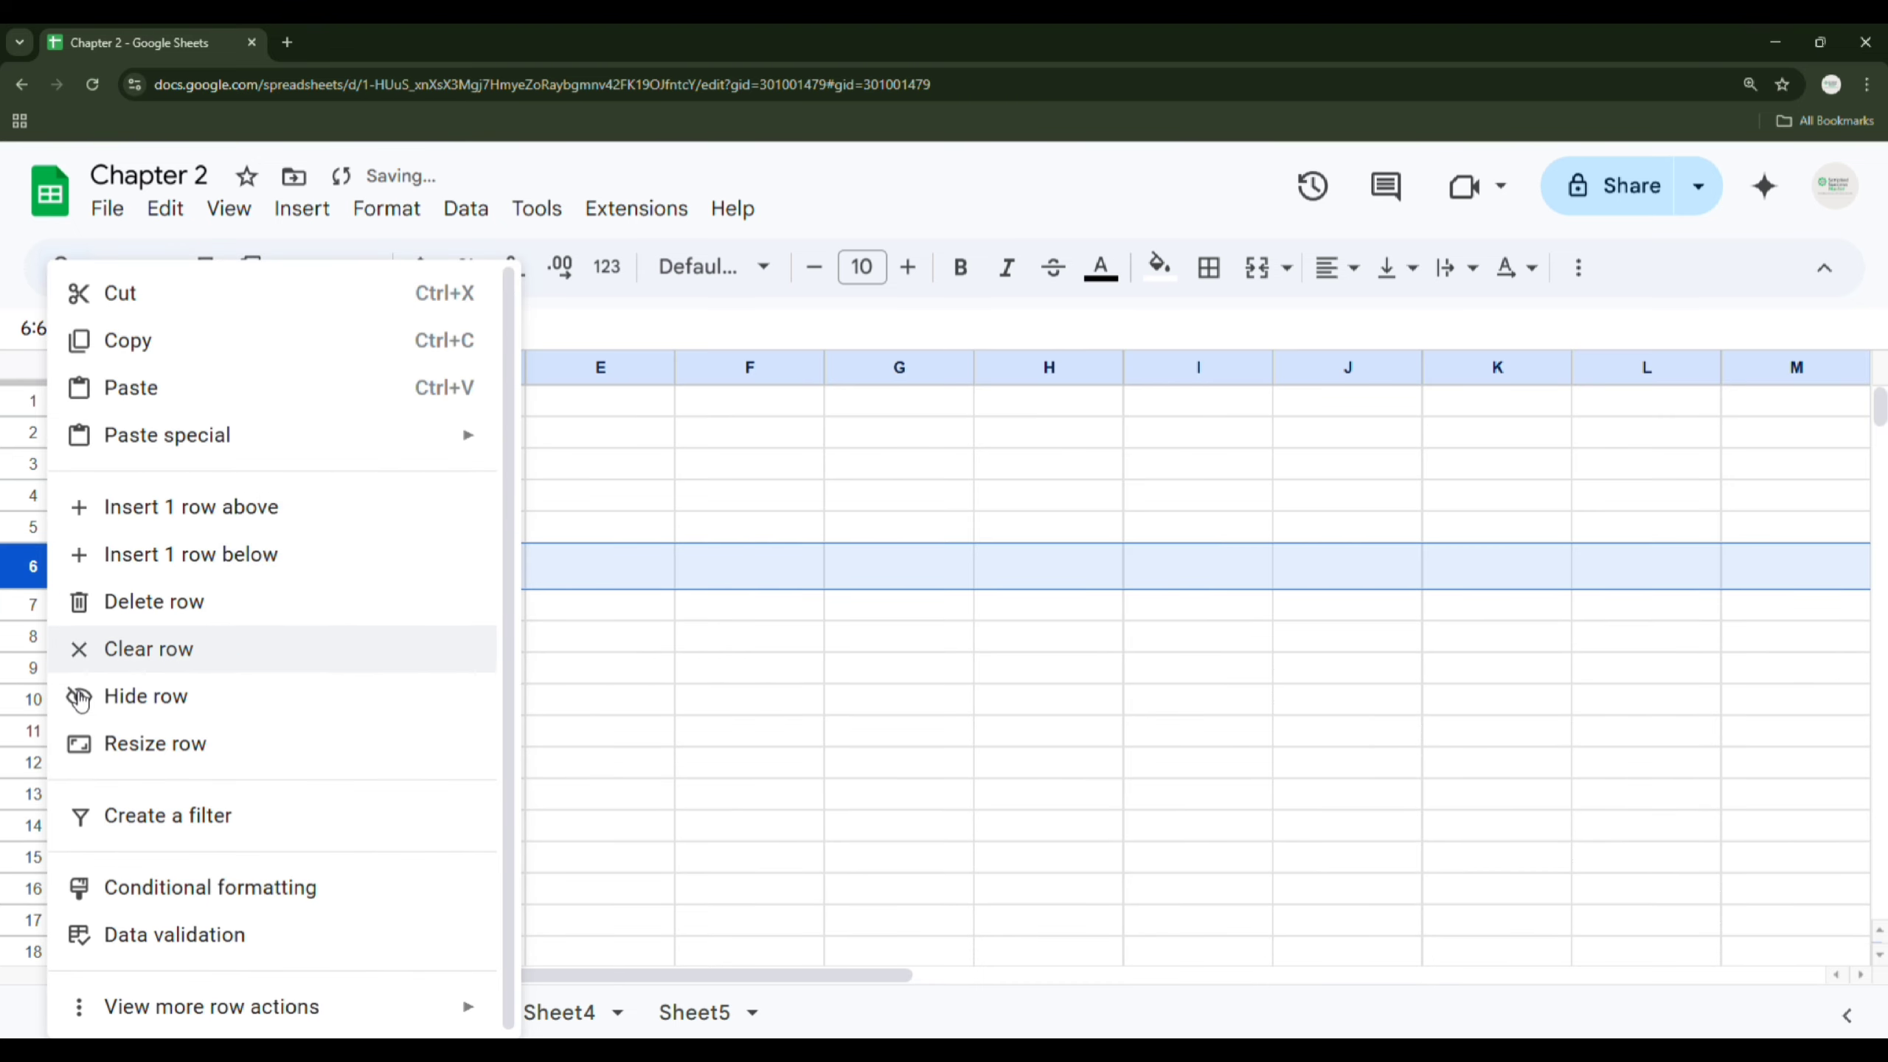
left_click(160, 747)
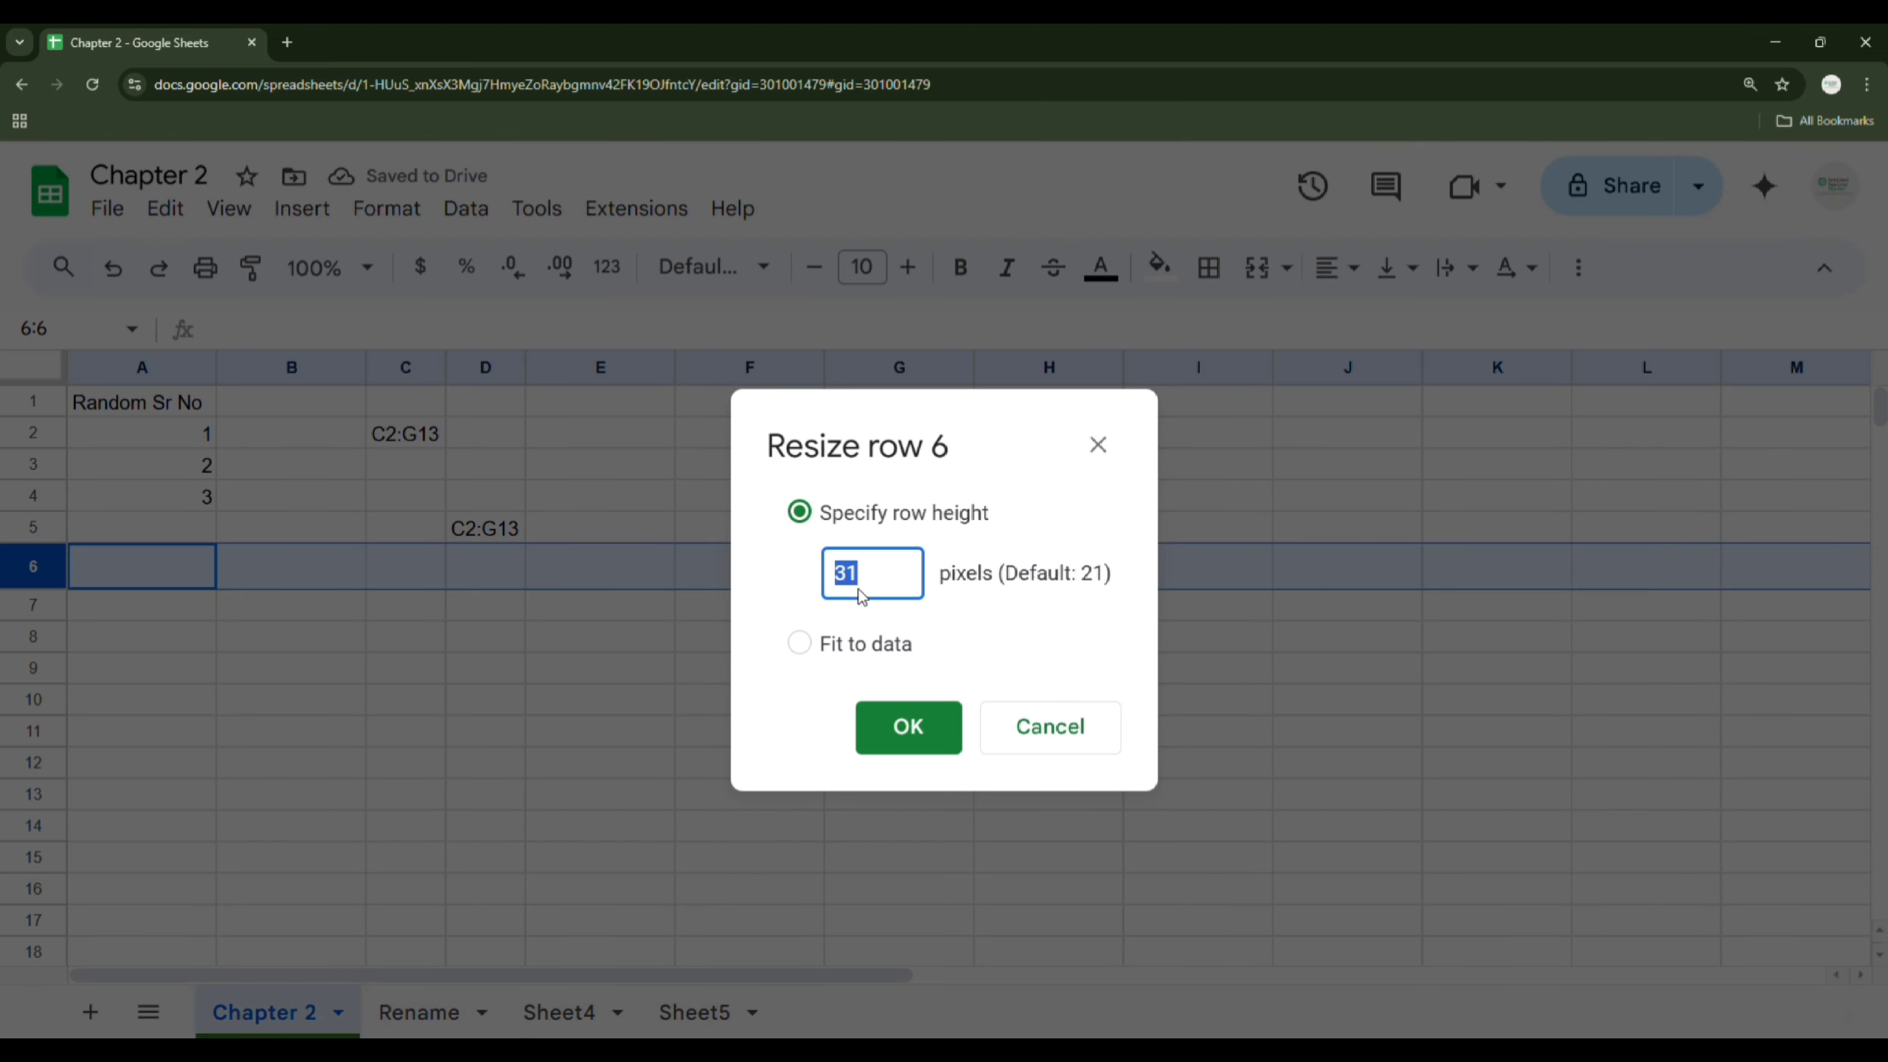
left_click(1070, 744)
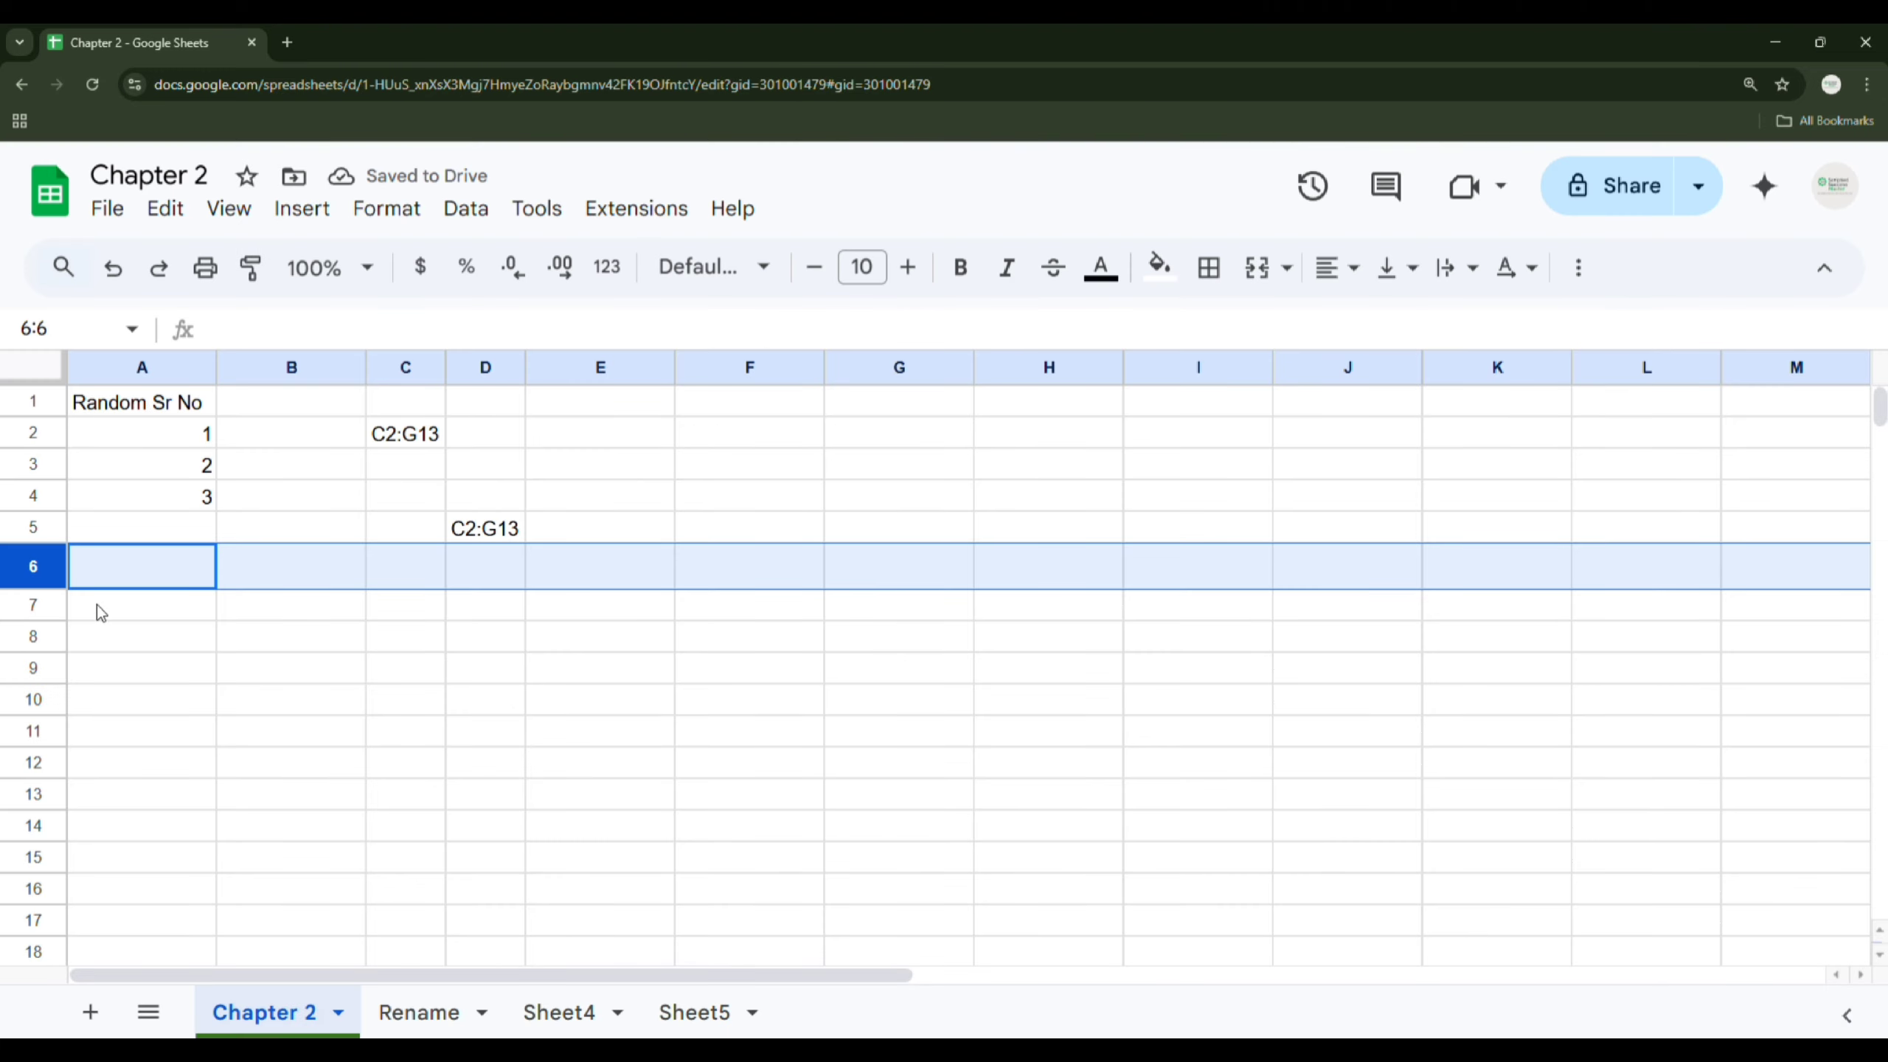
Step: Fit row 6's height to its contents and select cell B8
double_click(32, 588)
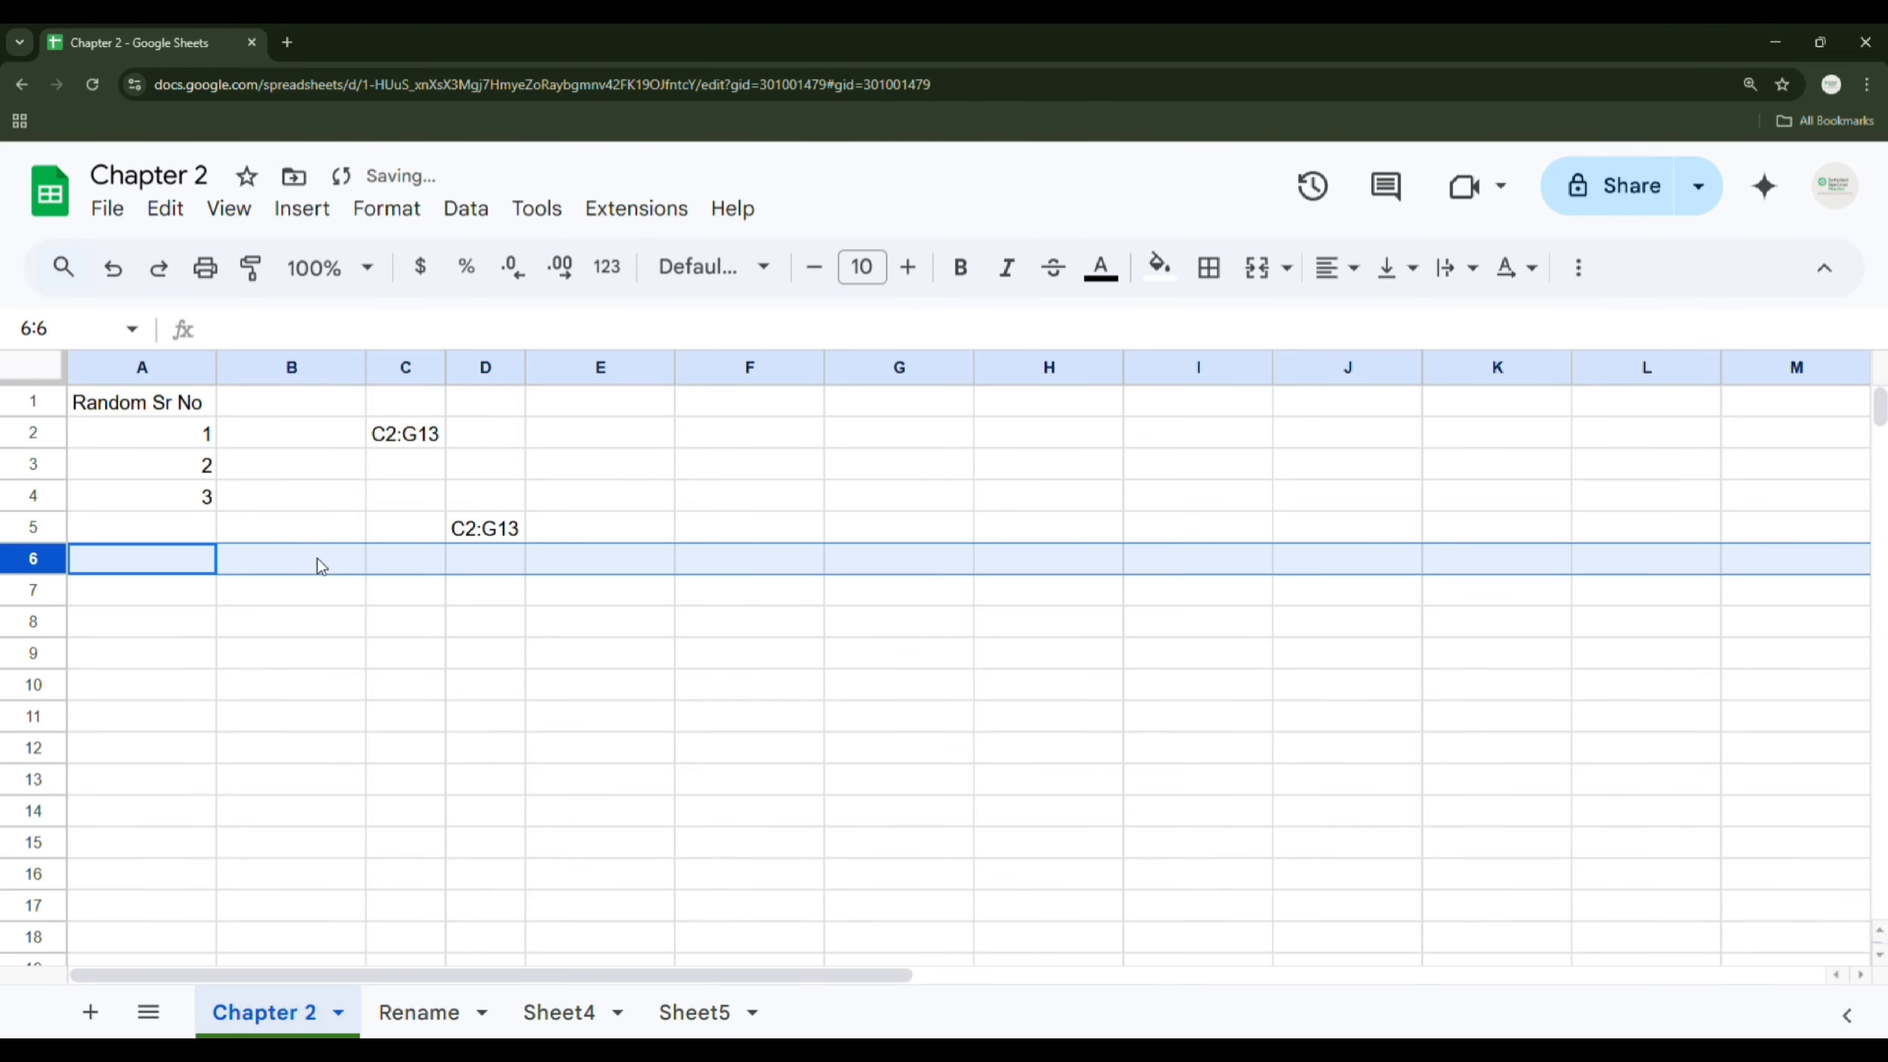
left_click(227, 628)
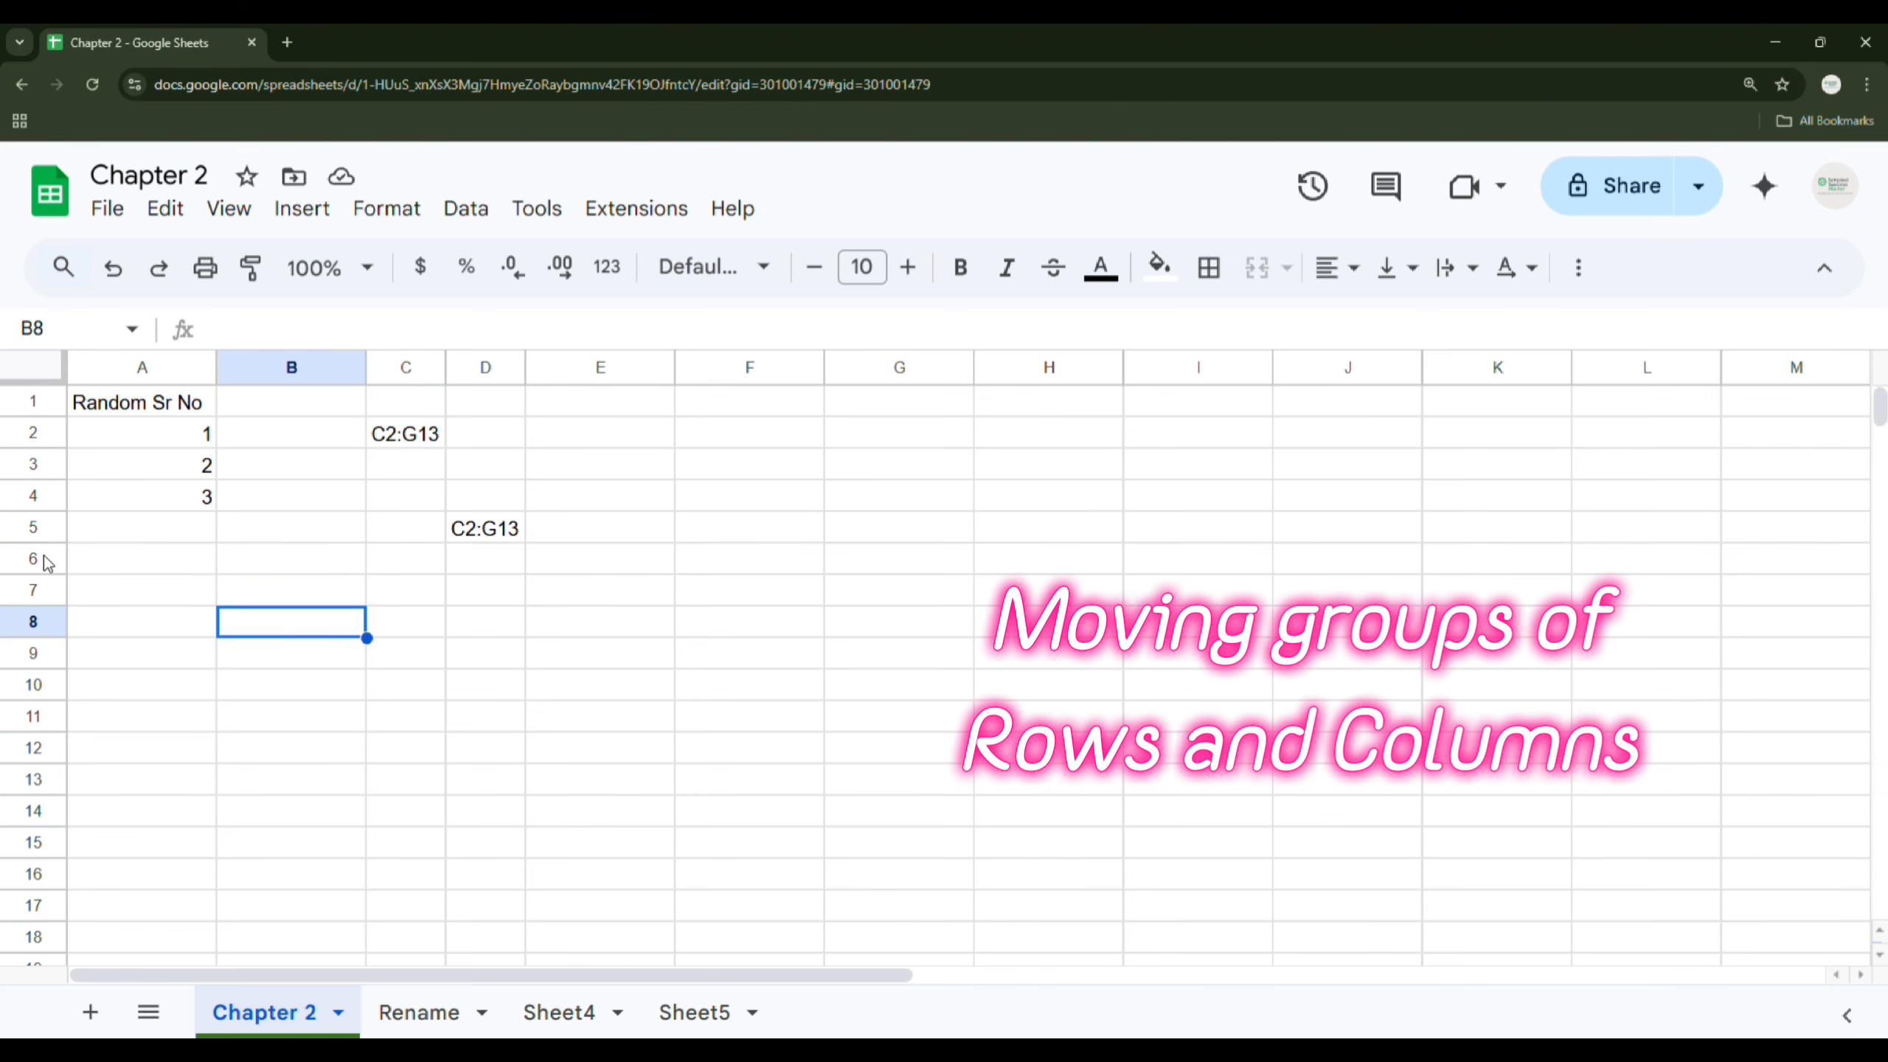
Step: Move columns B through G together so they occupy columns P through U, then undo the move
left_click(295, 370)
key("shift+Right")
key("shift+Right")
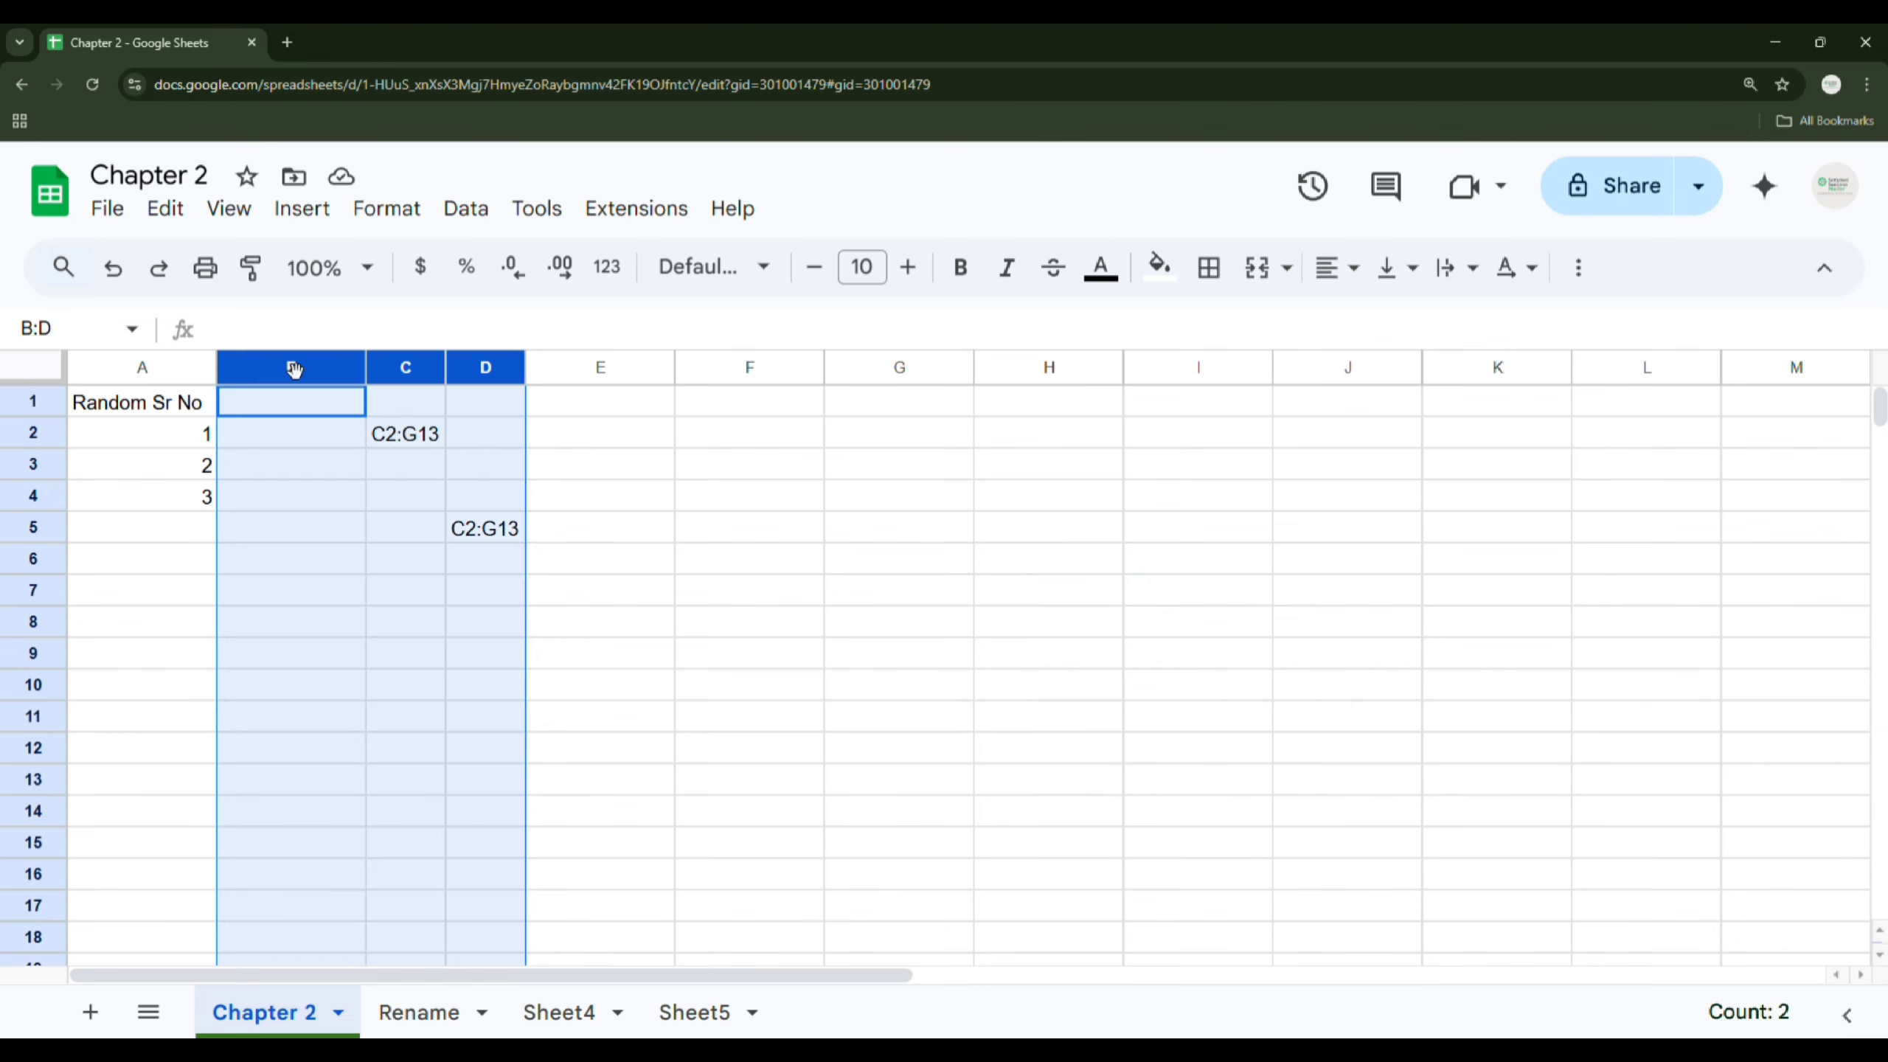
key("shift+Right")
key("shift+Right")
key("shift+Right")
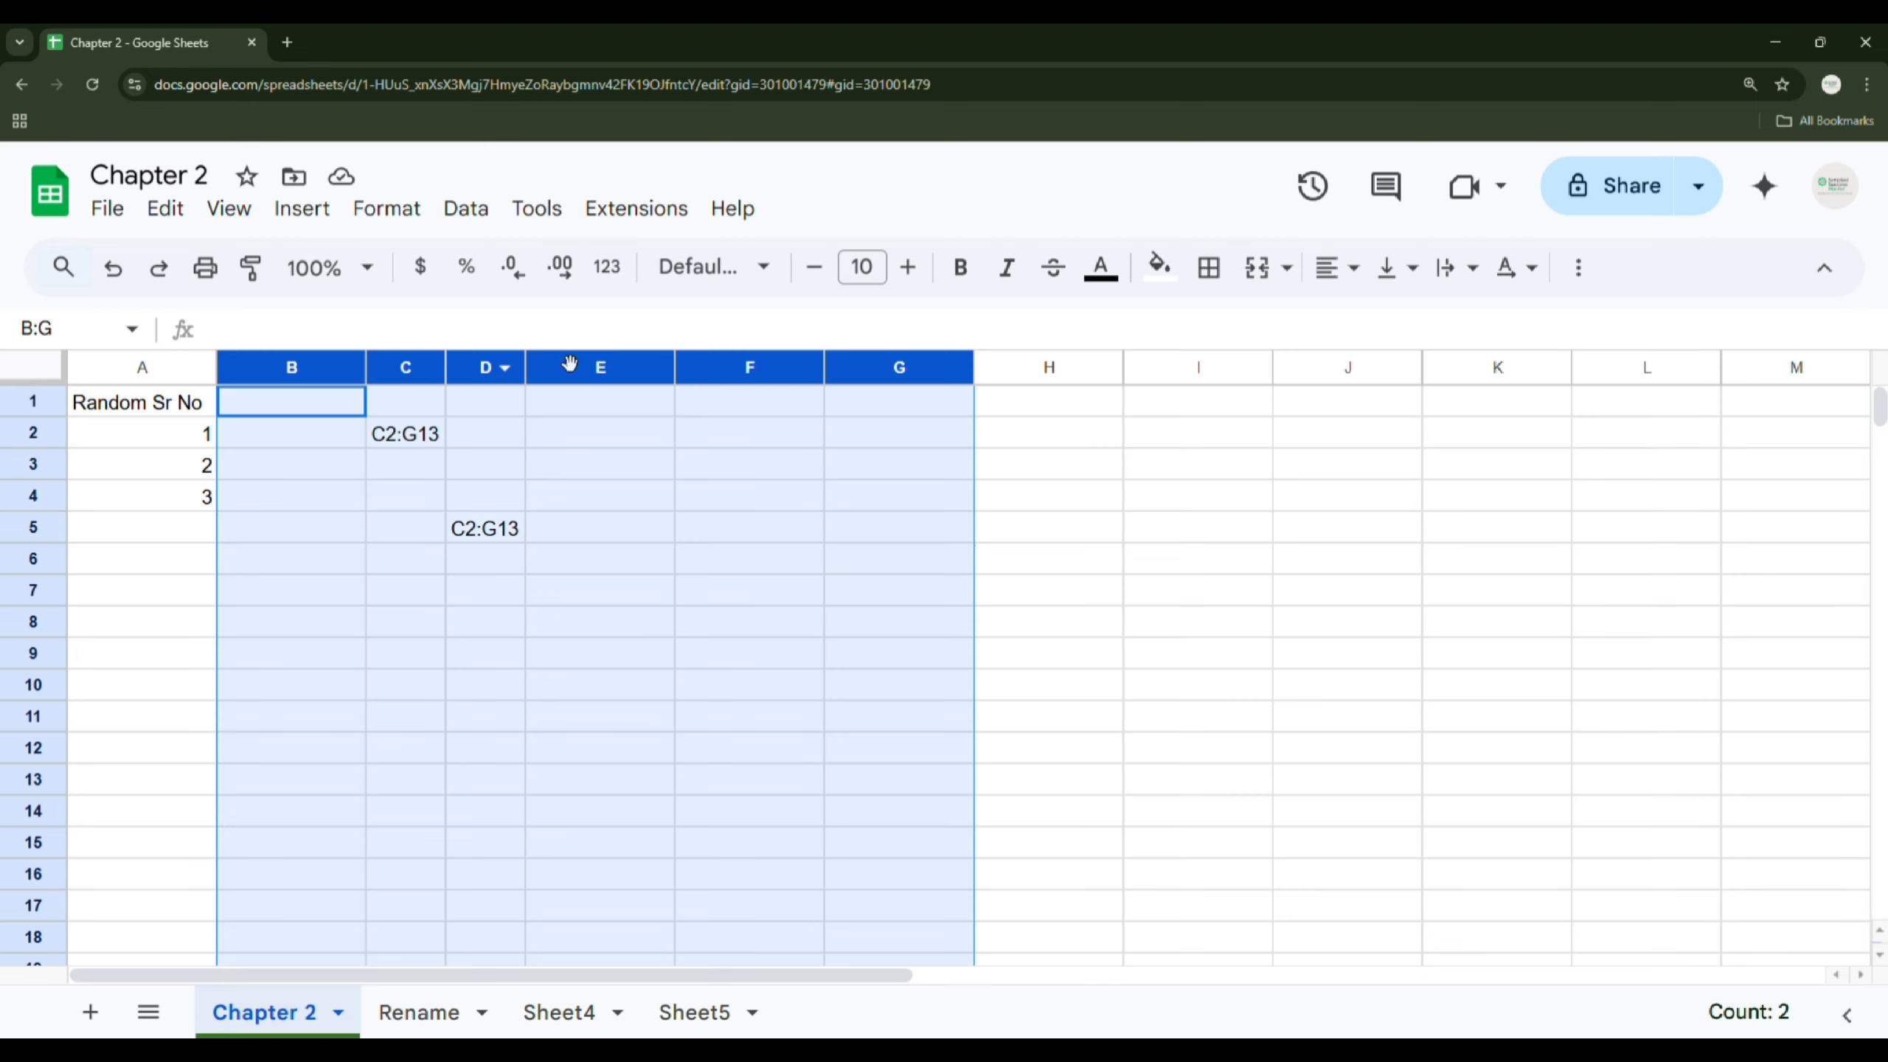
left_click_drag(570, 366, 1042, 367)
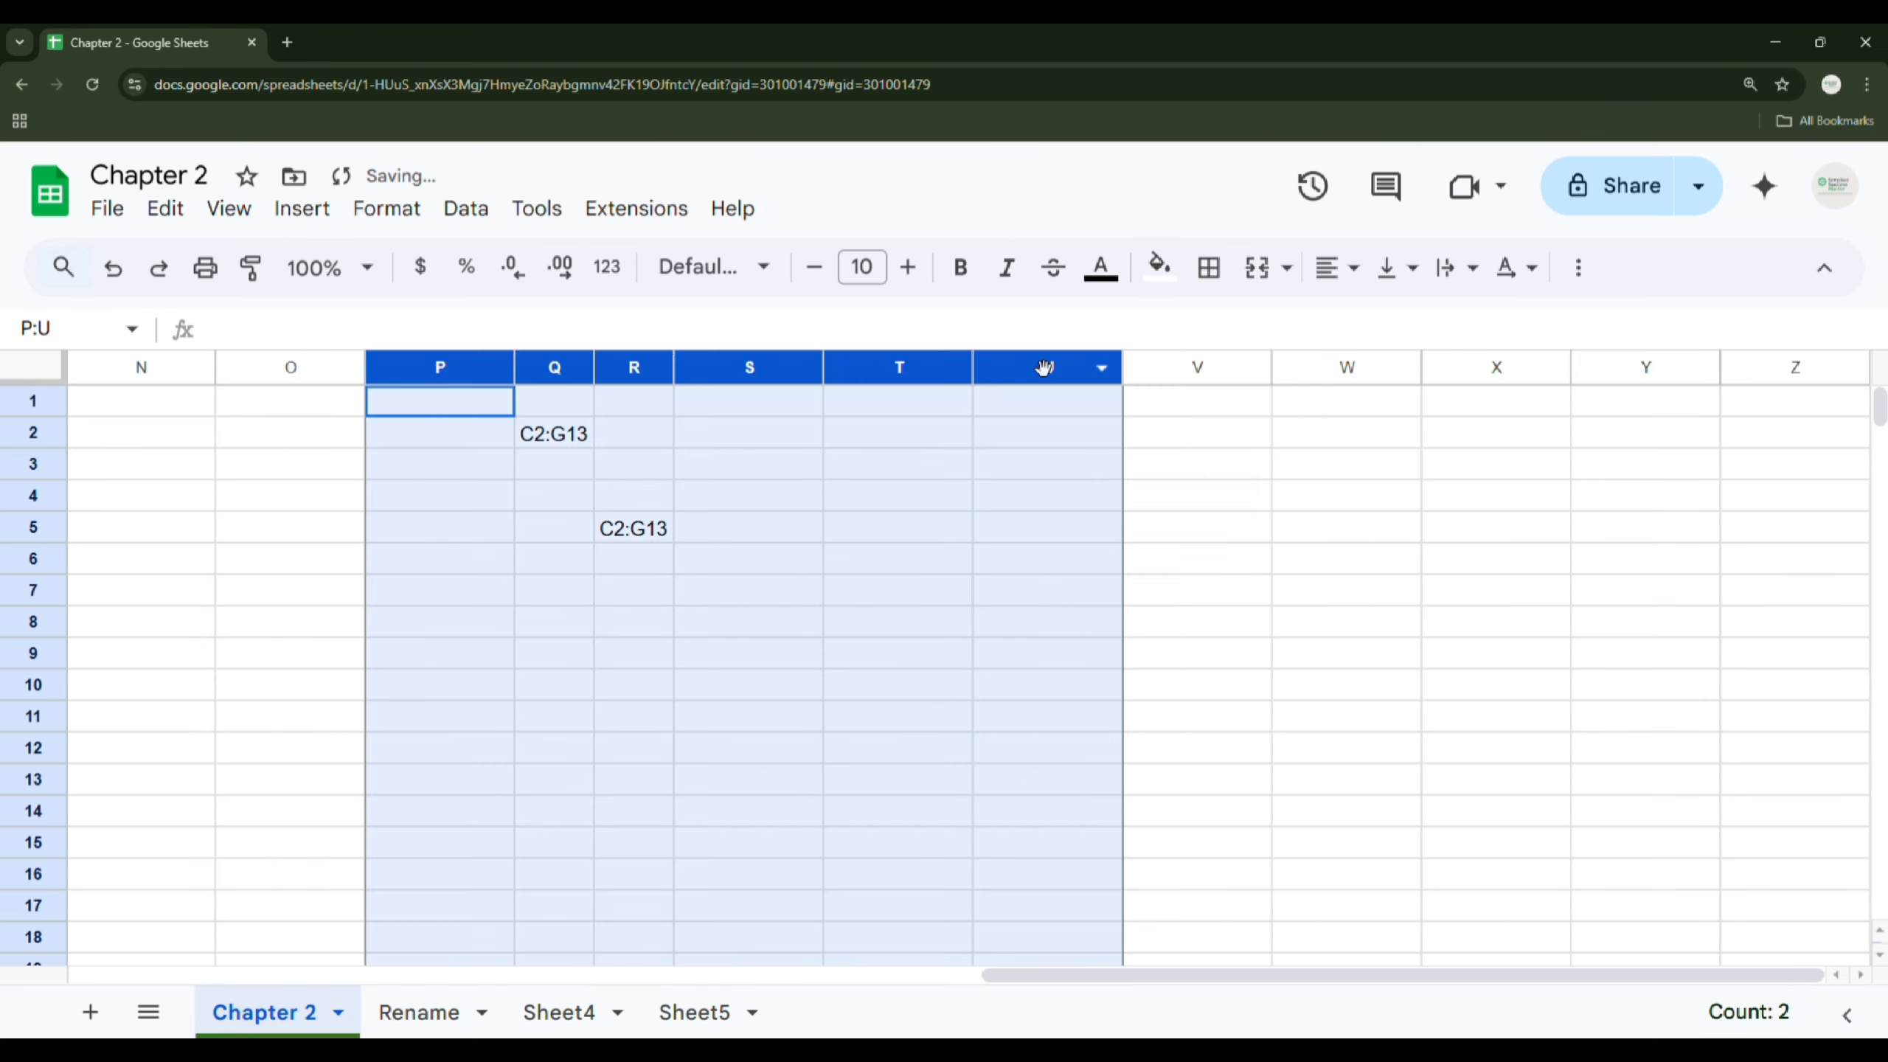
key("ctrl+z")
left_click(561, 496)
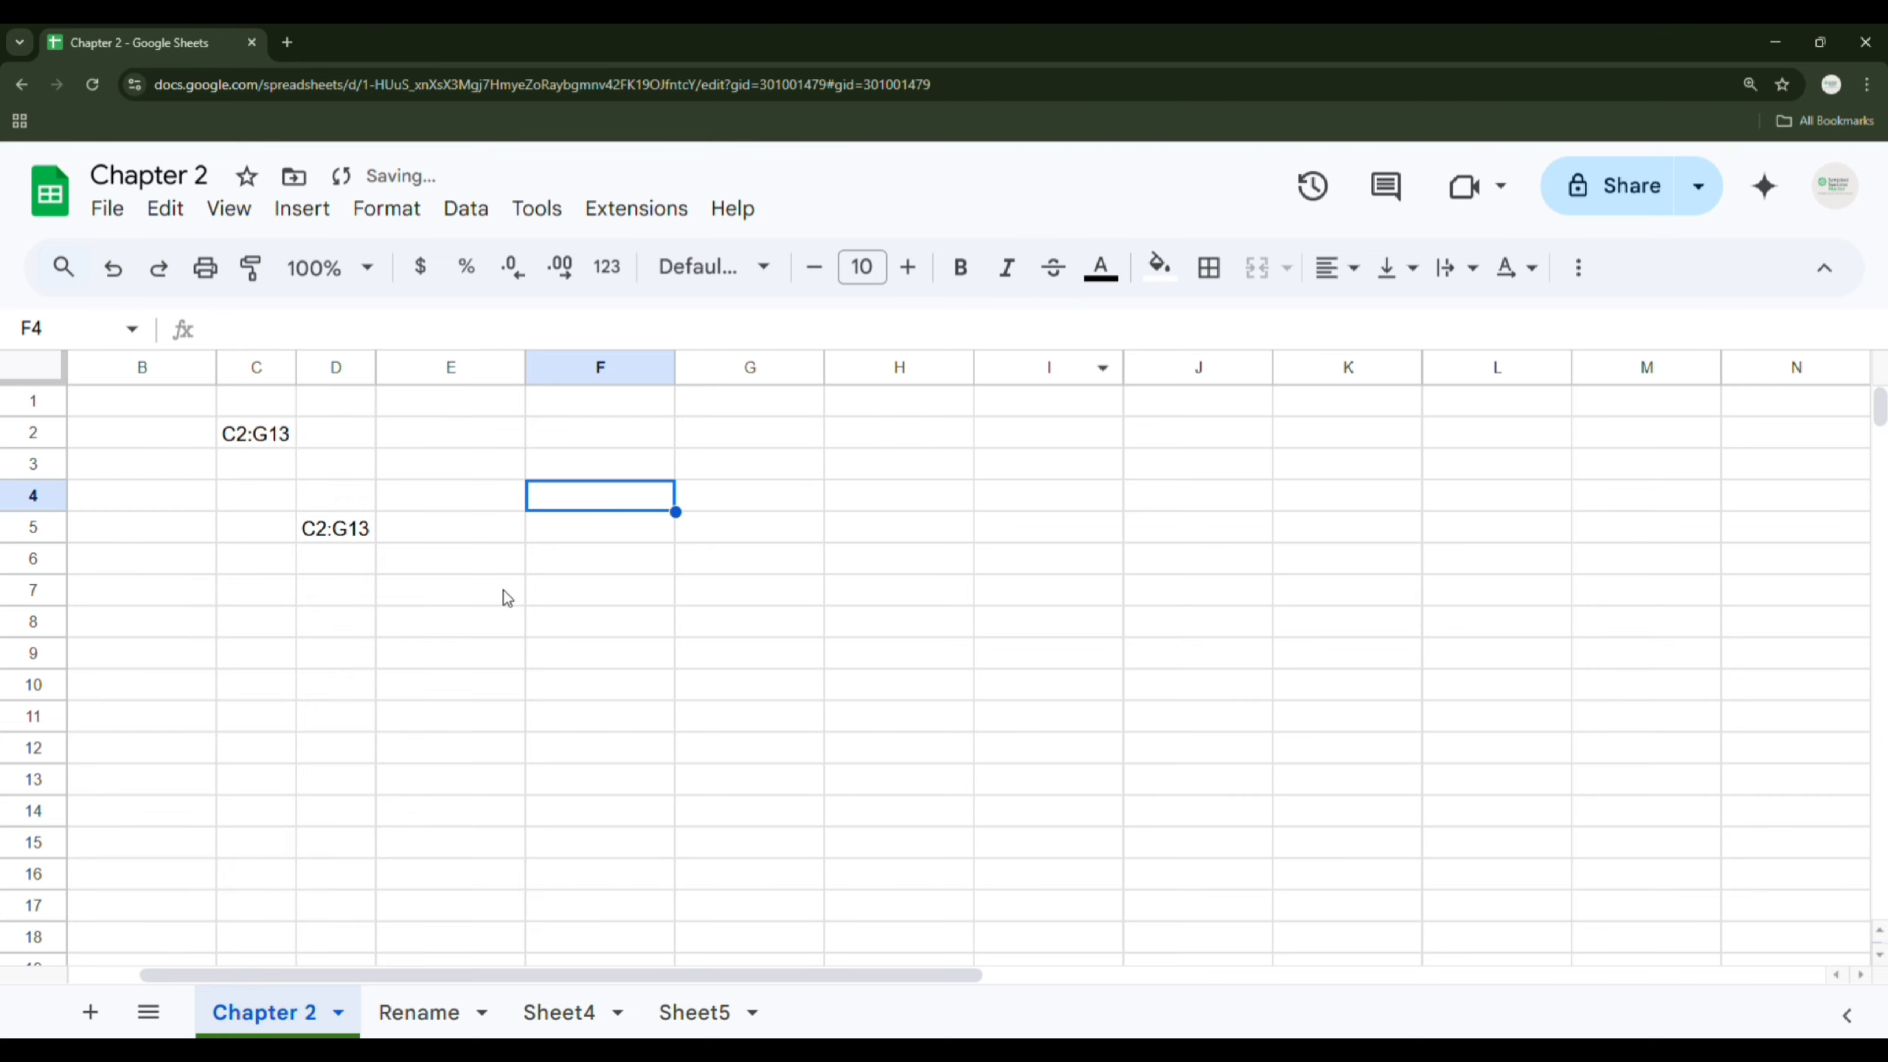
Step: Select rows 6 through 9, pick the group up and release it in place, then go to cell A4
left_click(34, 559)
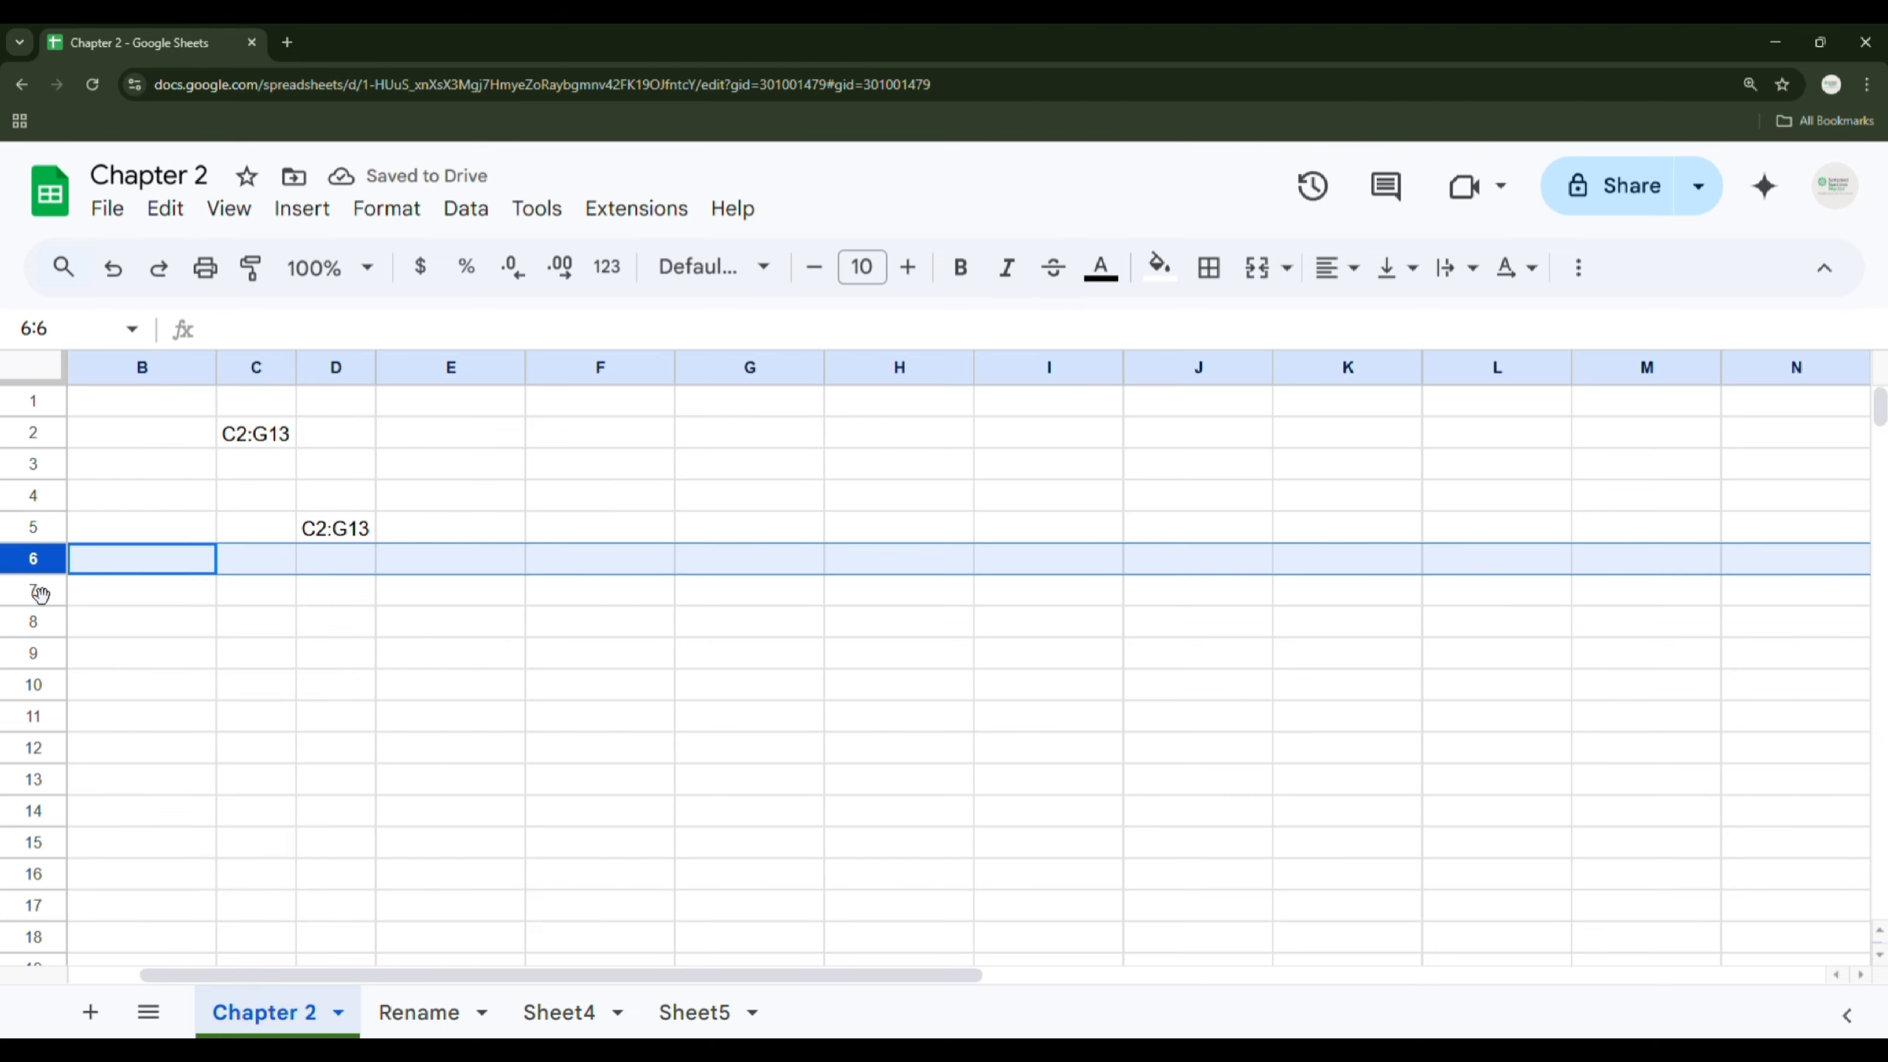
left_click_drag(40, 595, 35, 651)
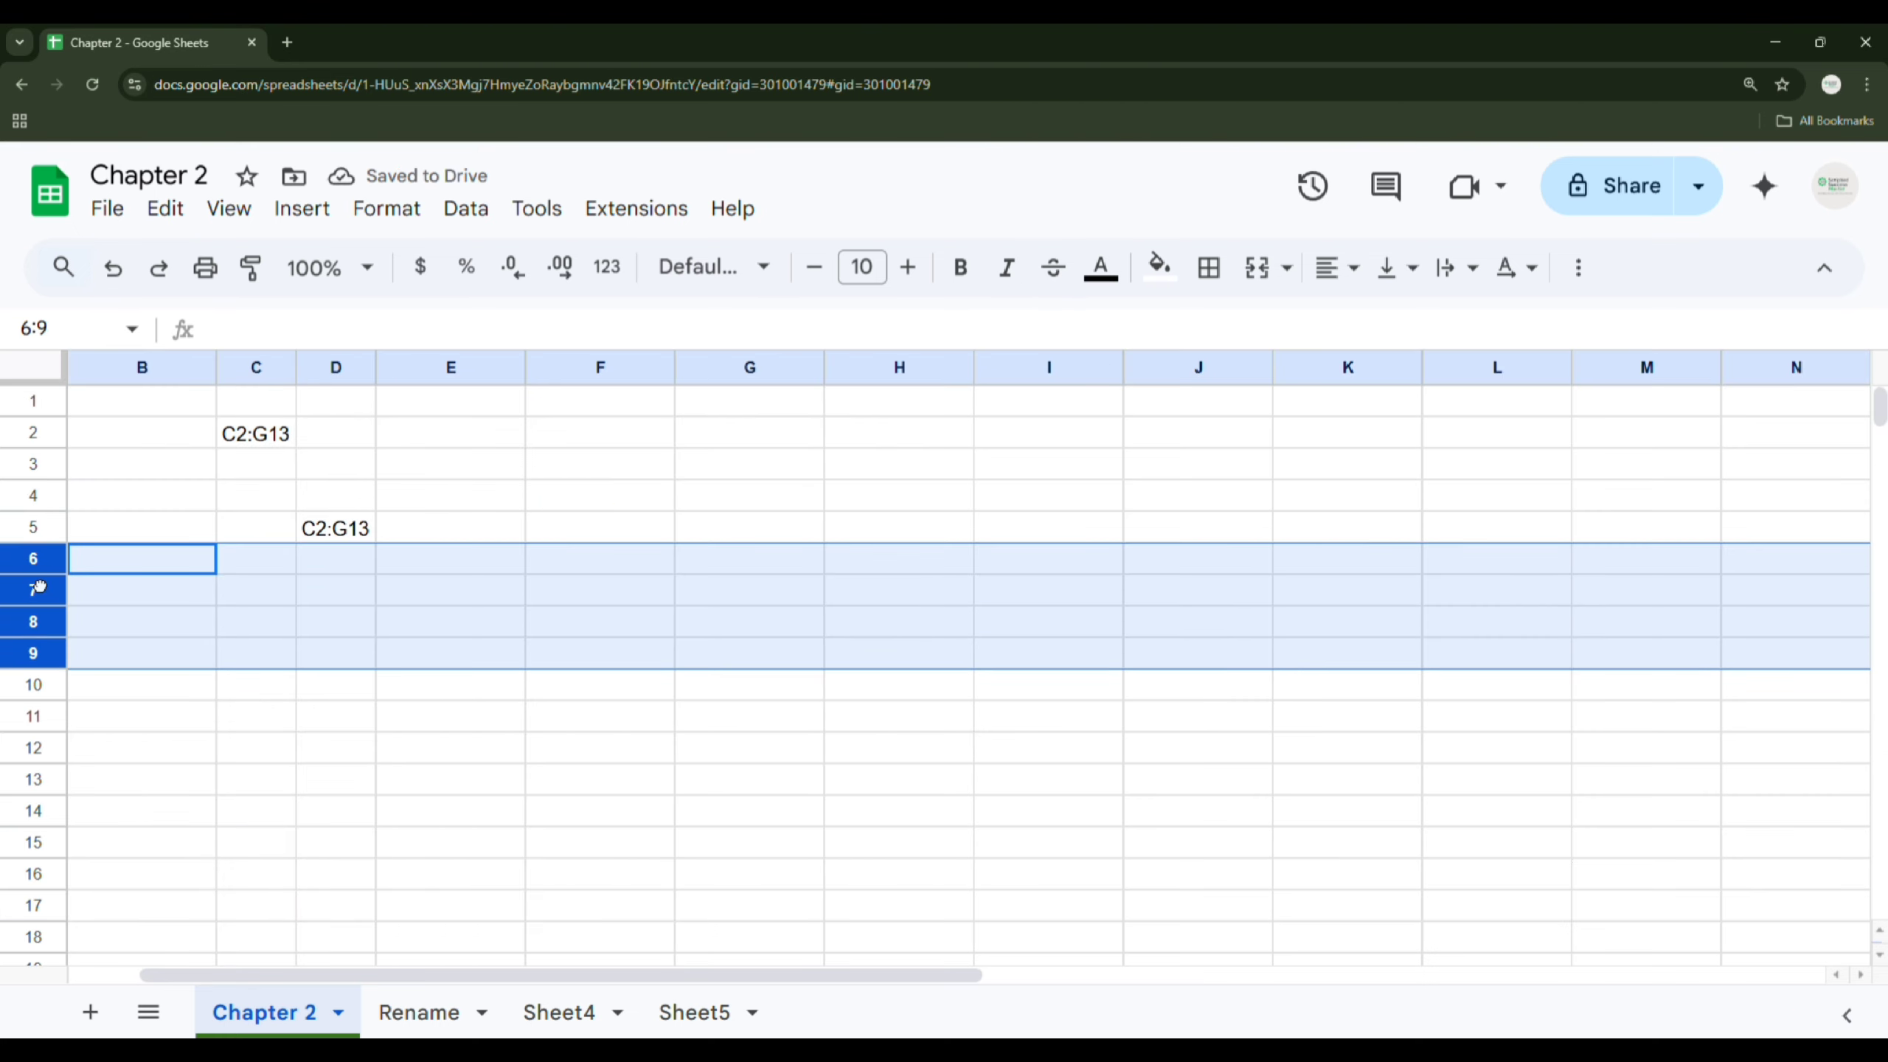
left_click_drag(39, 588, 42, 626)
left_click(247, 606)
key("ctrl+Left")
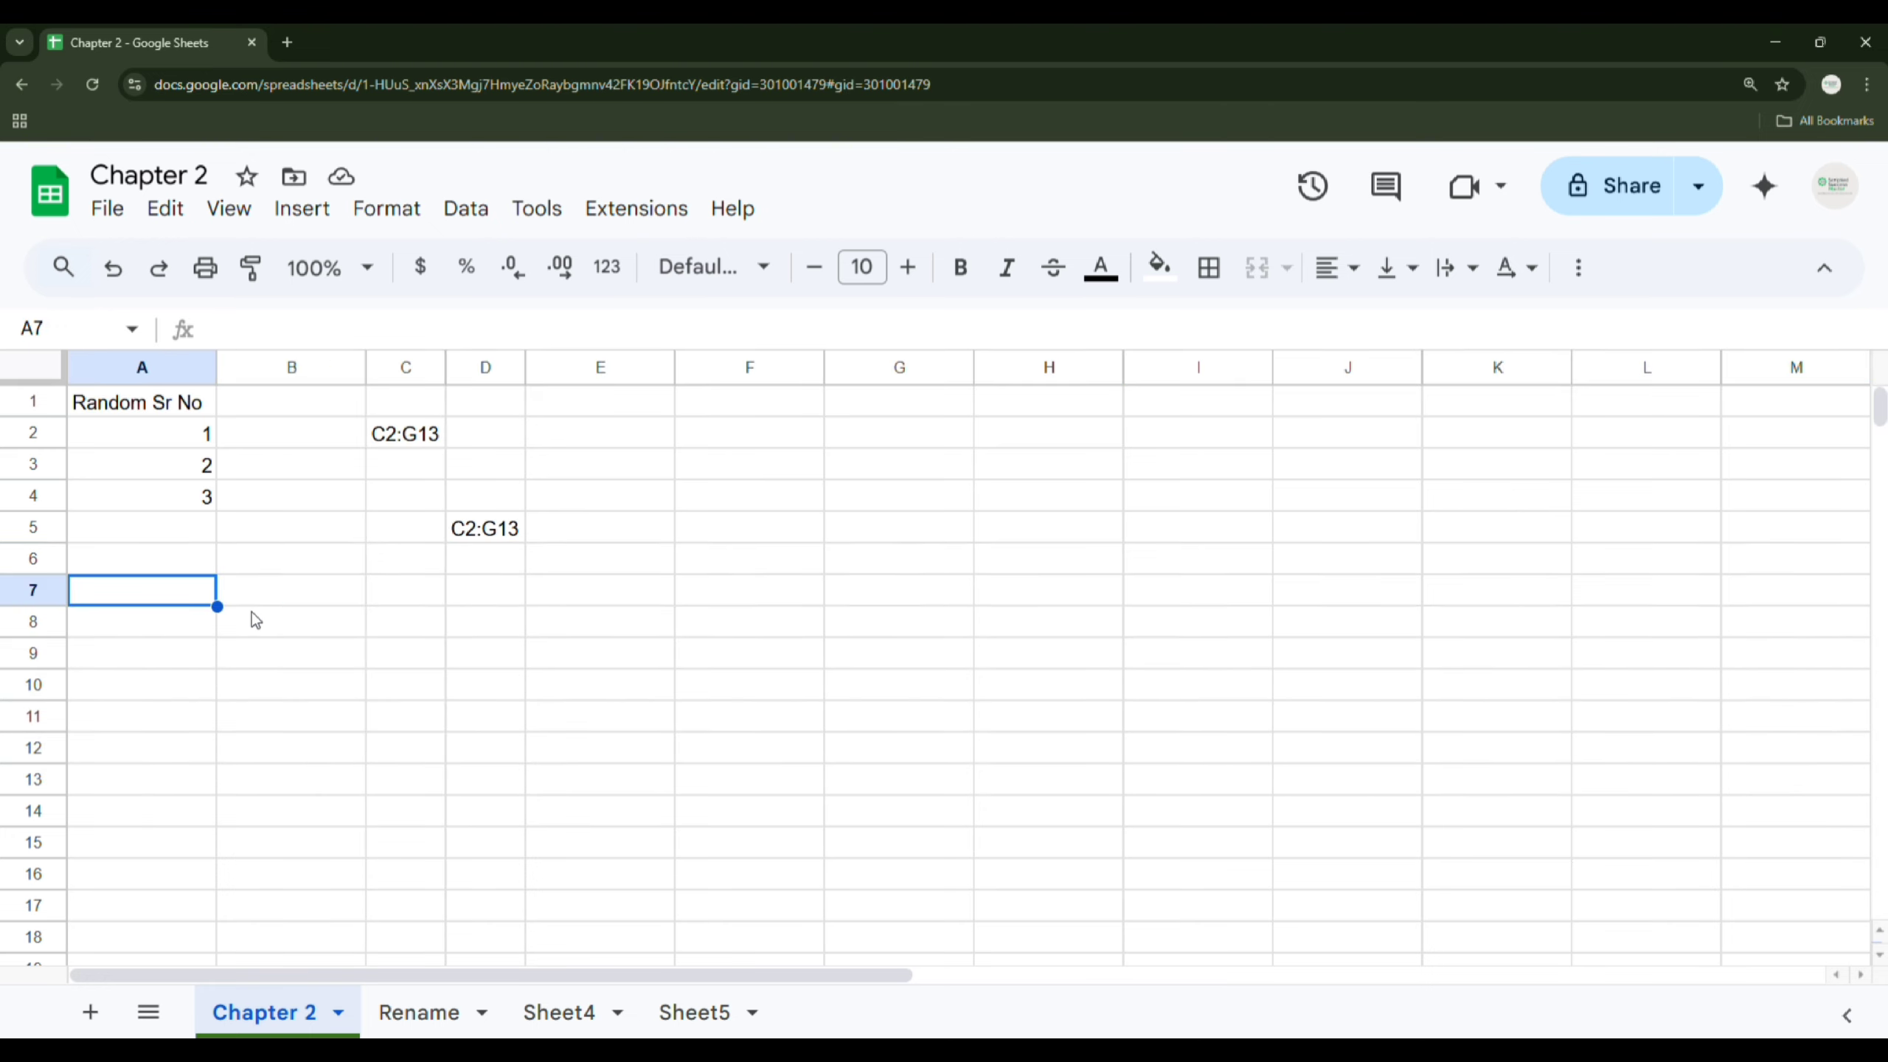
key("ctrl+Up")
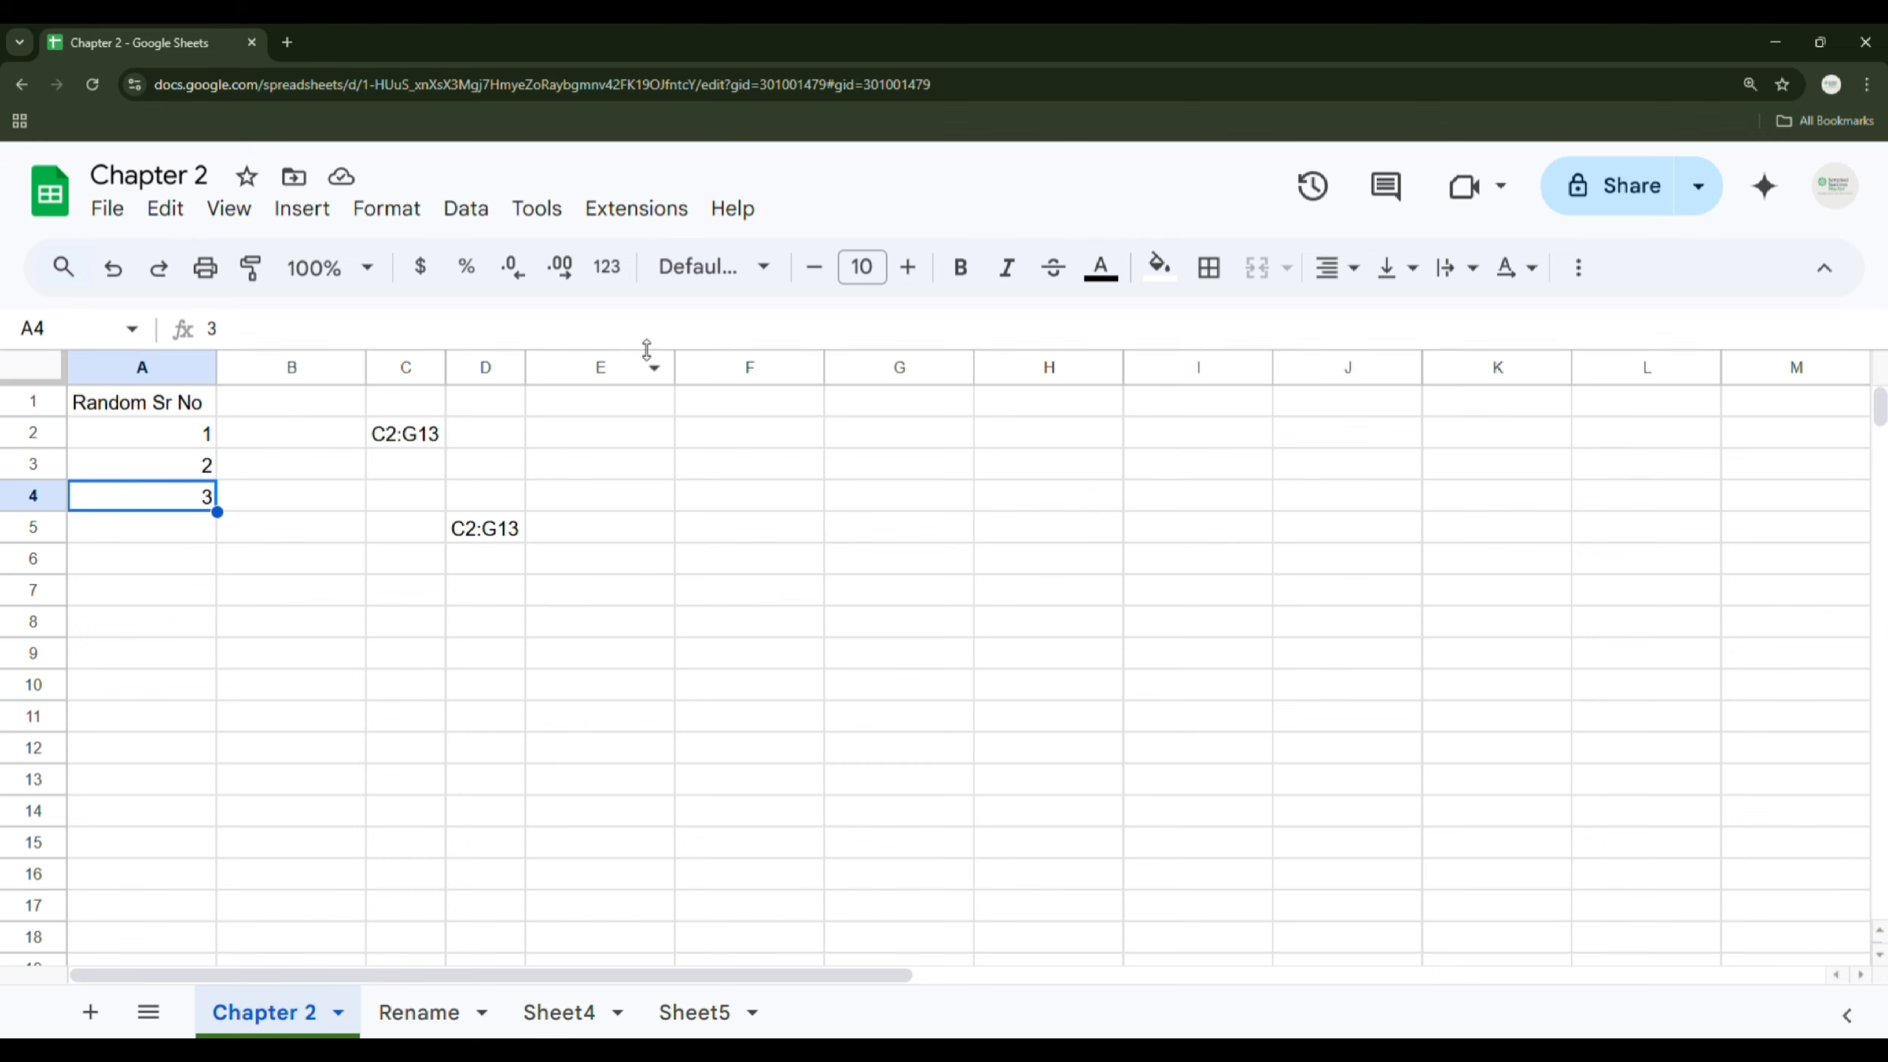
Step: Delete column C, then undo the deletion
left_click(400, 368)
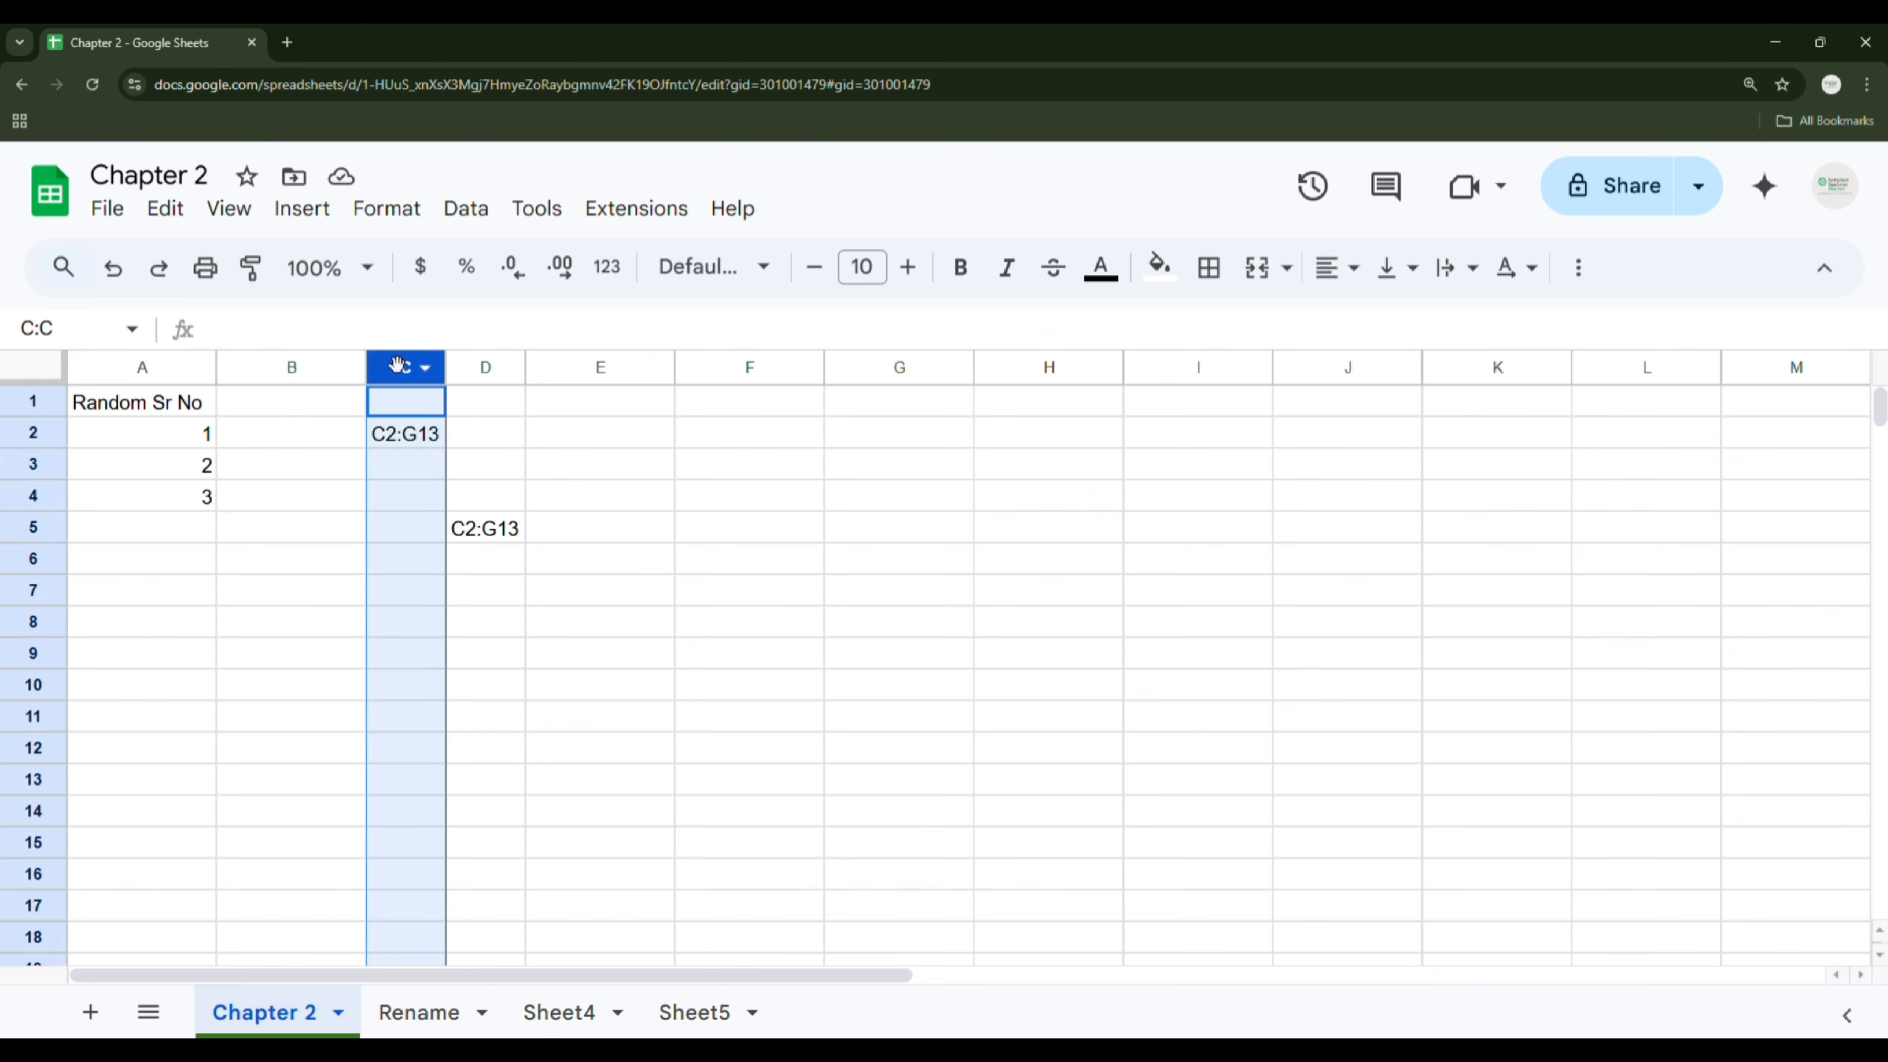
right_click(390, 364)
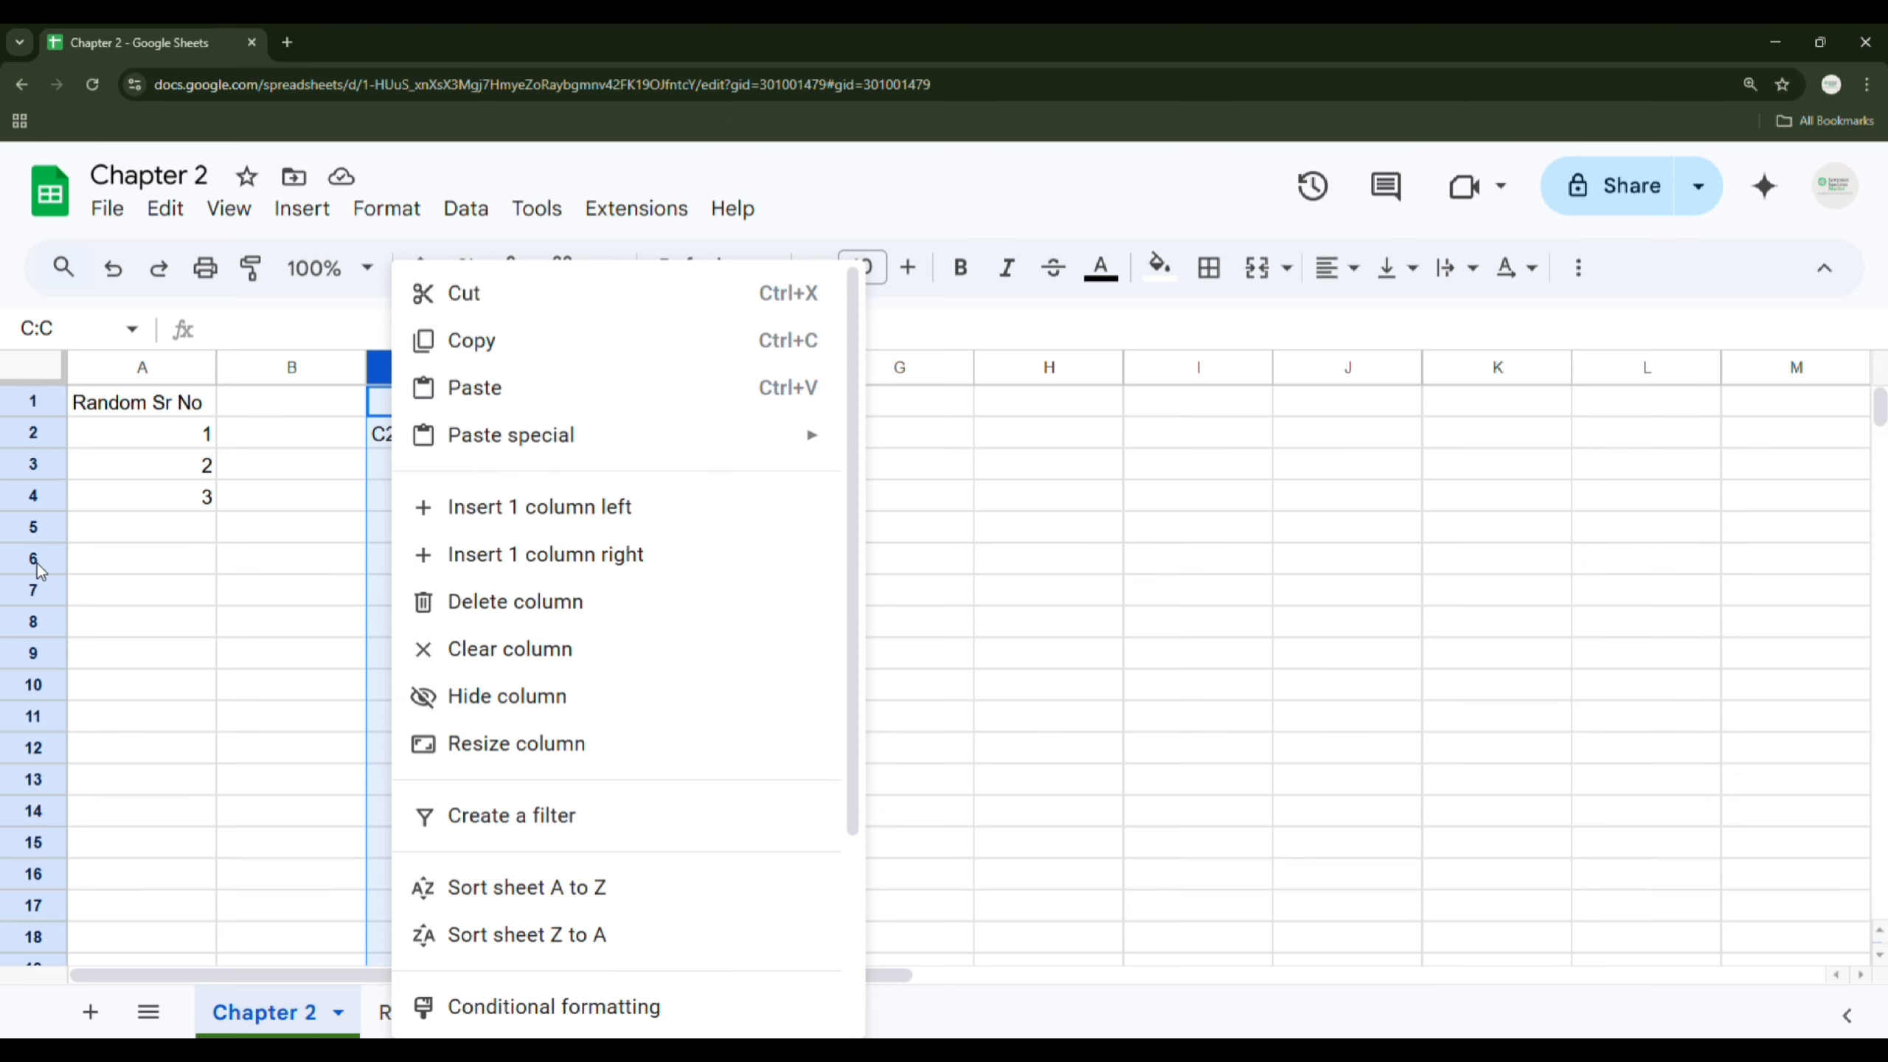
left_click(579, 607)
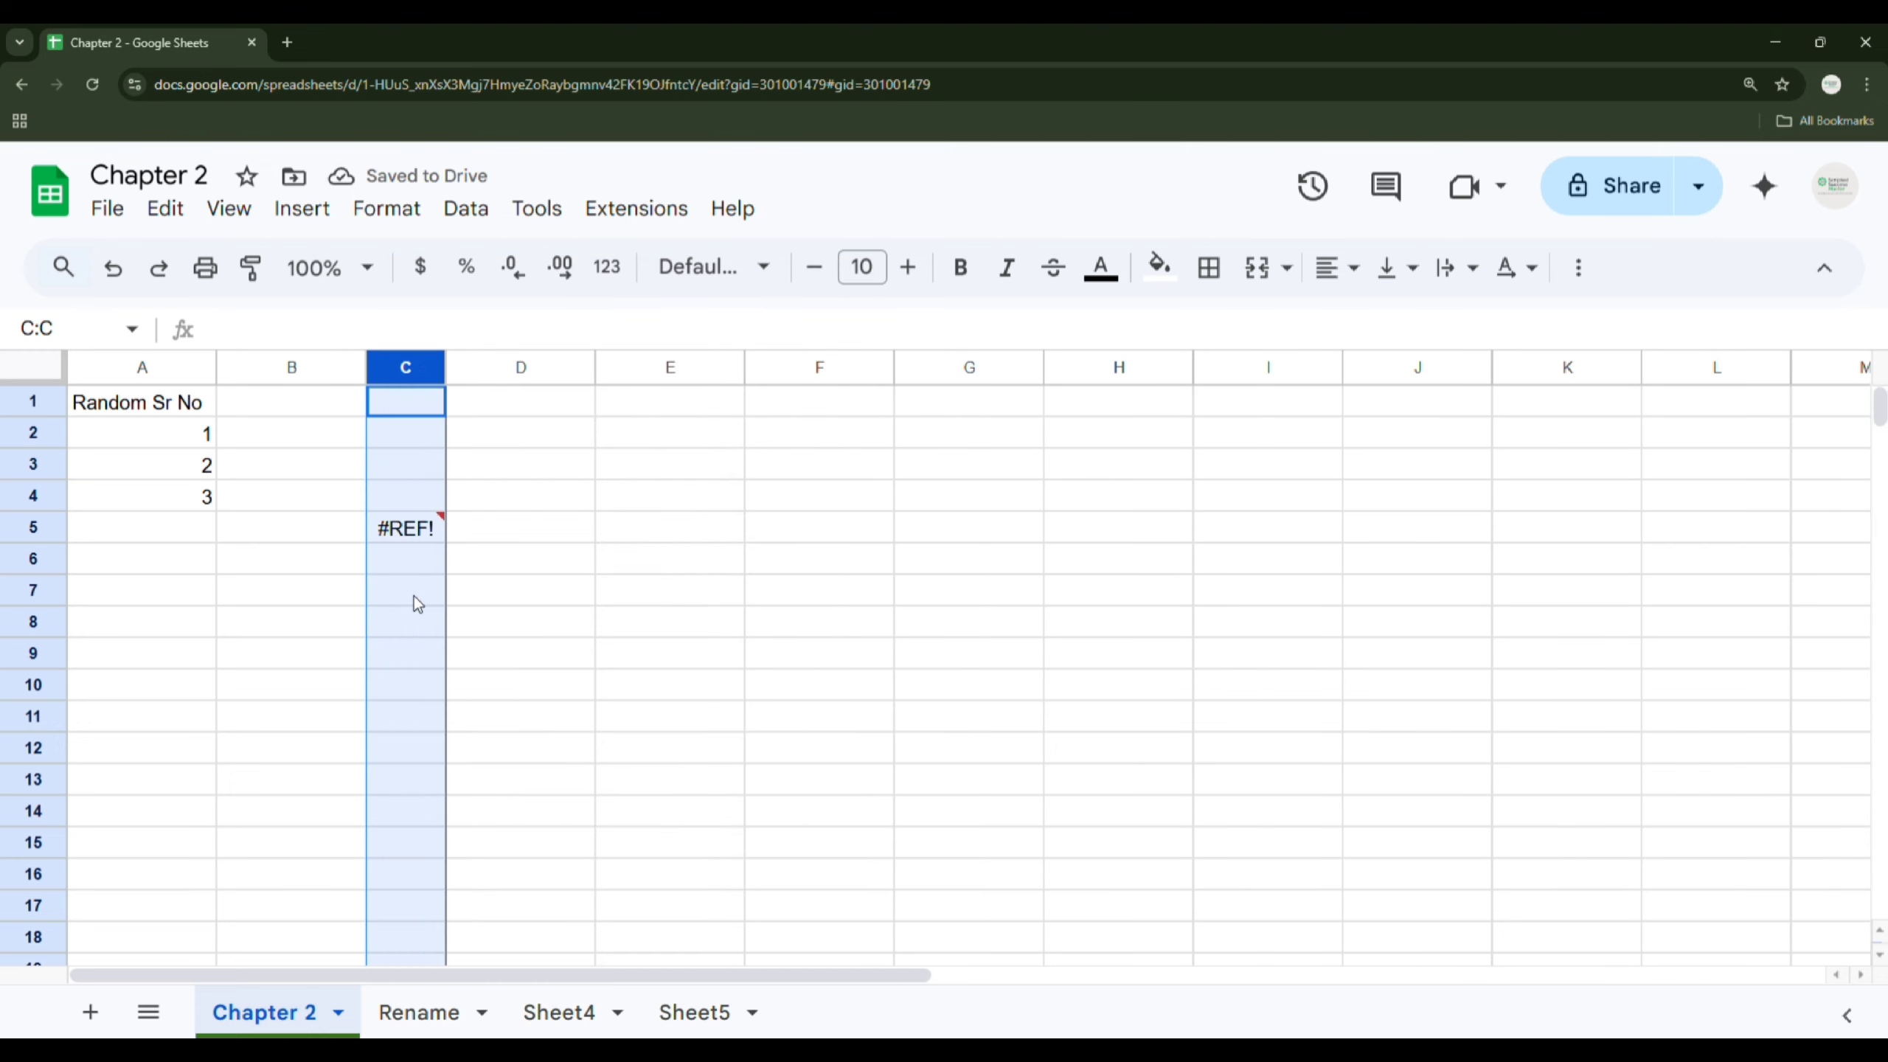
key("ctrl+z")
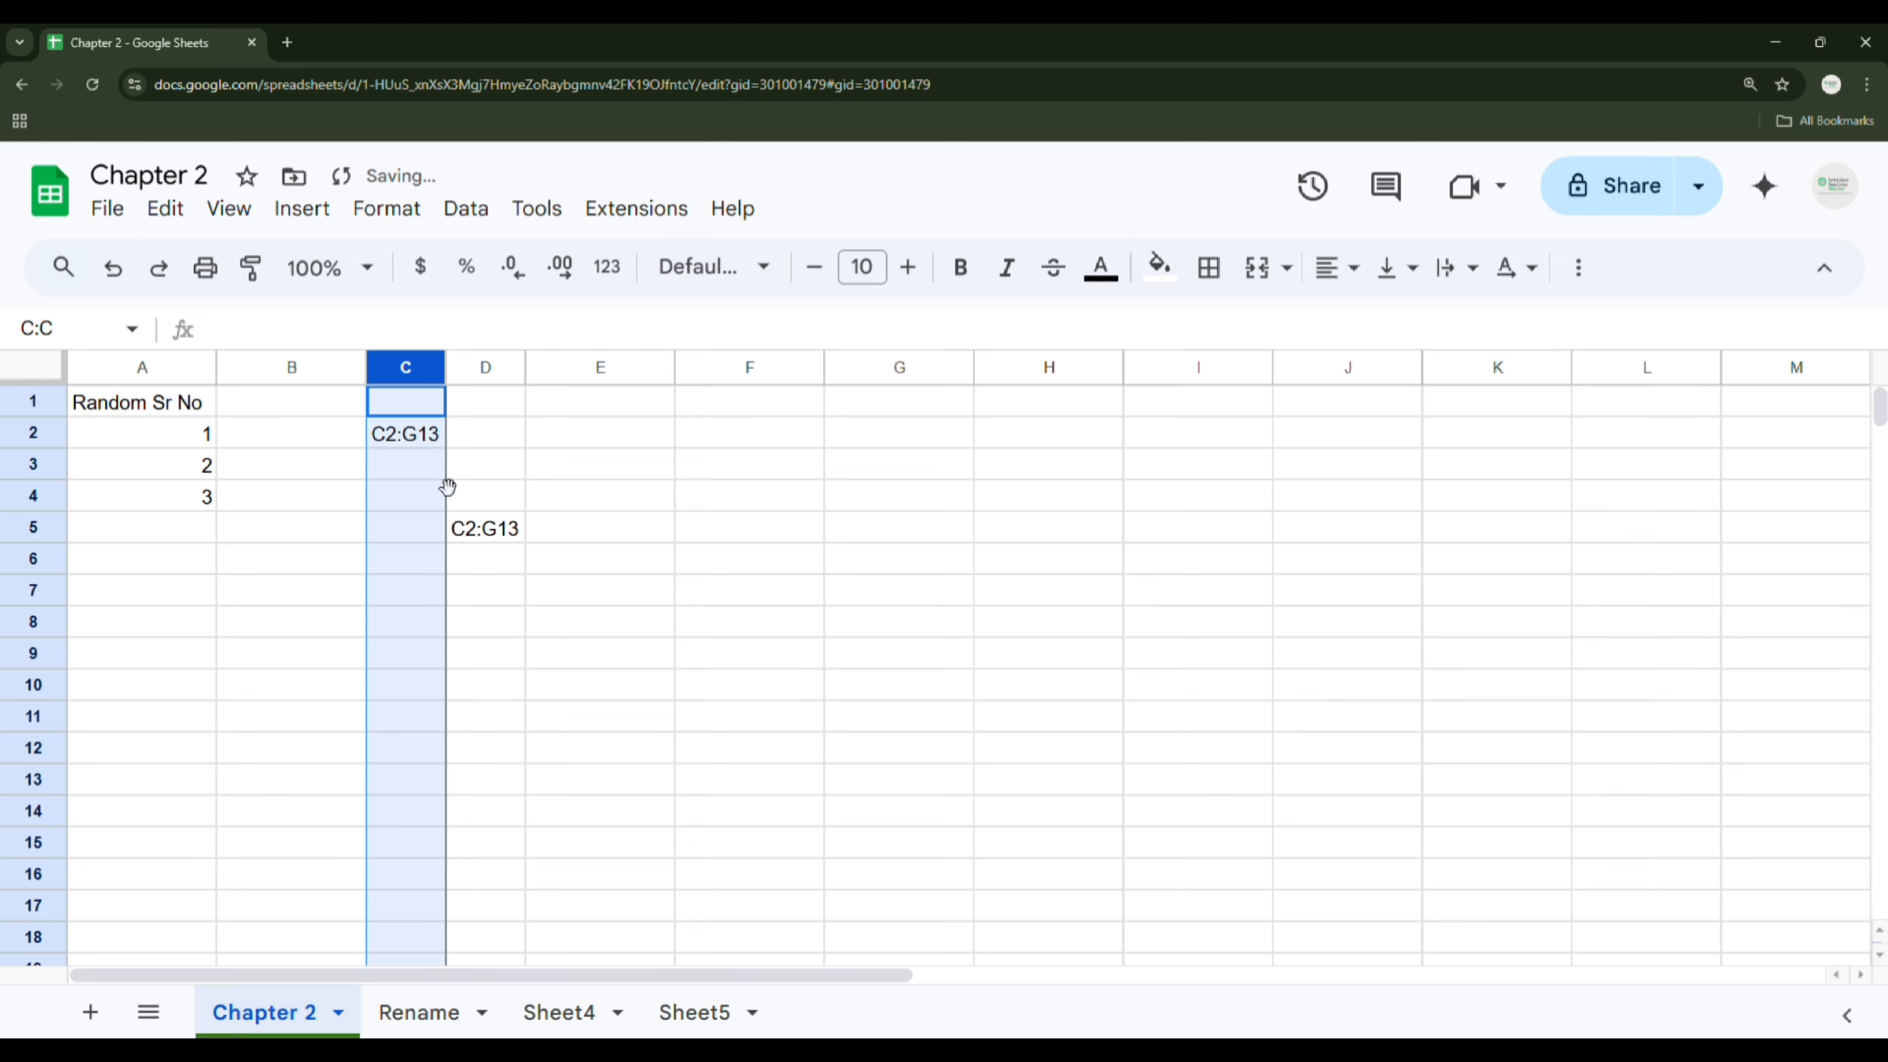
Step: Delete row 5, then undo the deletion
left_click(32, 527)
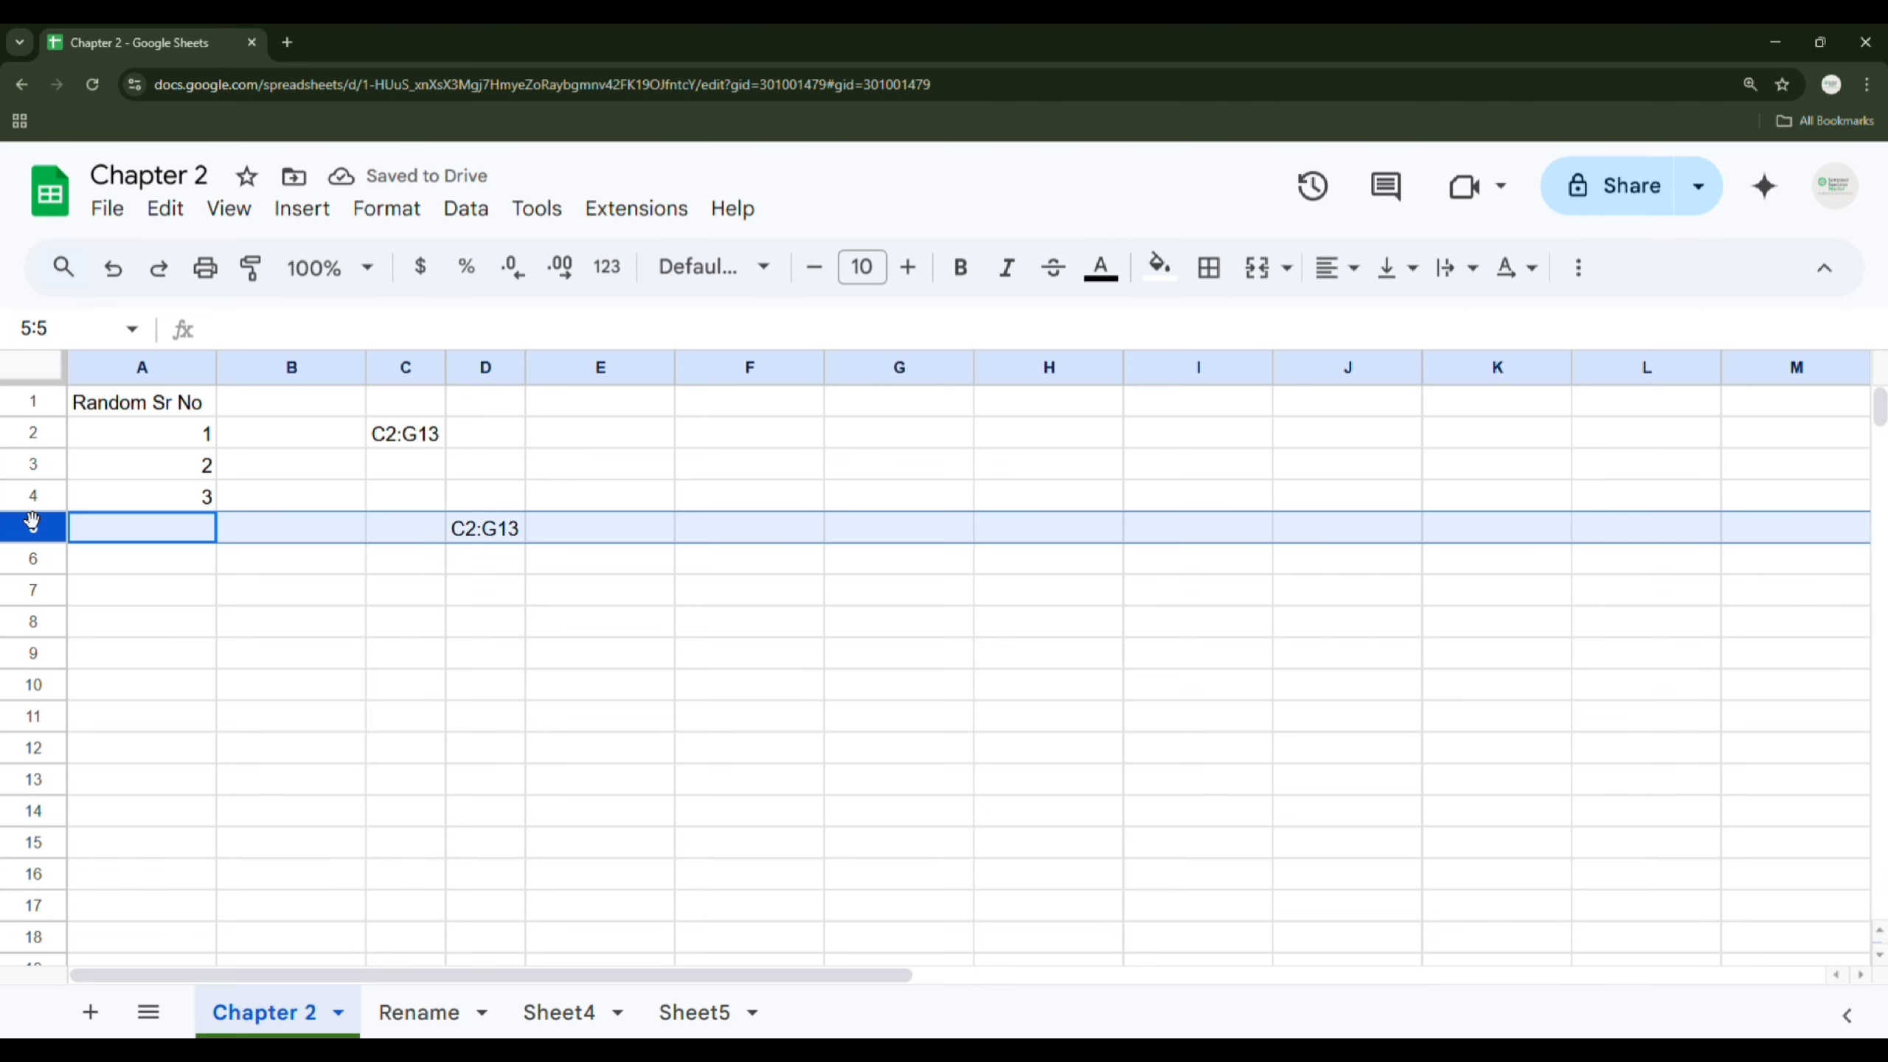
right_click(33, 525)
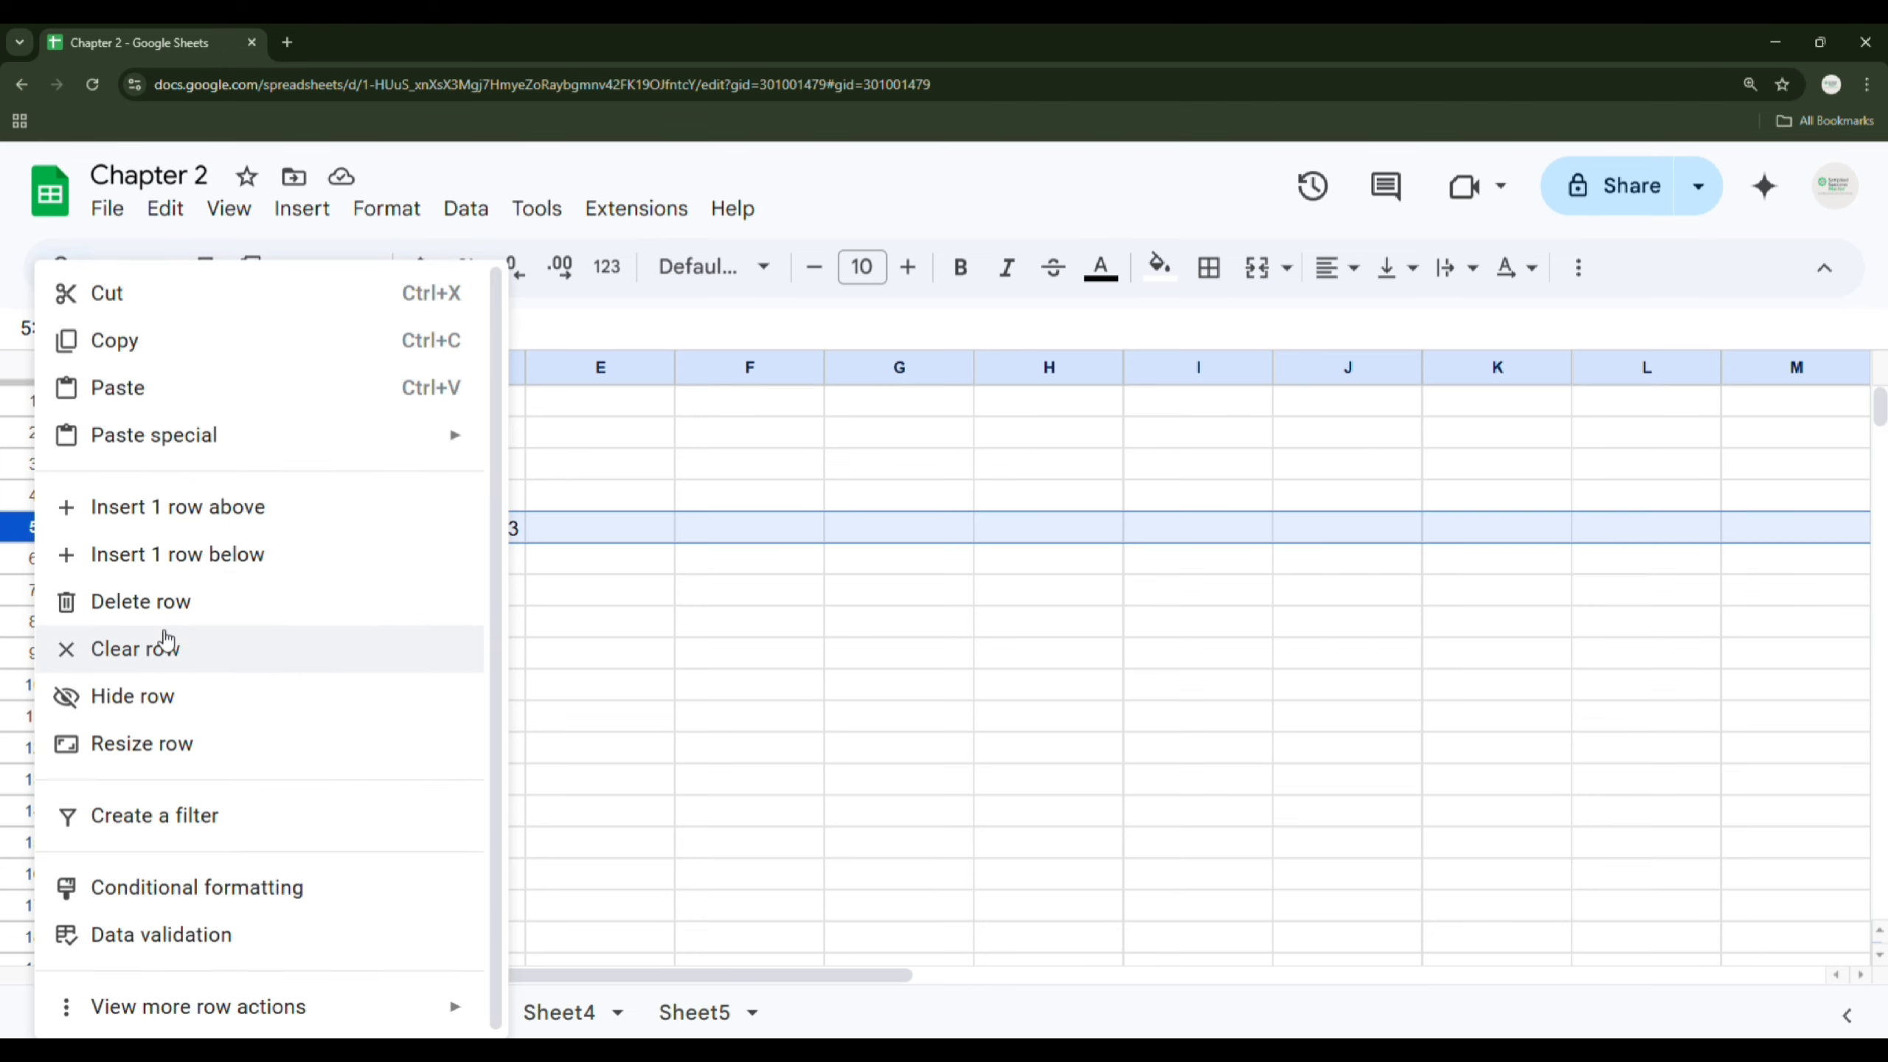
left_click(171, 603)
key("ctrl+z")
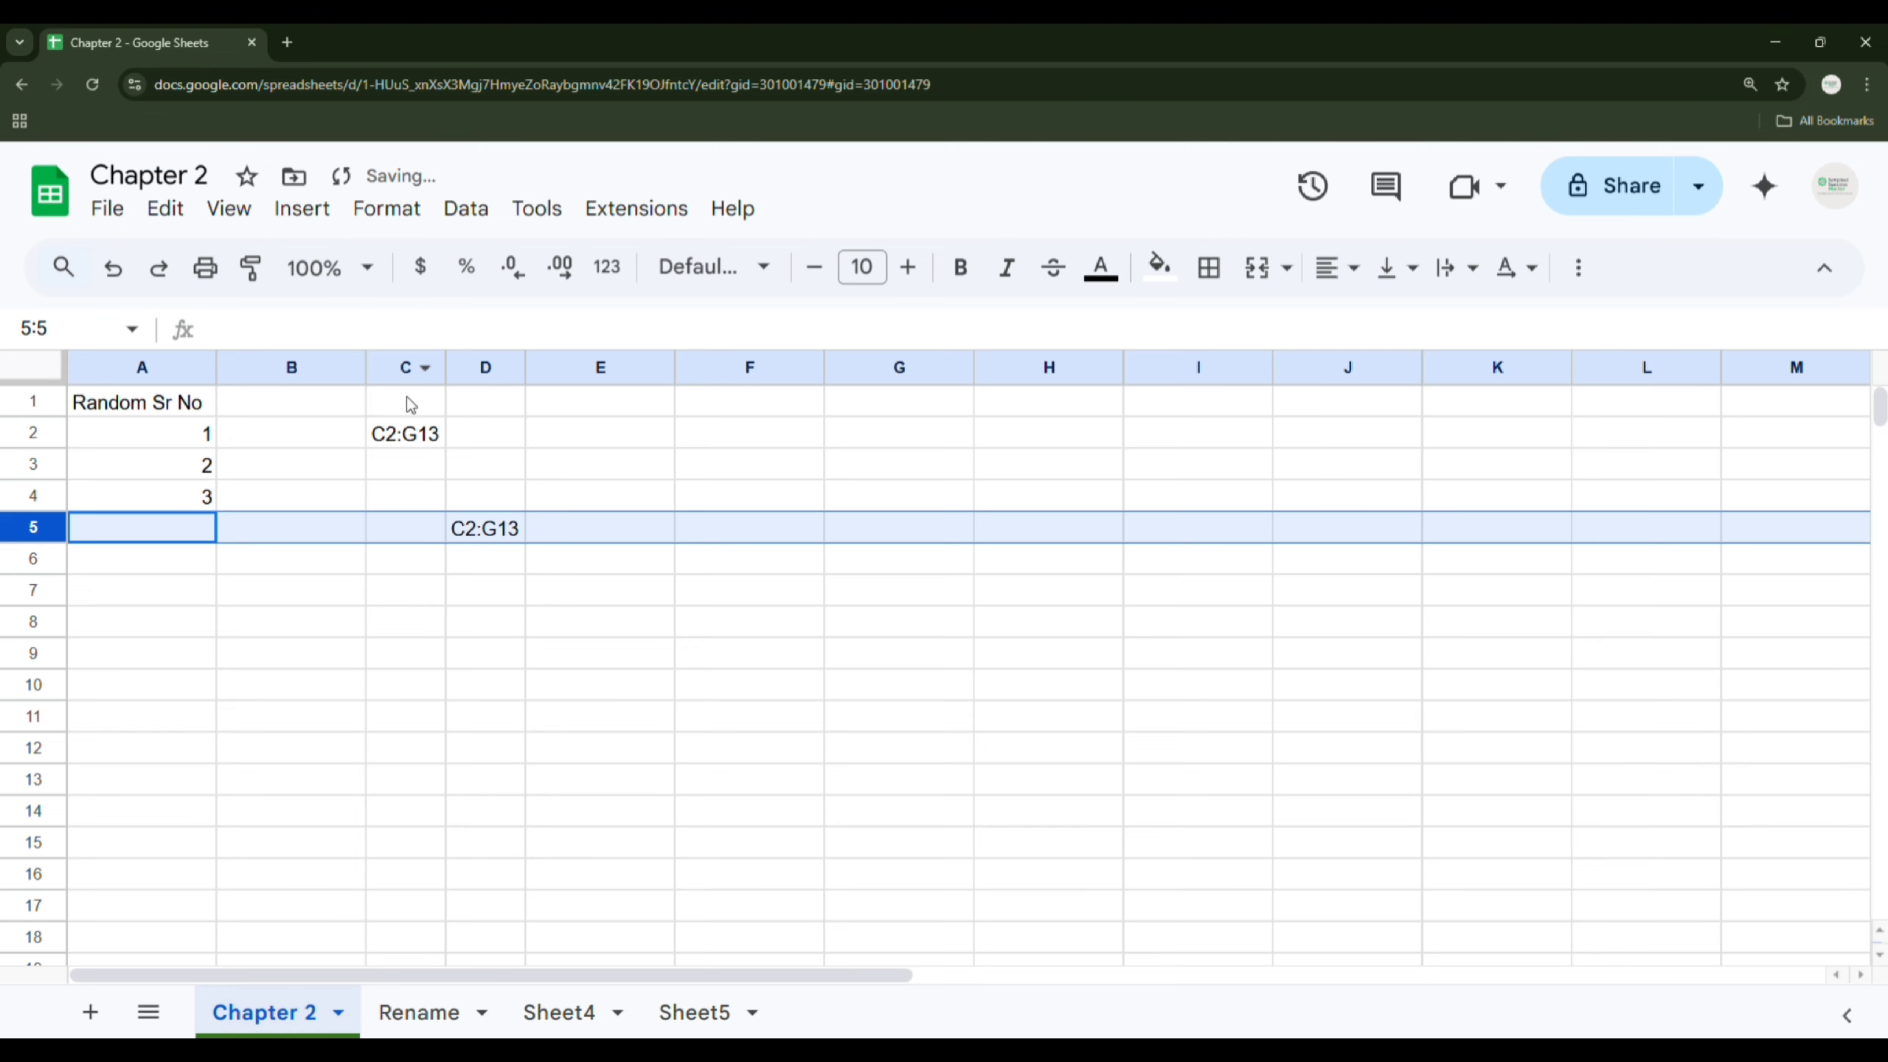
Step: Hide column C, then unhide it
left_click(399, 366)
right_click(404, 362)
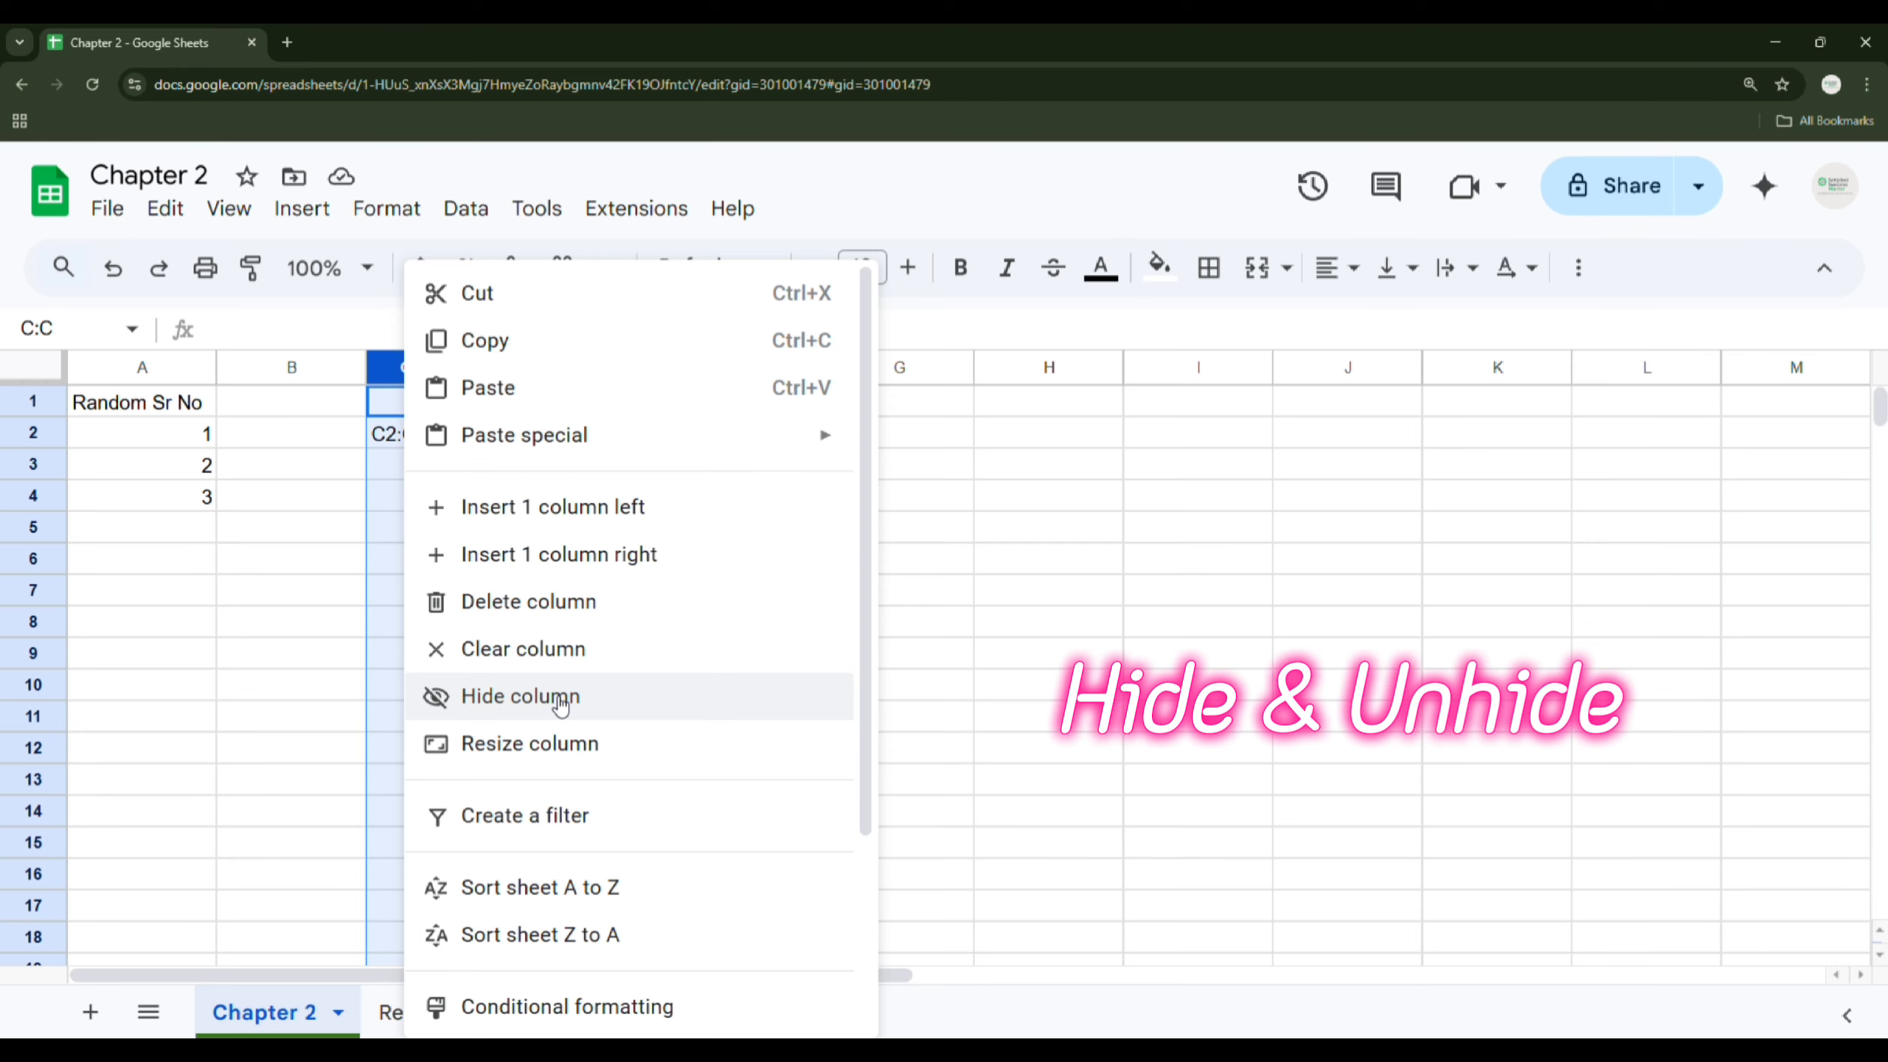
left_click(559, 702)
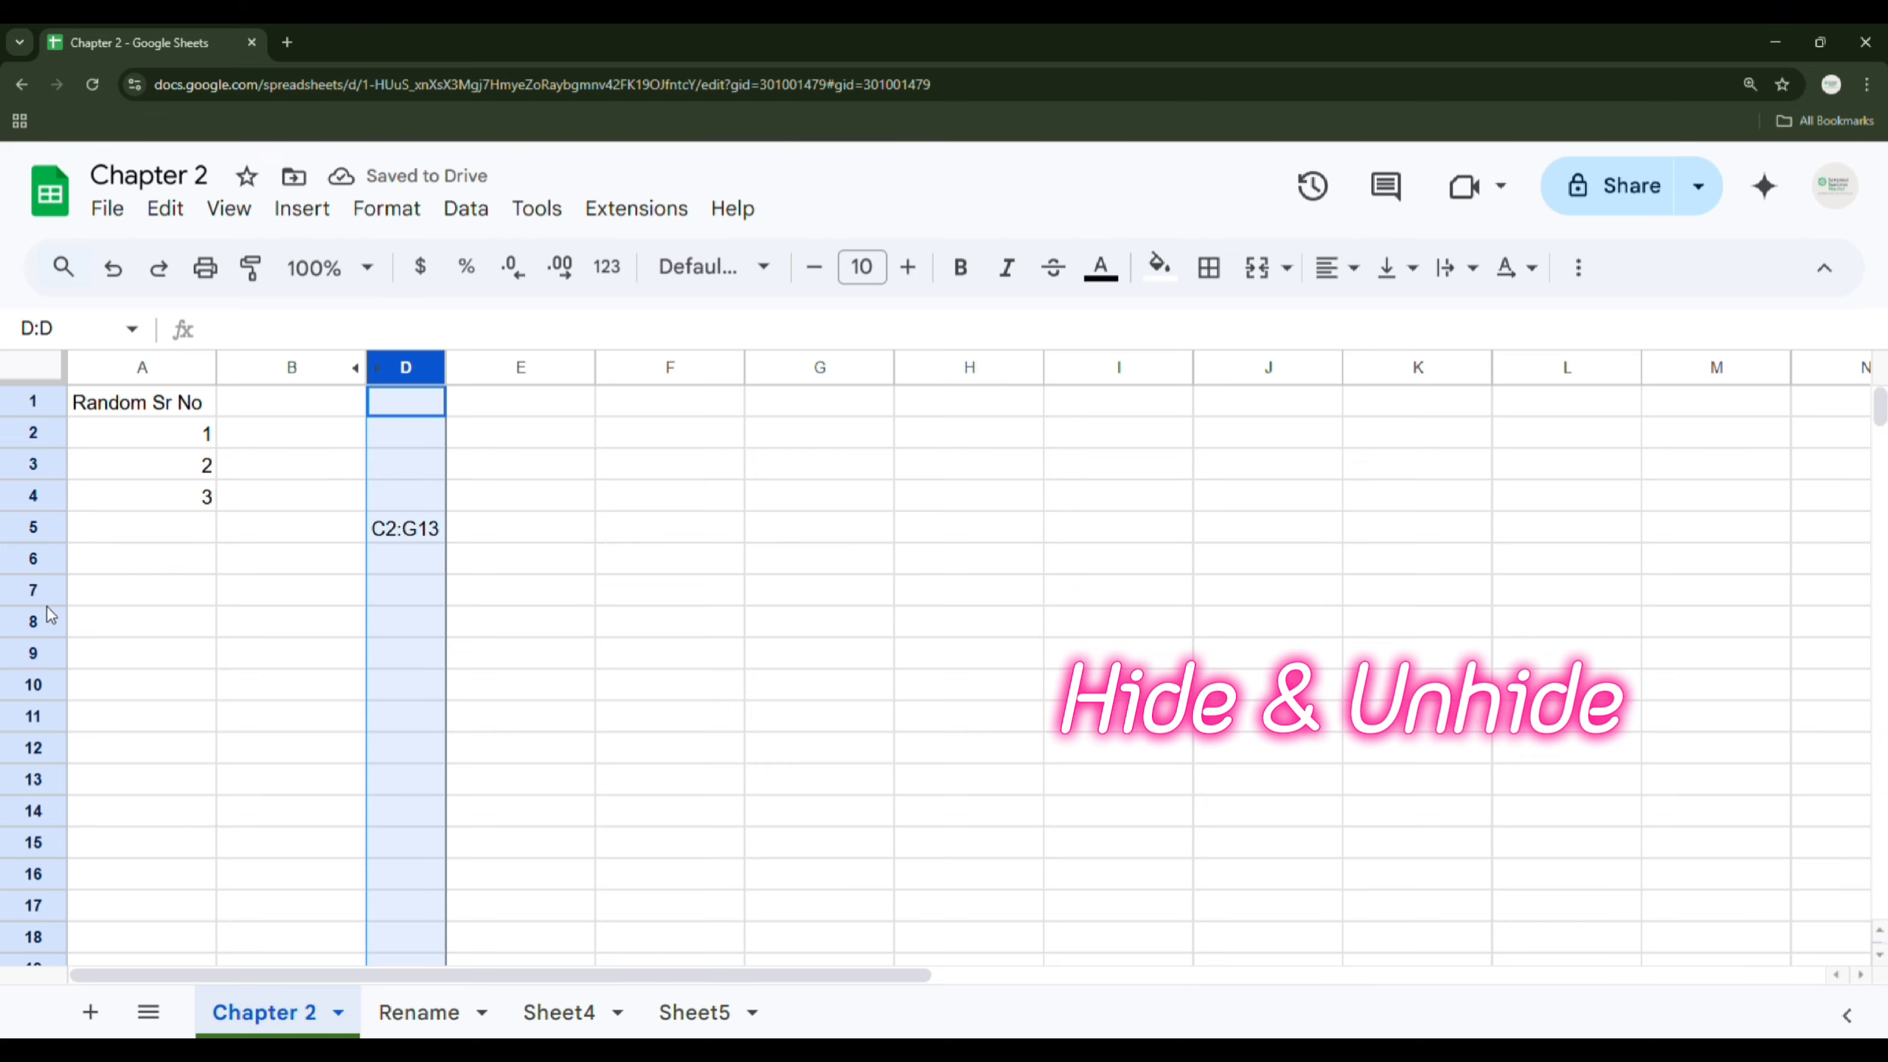
left_click(354, 369)
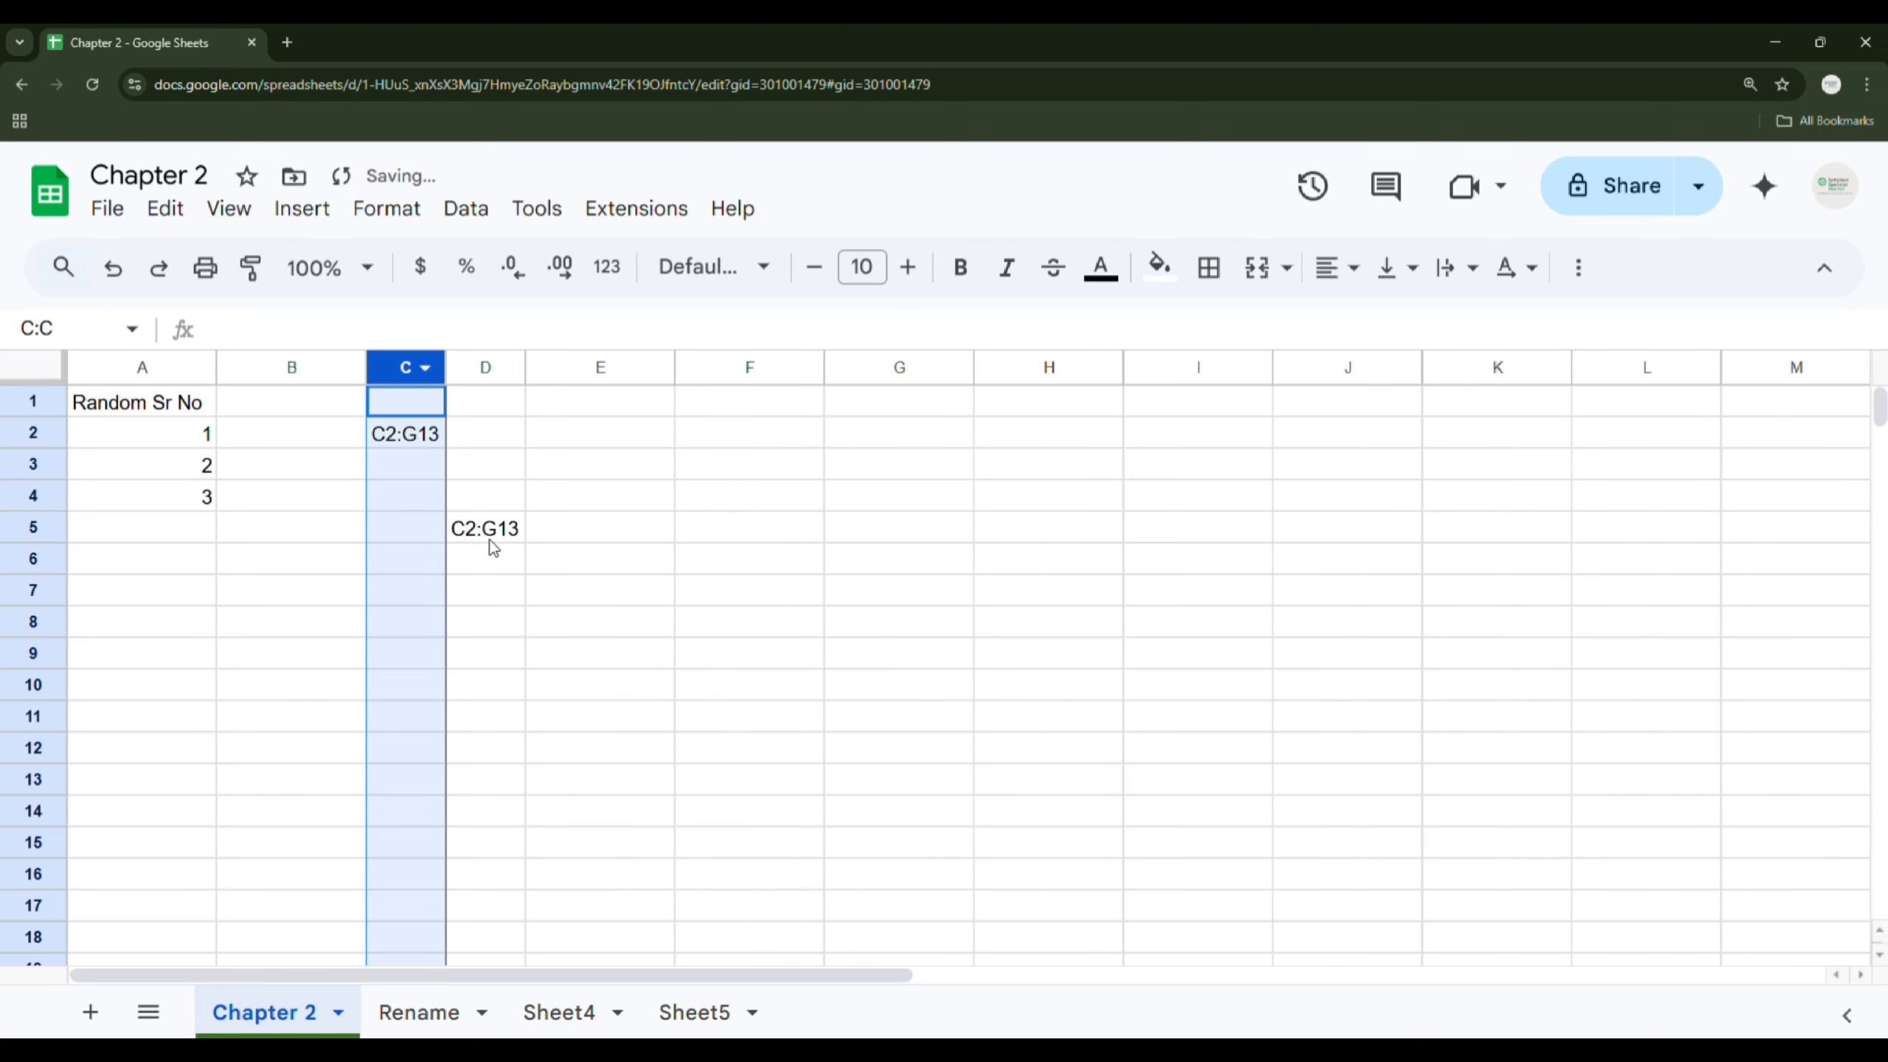
Step: Hide row 6, then unhide it
left_click(33, 560)
right_click(40, 565)
left_click(152, 711)
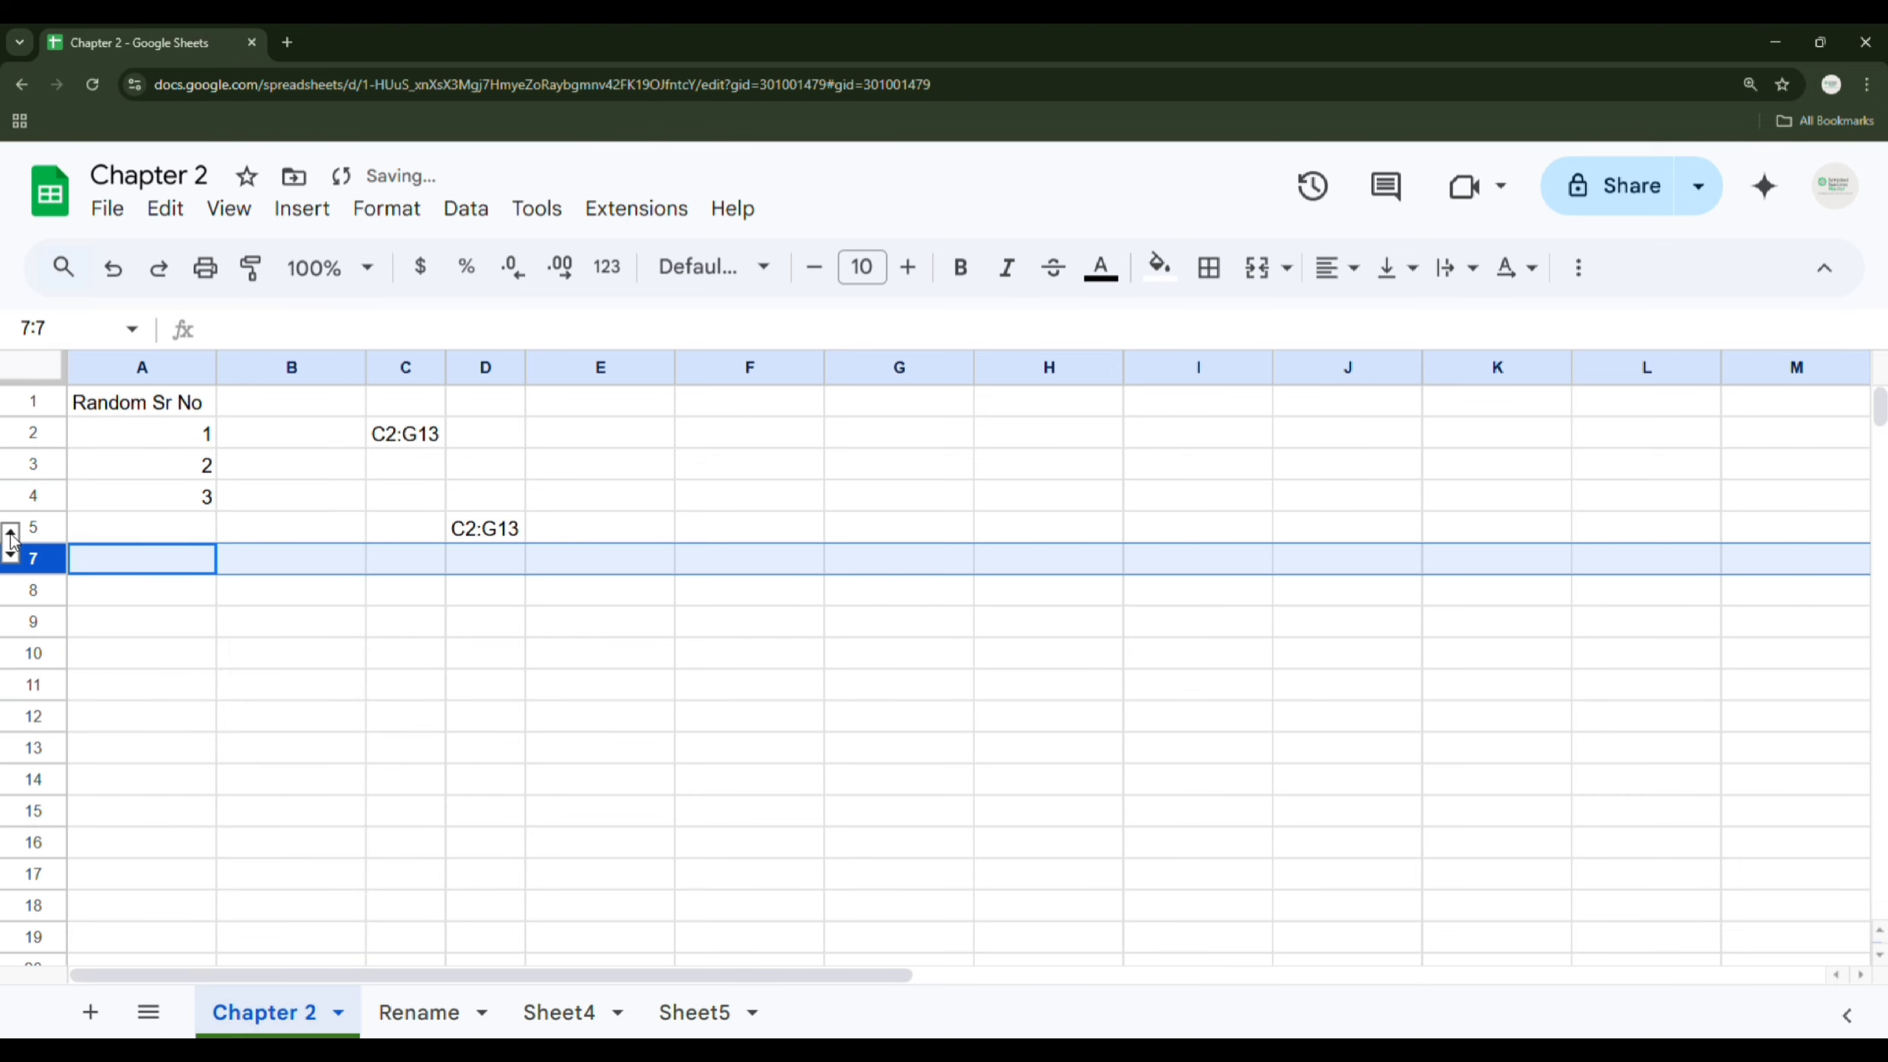
left_click(22, 552)
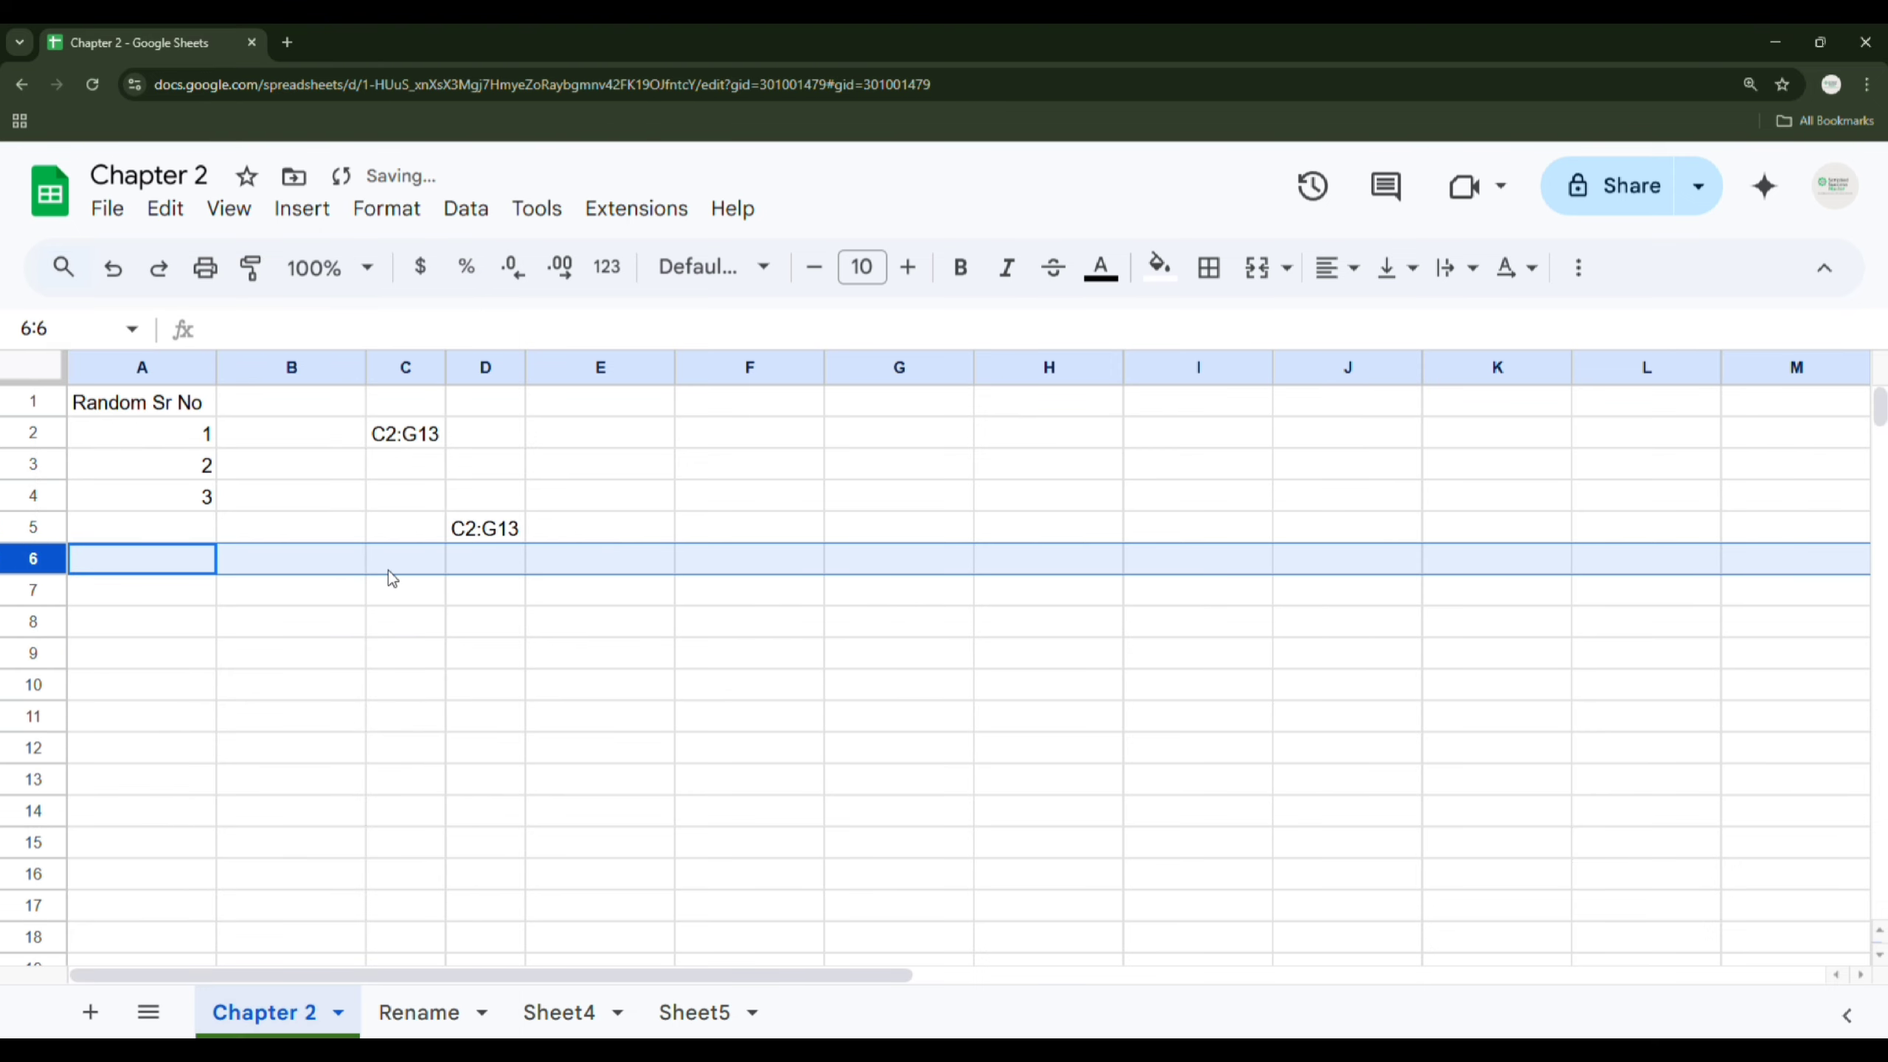
Step: Insert one column to the left of column C, then undo the insertion
left_click(410, 371)
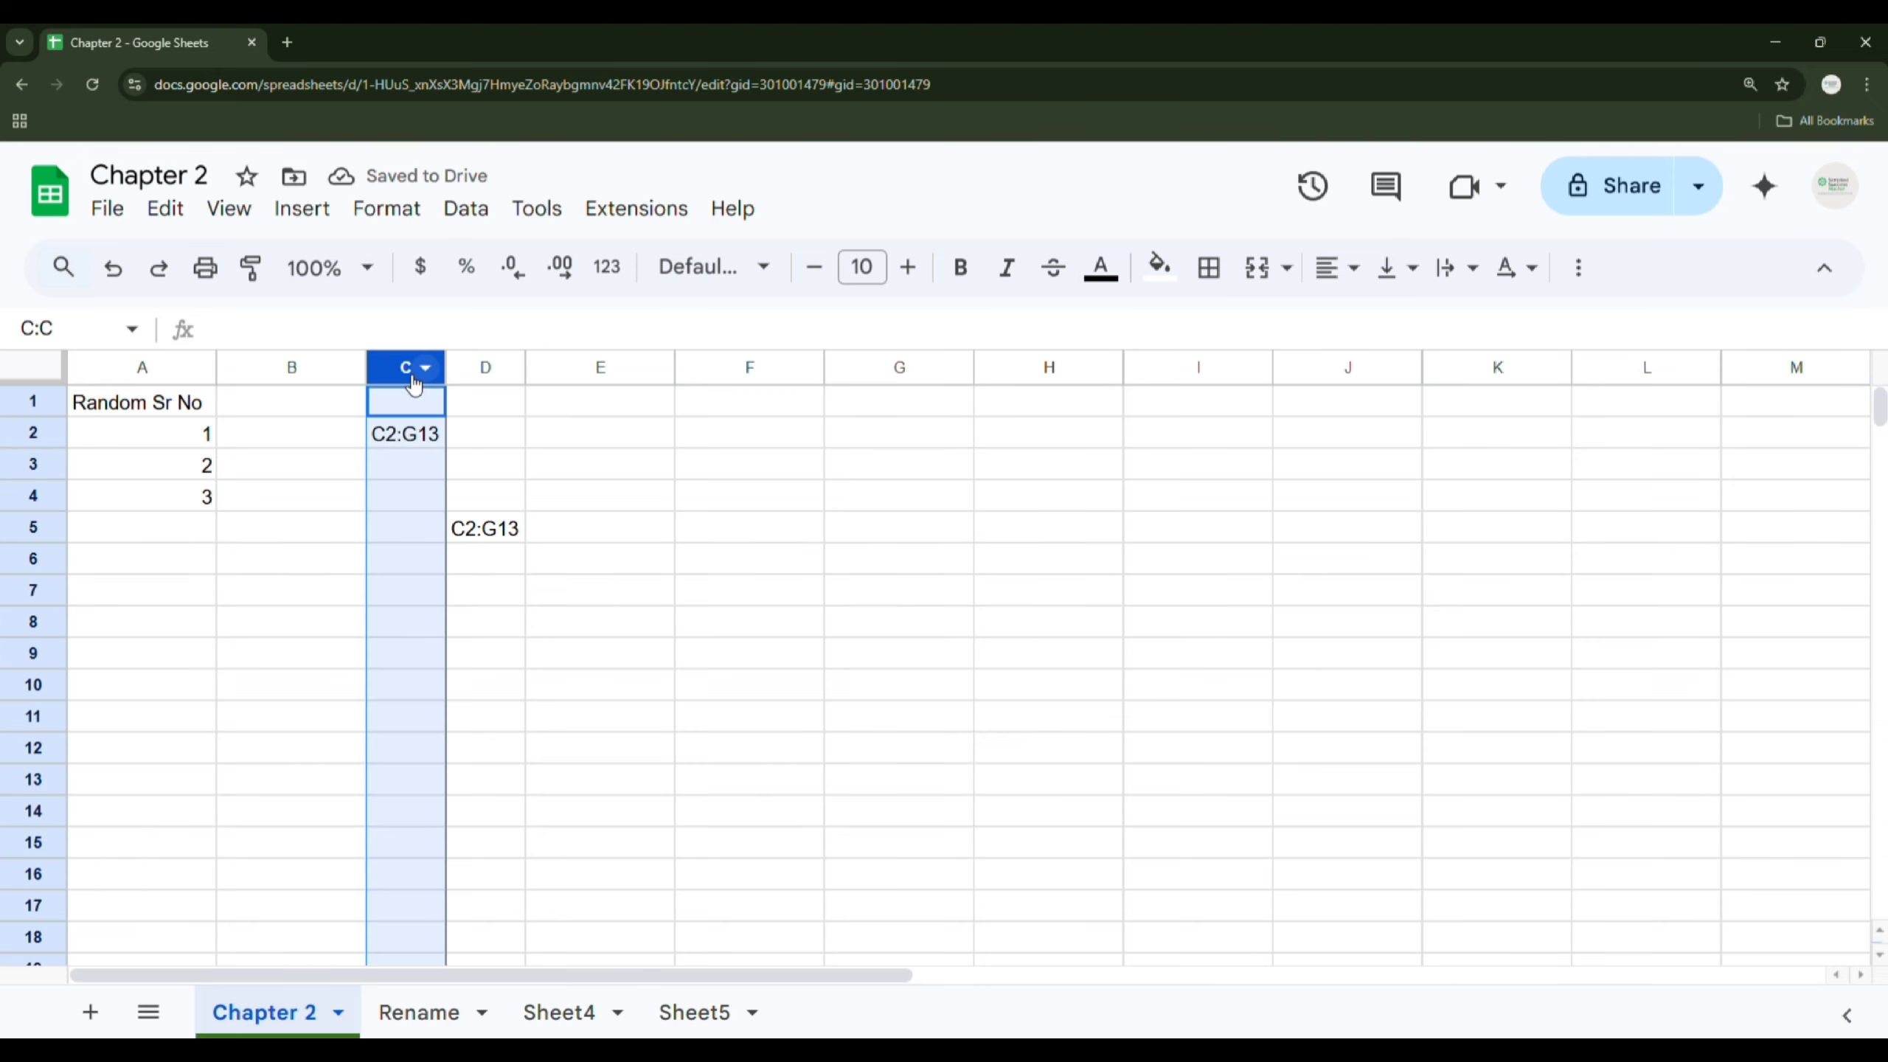
right_click(414, 384)
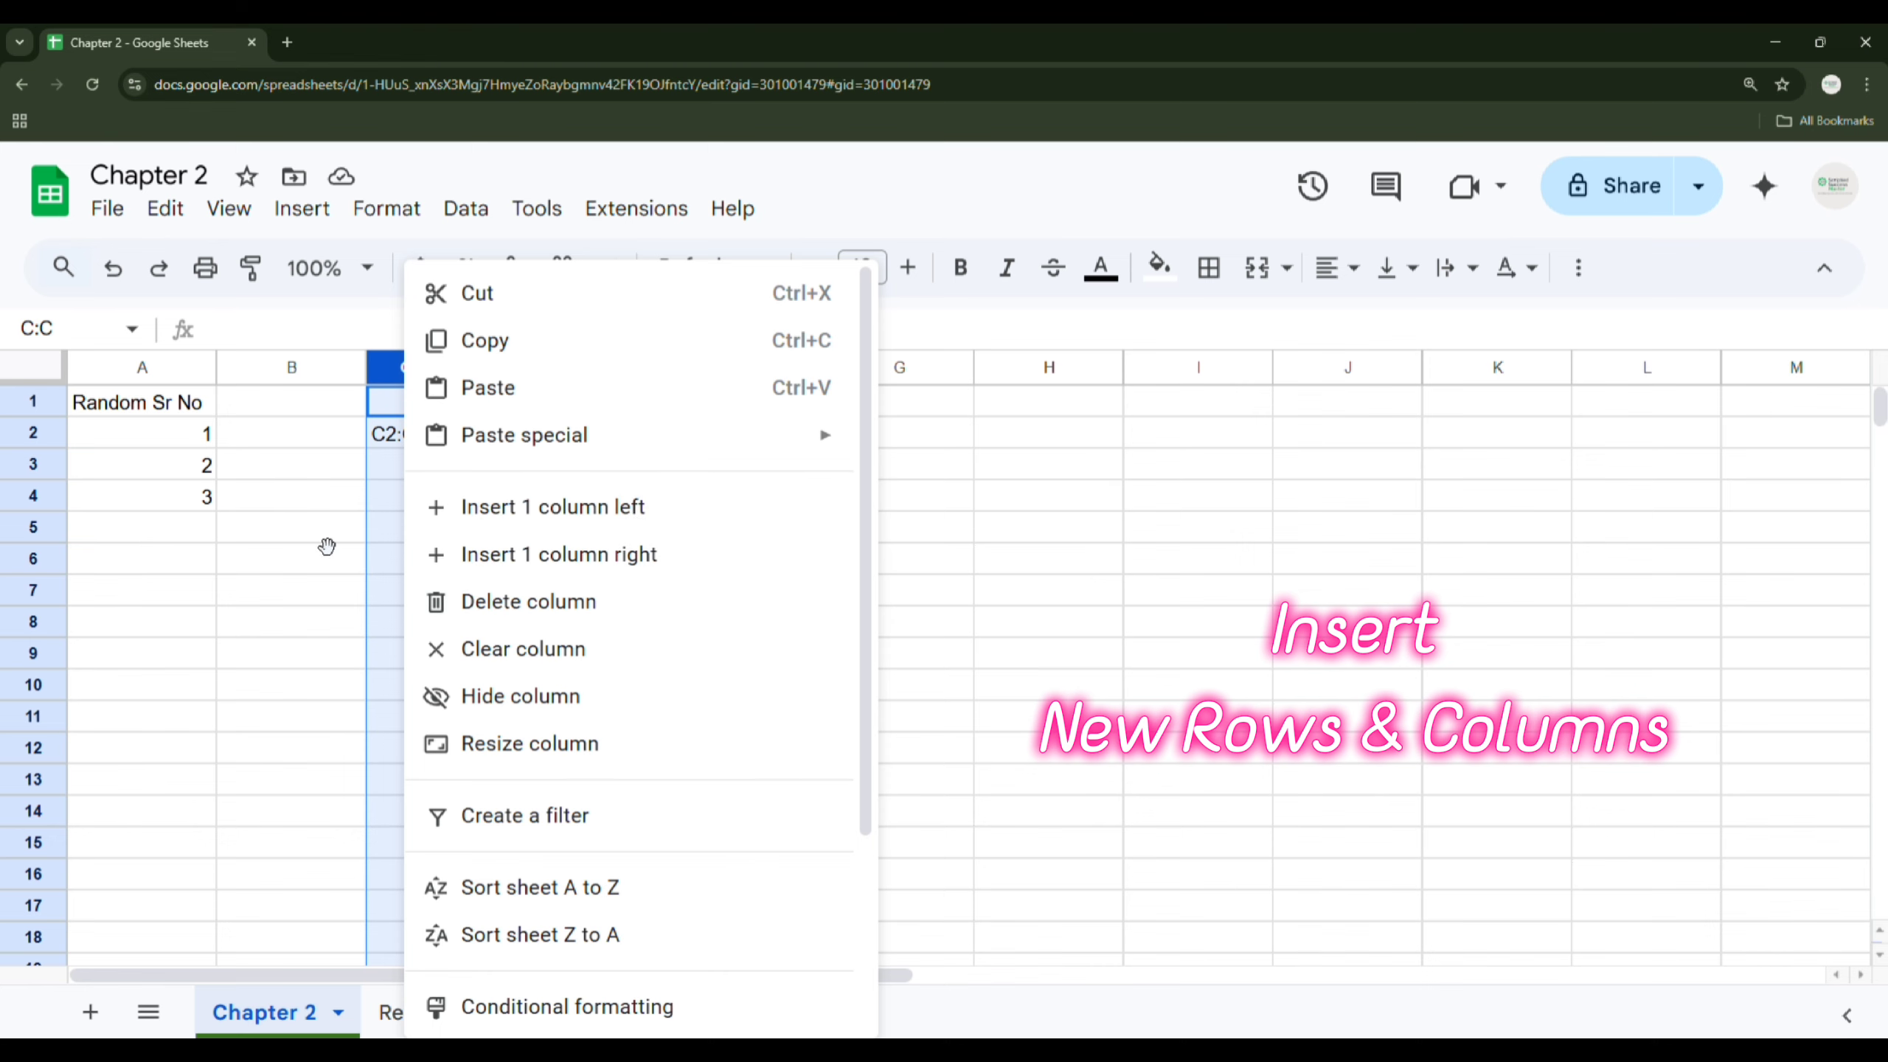
left_click(327, 546)
left_click(392, 375)
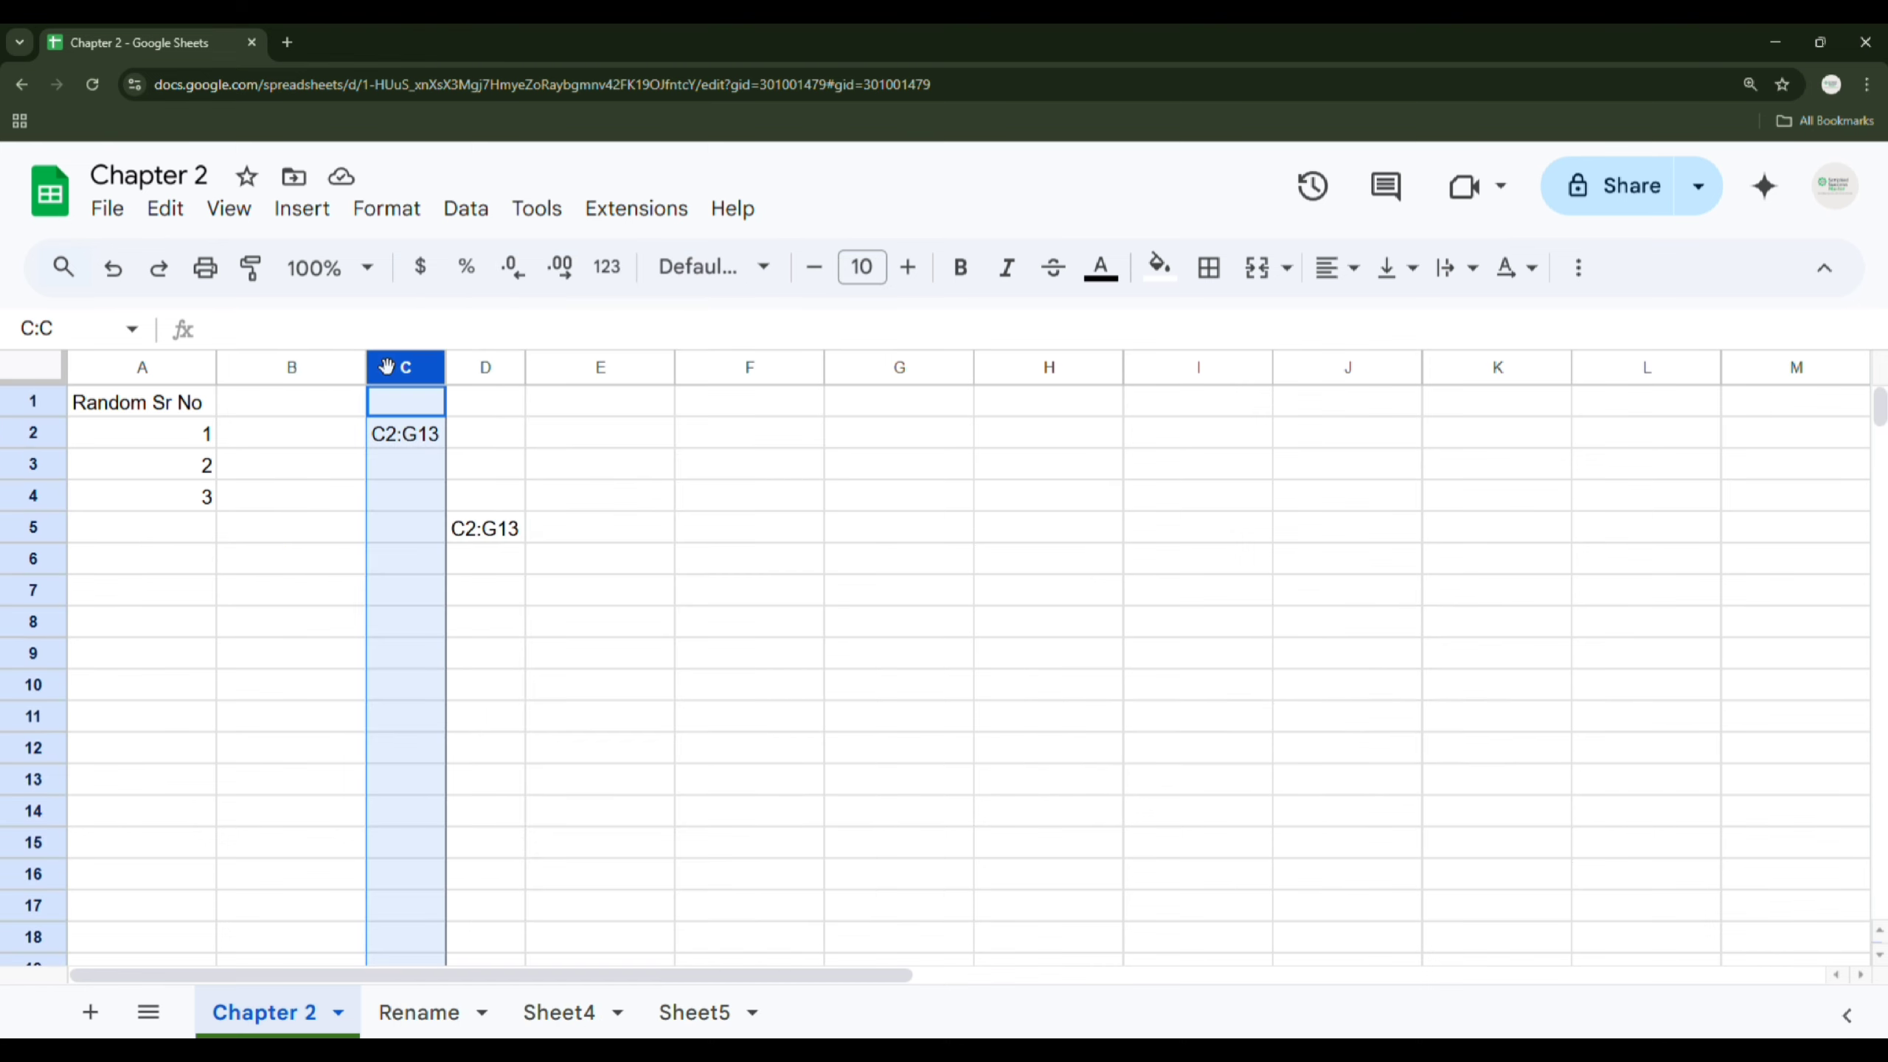
right_click(397, 382)
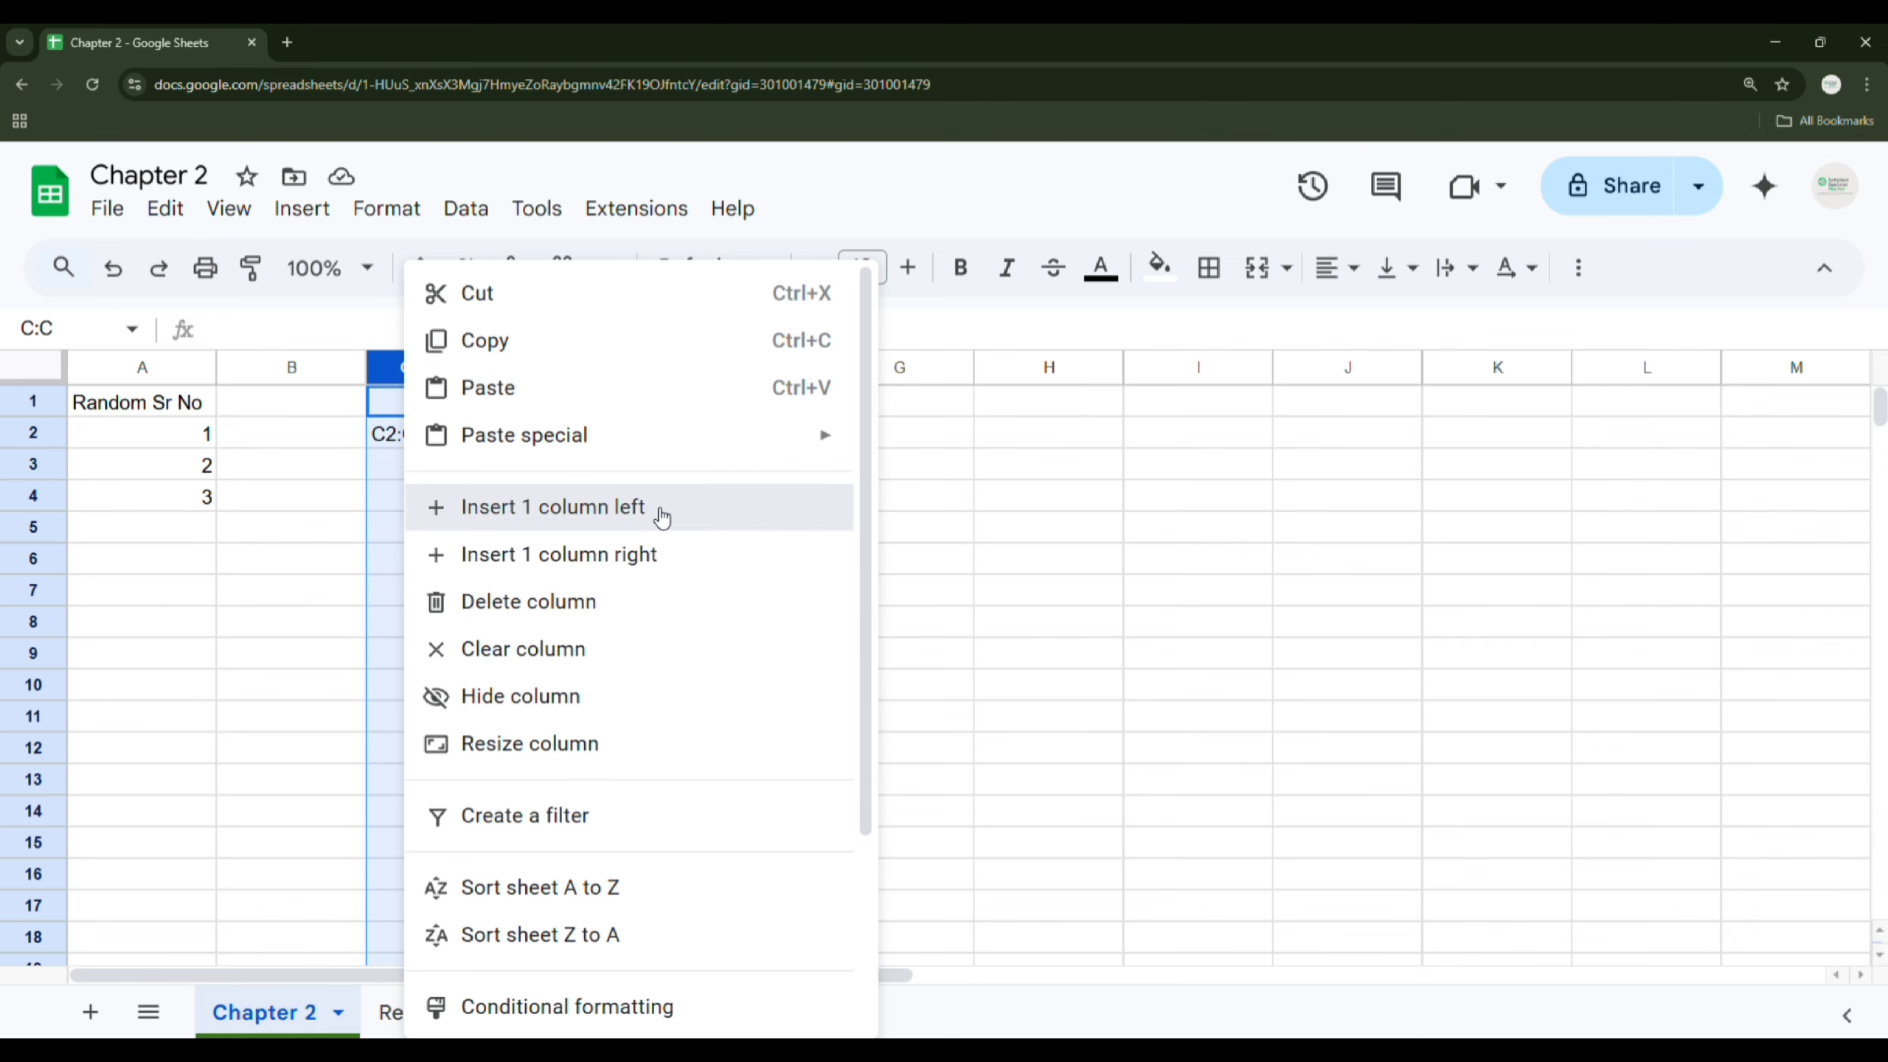
left_click(660, 513)
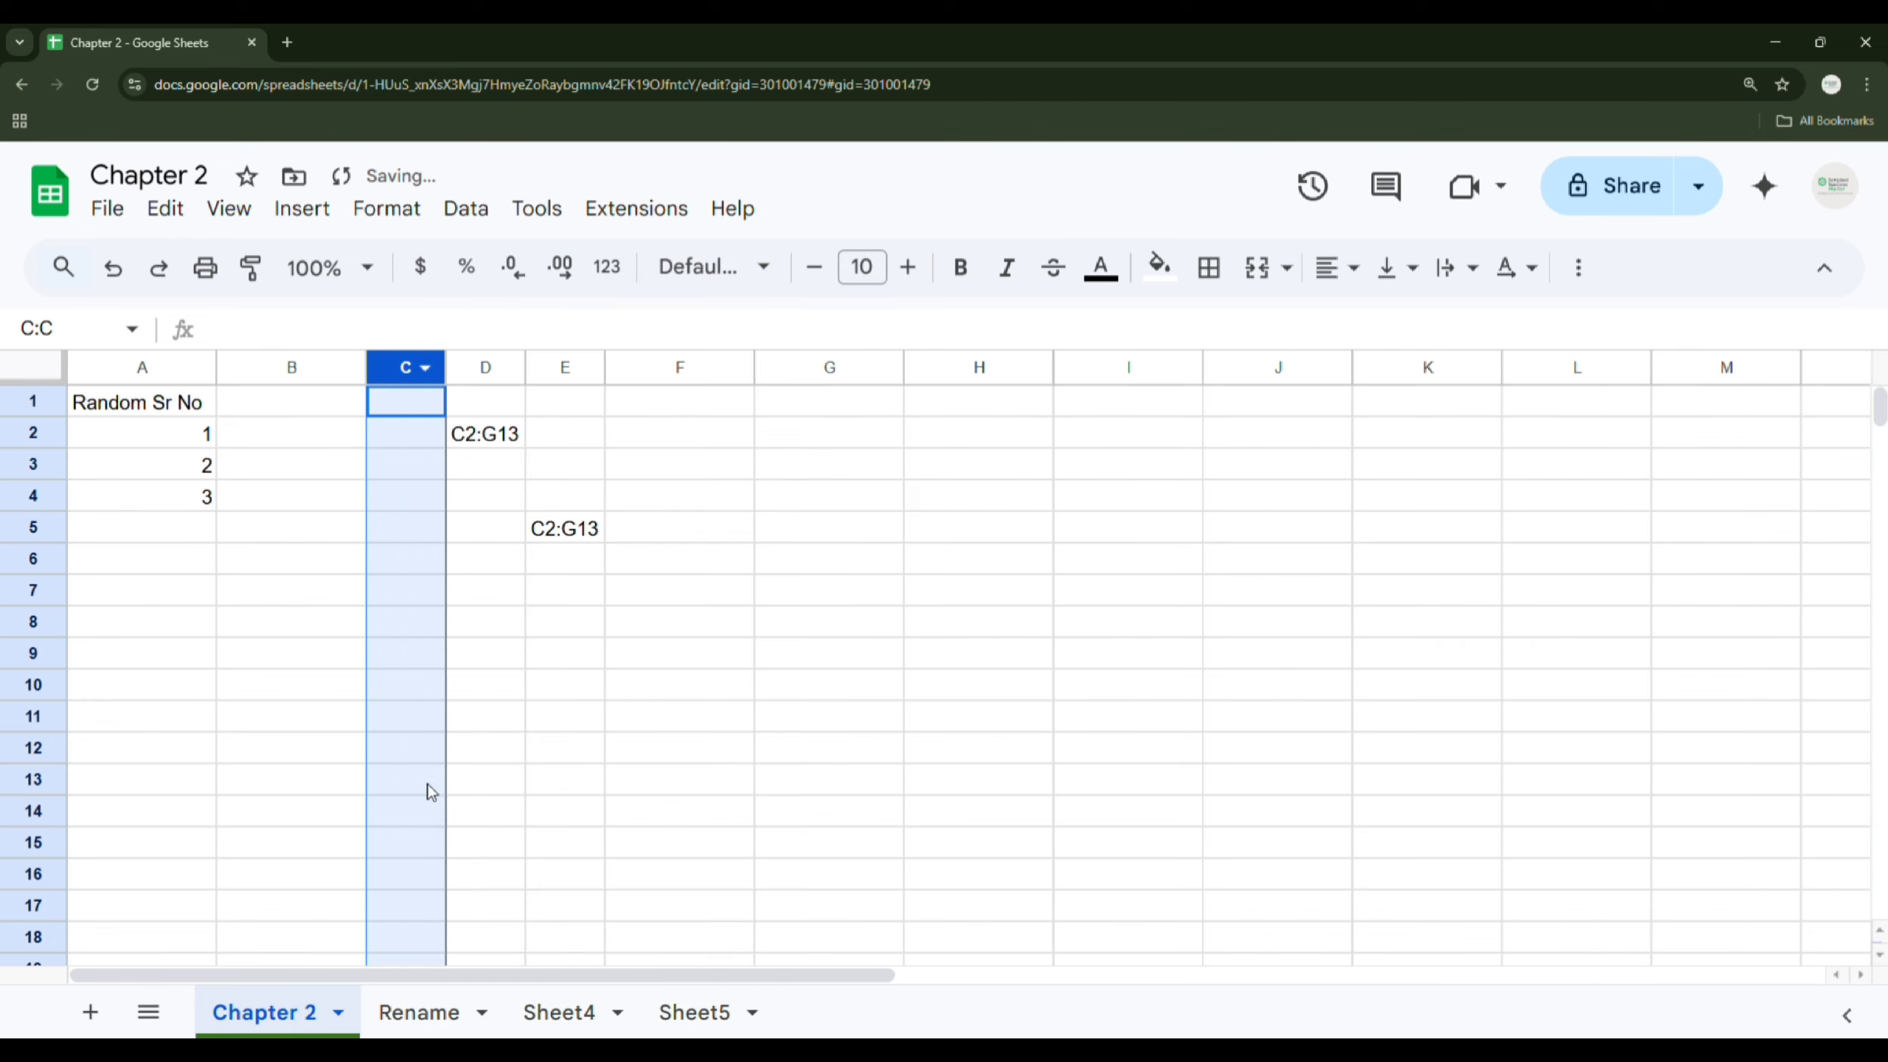
key("ctrl+z")
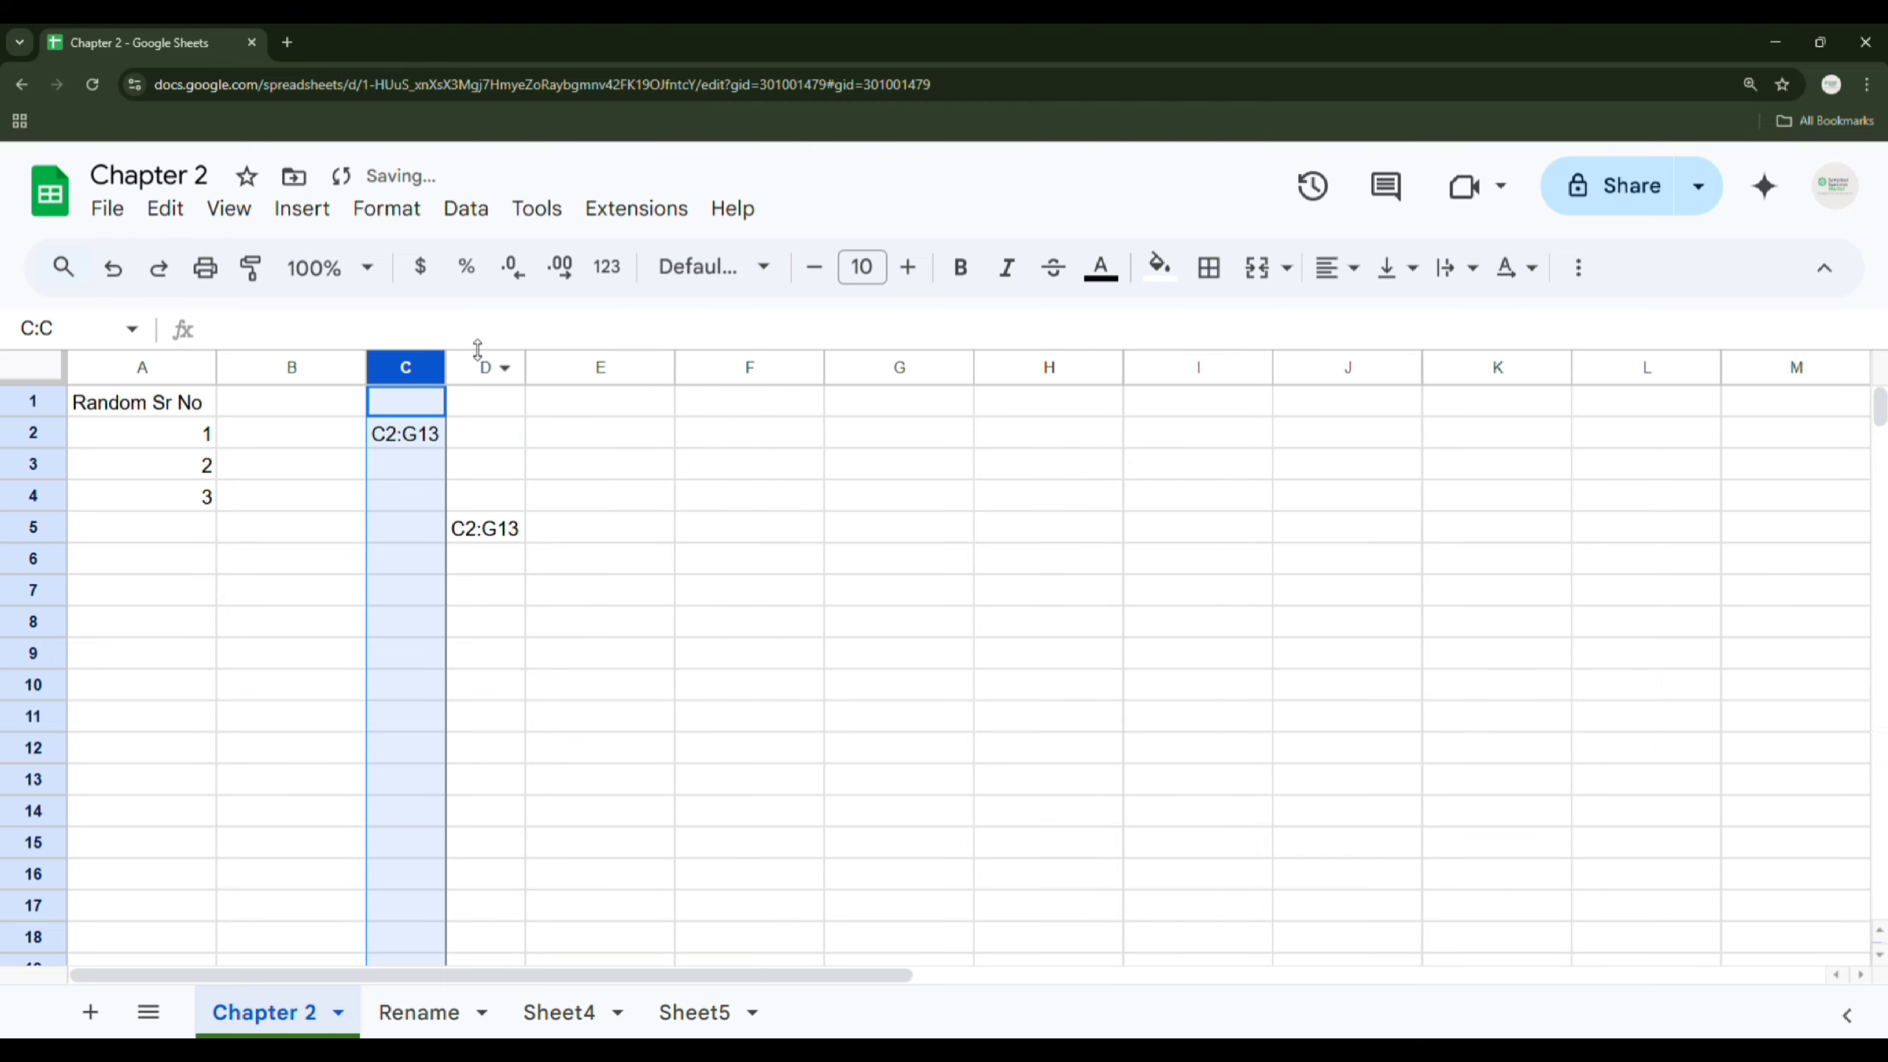
Step: Insert one column to the right of column C
right_click(399, 372)
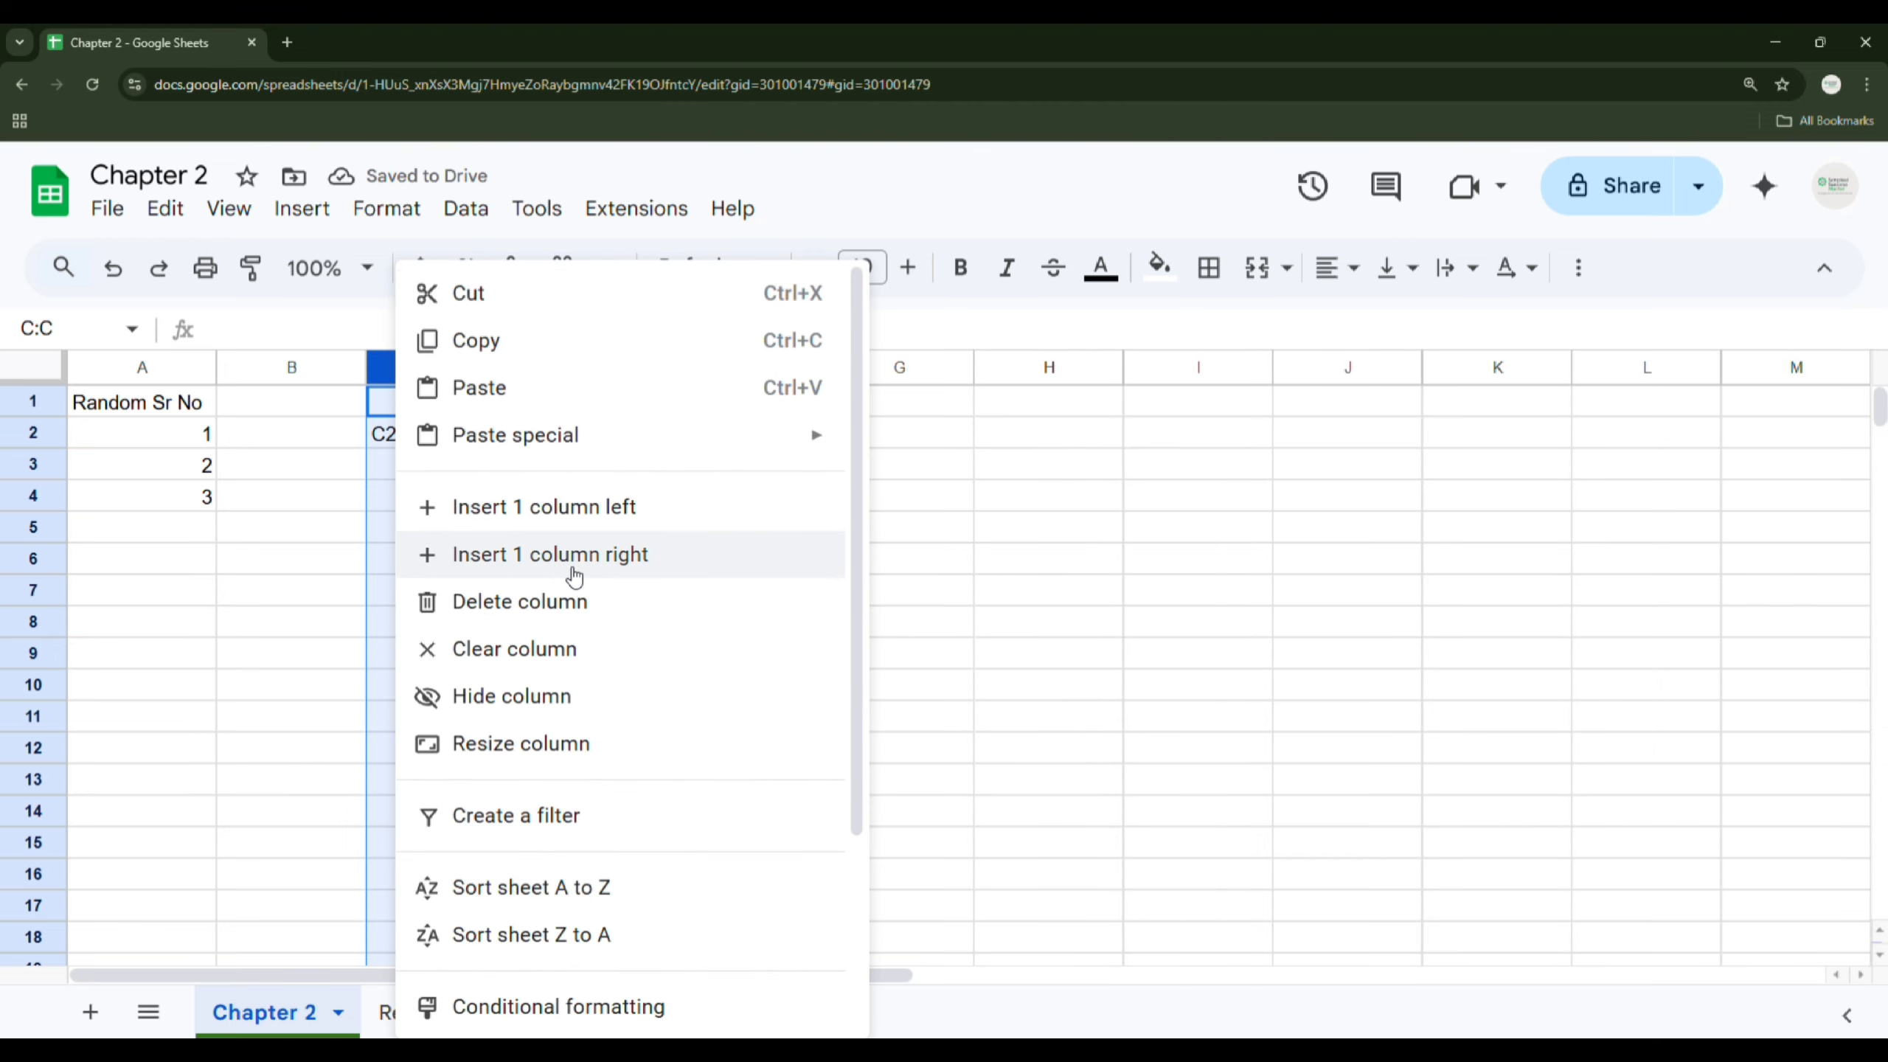
left_click(576, 573)
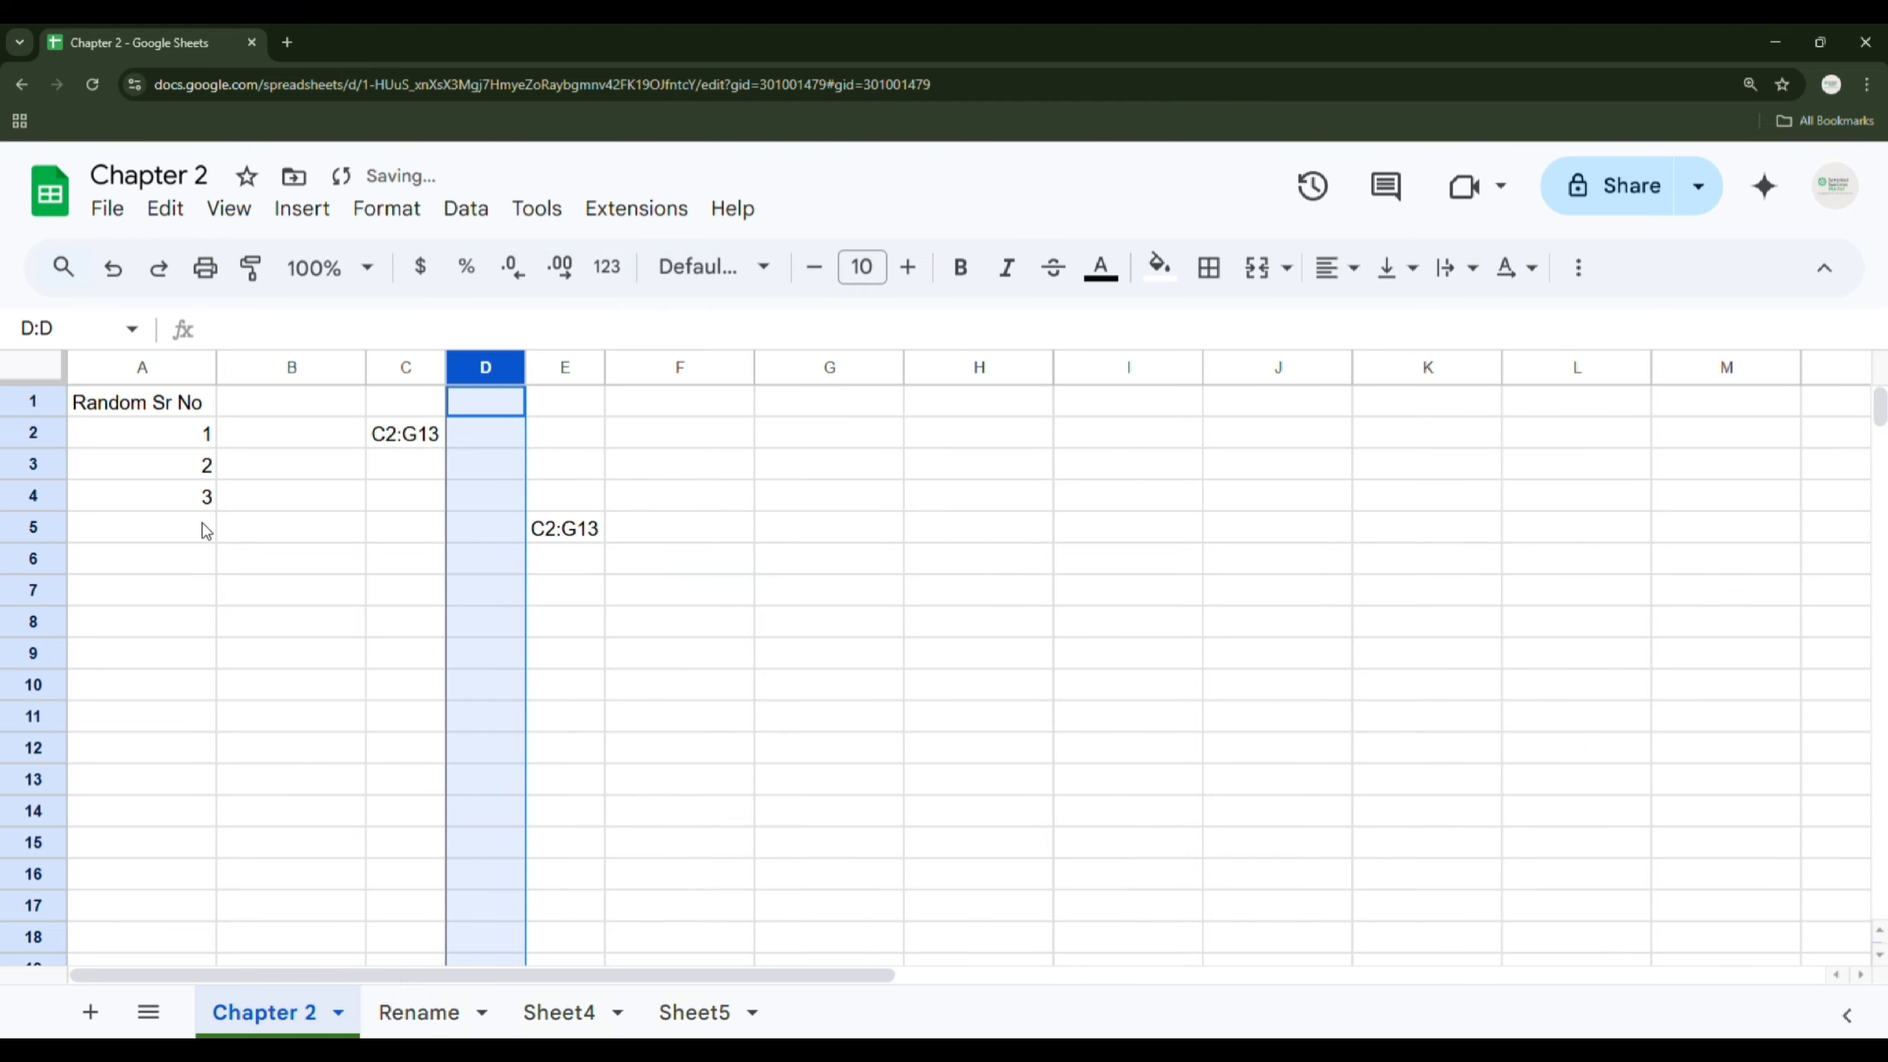
Step: Insert one row above row 5, and one more row below the new row 5
left_click(33, 528)
right_click(37, 530)
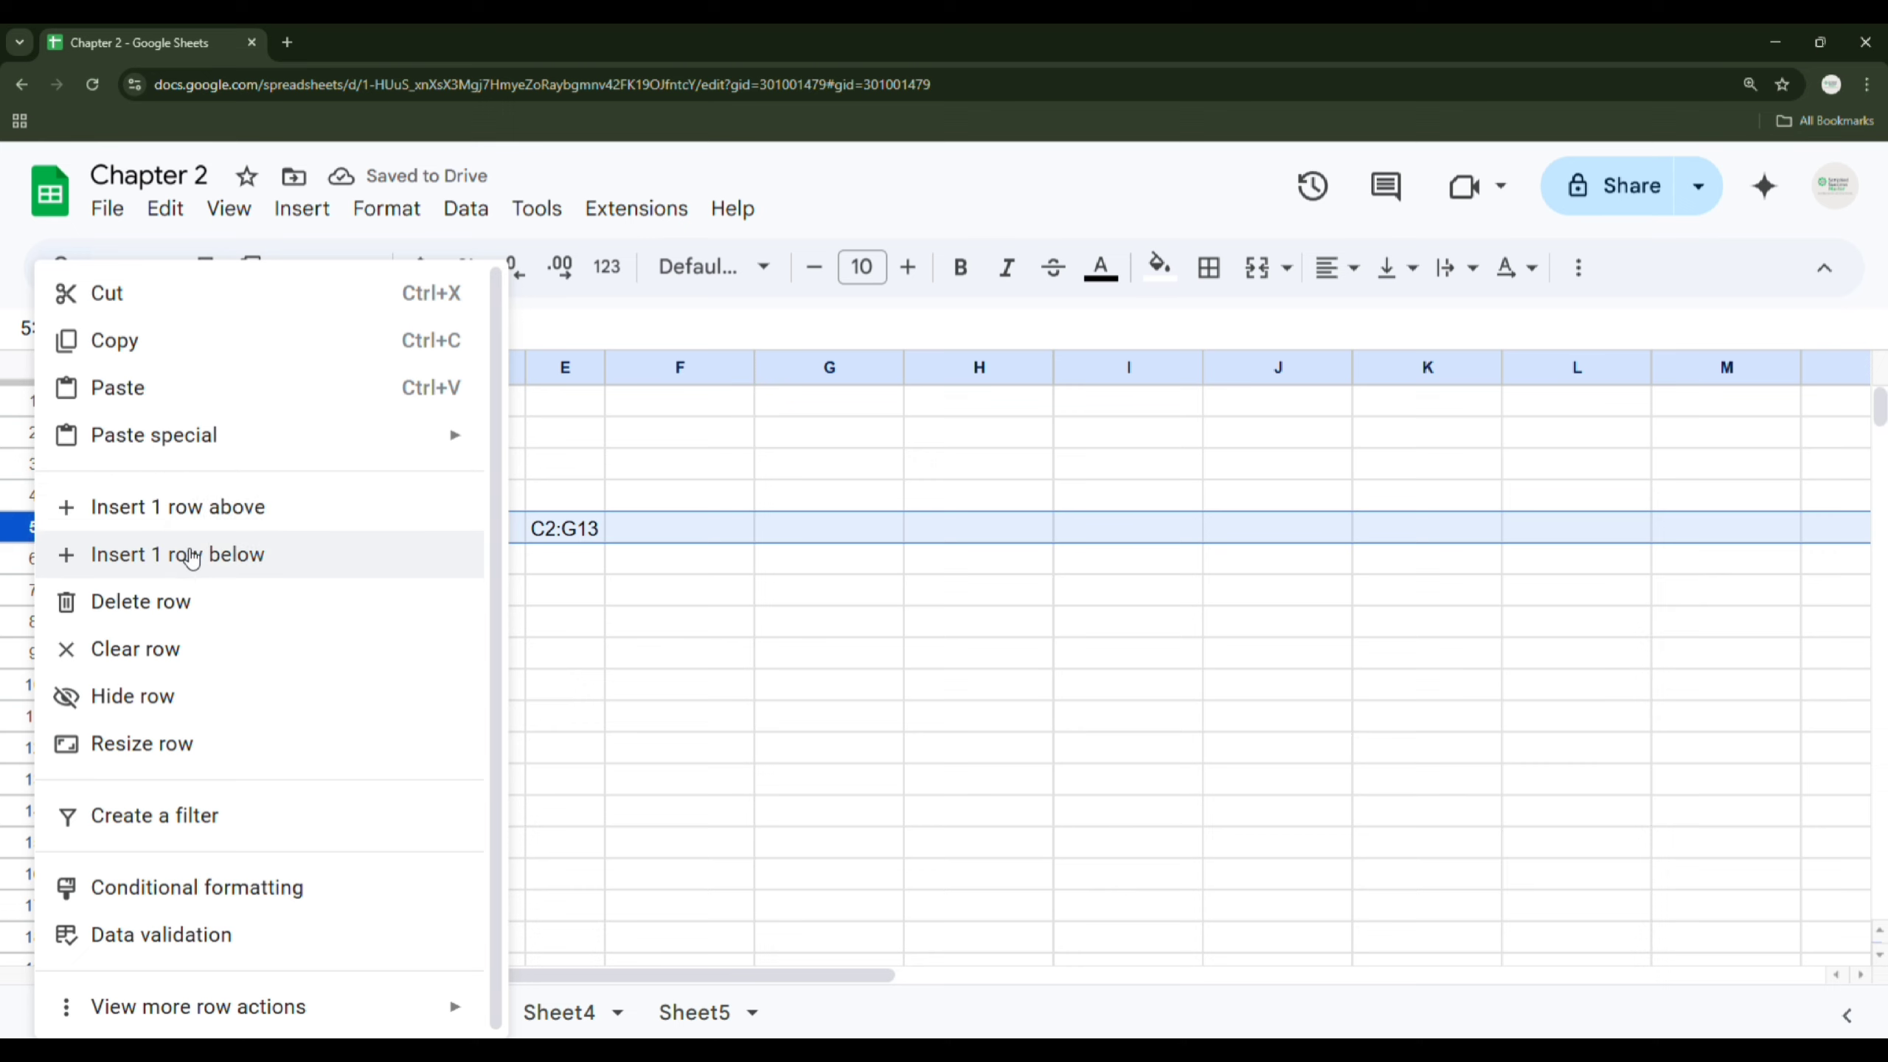
left_click(246, 514)
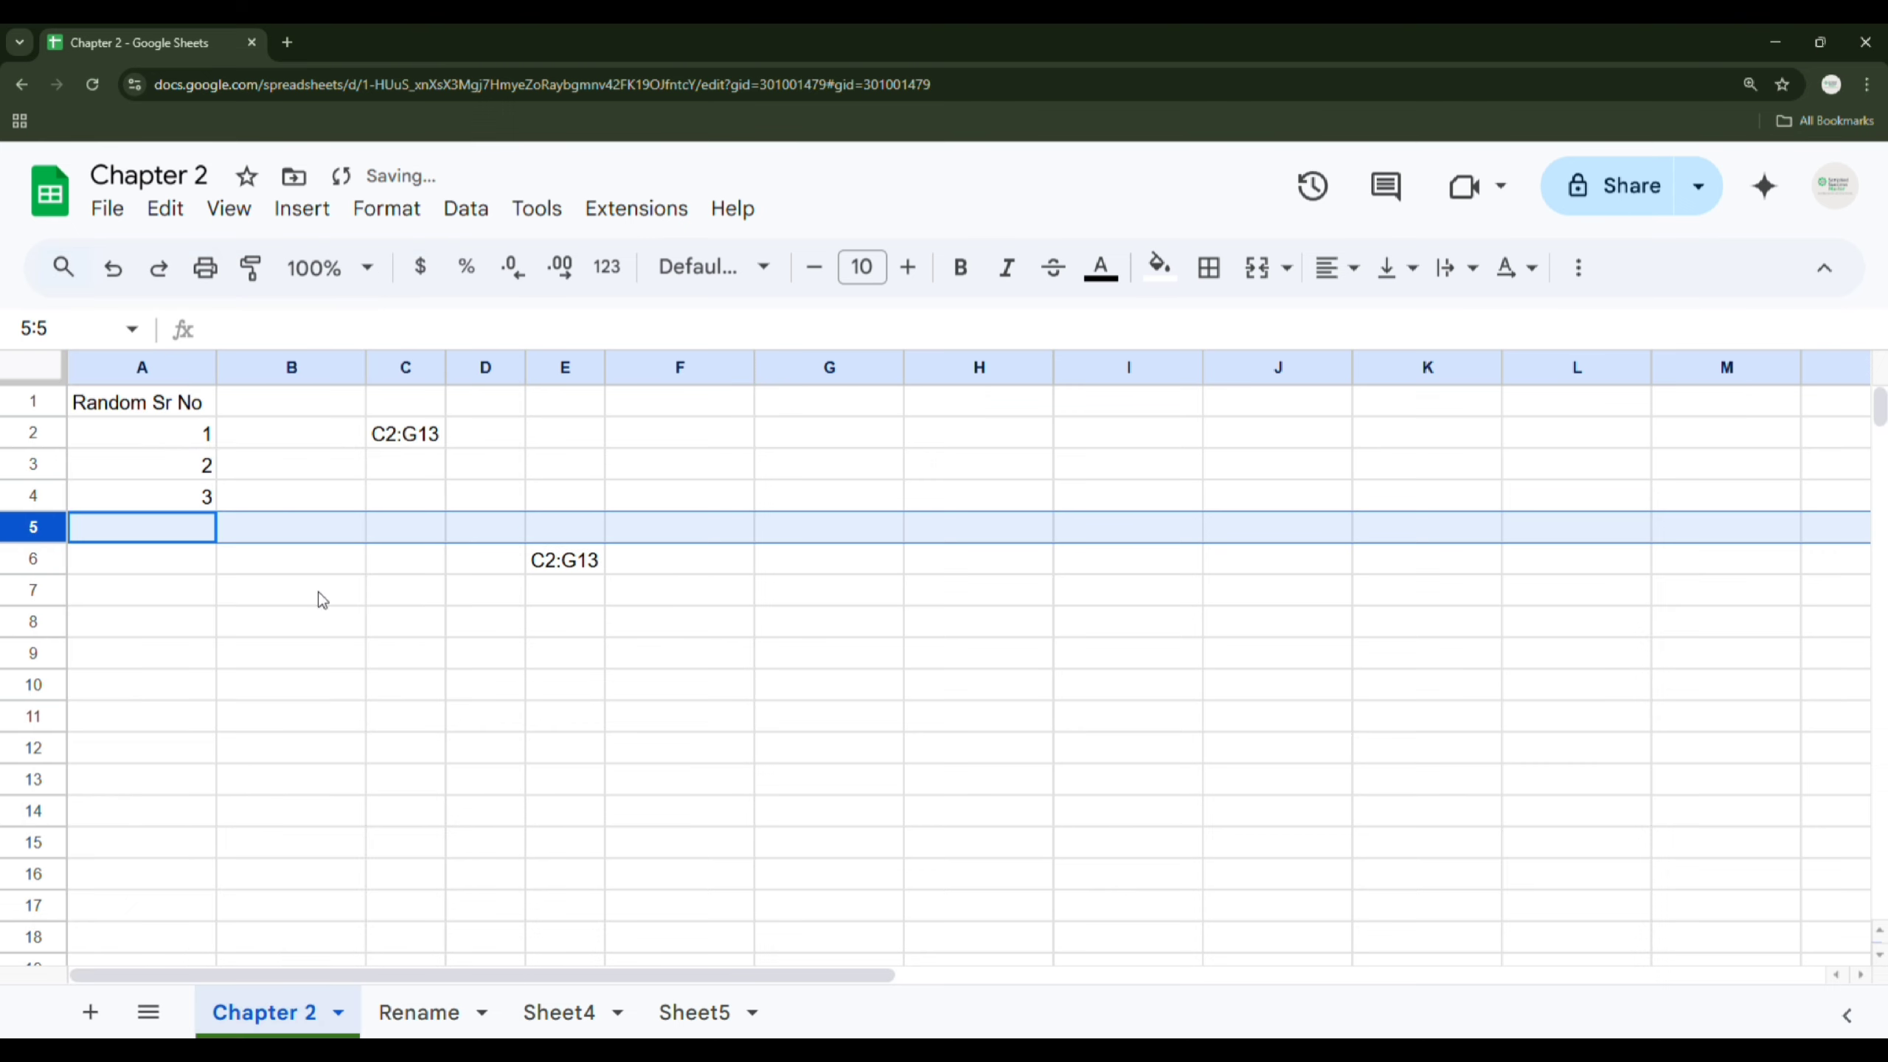
right_click(30, 528)
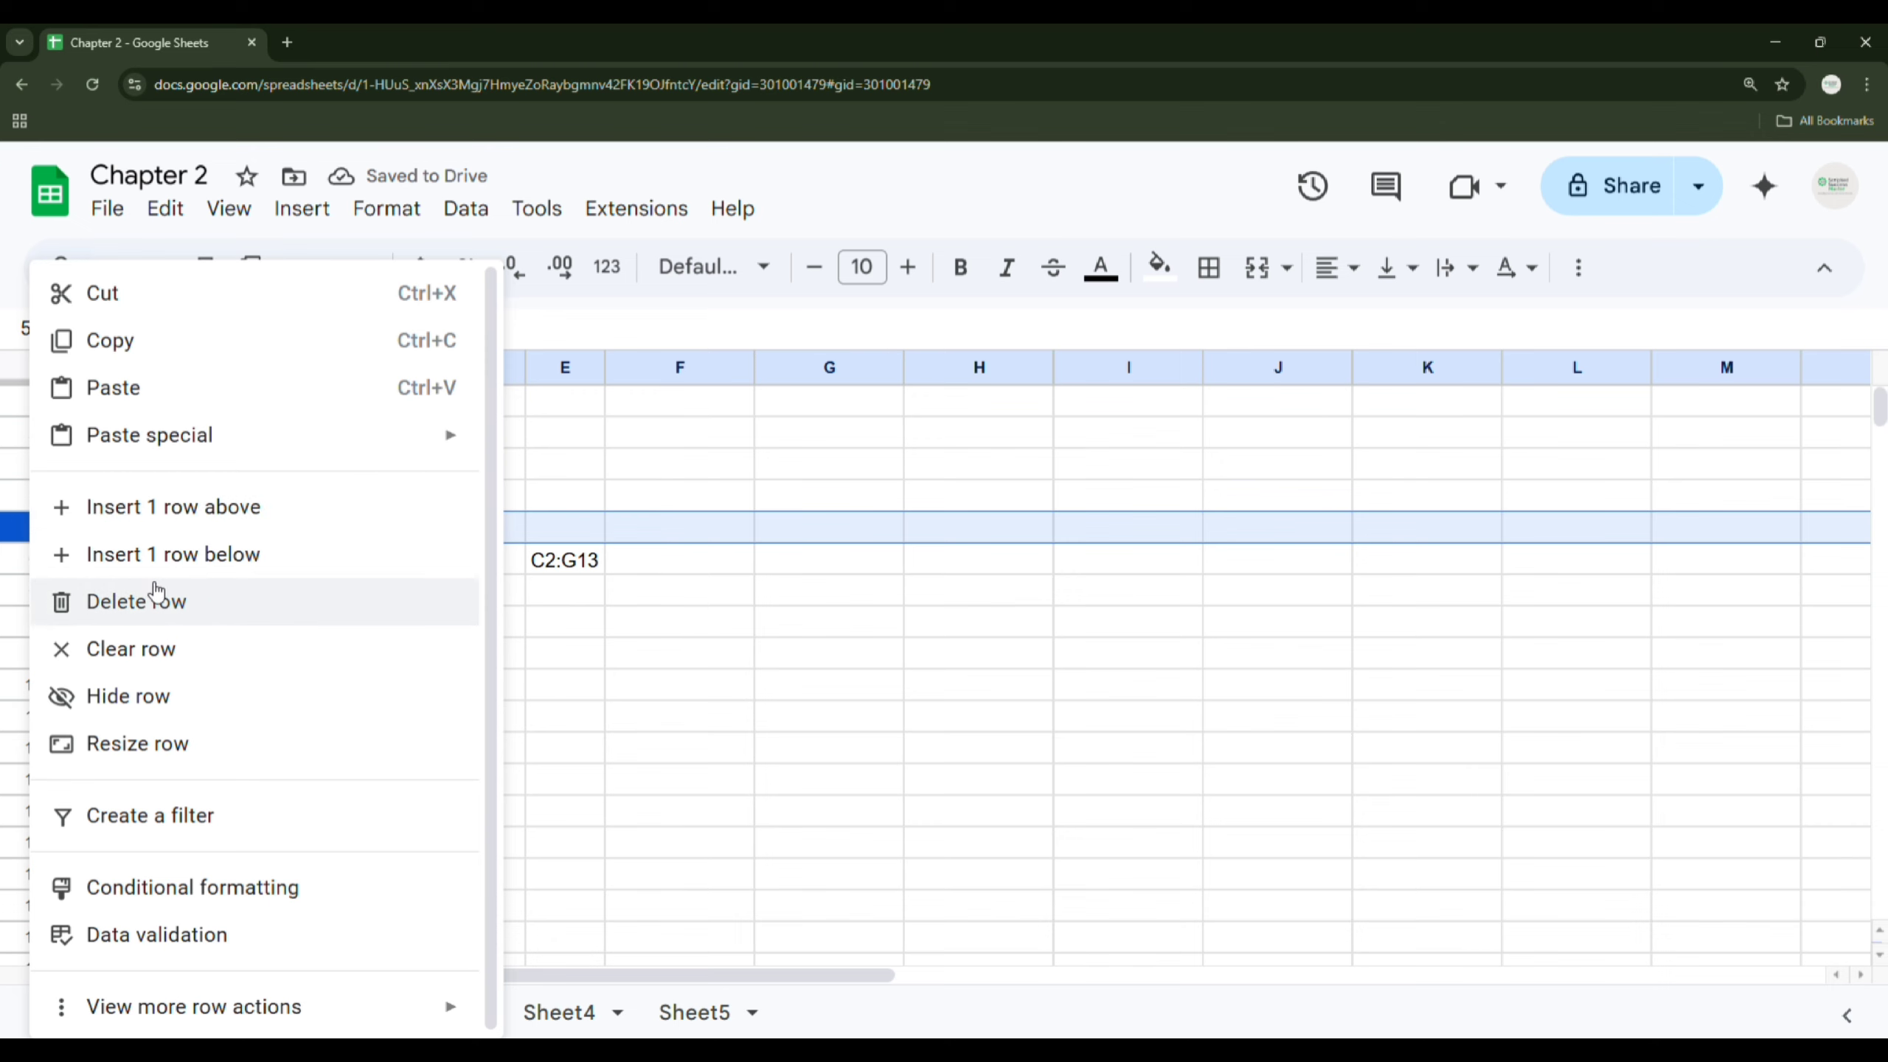
left_click(244, 568)
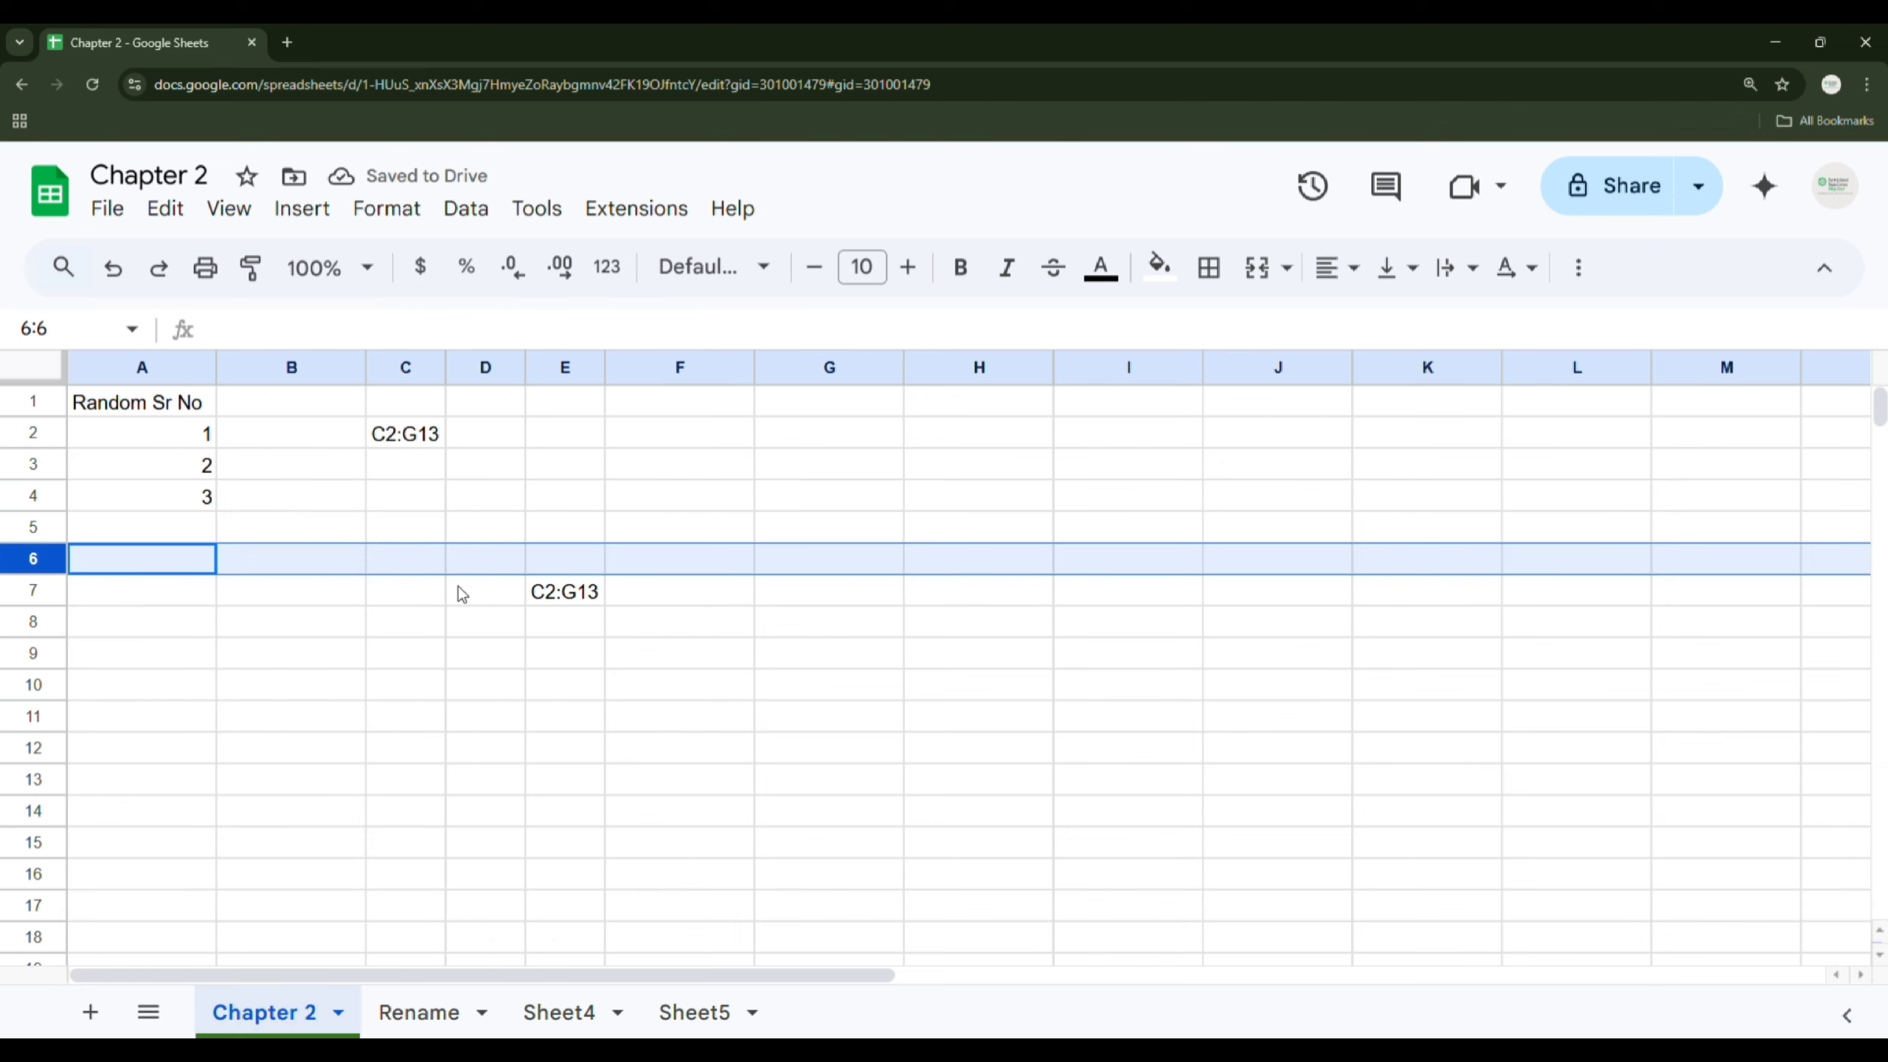
left_click(485, 532)
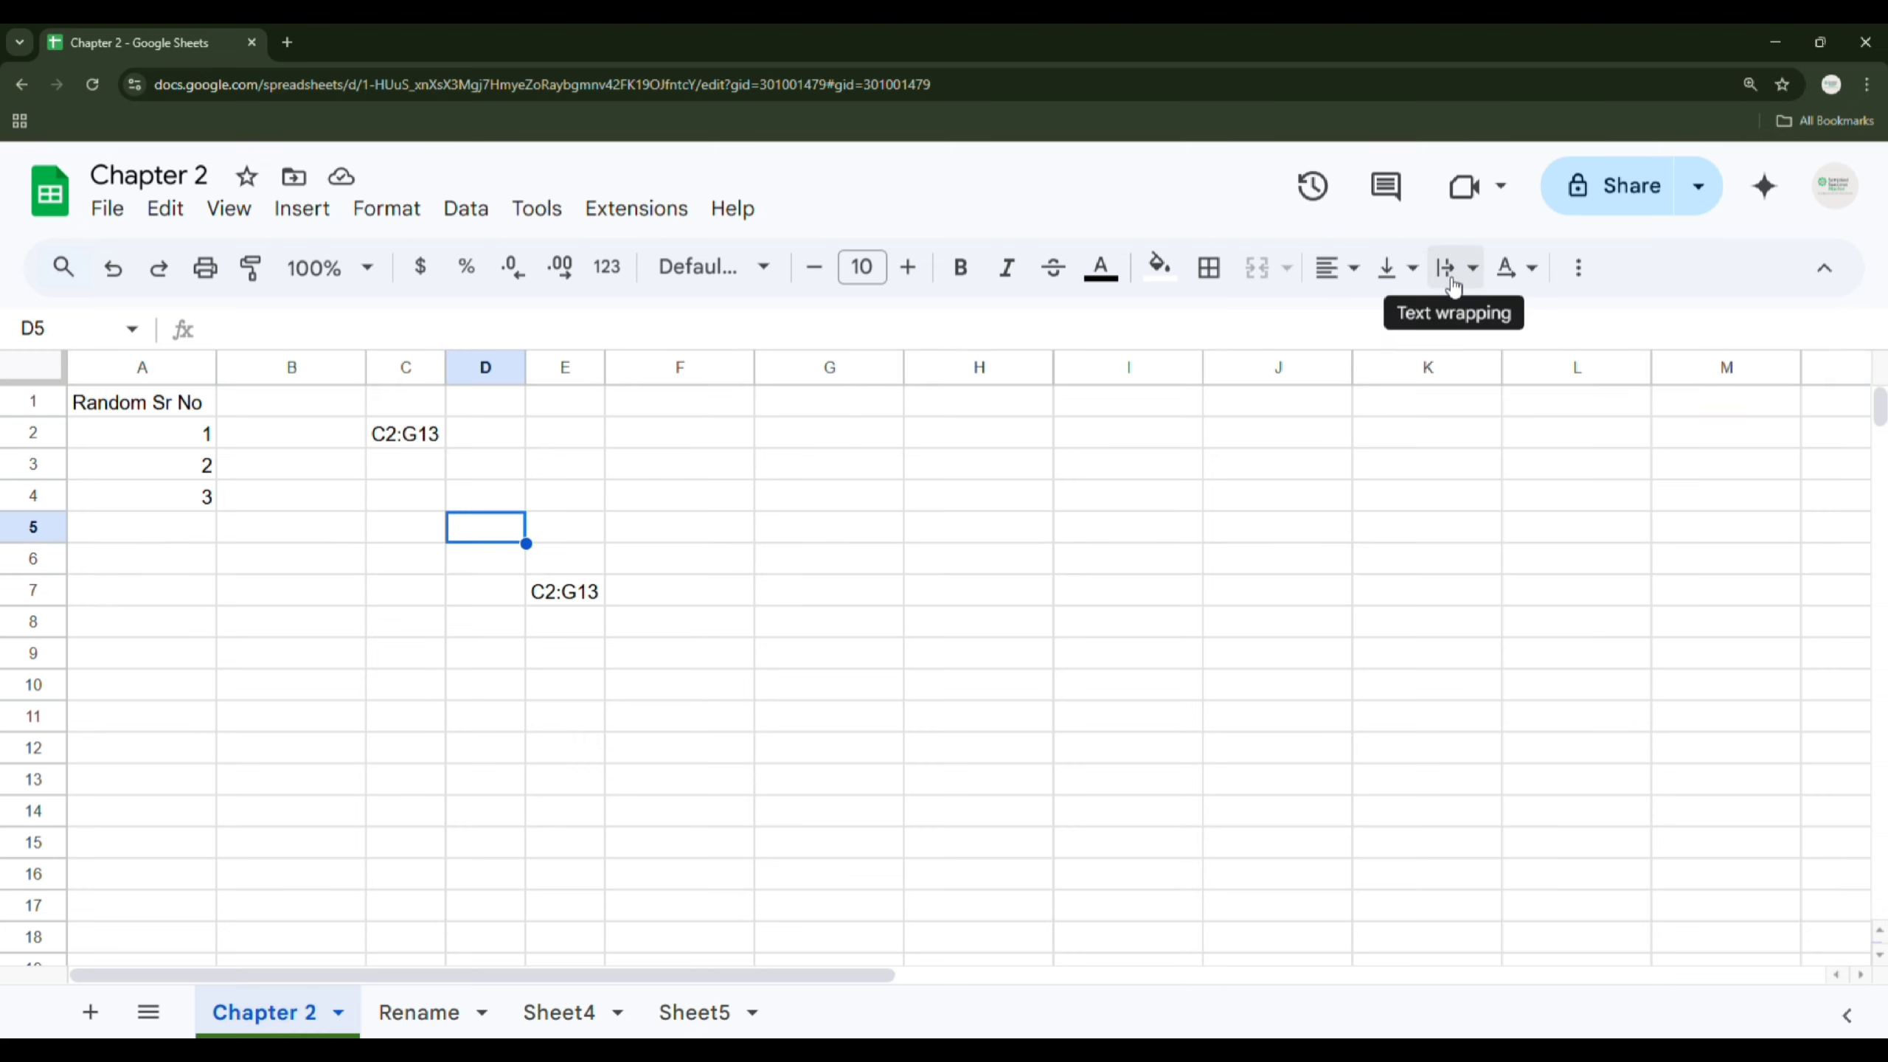
Step: Narrow column A to about half its width, check its cells, and widen it again to fit the heading "Random Sr No"
left_click(212, 414)
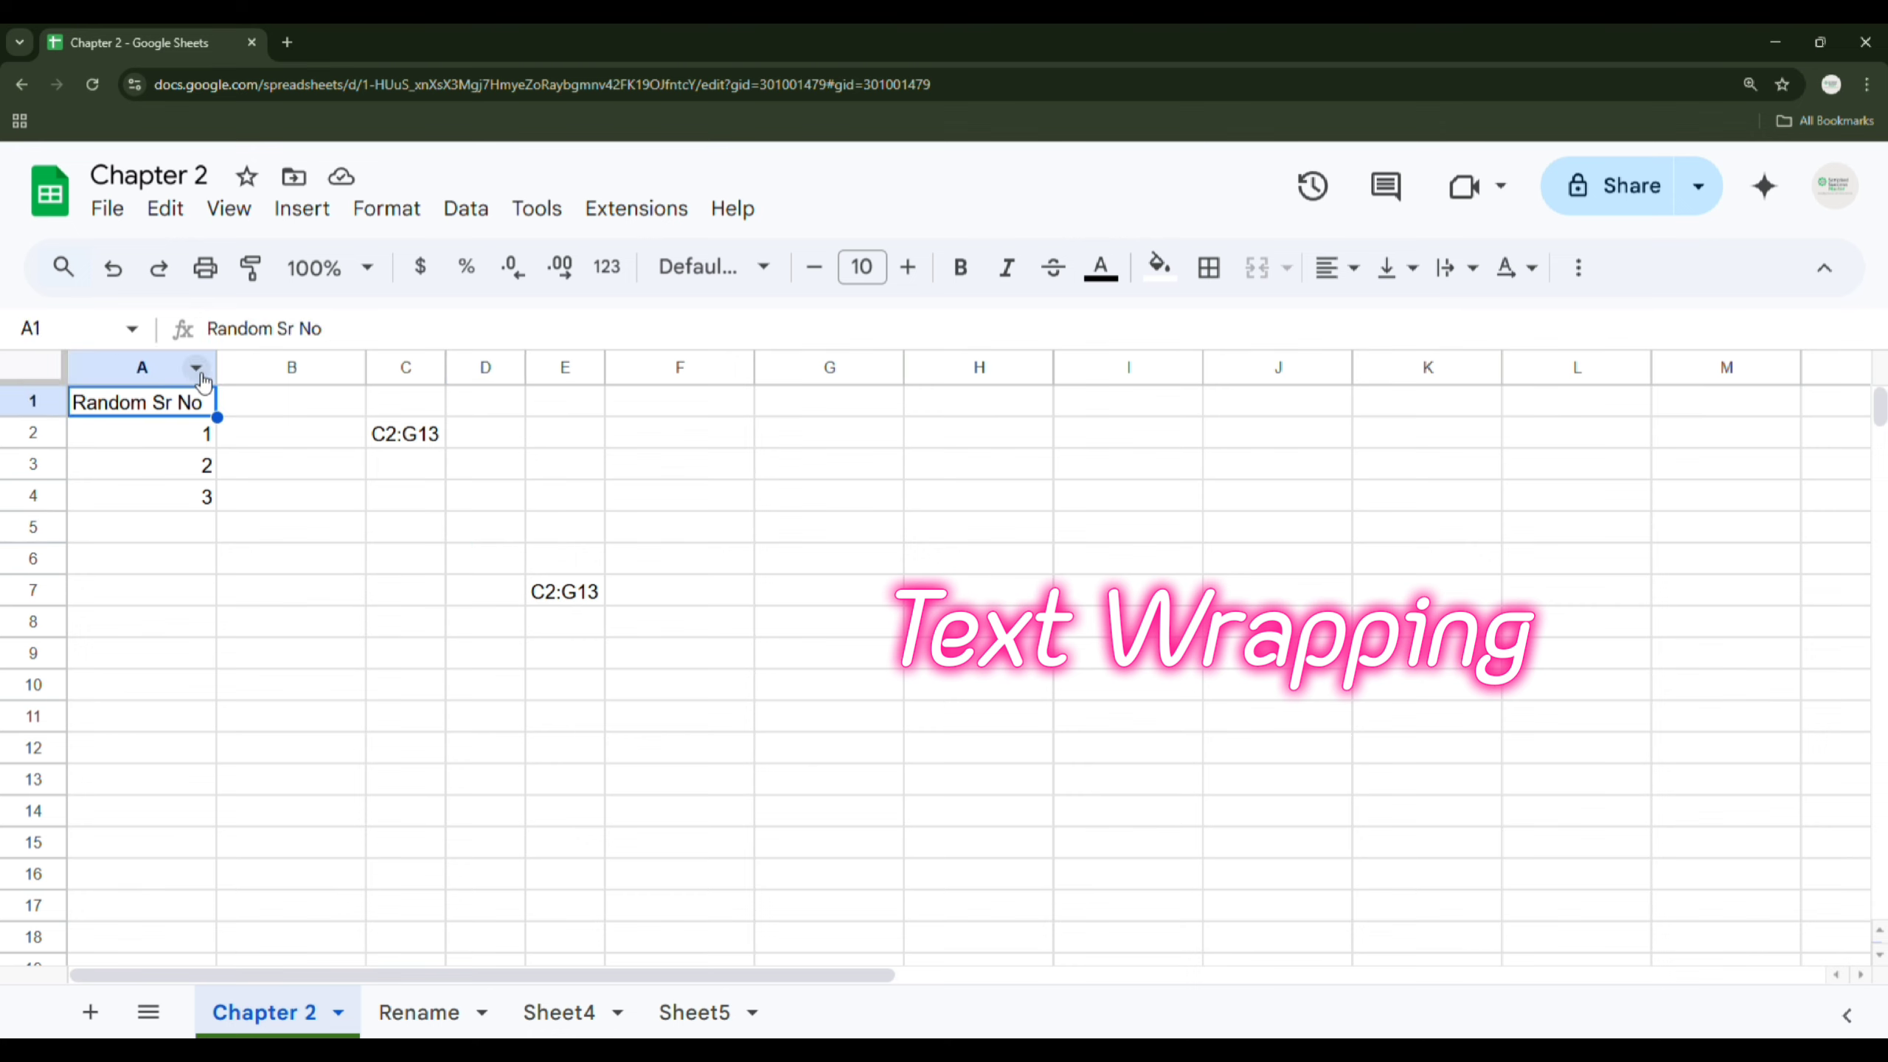
left_click_drag(215, 366, 140, 367)
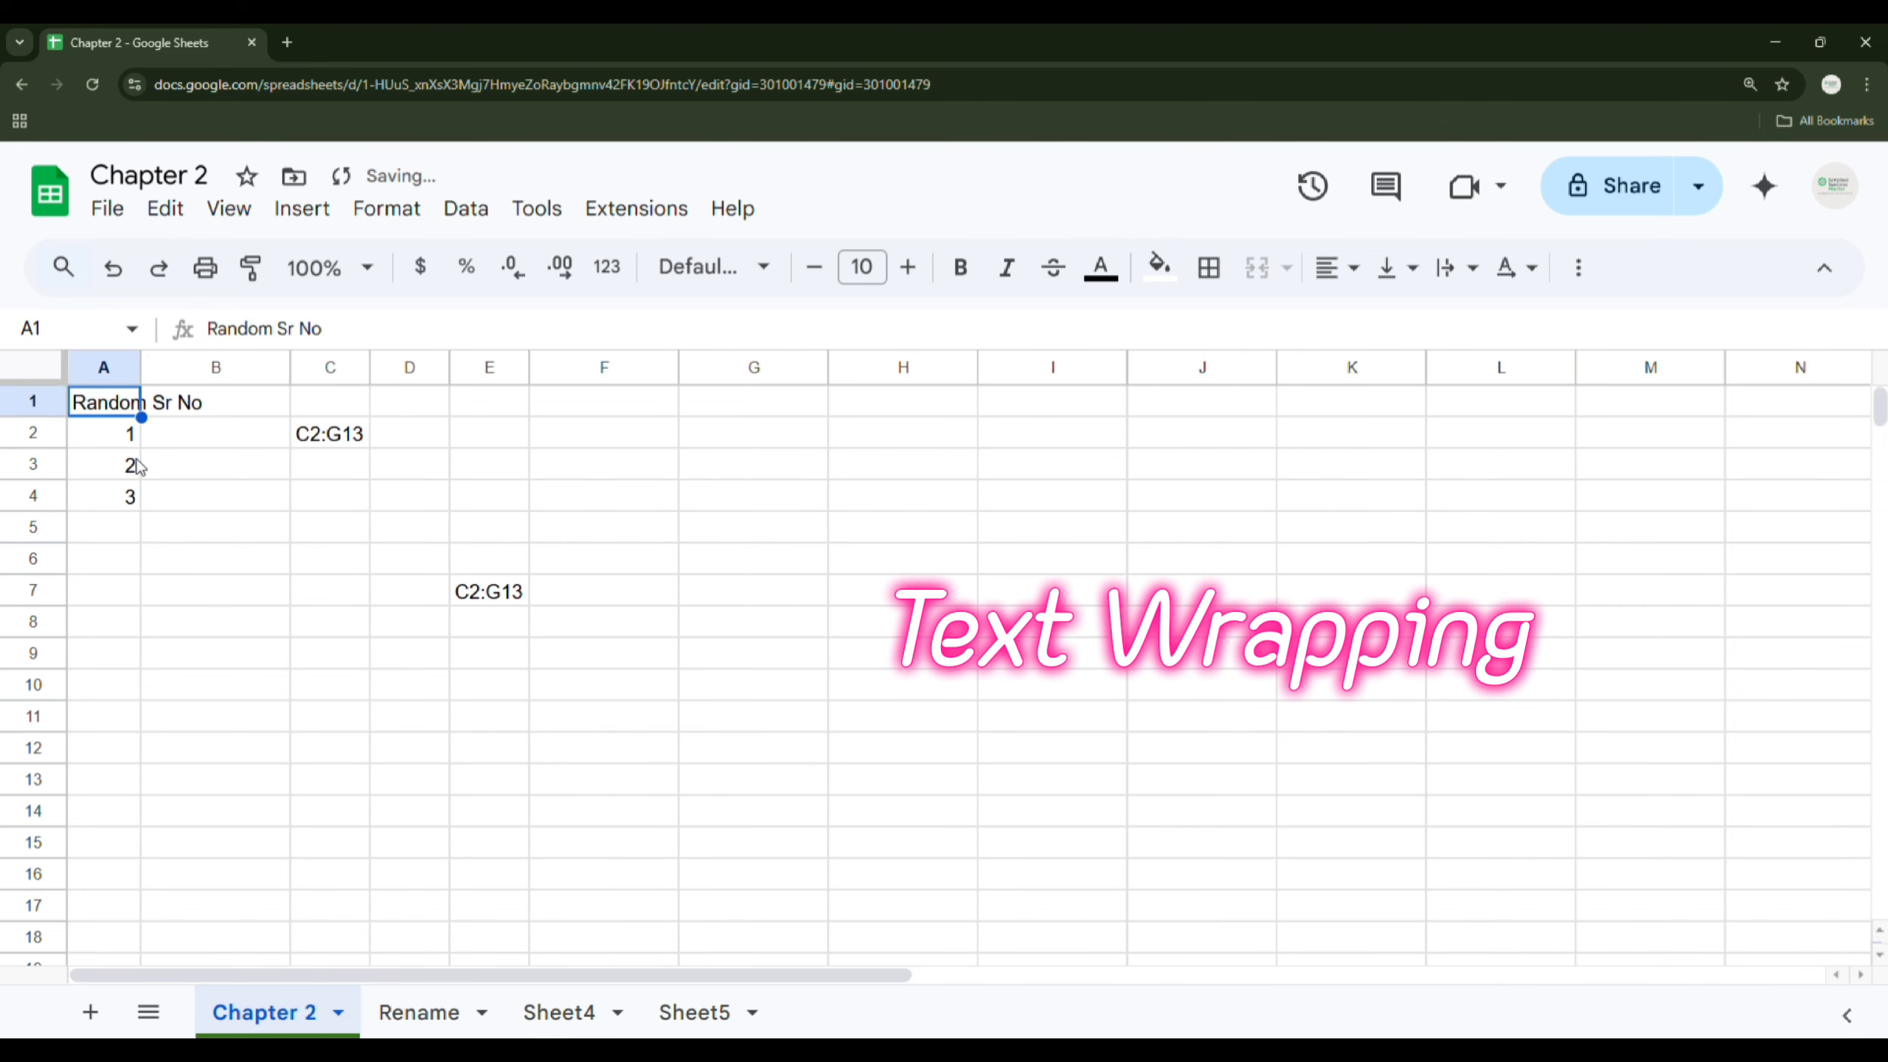
left_click(223, 457)
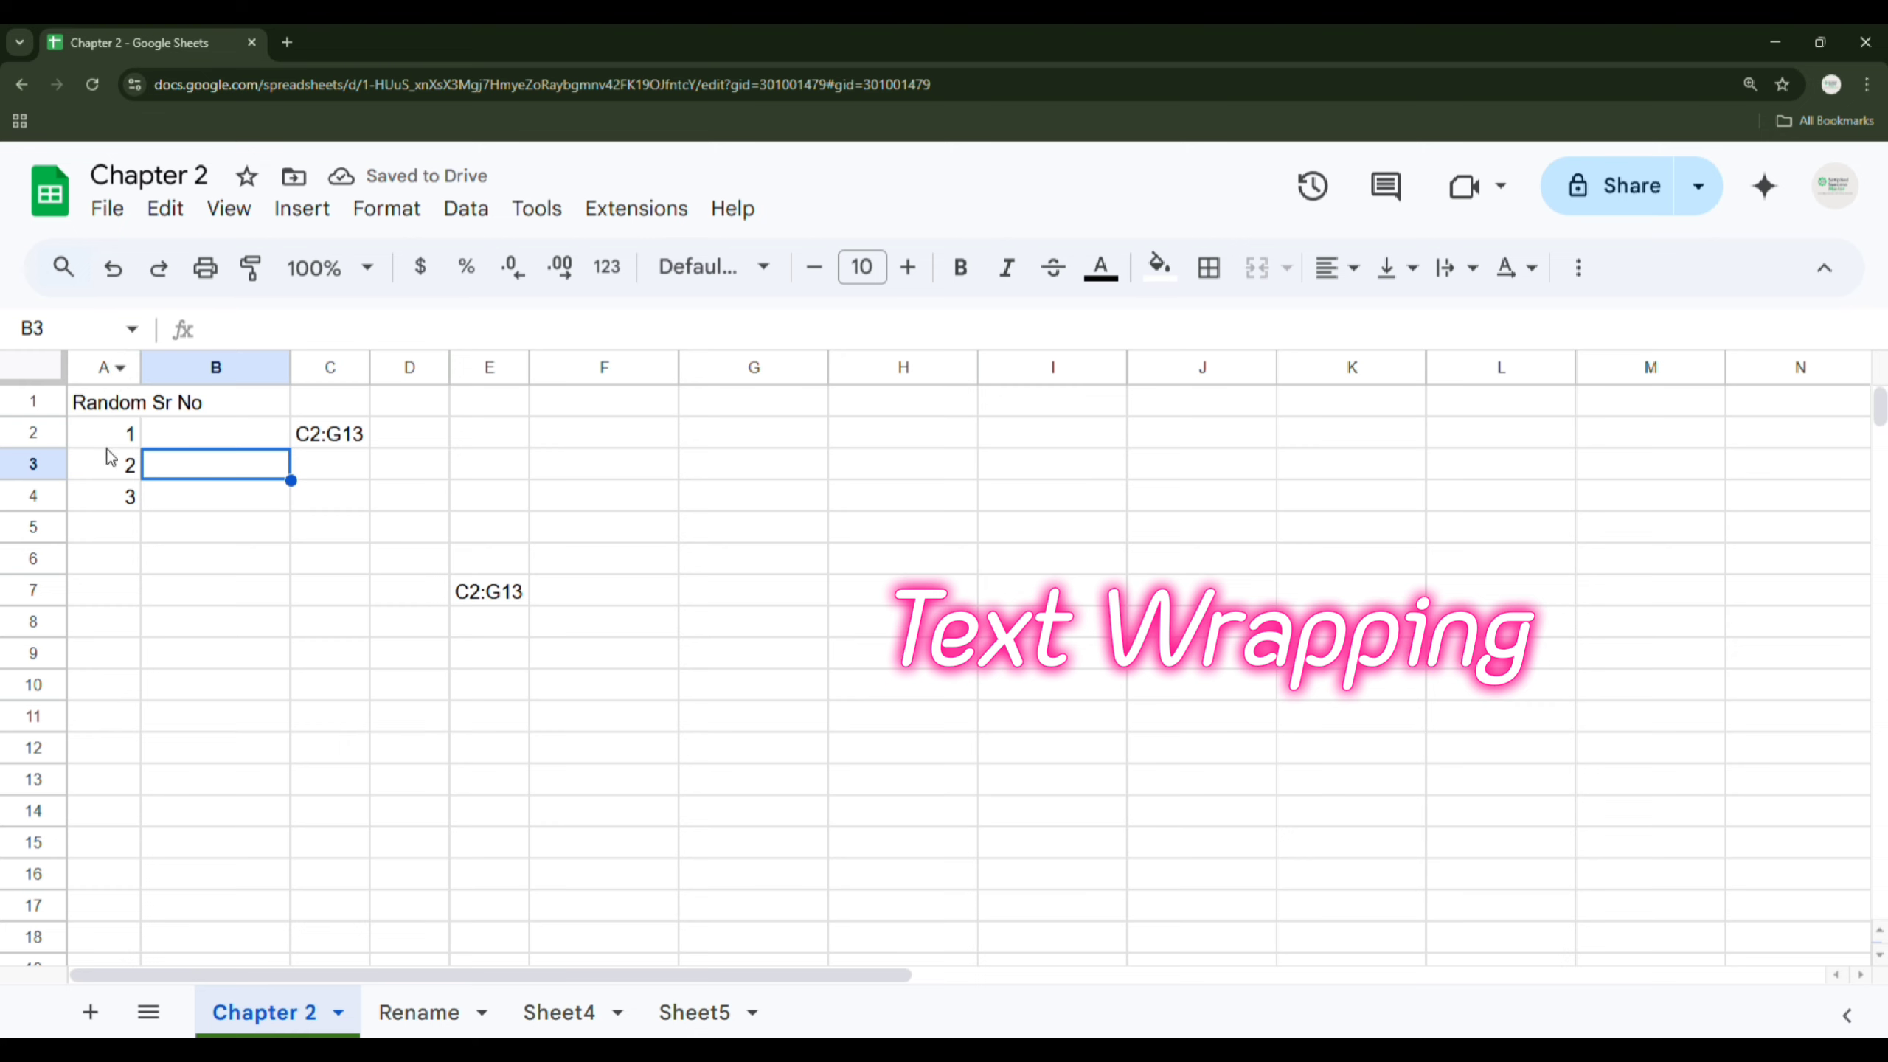
left_click_drag(117, 433, 115, 512)
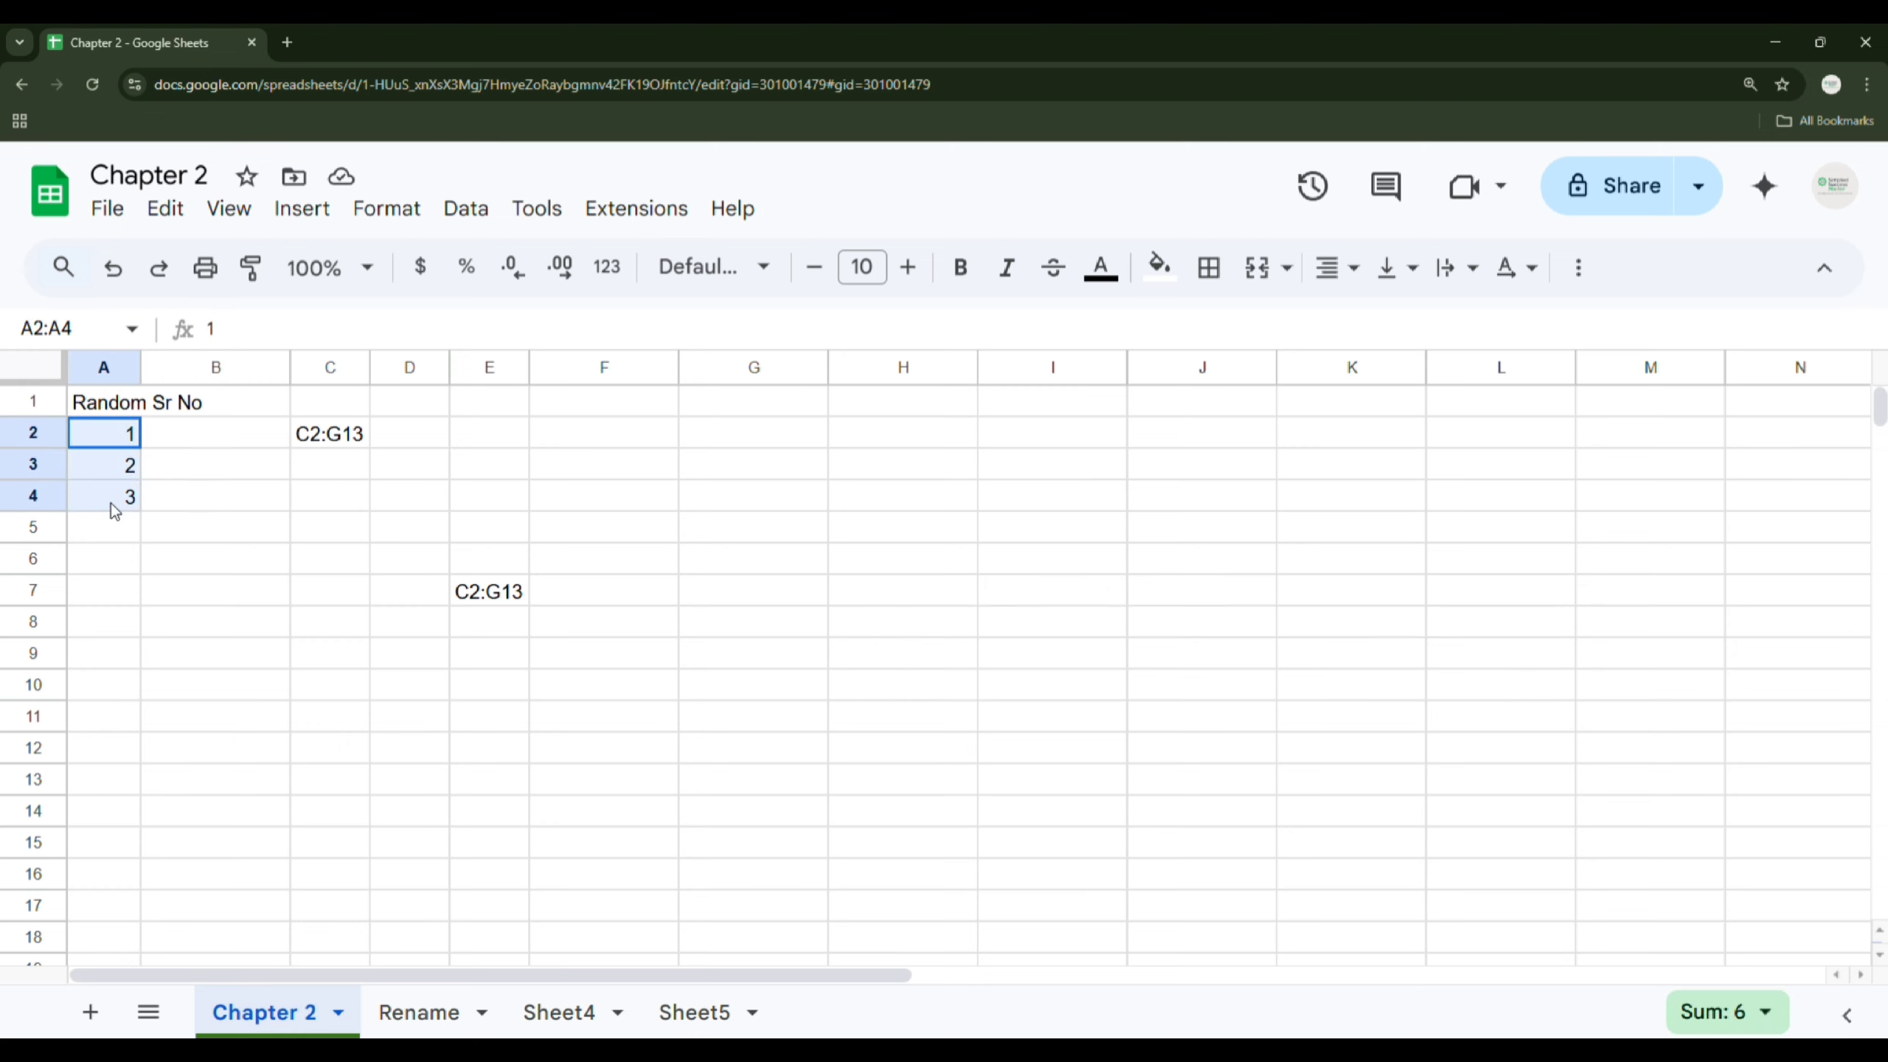
left_click(132, 532)
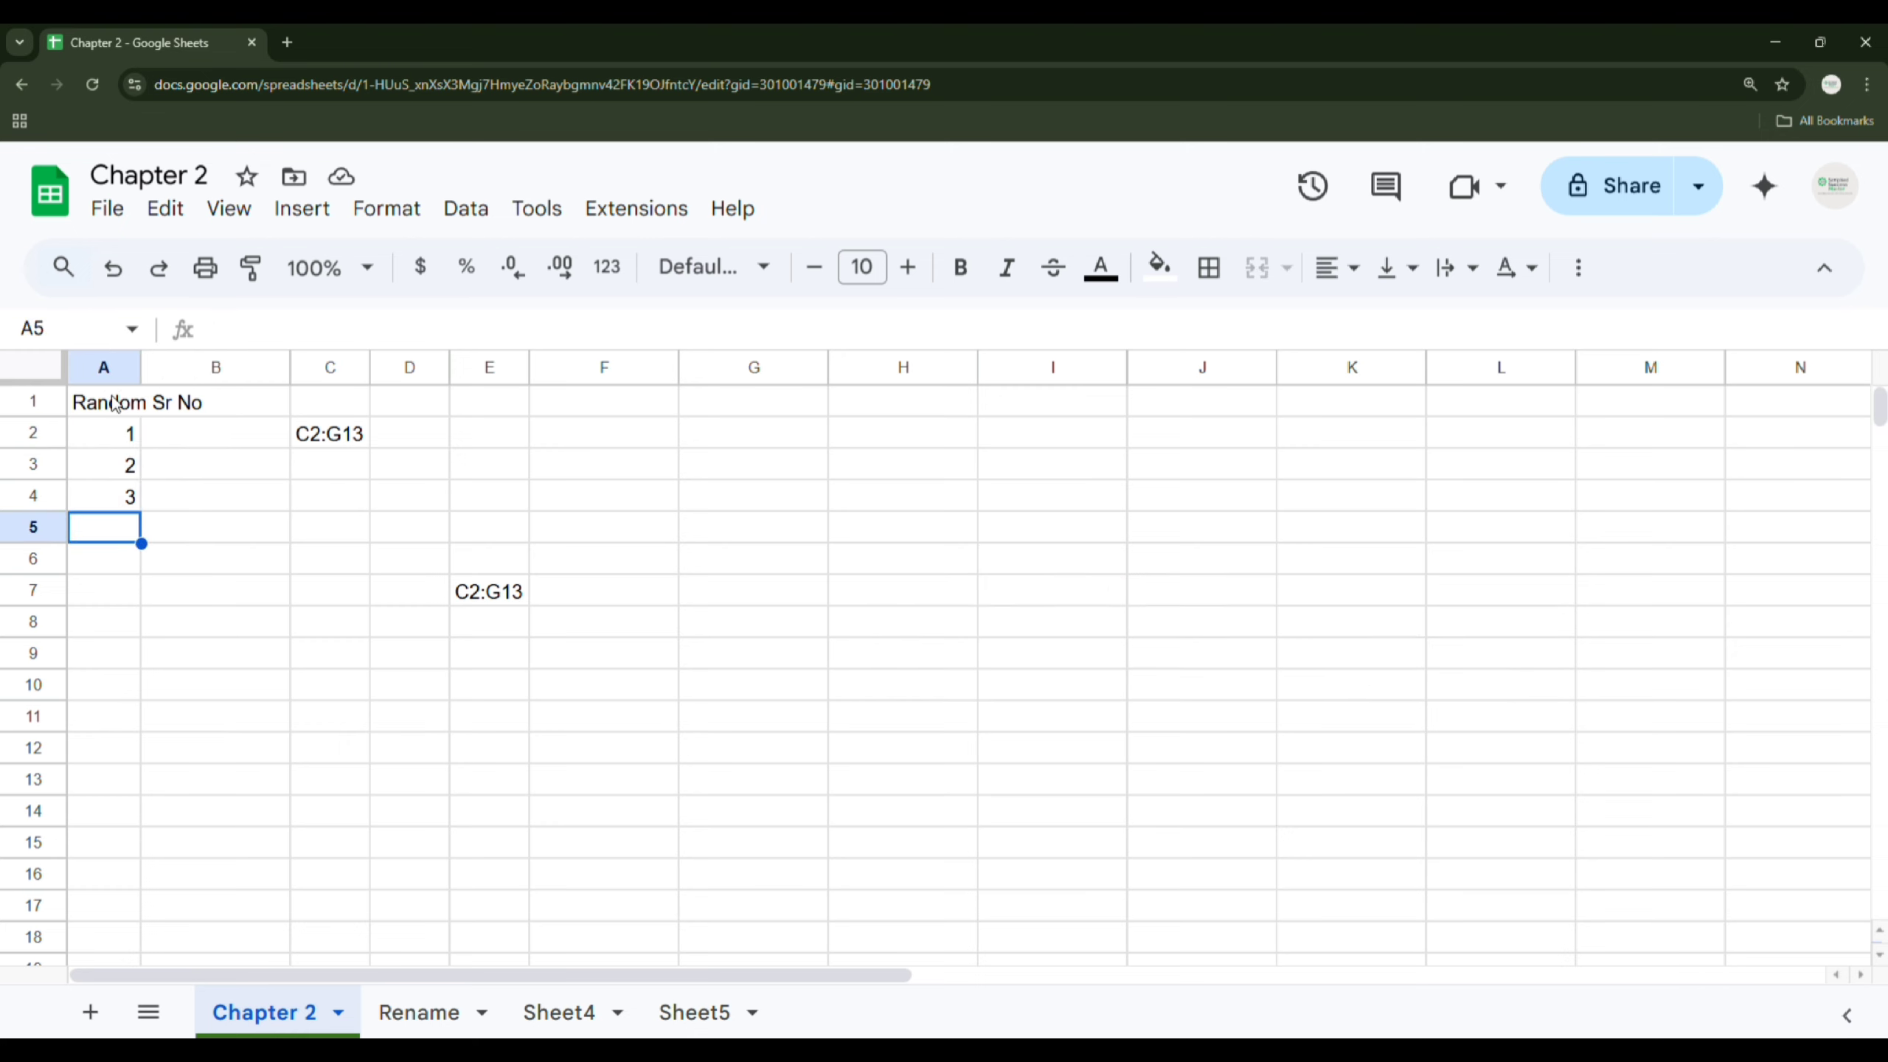
left_click(115, 405)
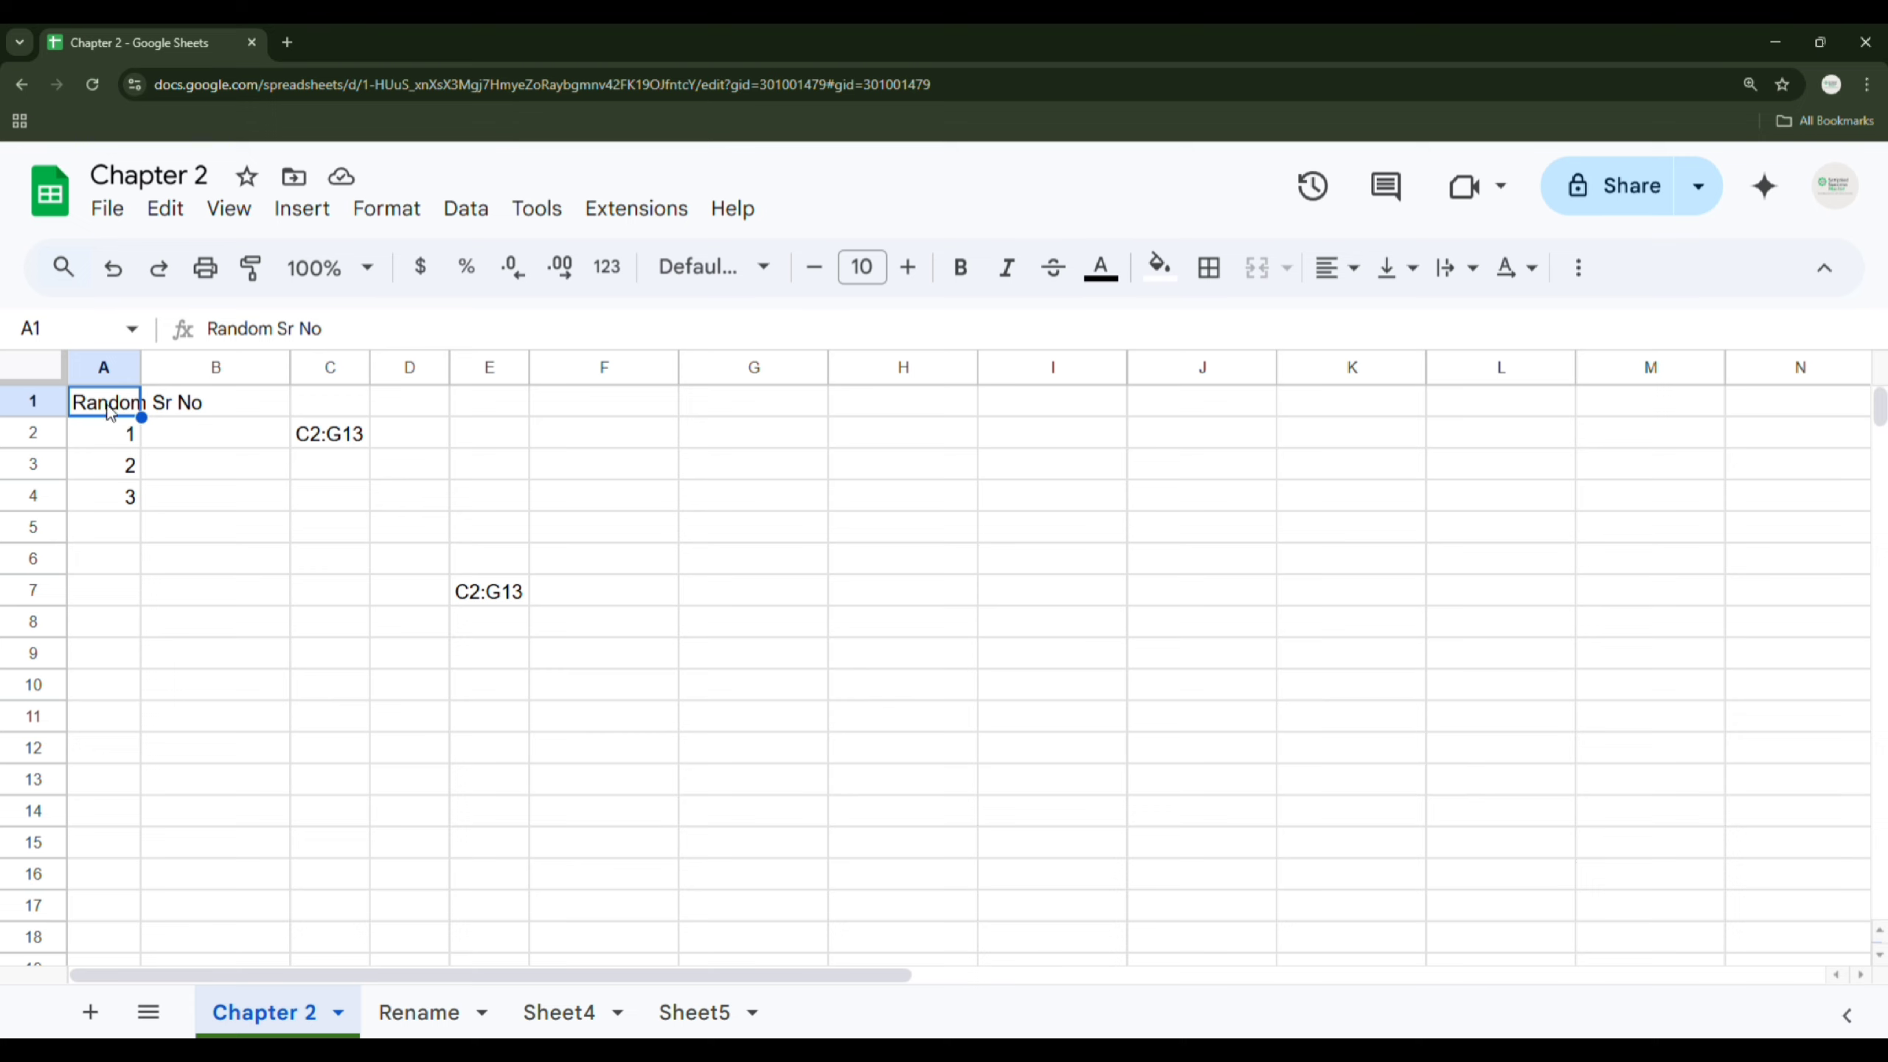
left_click(220, 535)
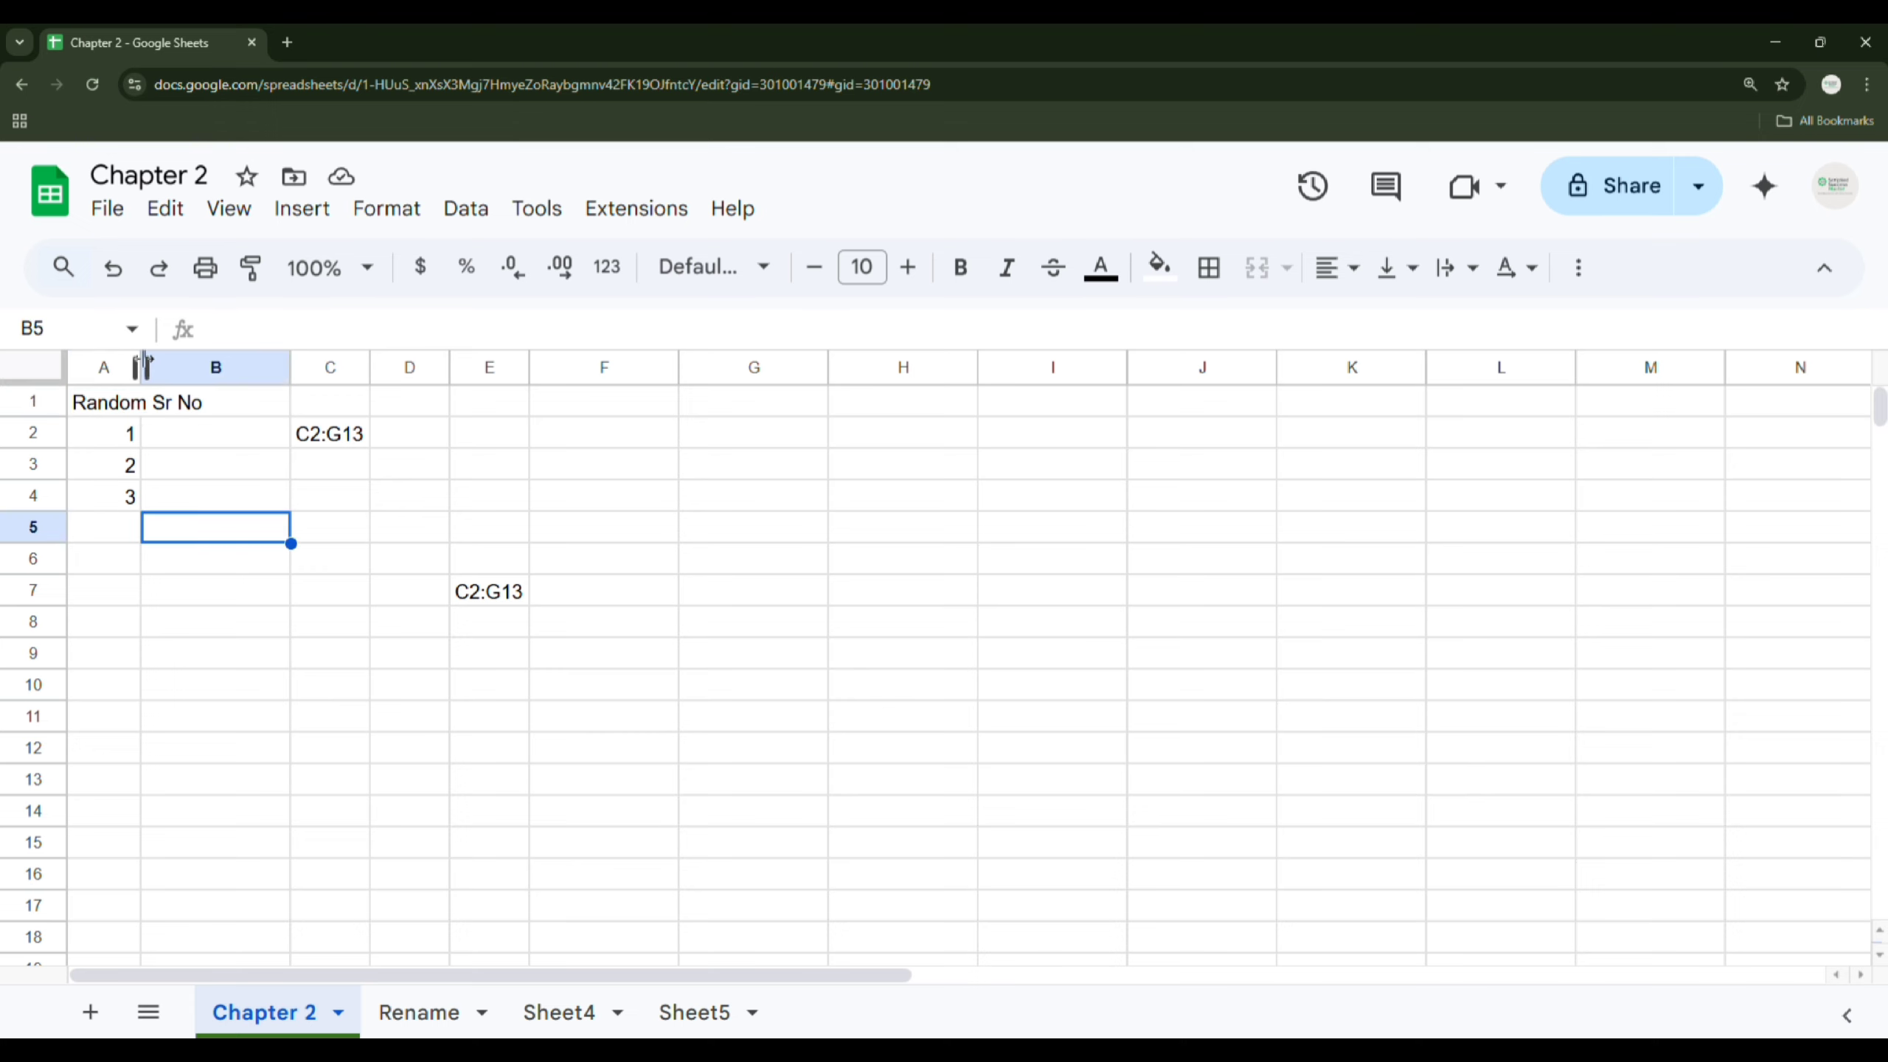
left_click_drag(140, 367, 209, 367)
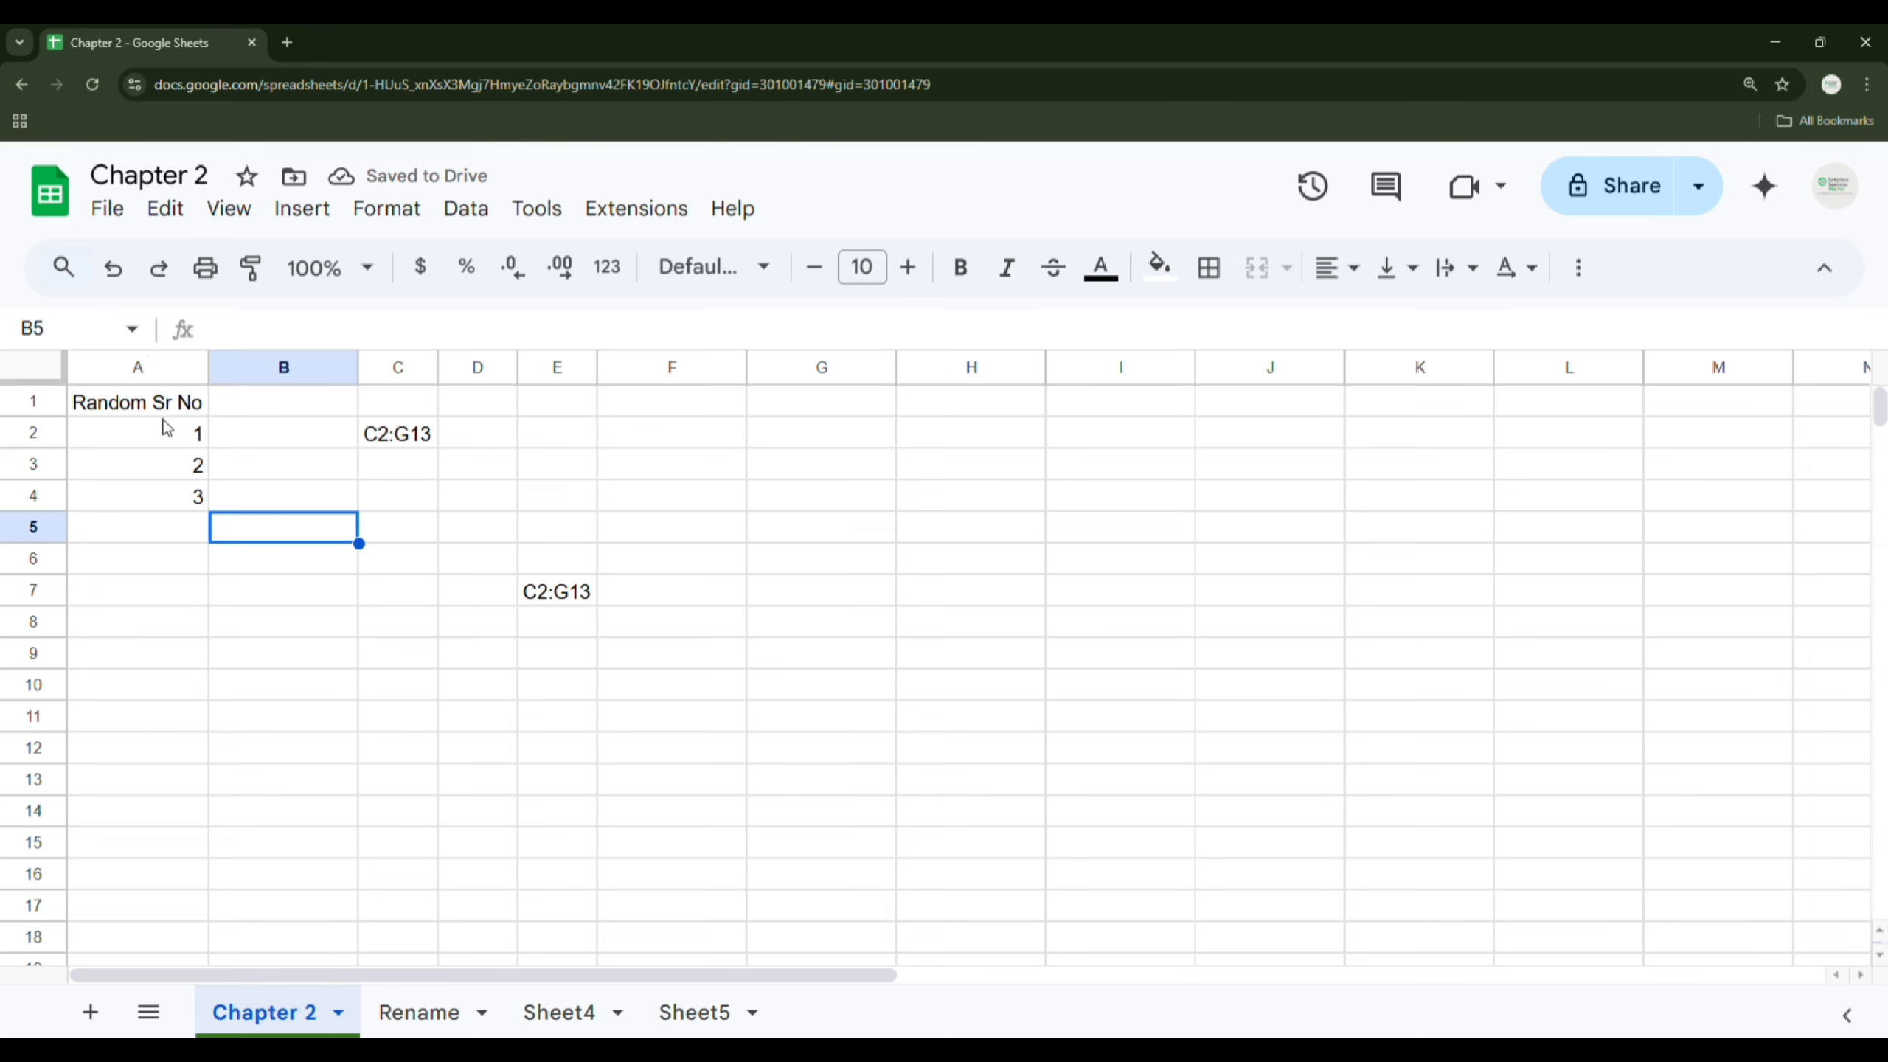
Step: Wrap the heading in cell A1 within a narrowed column A, leaving the column just wide enough for two lines of text
left_click_drag(209, 367, 130, 402)
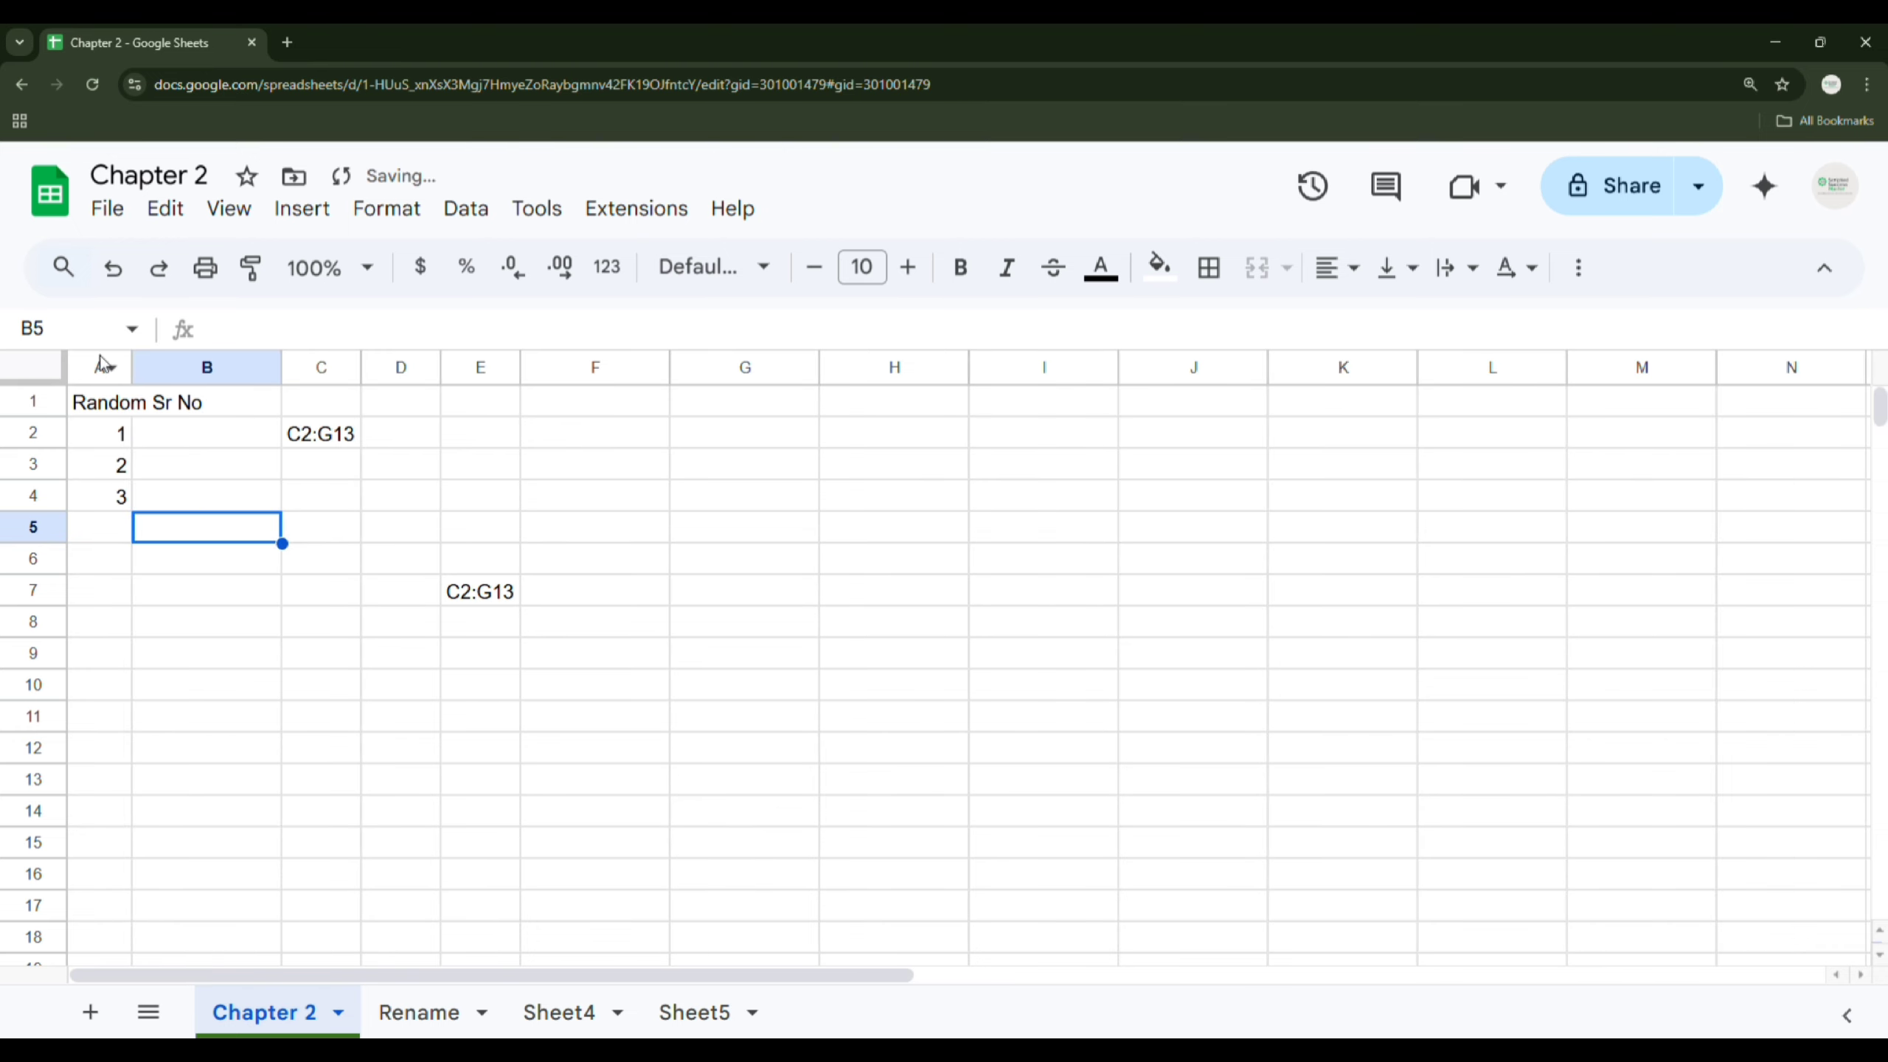
left_click(102, 406)
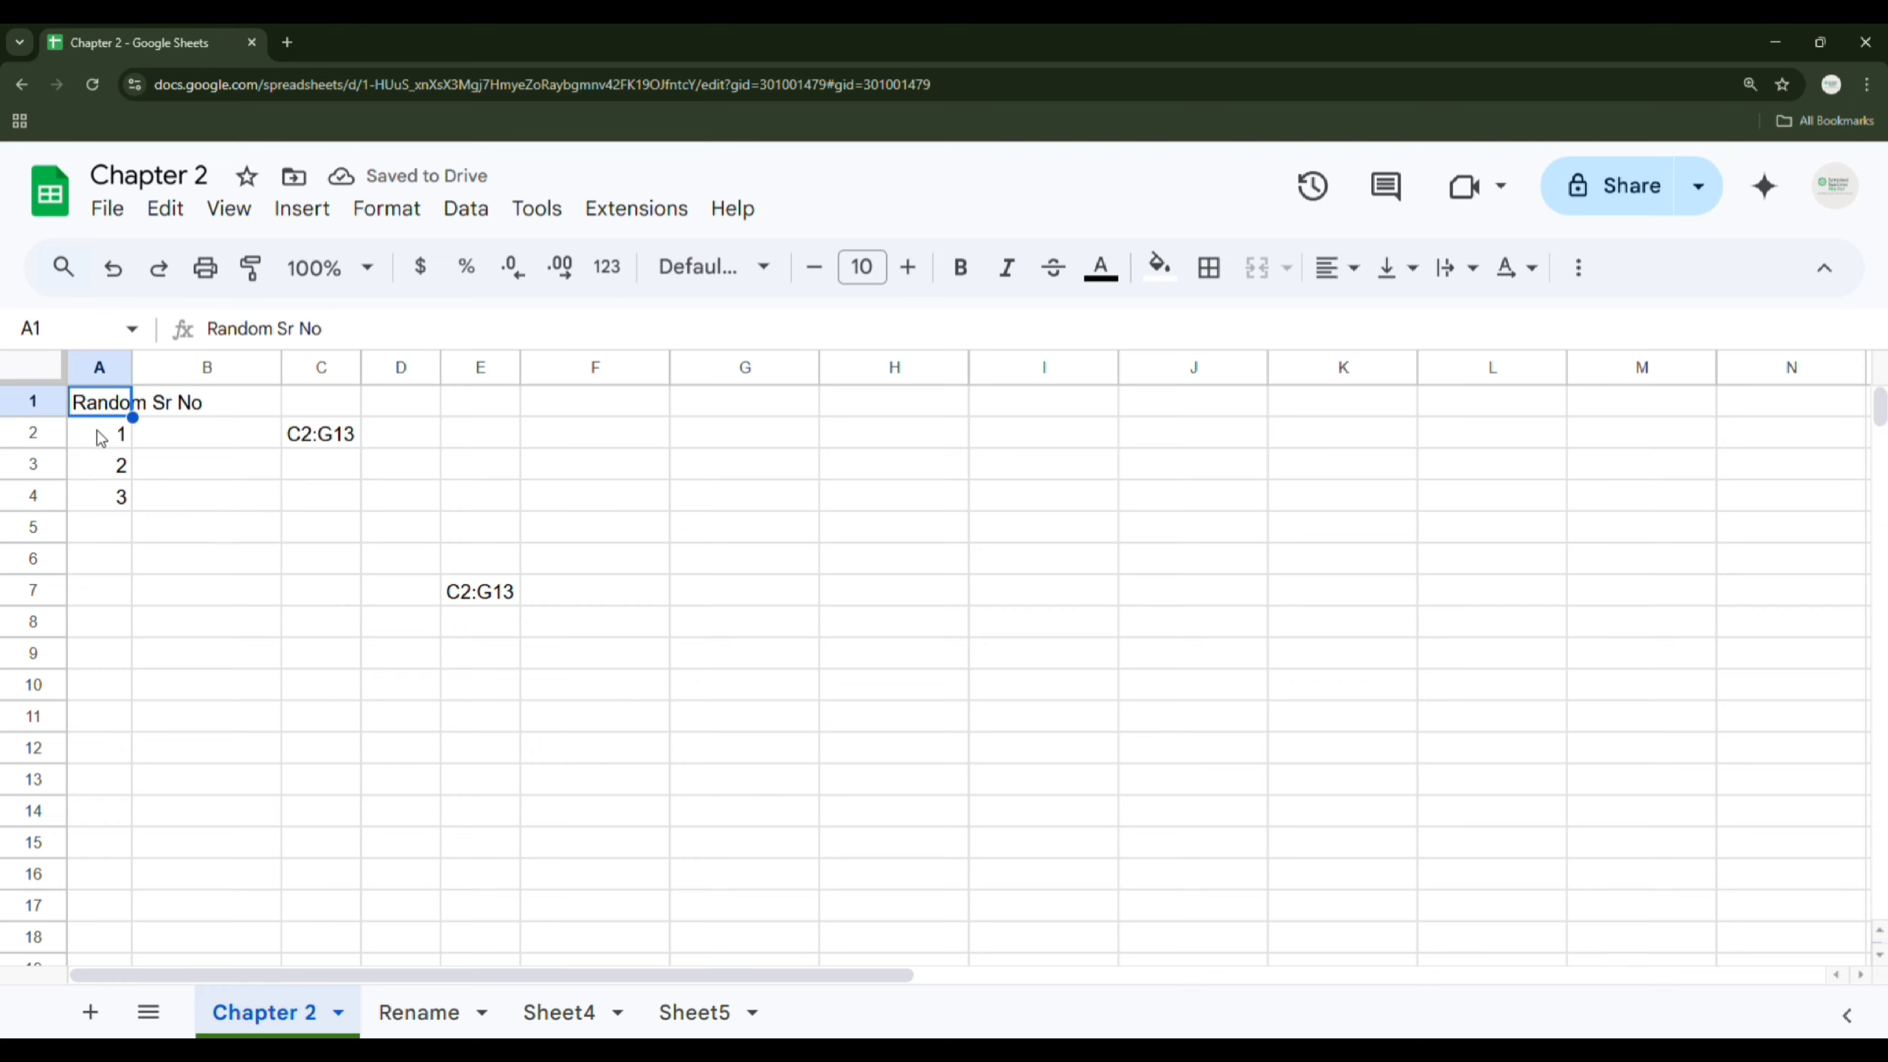
left_click(1472, 278)
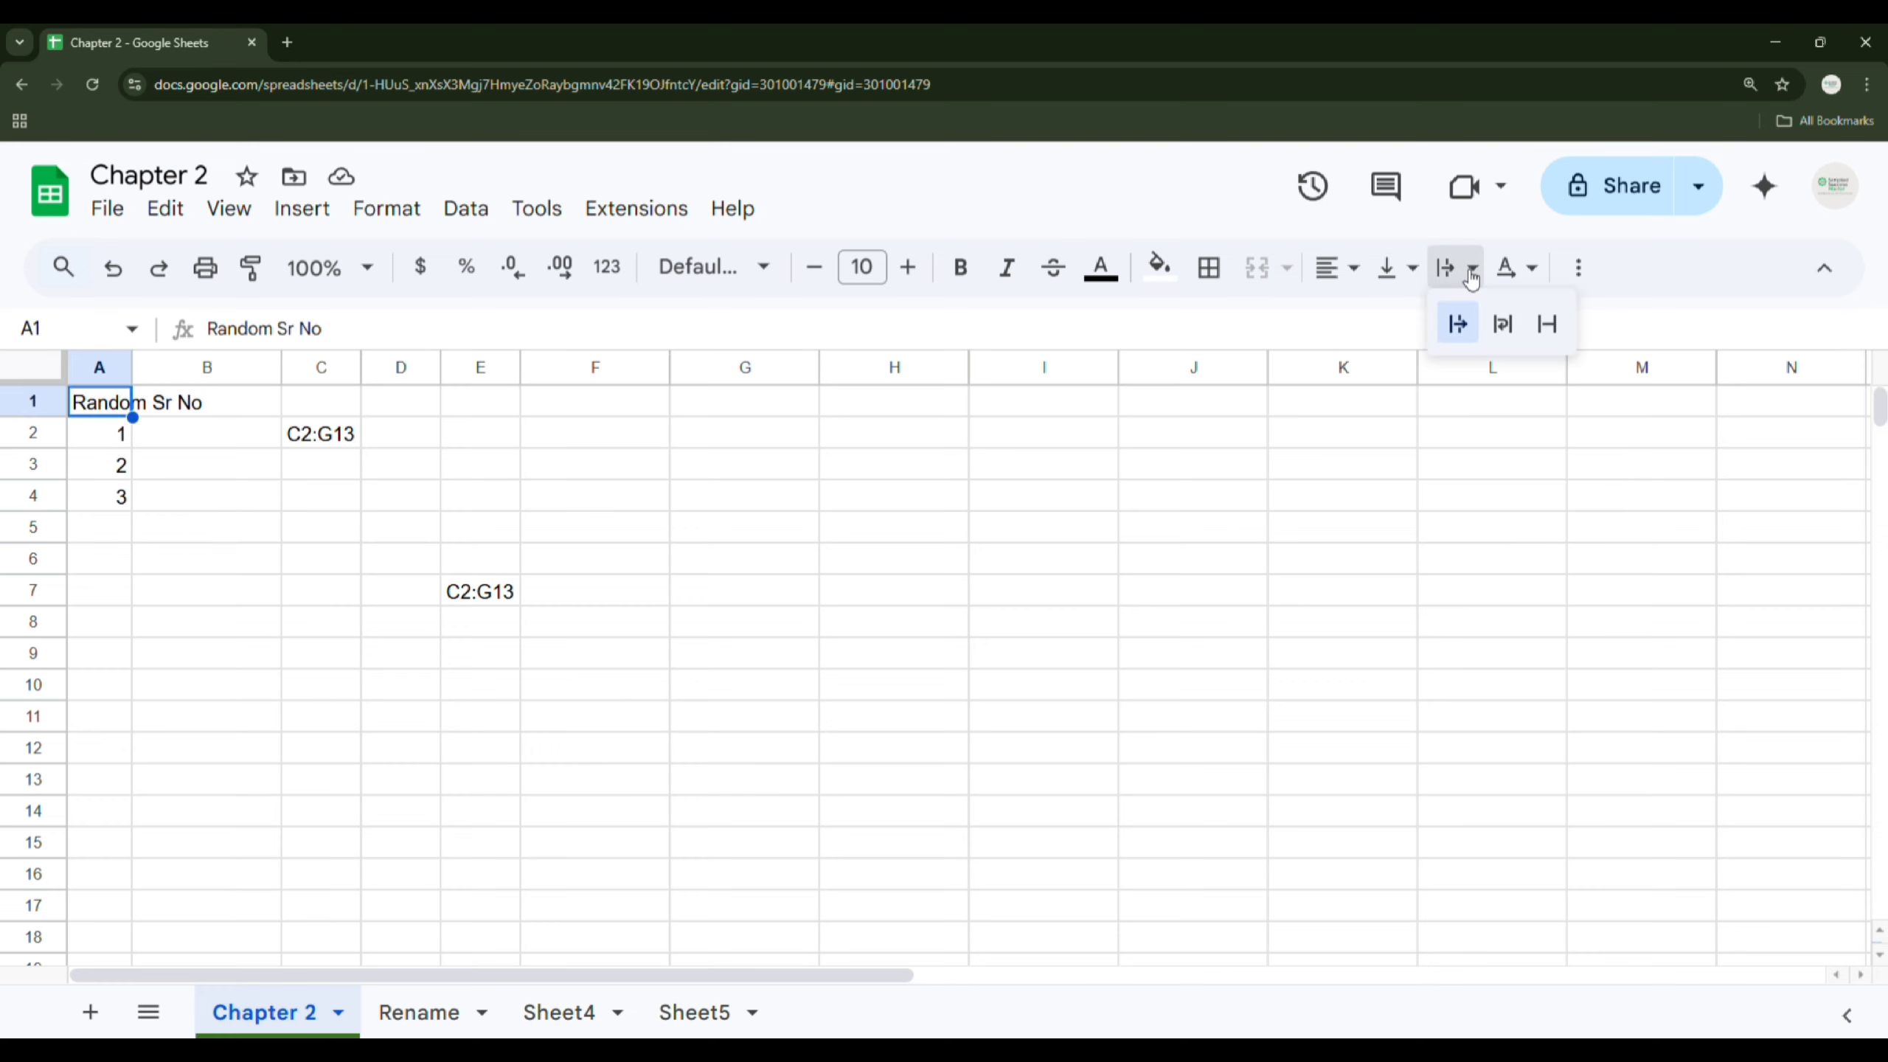
left_click(1503, 335)
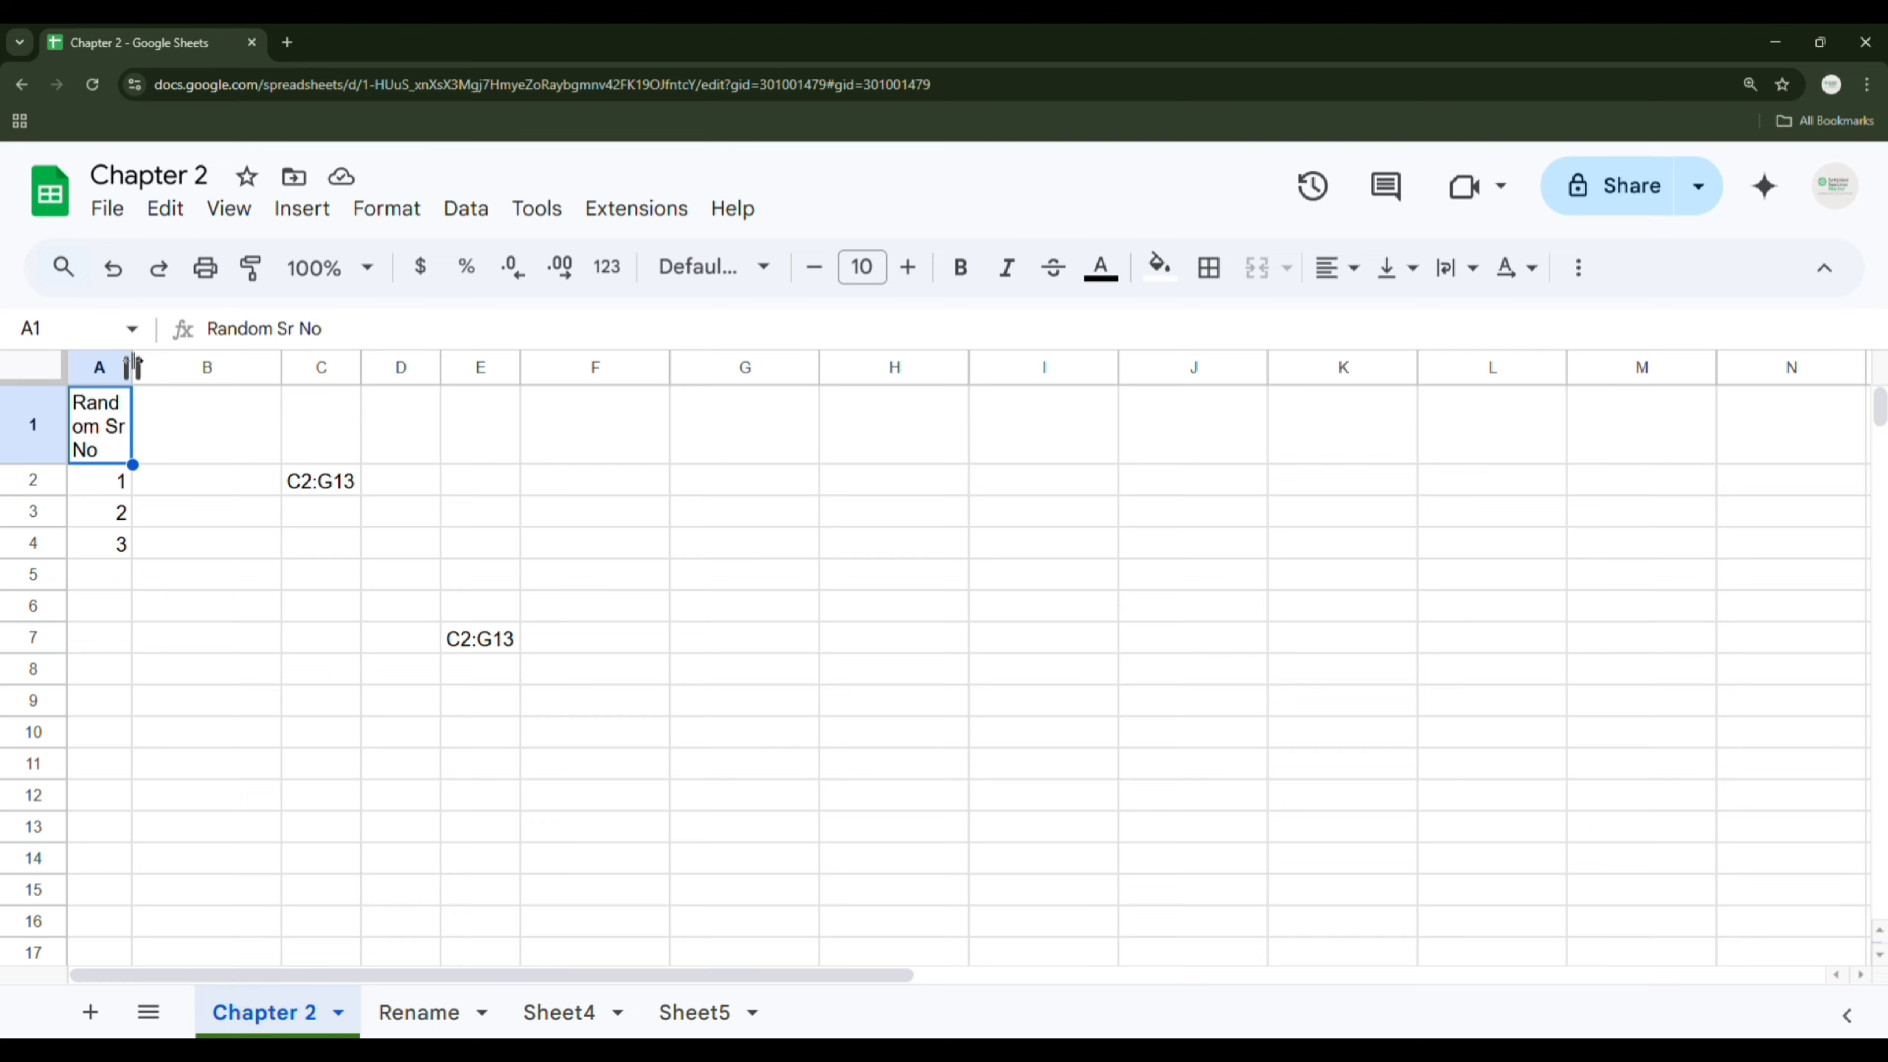
left_click_drag(133, 367, 152, 367)
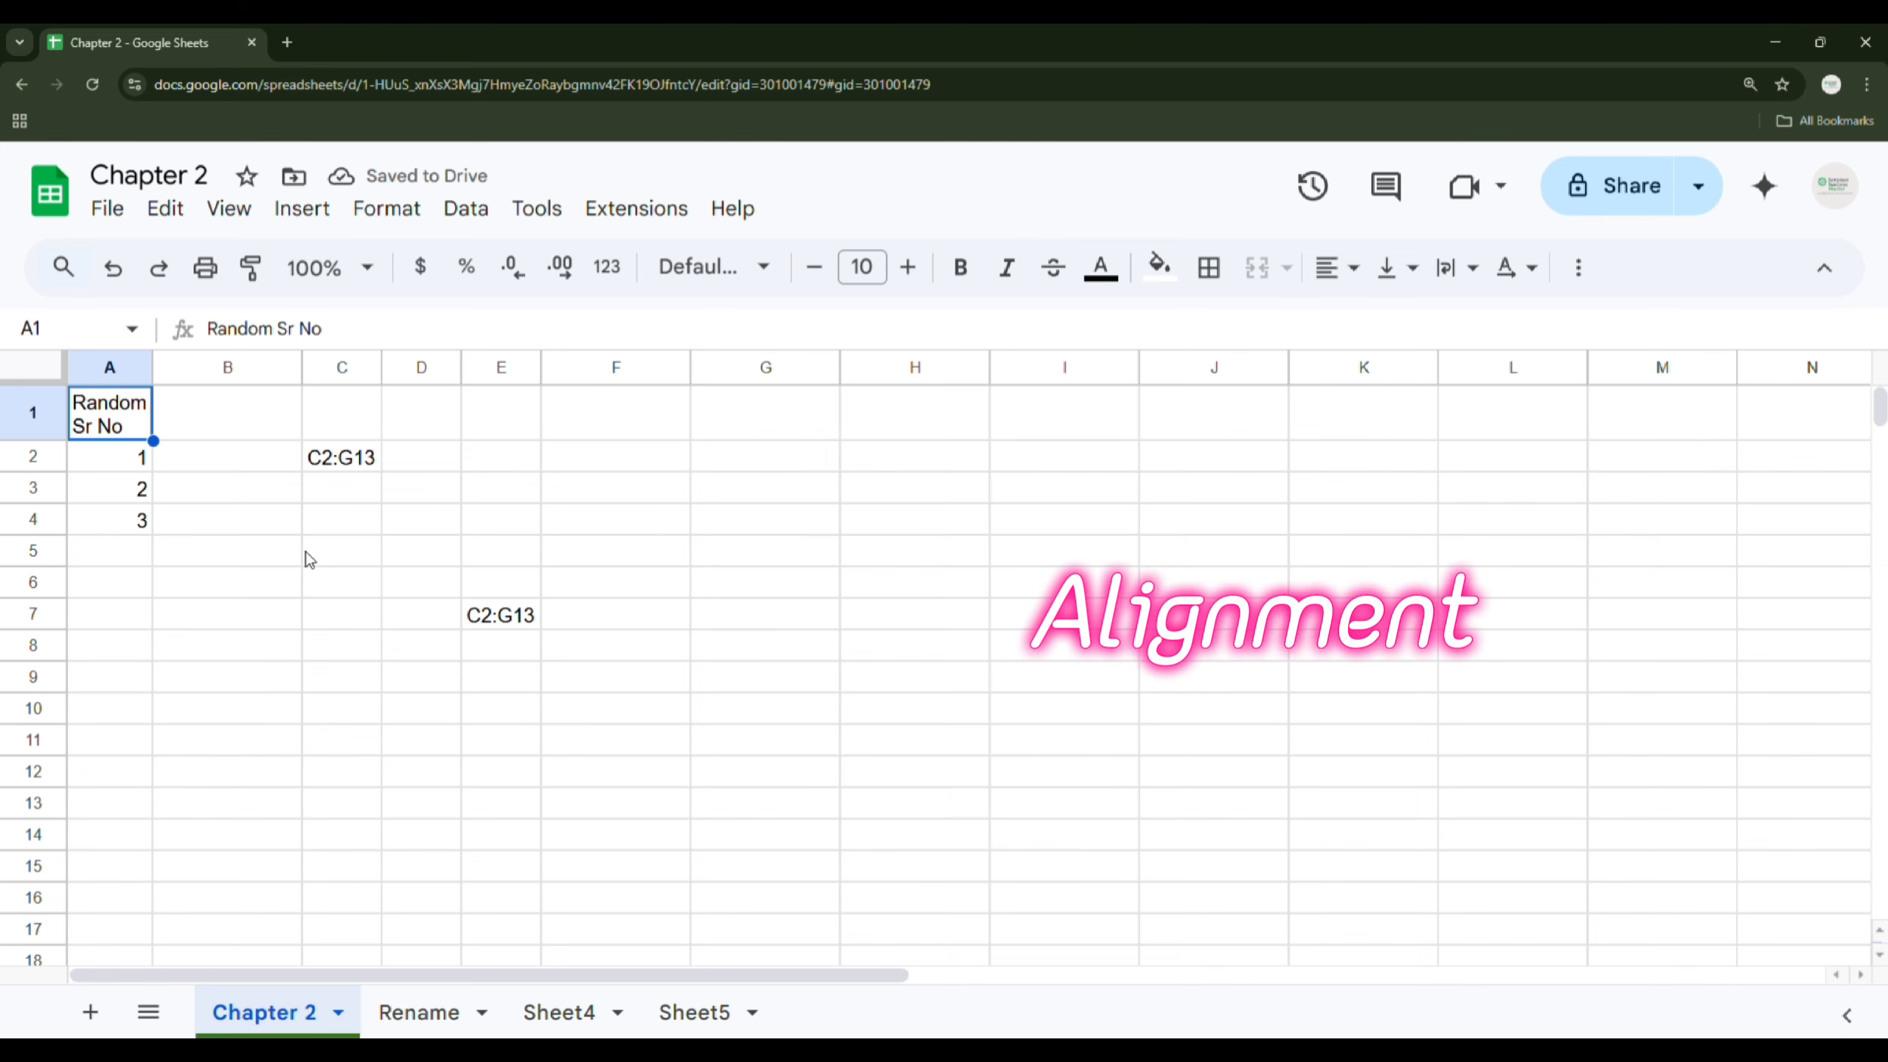
Step: Centre-align the whole of column A horizontally
left_click(107, 367)
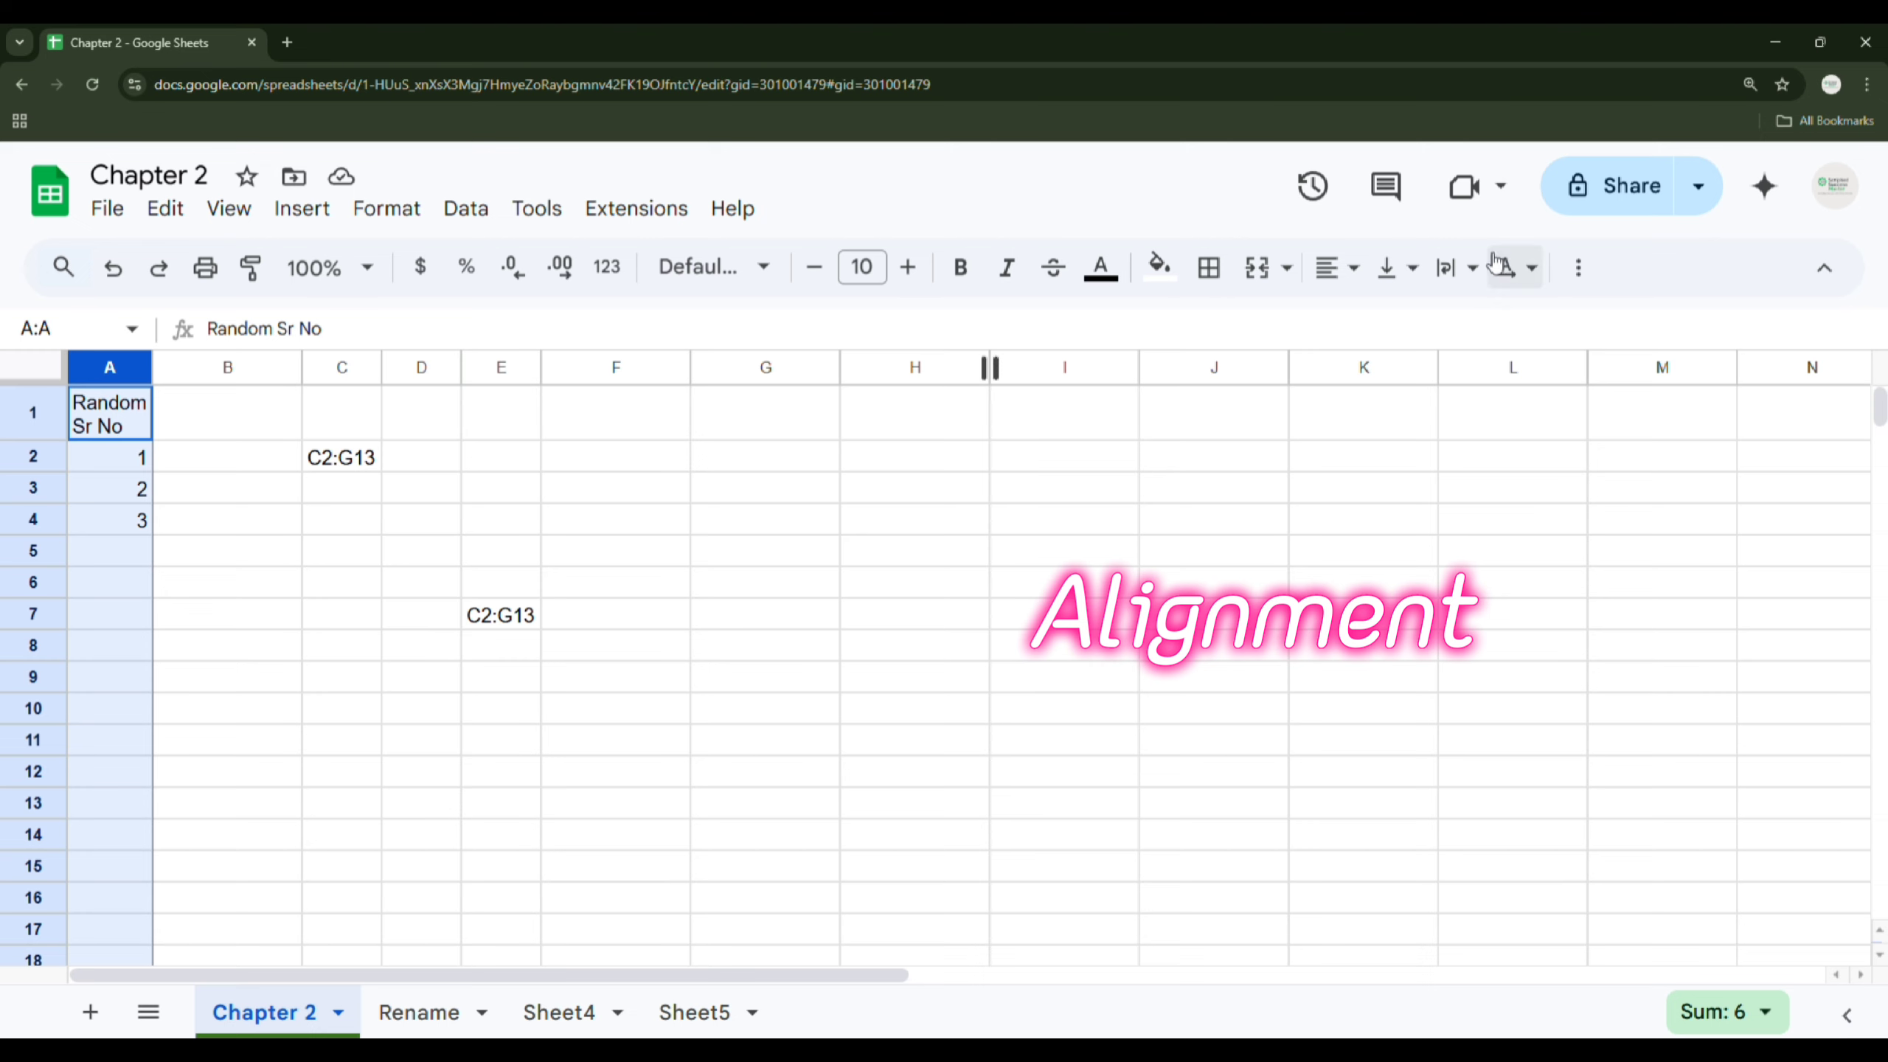
left_click(1351, 269)
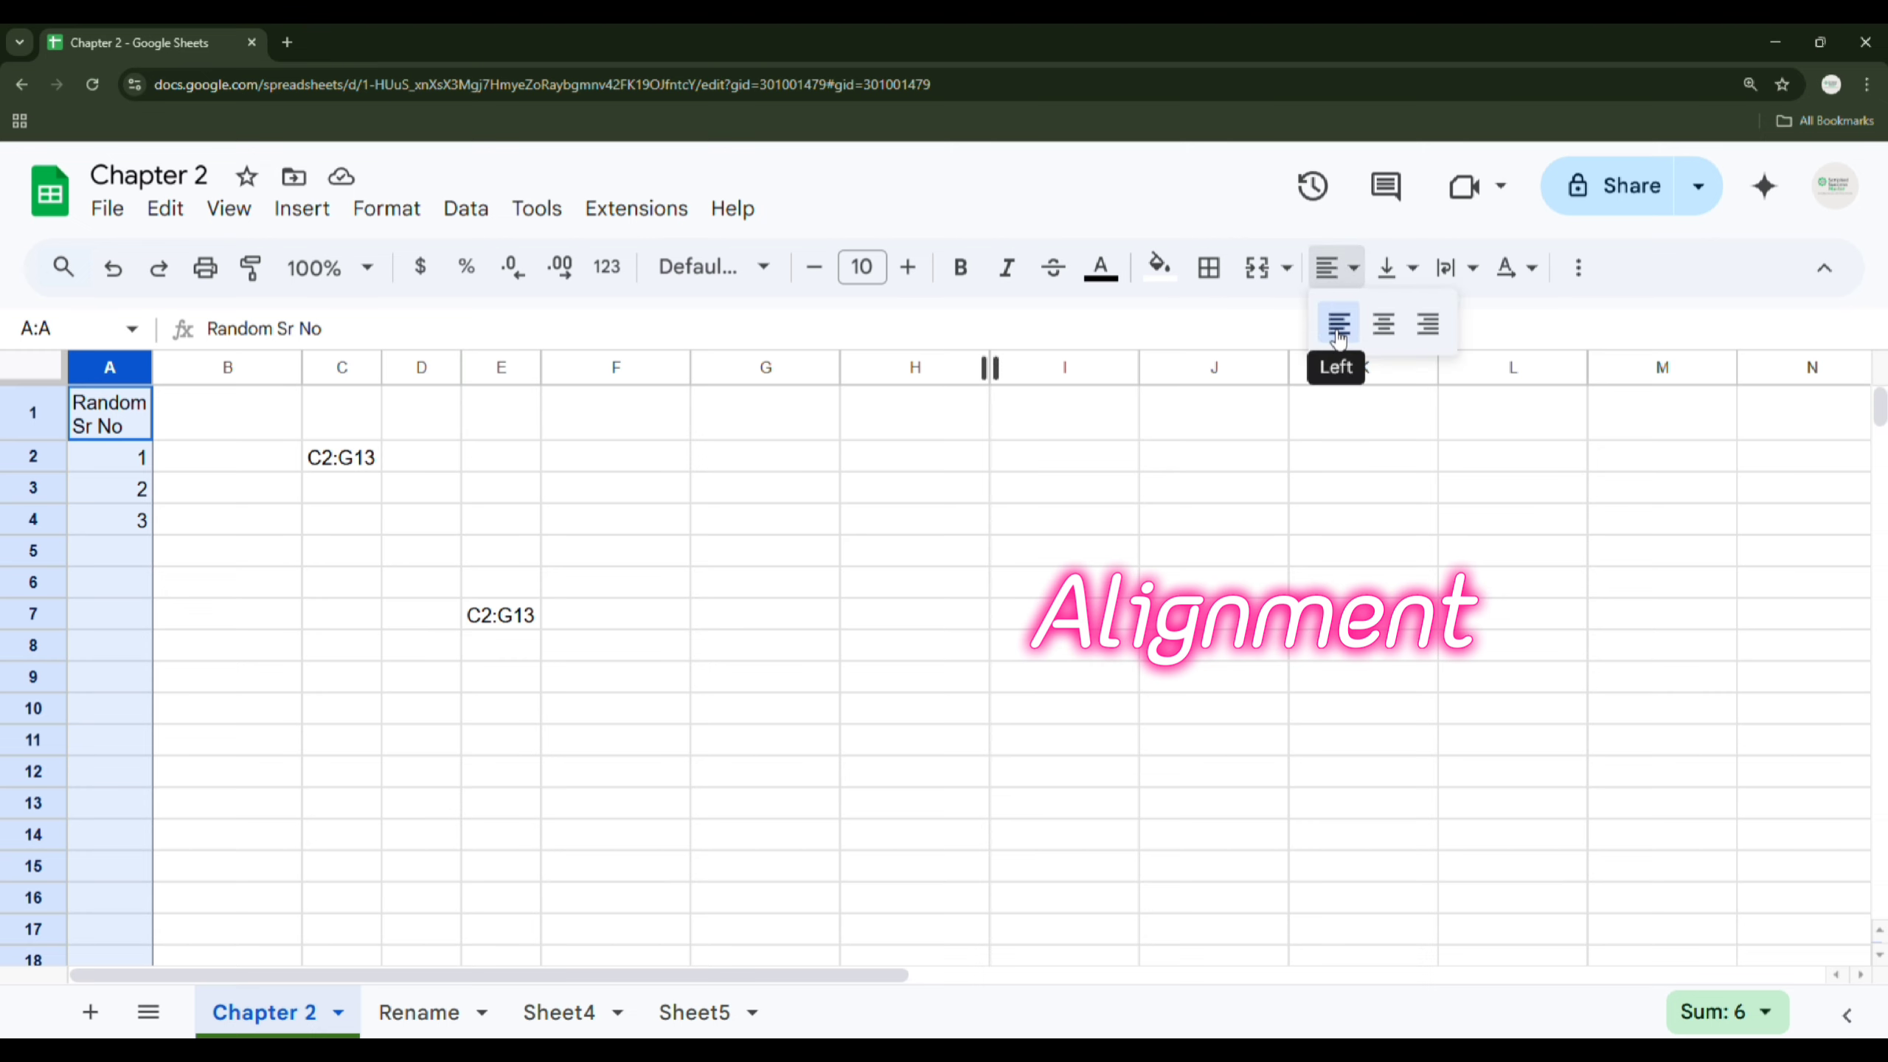
left_click(1392, 332)
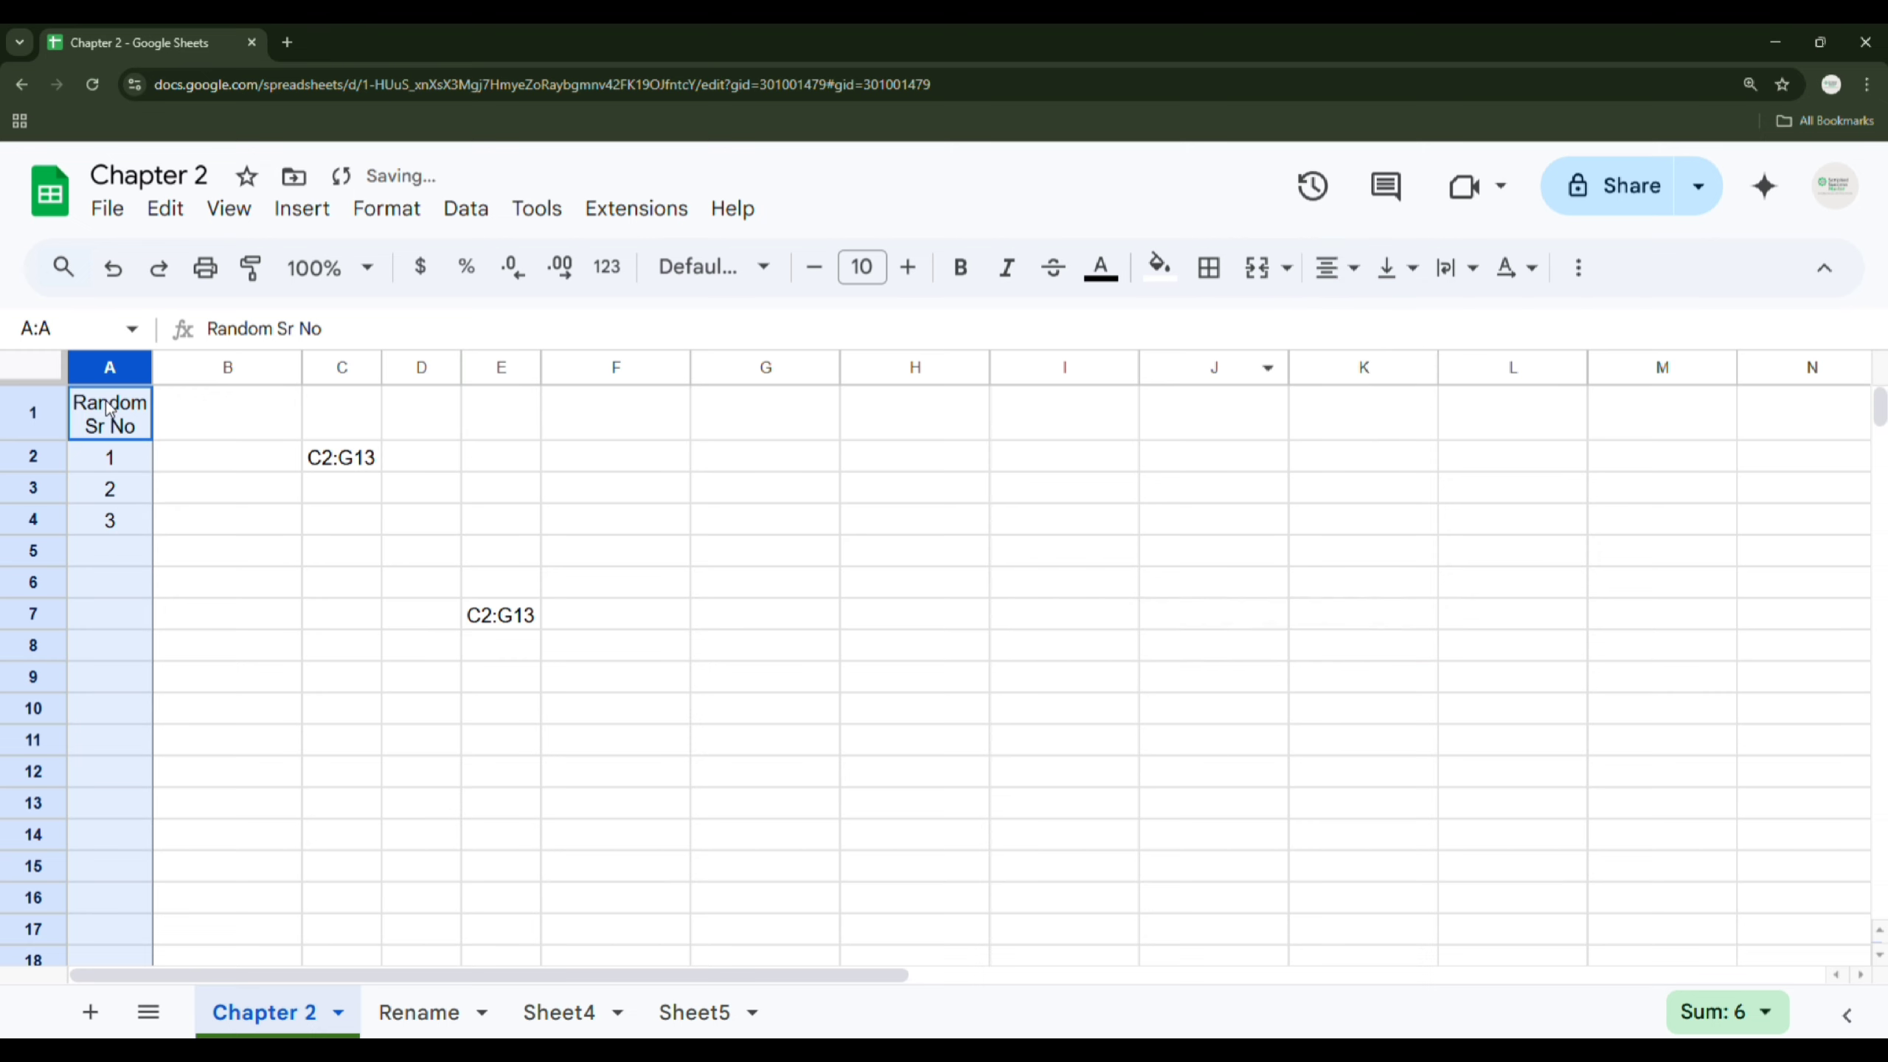
Step: Right-align column A, and switch it to left alignment
left_click(1331, 272)
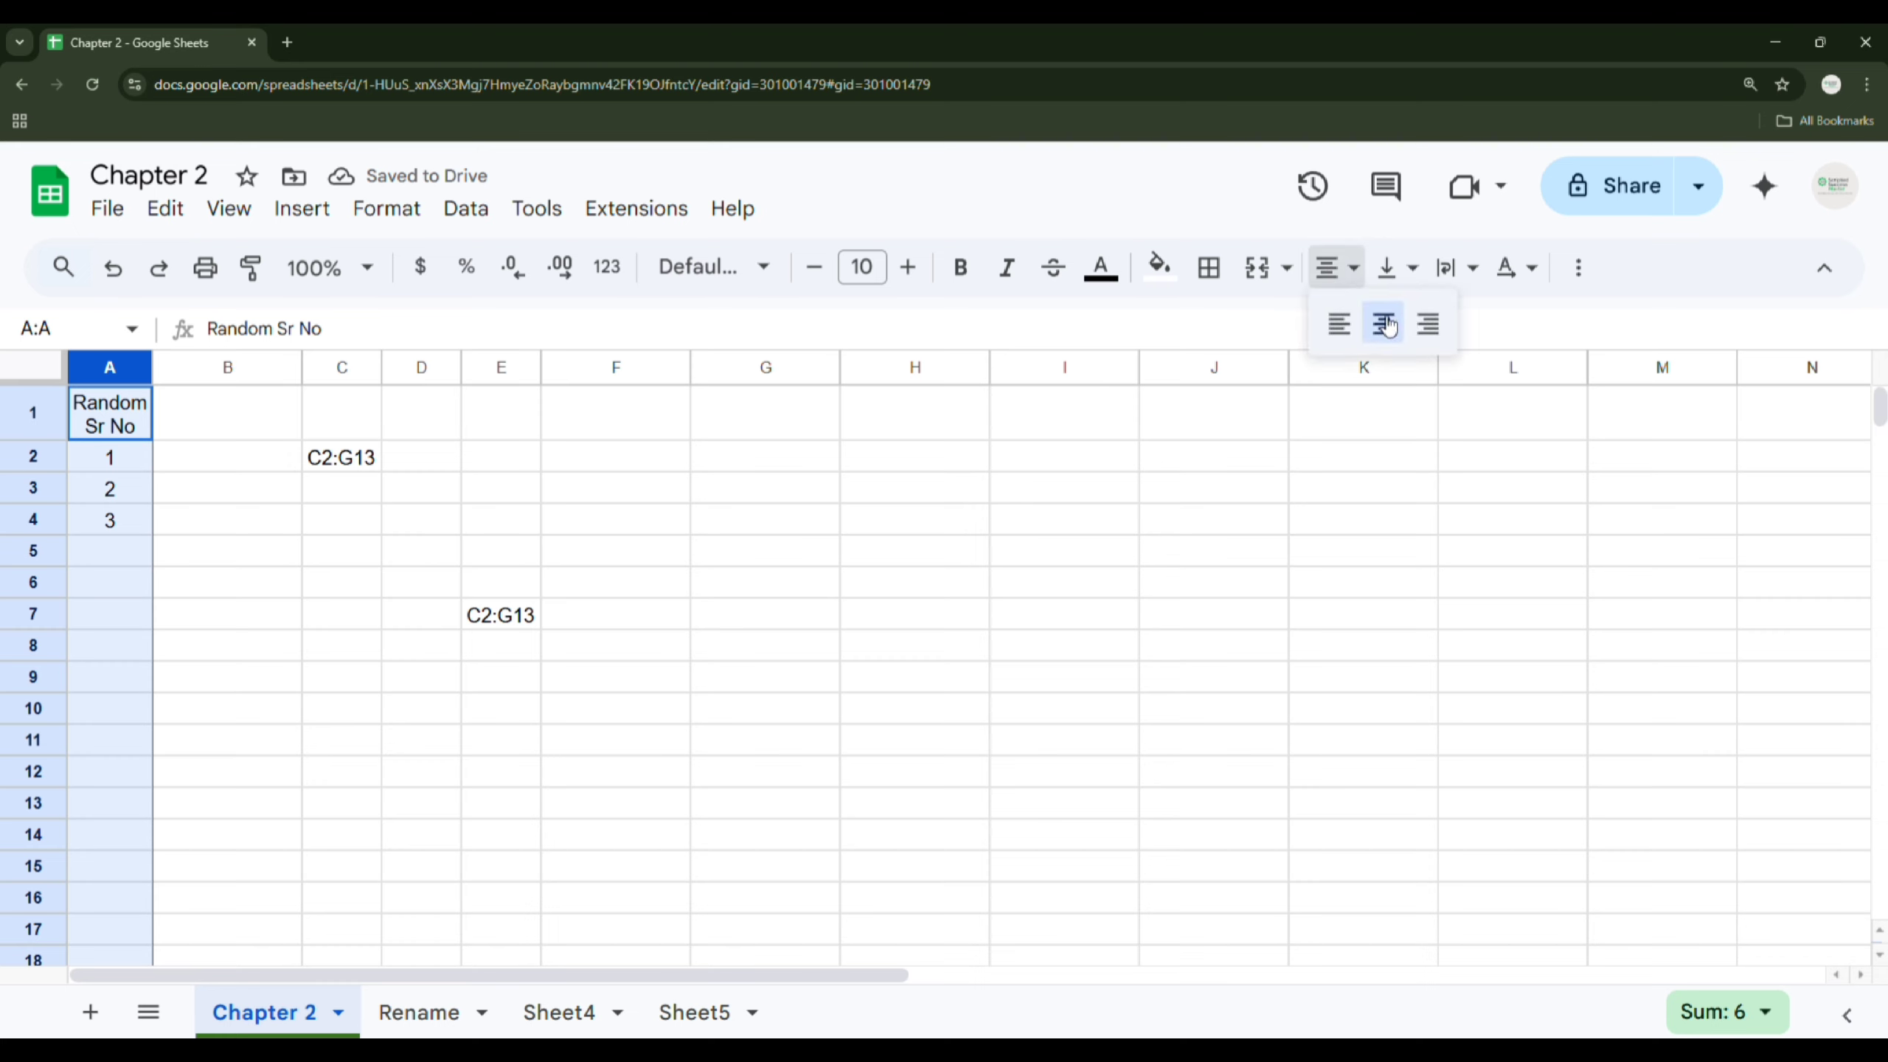
left_click(1425, 321)
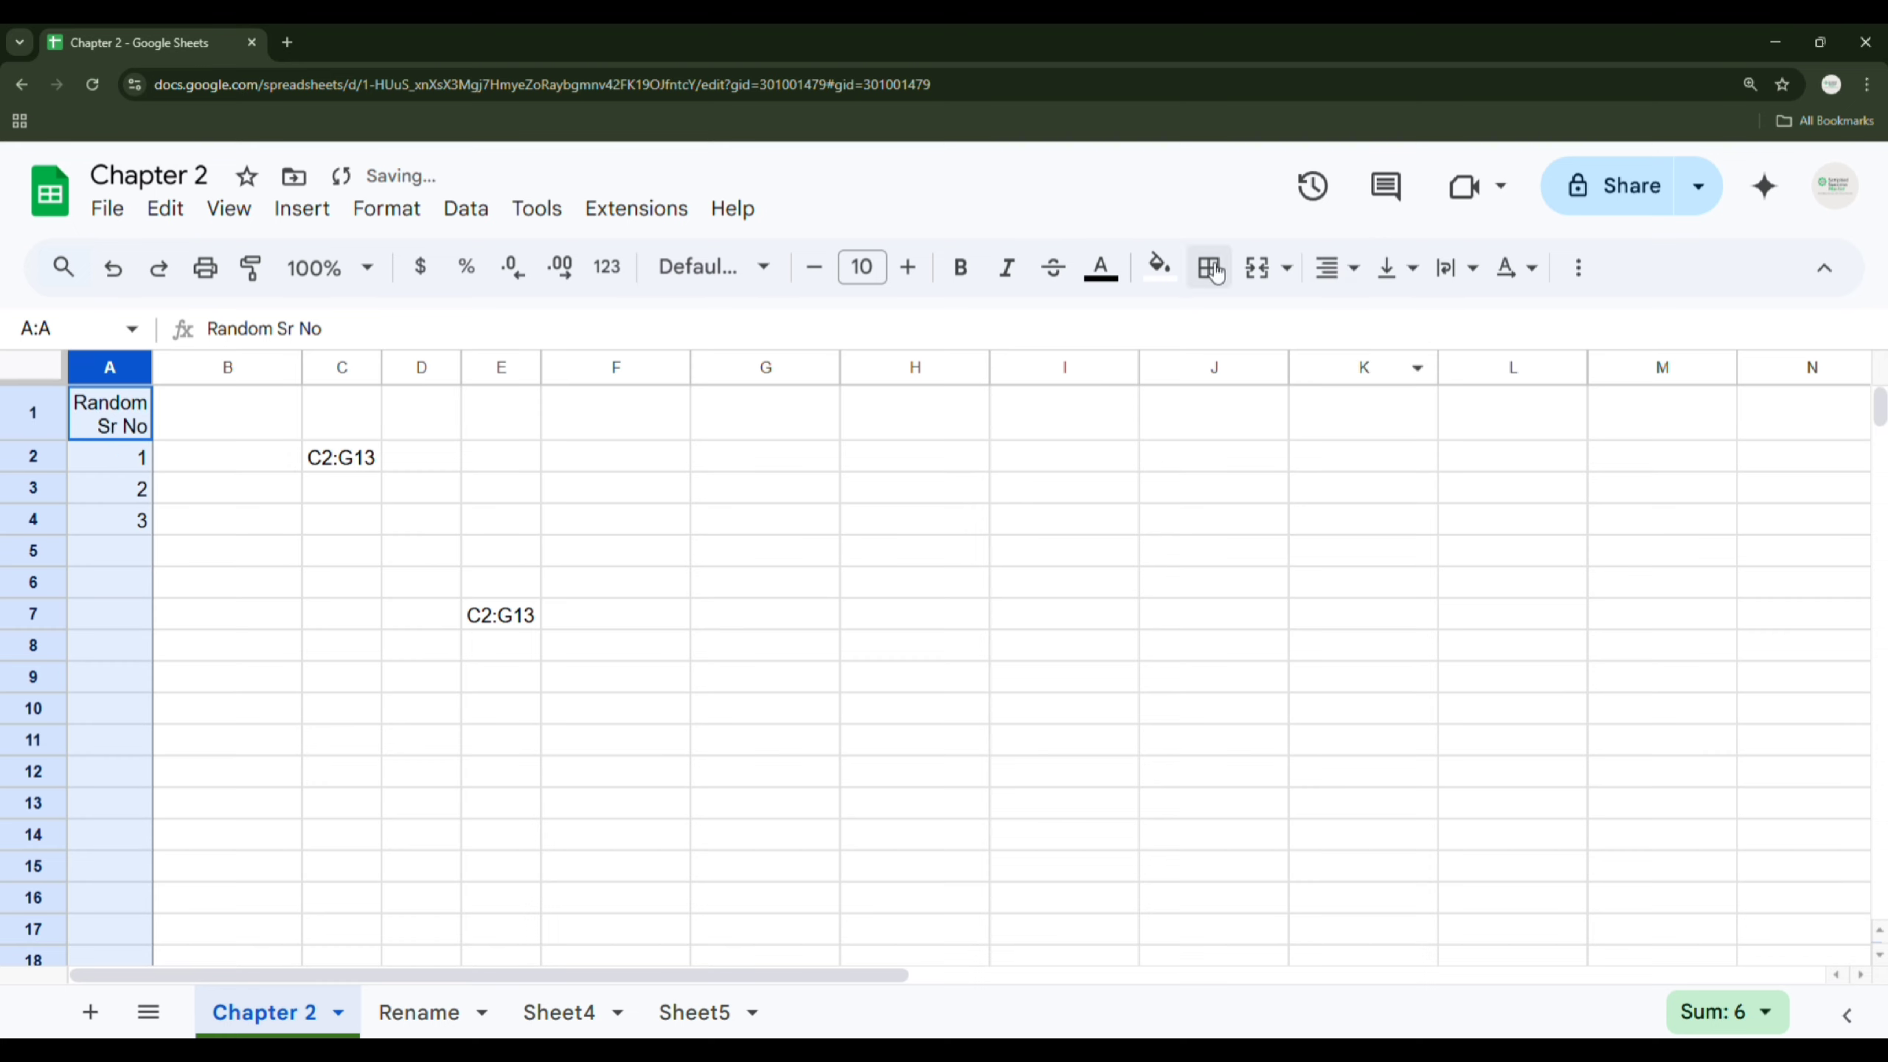
left_click(1331, 269)
left_click(1341, 321)
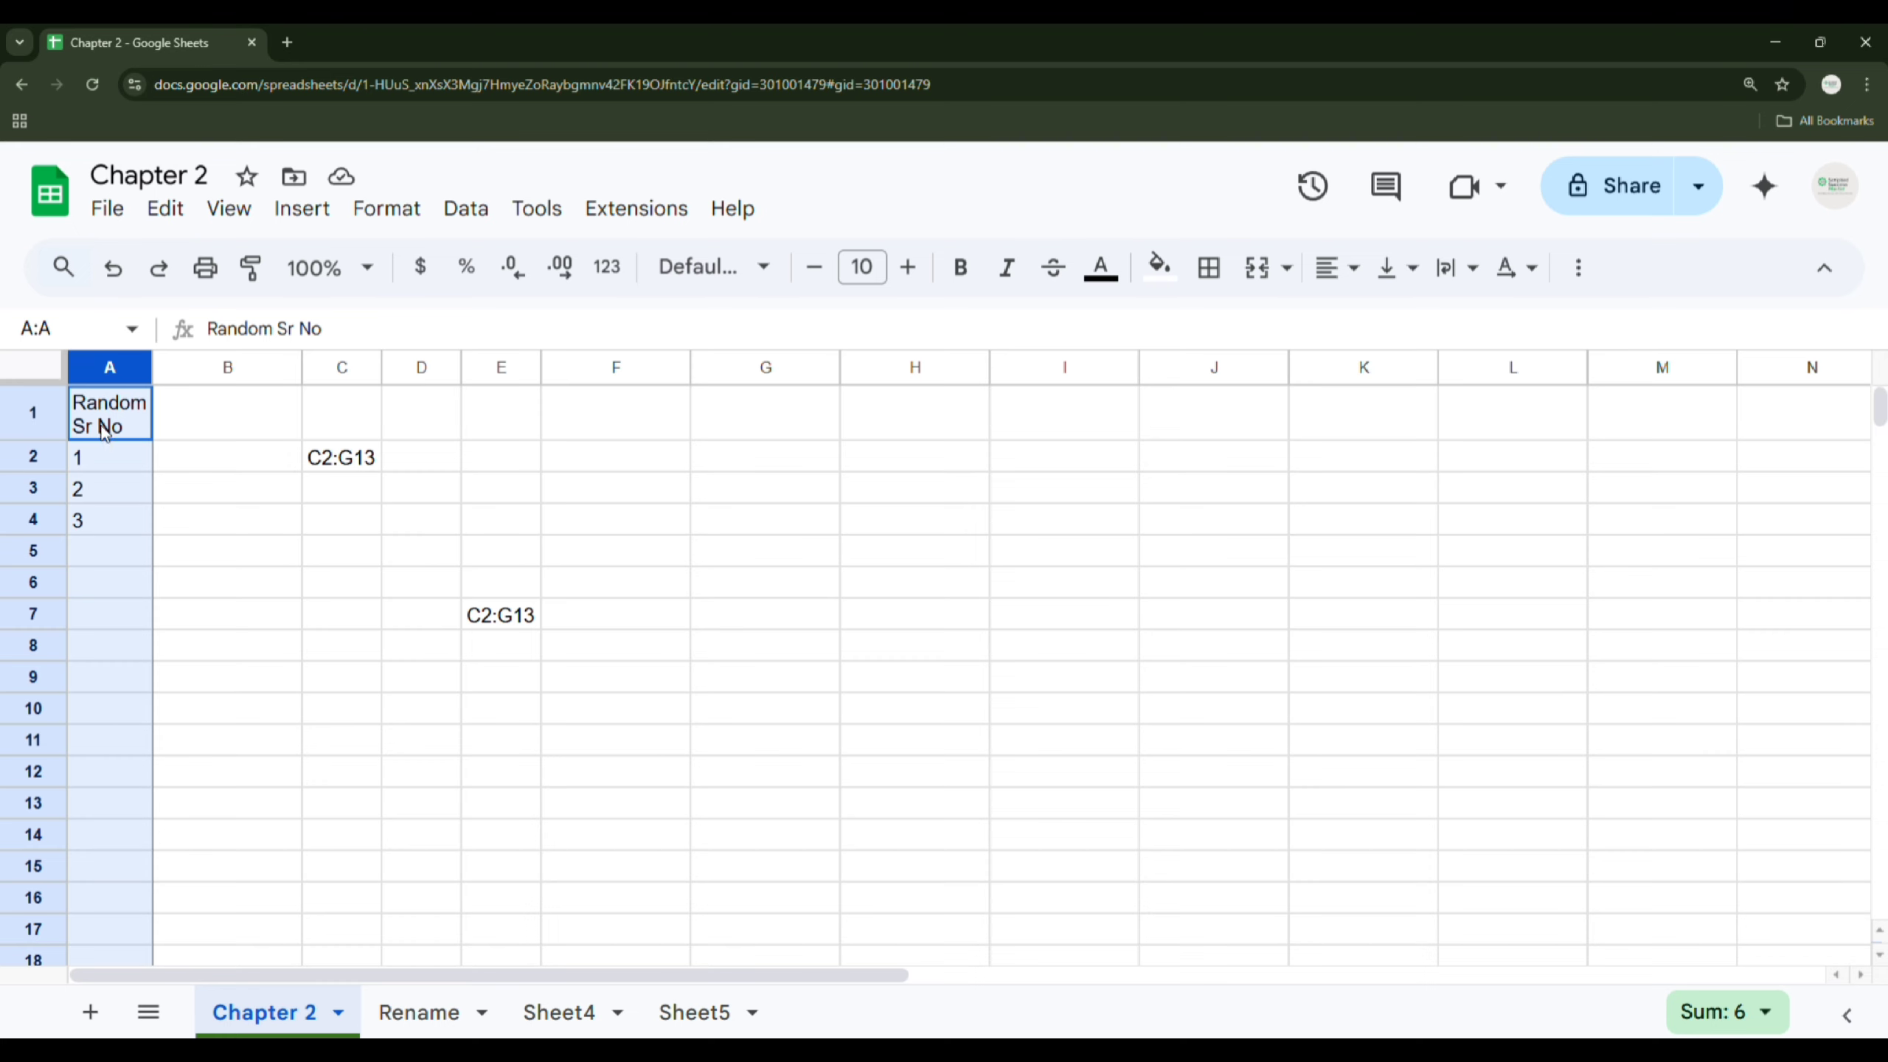
Step: Fill the heading from A1 down to A8 and widen column A, and undo both changes
left_click_drag(128, 421, 134, 659)
key("ctrl+d")
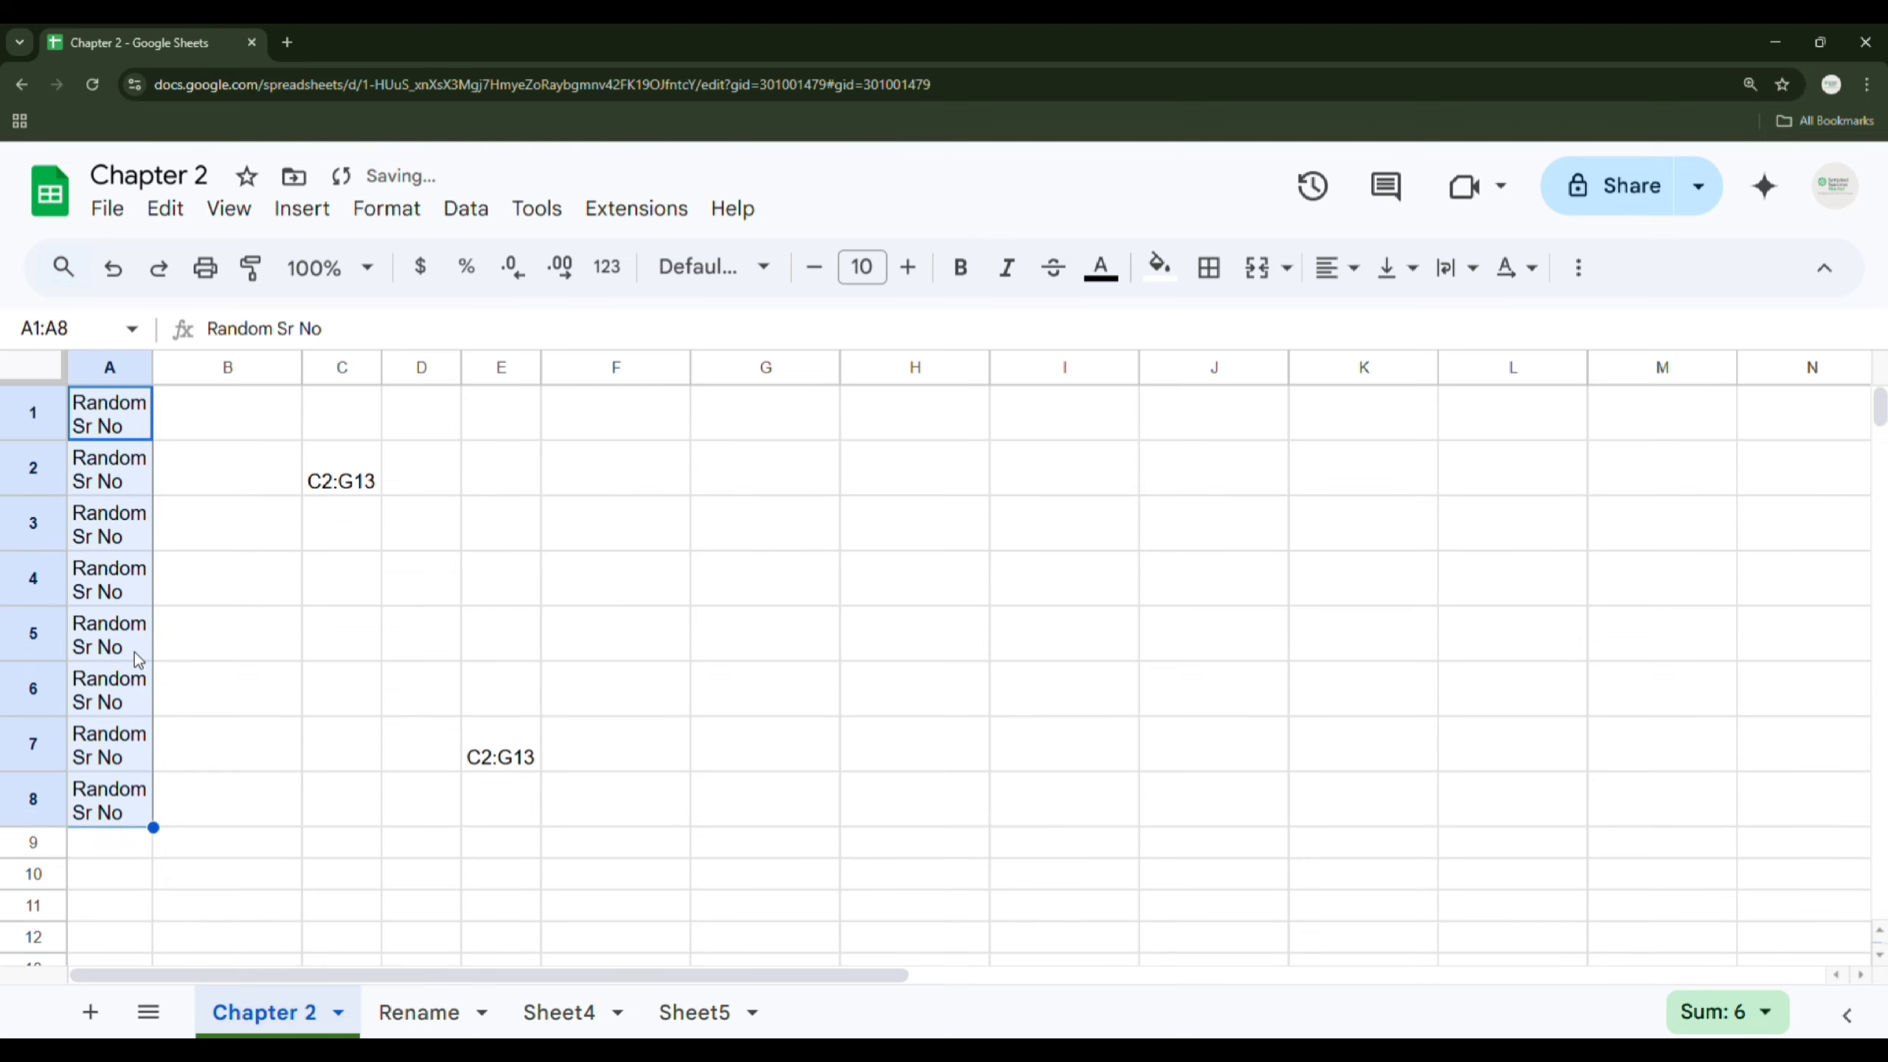
left_click_drag(152, 366, 264, 366)
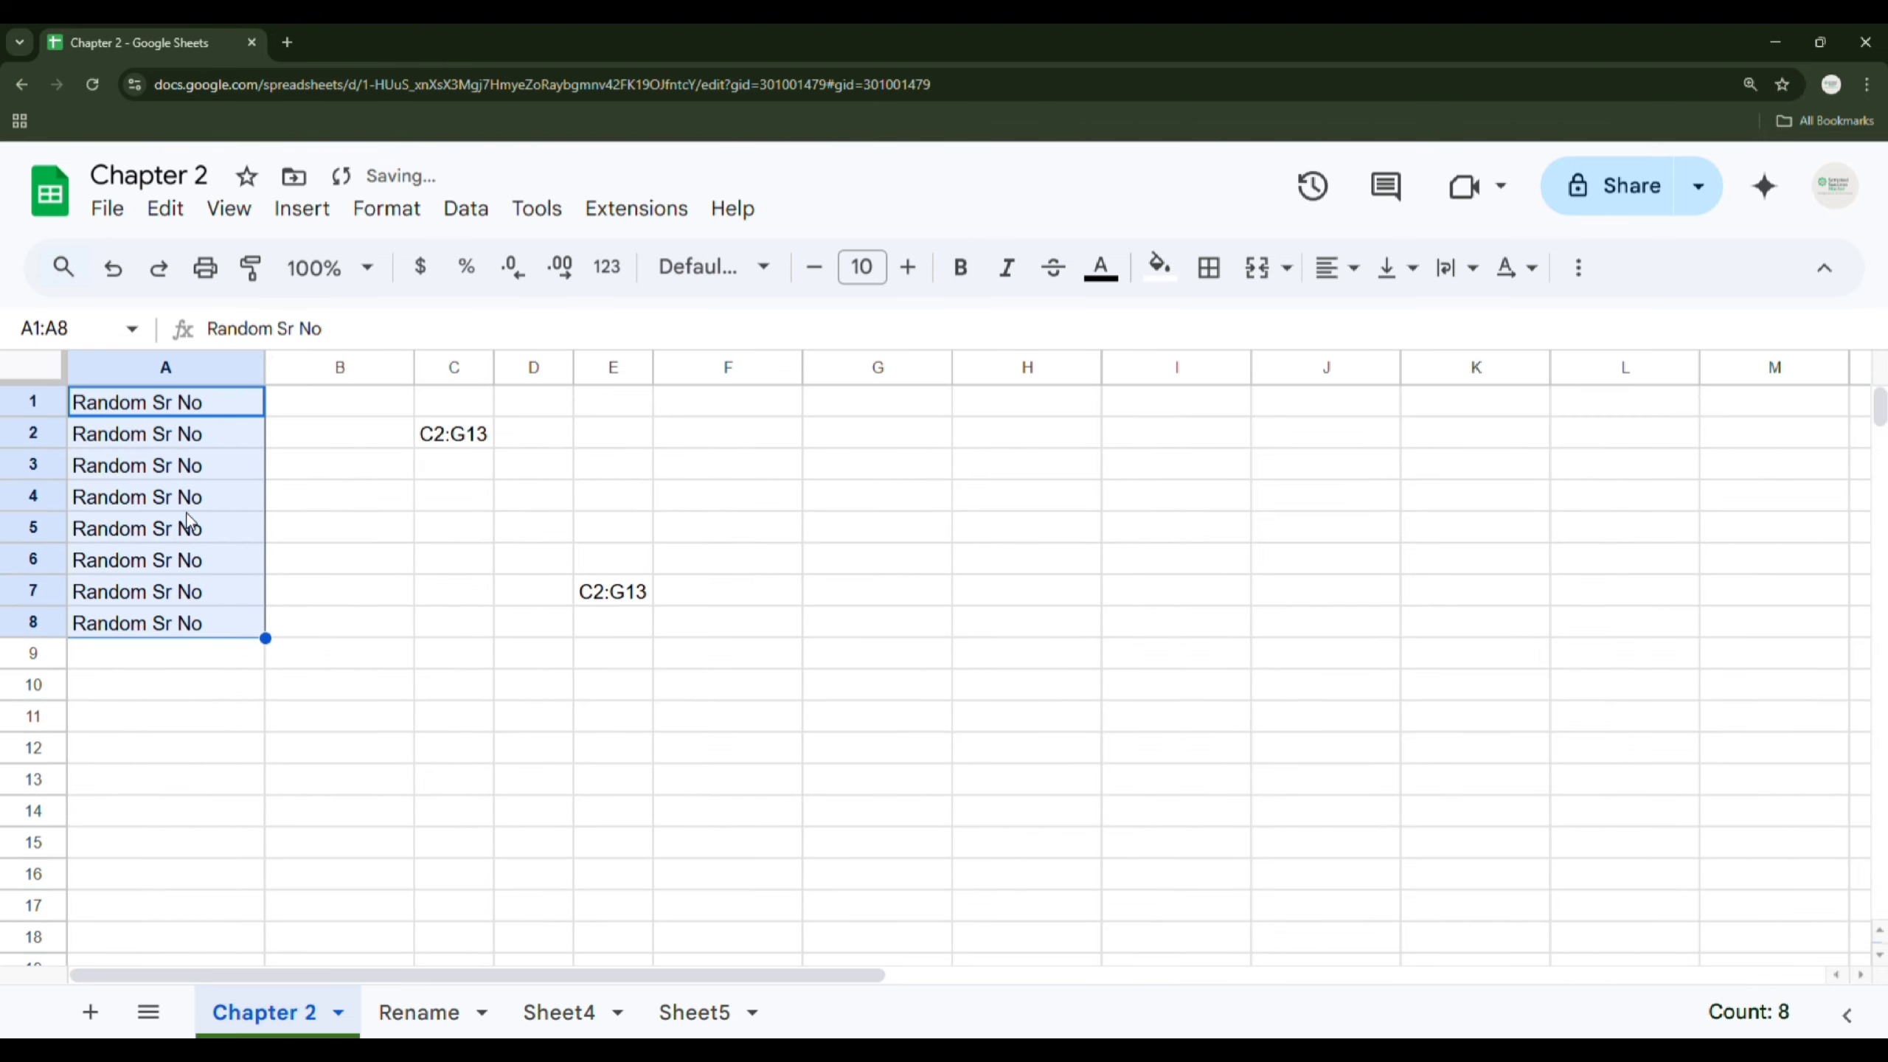
key("ctrl+z")
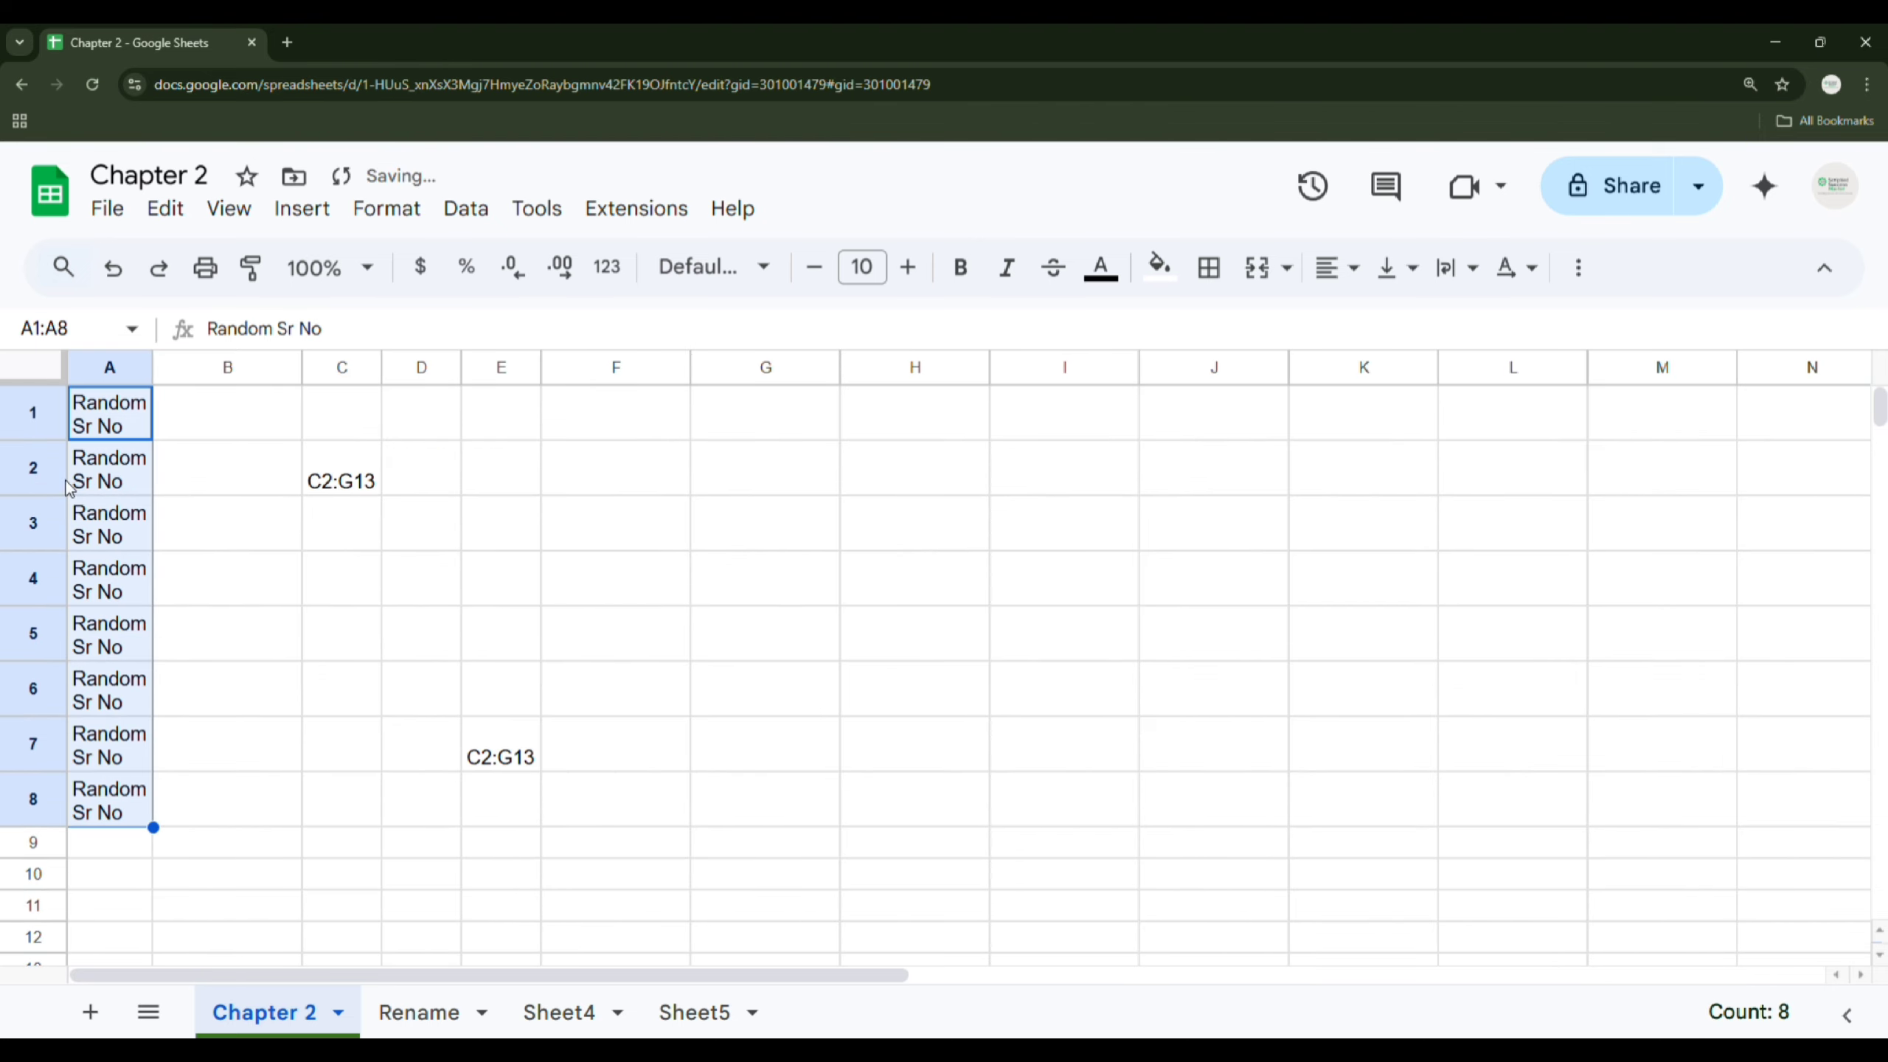
key("ctrl+z")
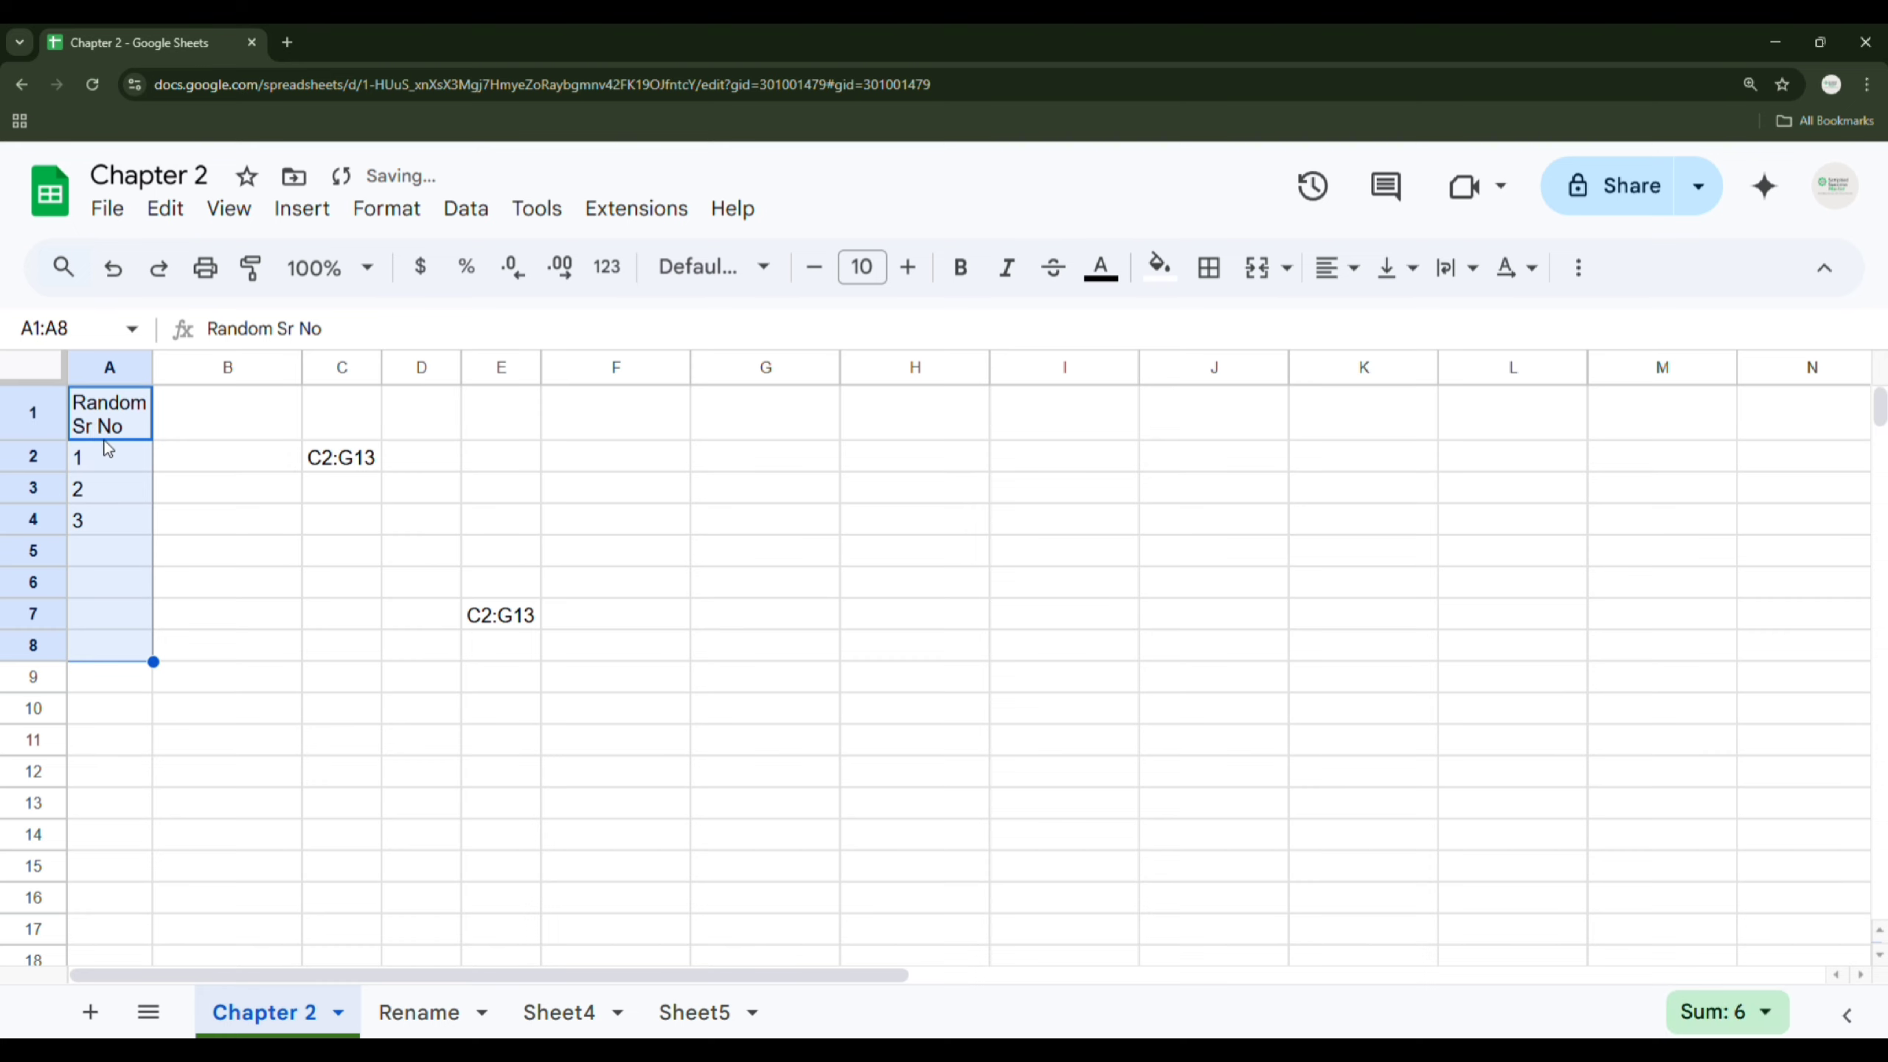
left_click_drag(107, 460, 116, 519)
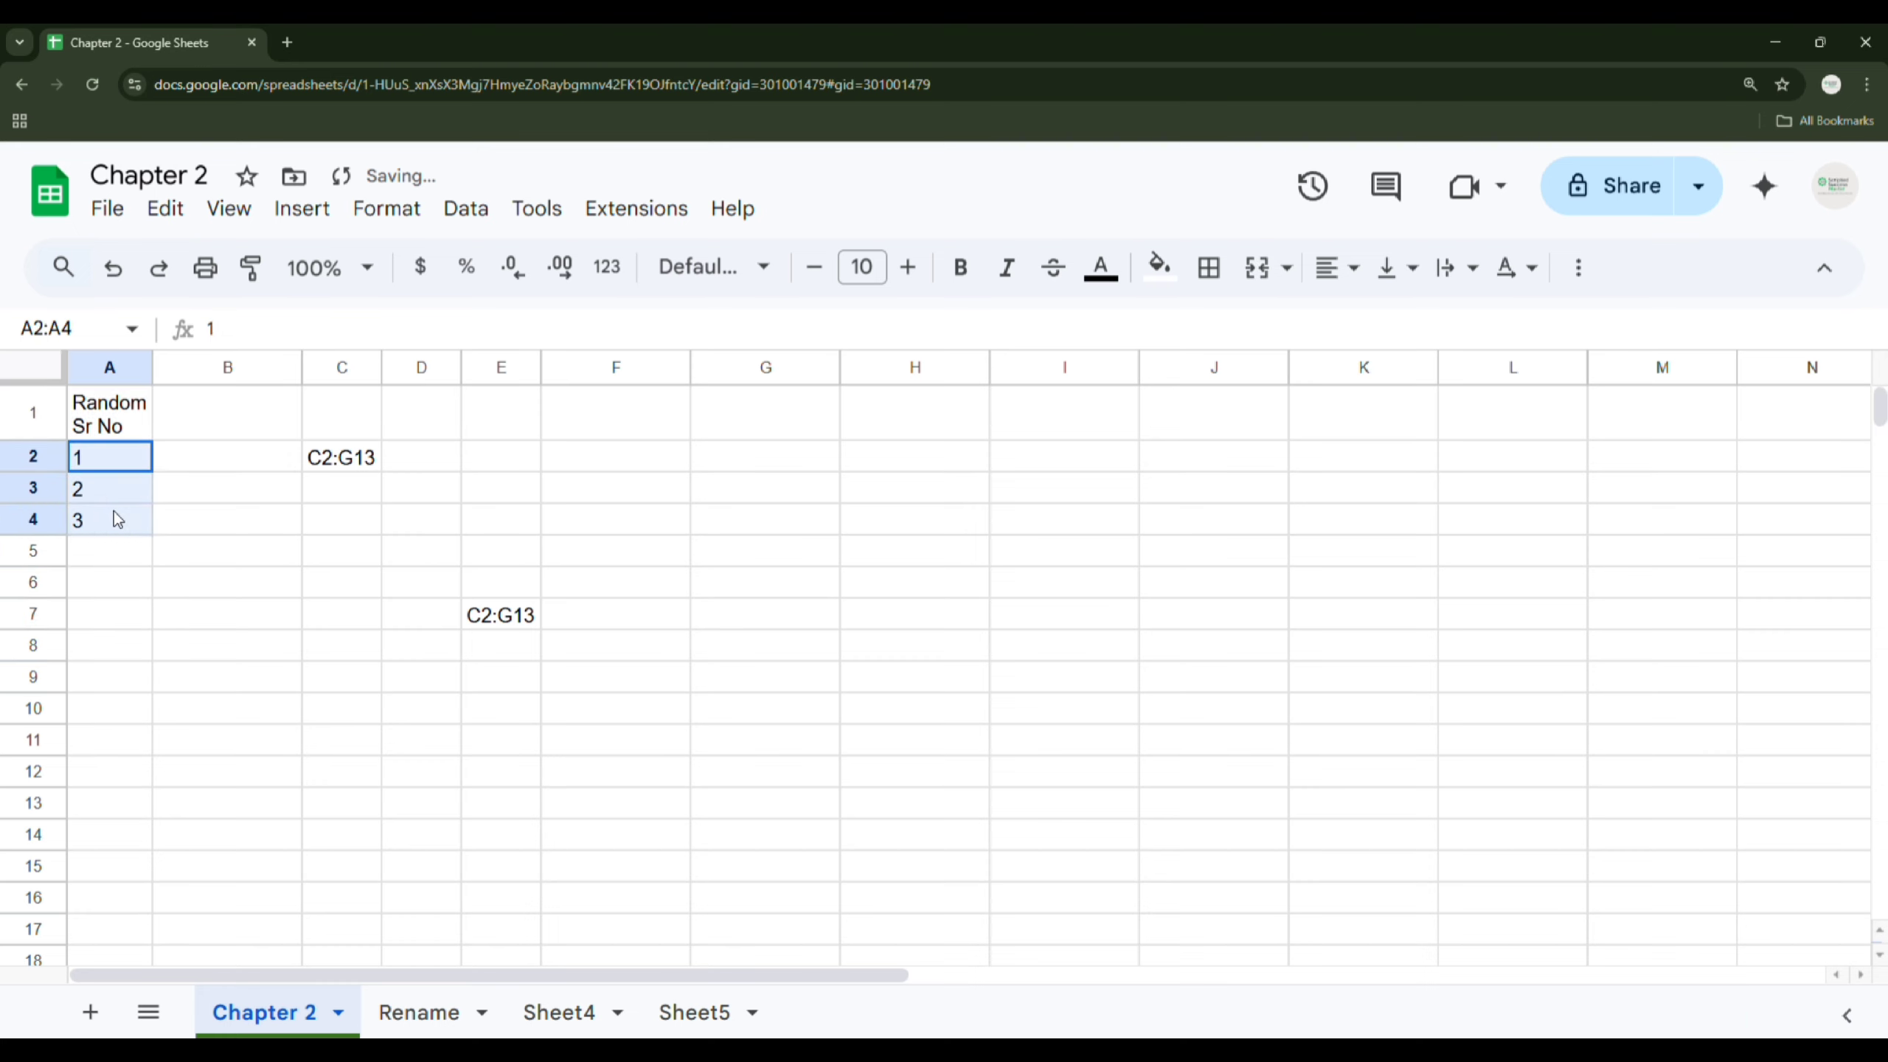
left_click(312, 530)
Step: Enter Apple in cell G1 and the numbers 1, 2 and 3 below it in G2 to G4
left_click(818, 434)
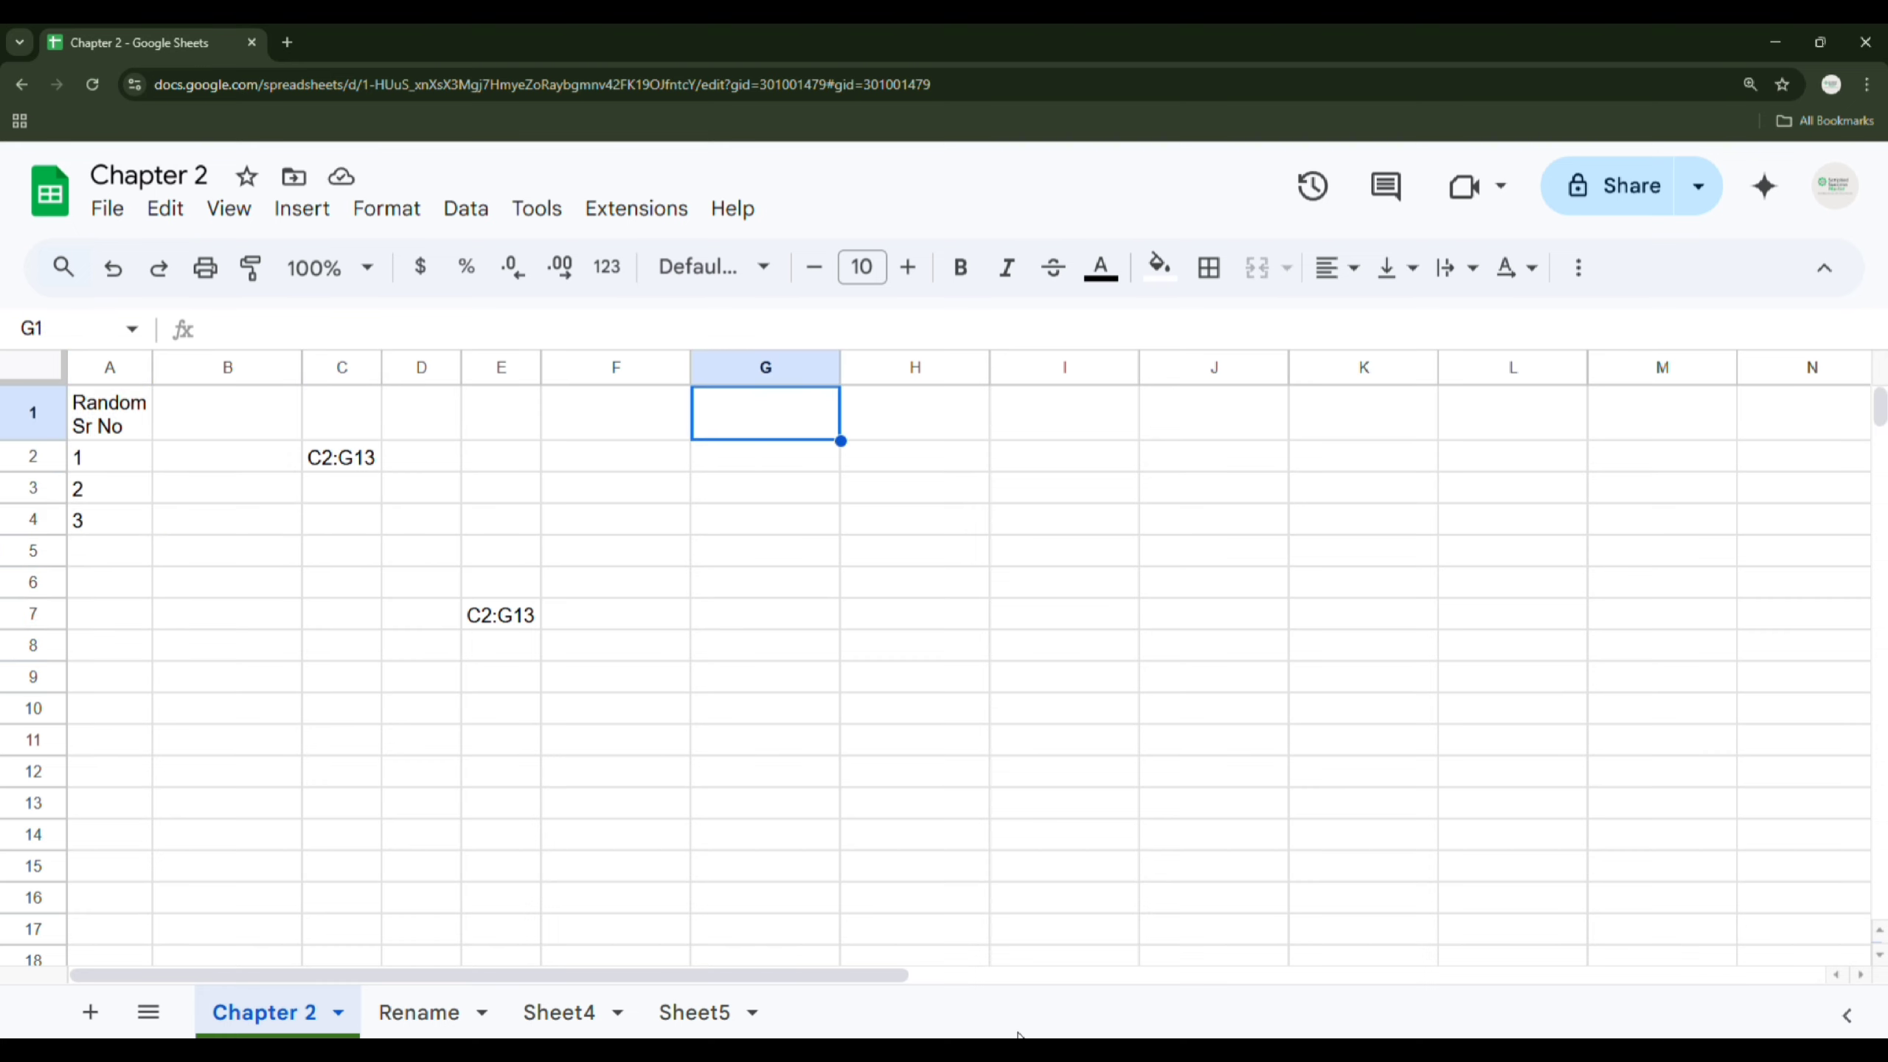
type("A")
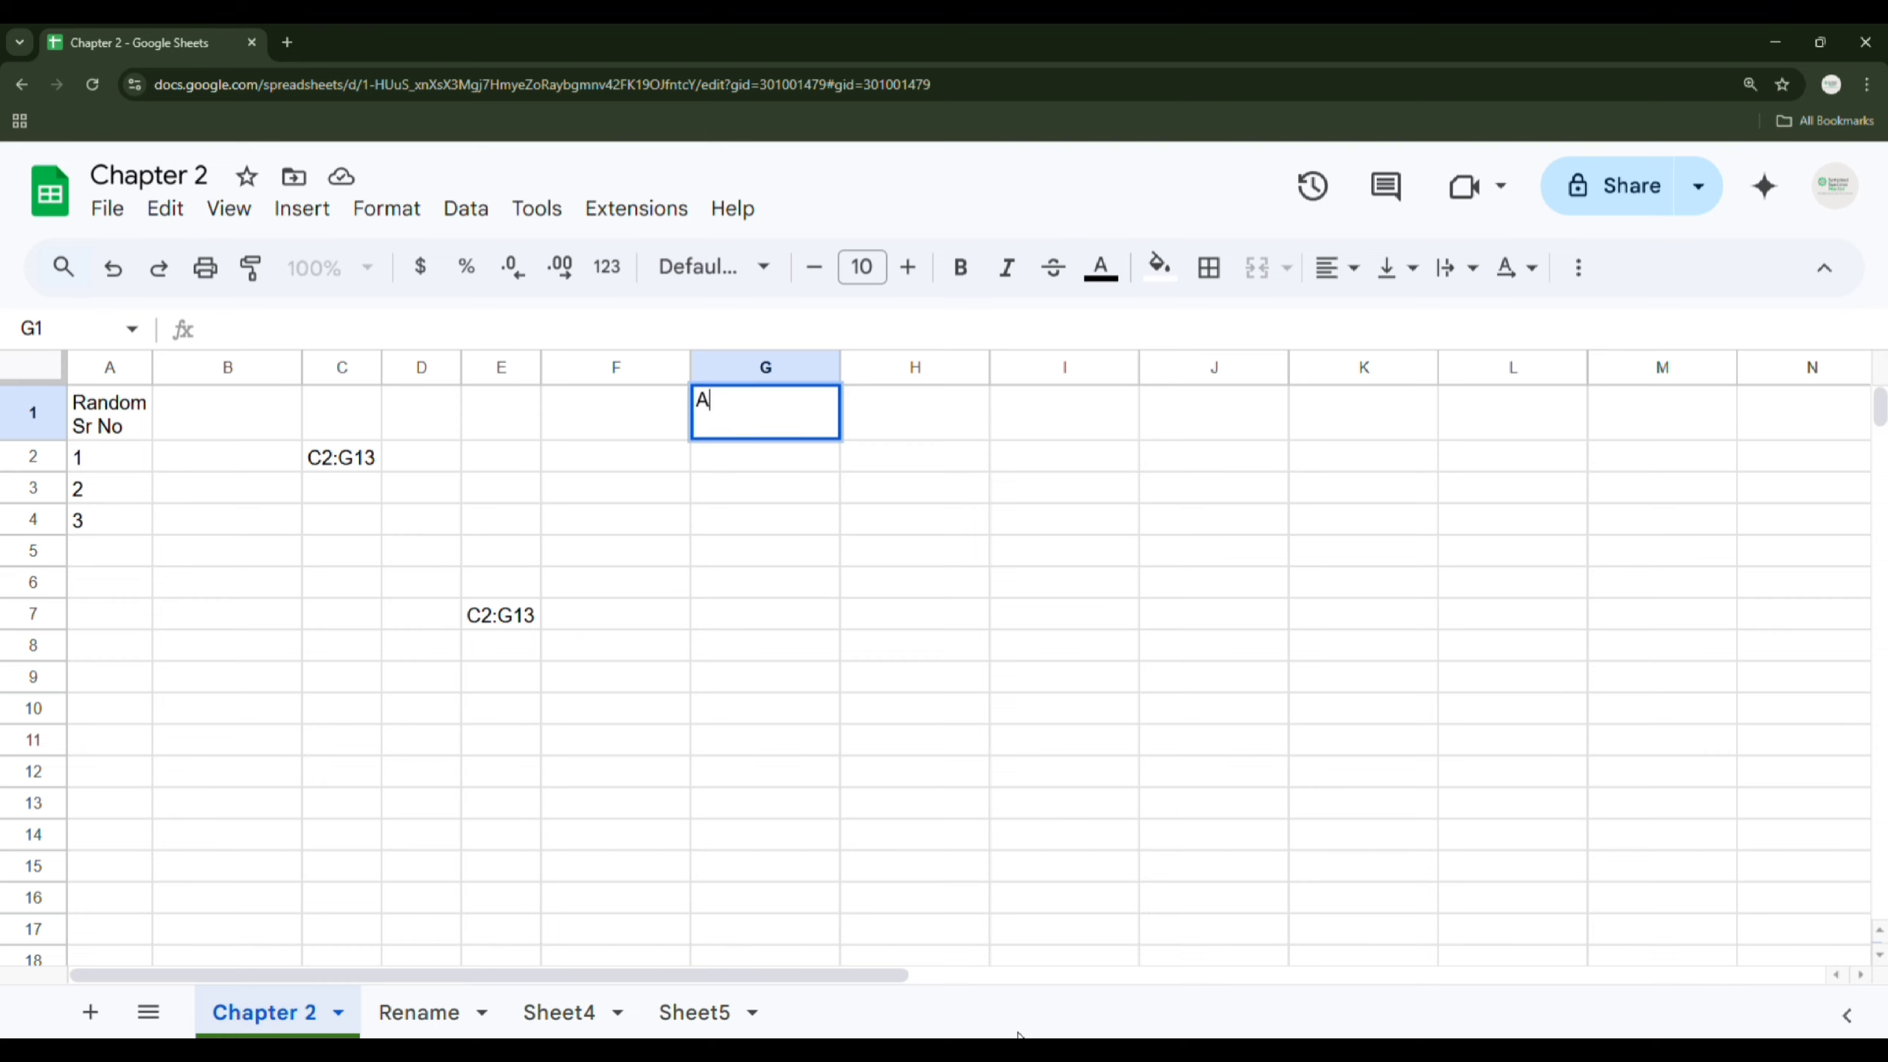
type("pple")
key("Return")
type("1")
key("Return")
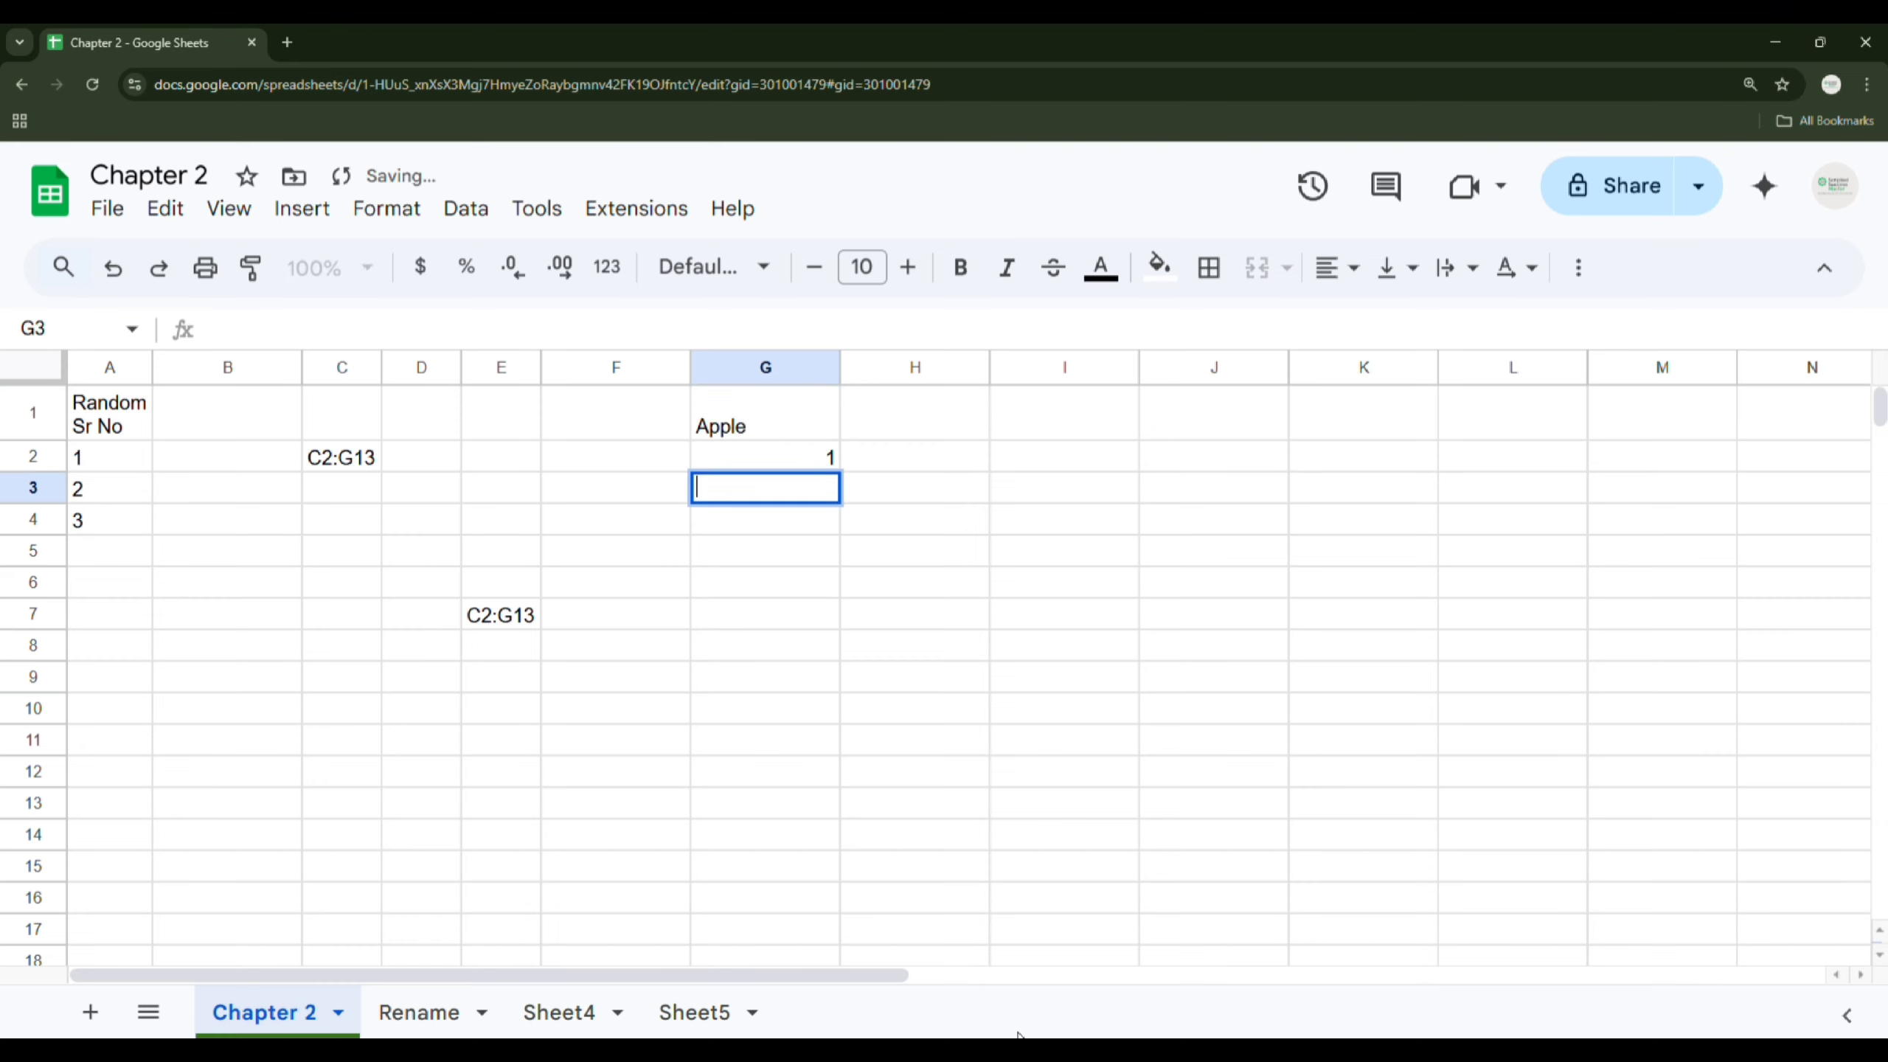
type("2")
key("Return")
type("3")
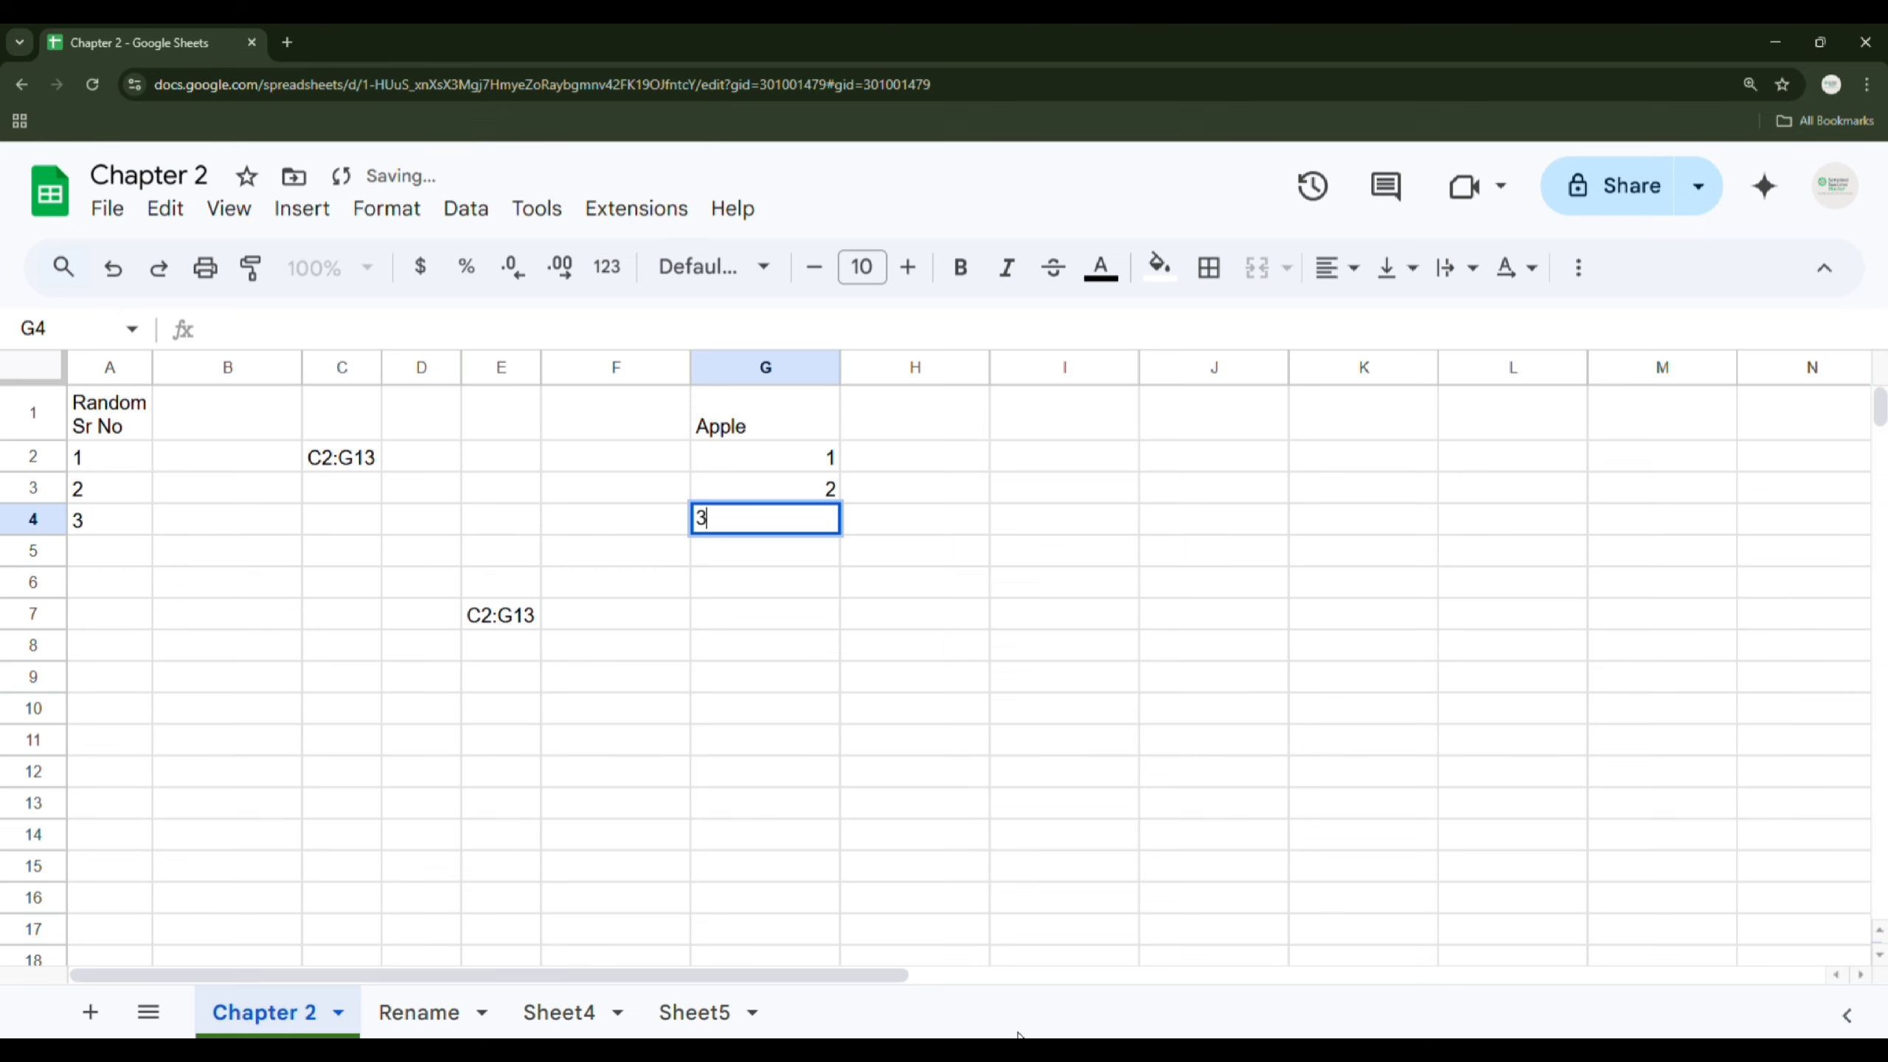
key("Return")
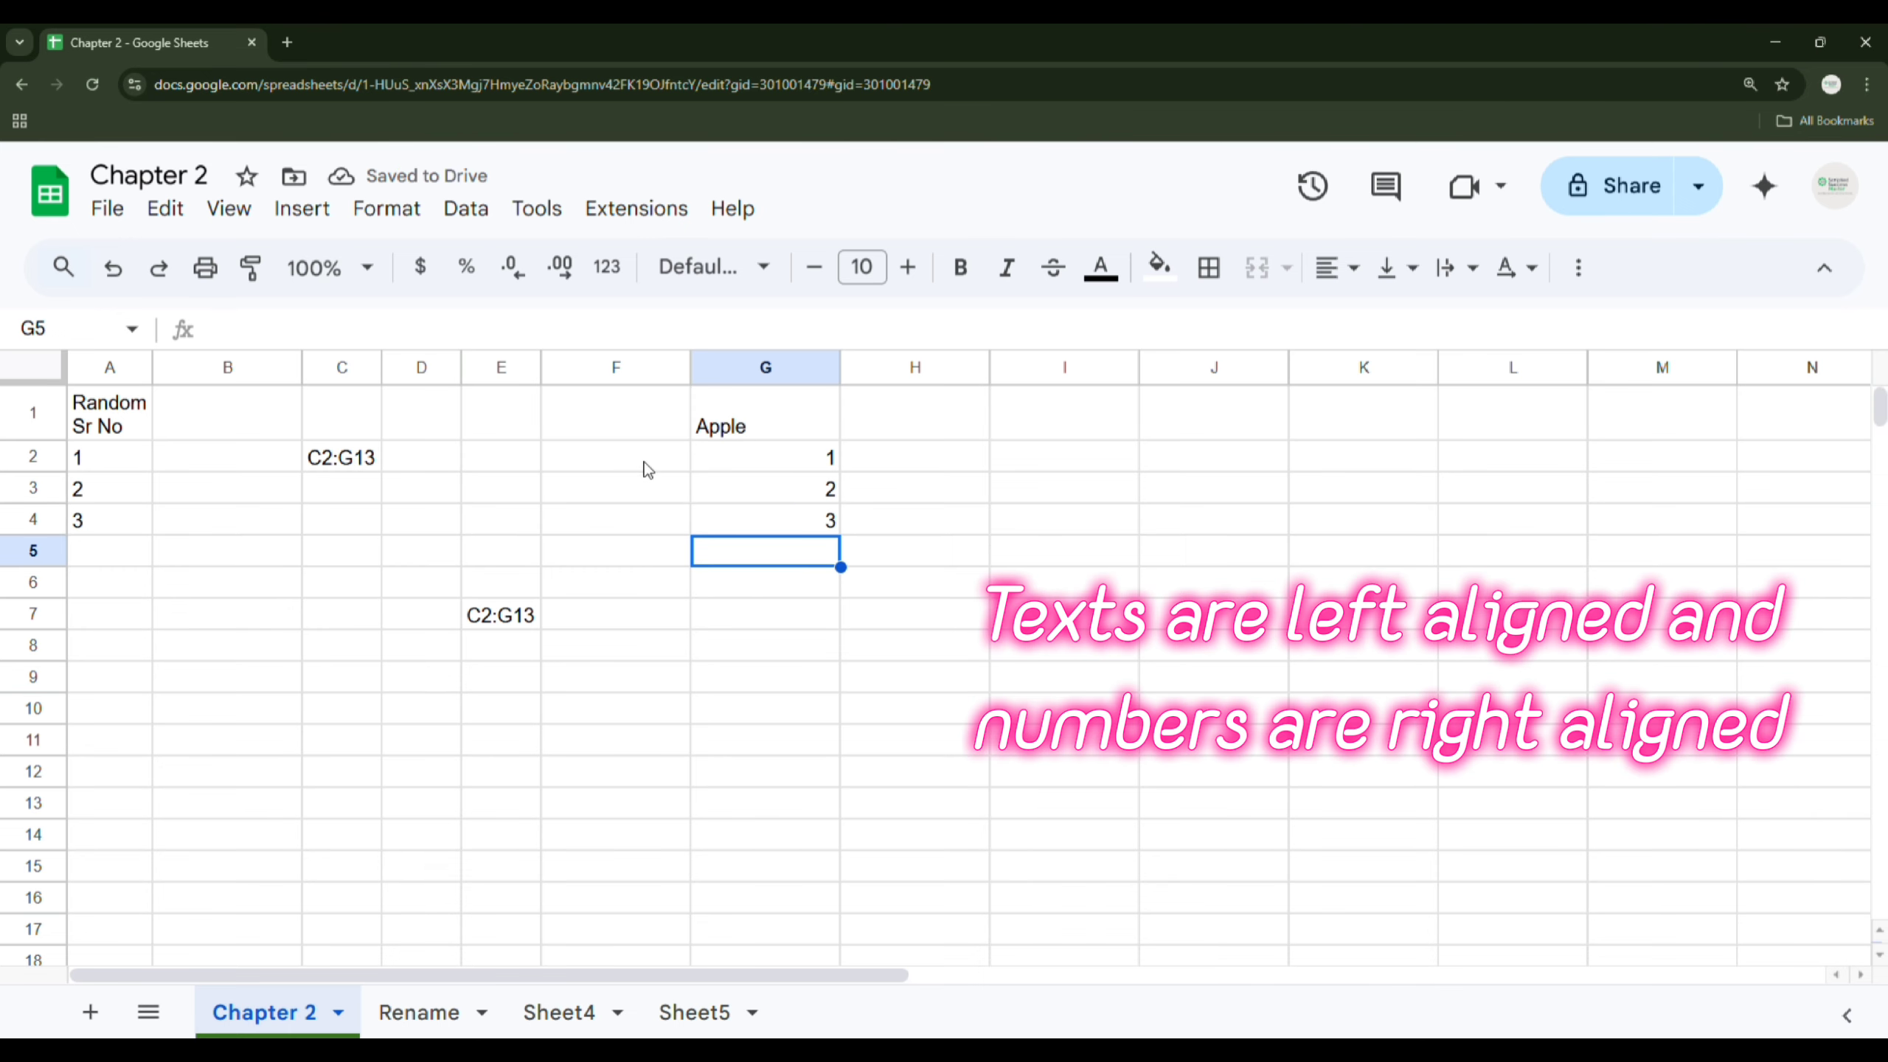
Step: Format the number in cell G2 as plain text
left_click(819, 458)
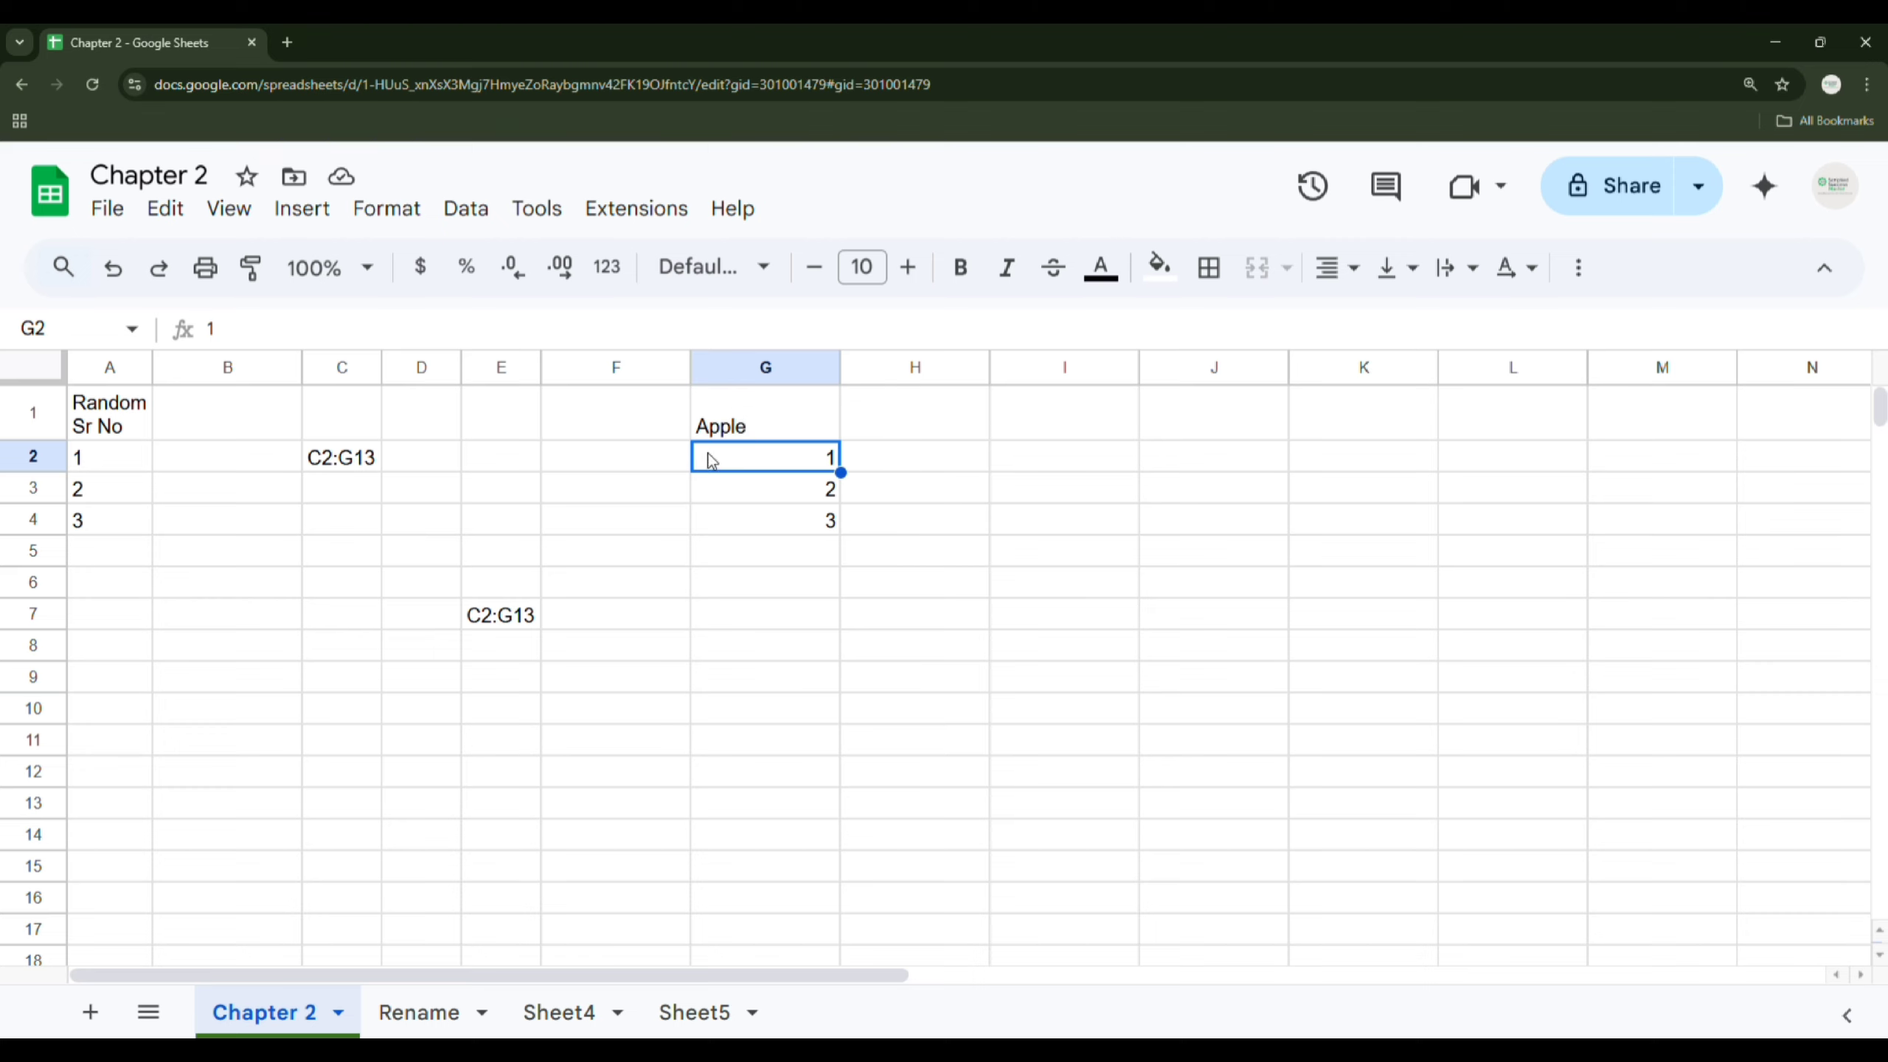
left_click(752, 408)
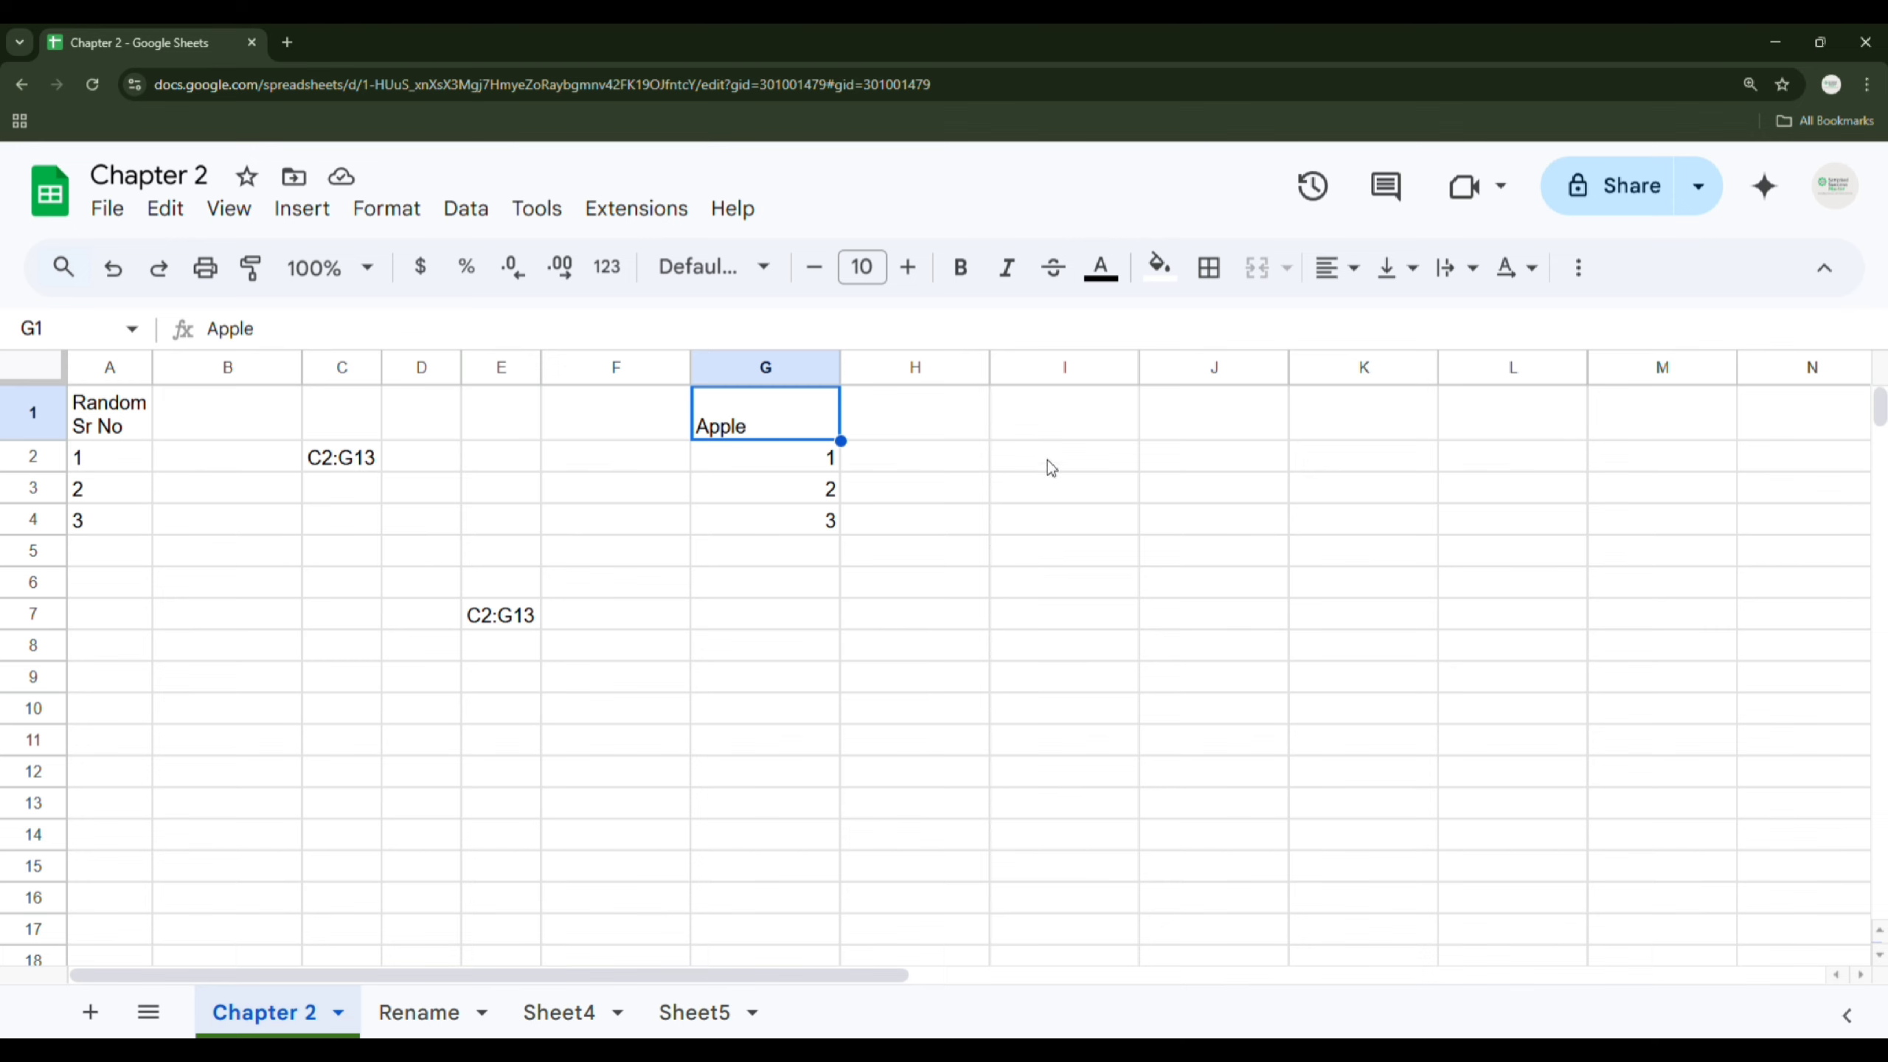
left_click(770, 463)
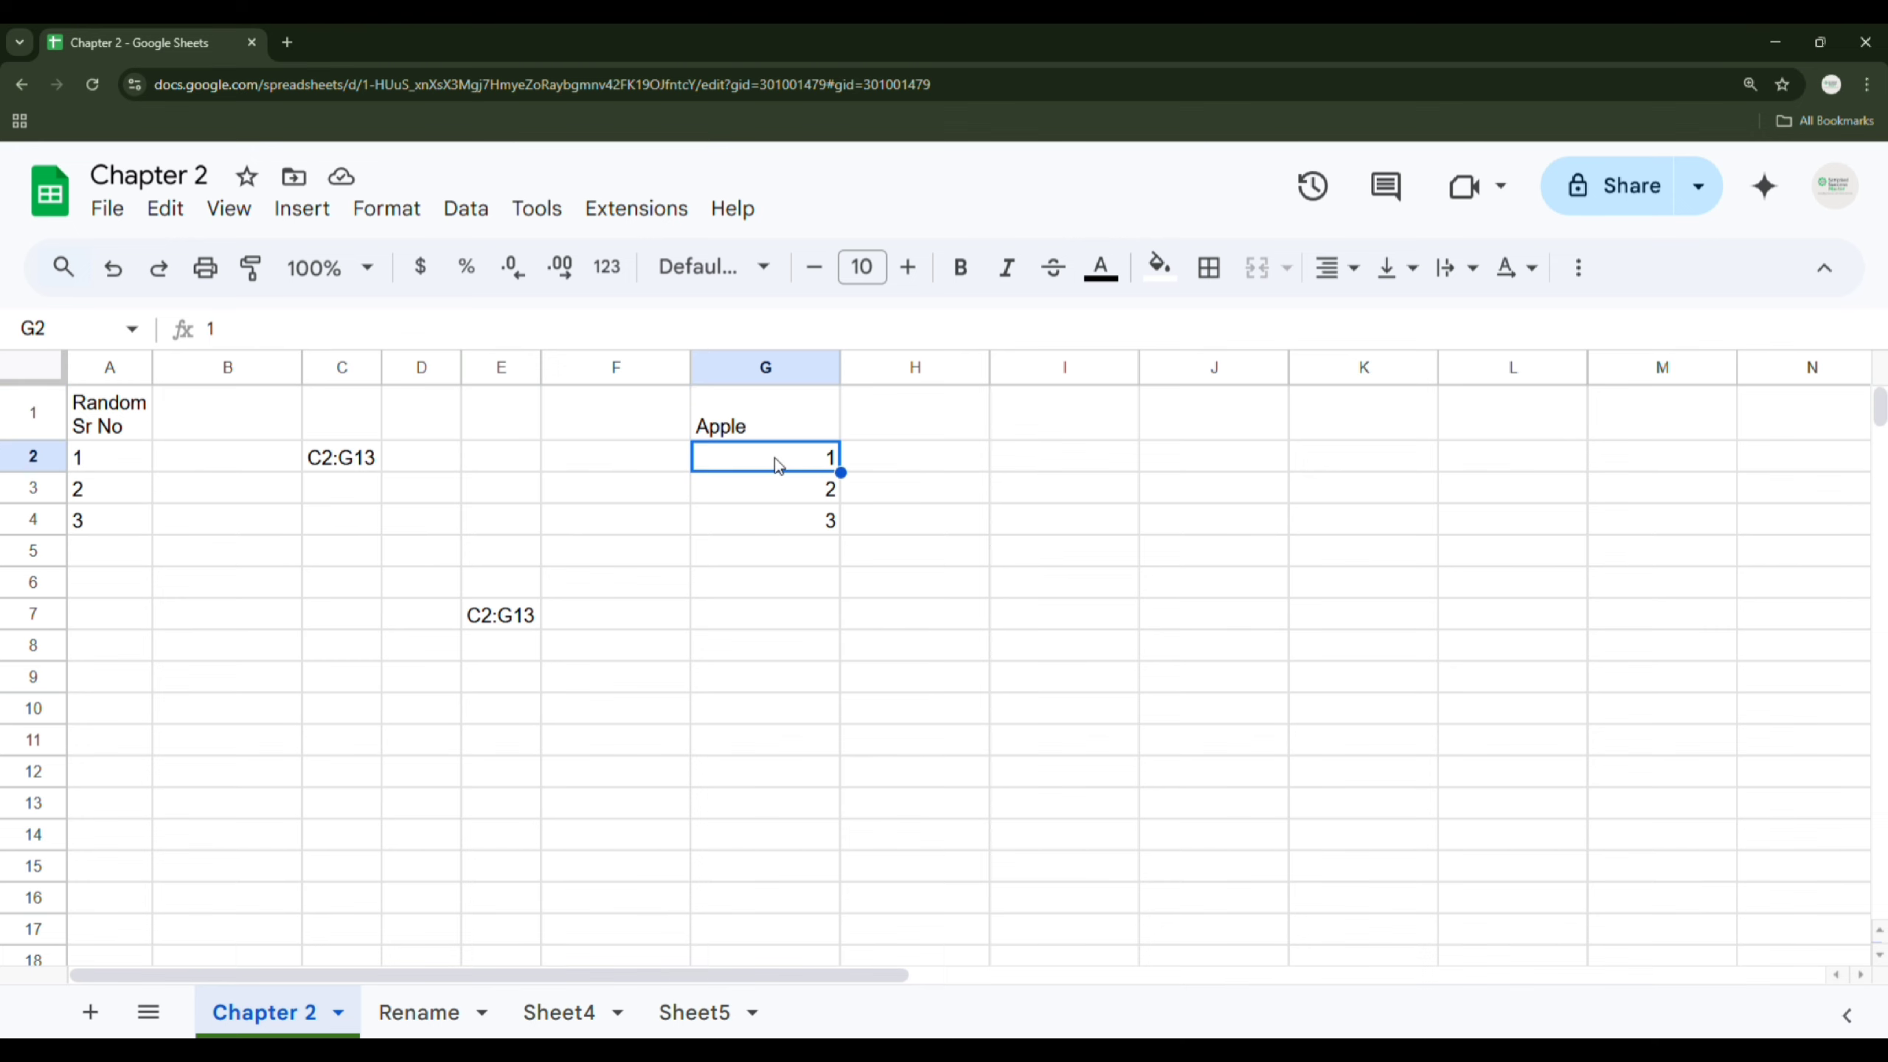
right_click(773, 465)
left_click(688, 524)
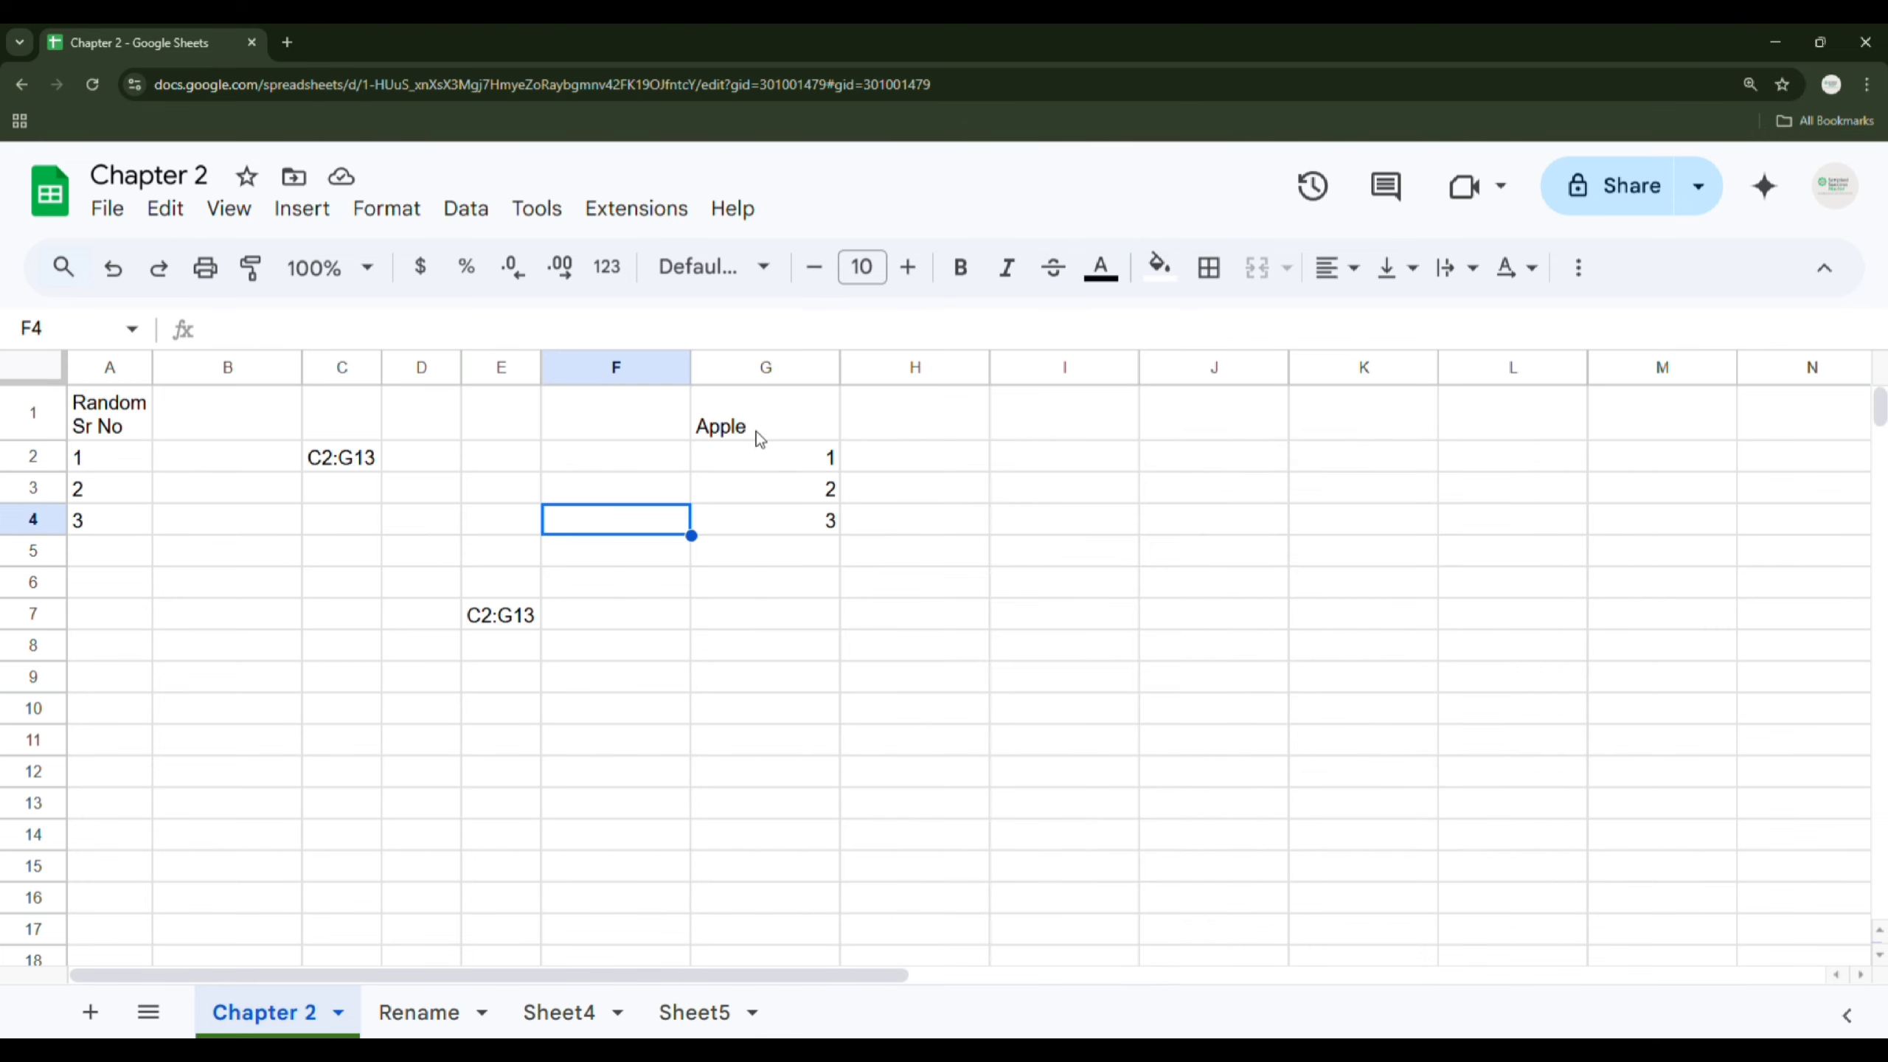
left_click(766, 455)
left_click(398, 224)
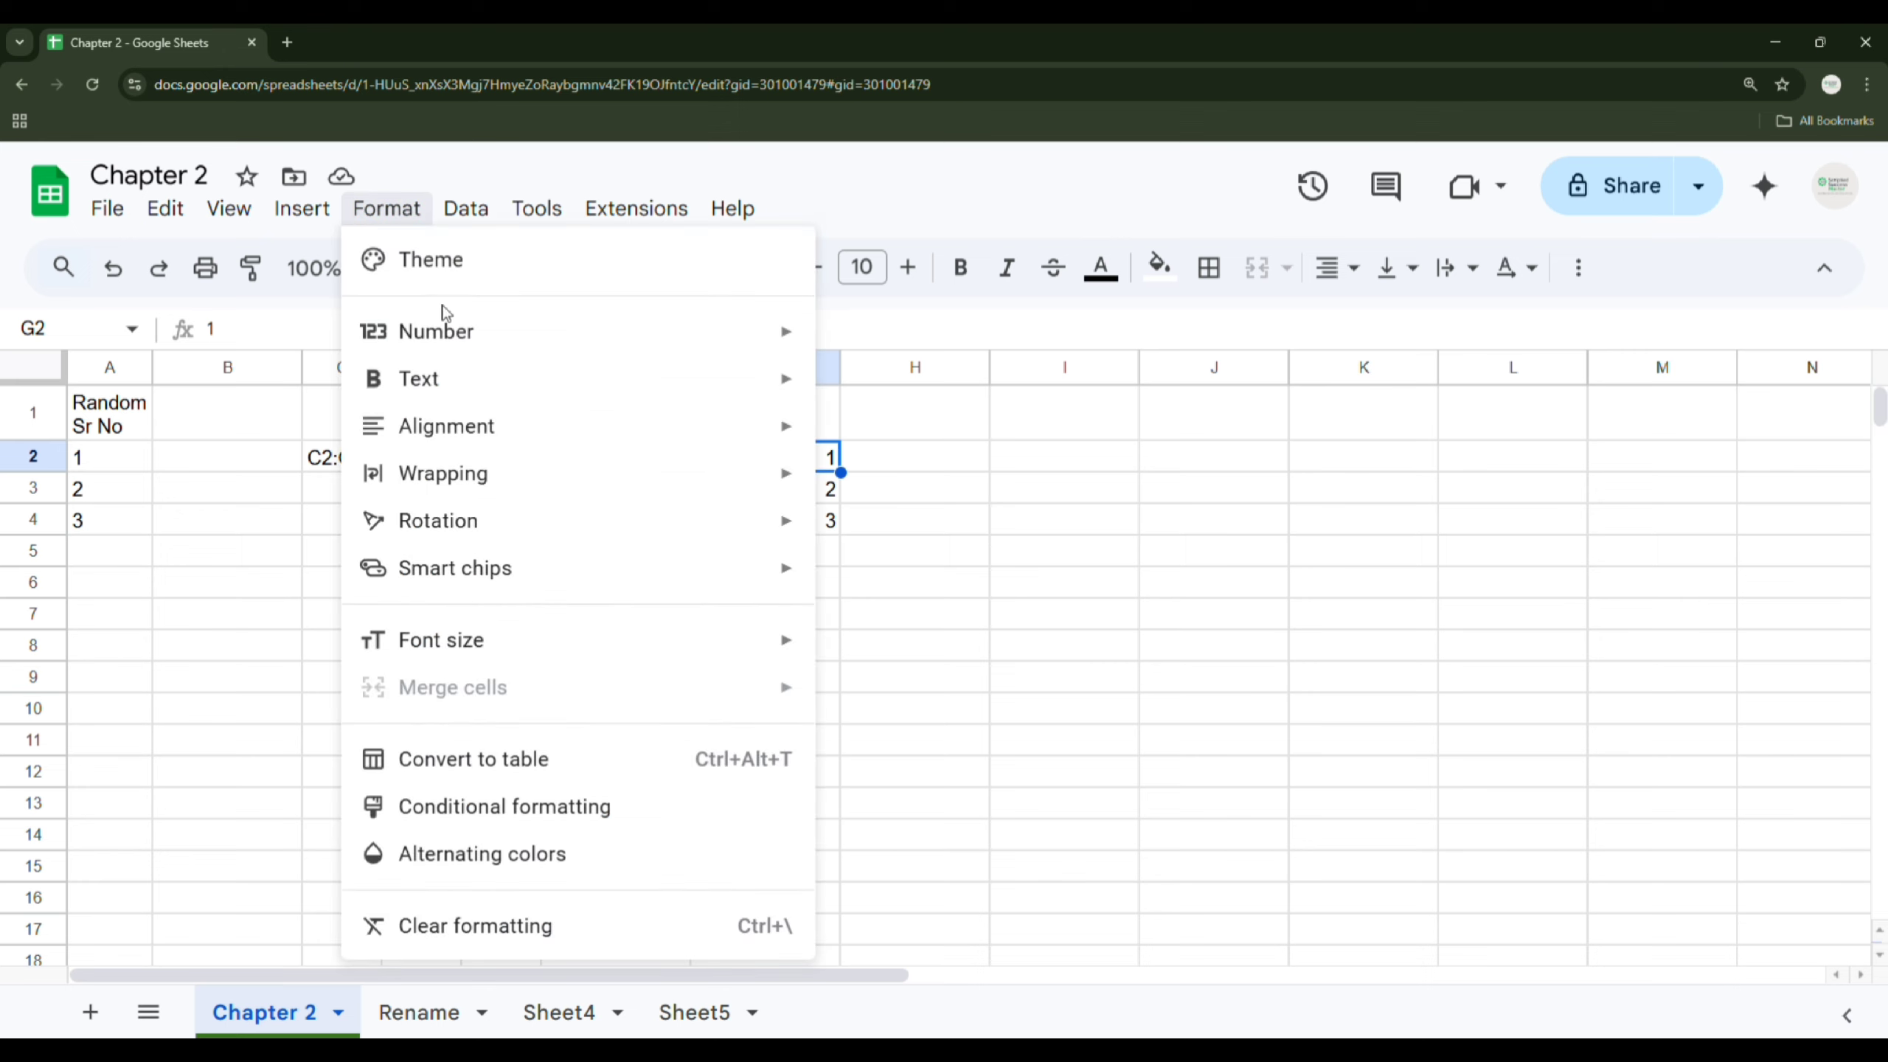
mouse_move(531, 378)
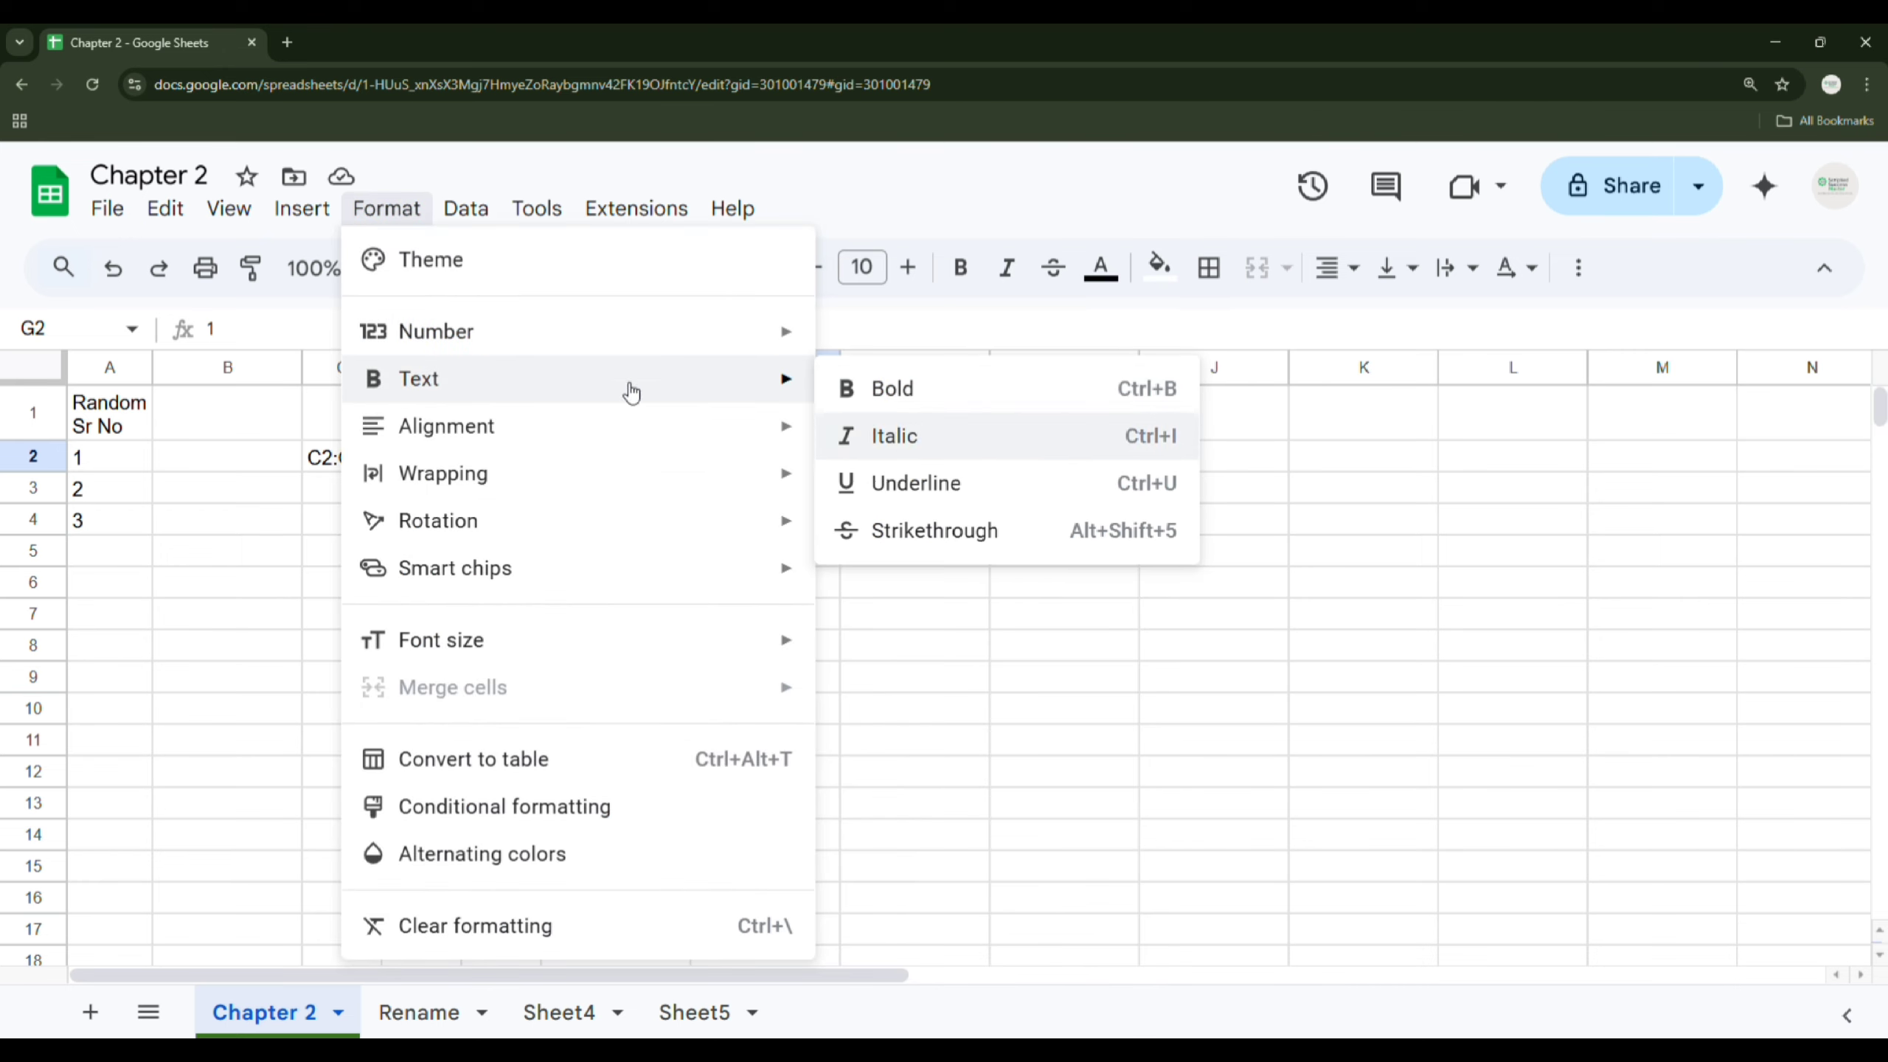
mouse_move(581, 334)
left_click(909, 340)
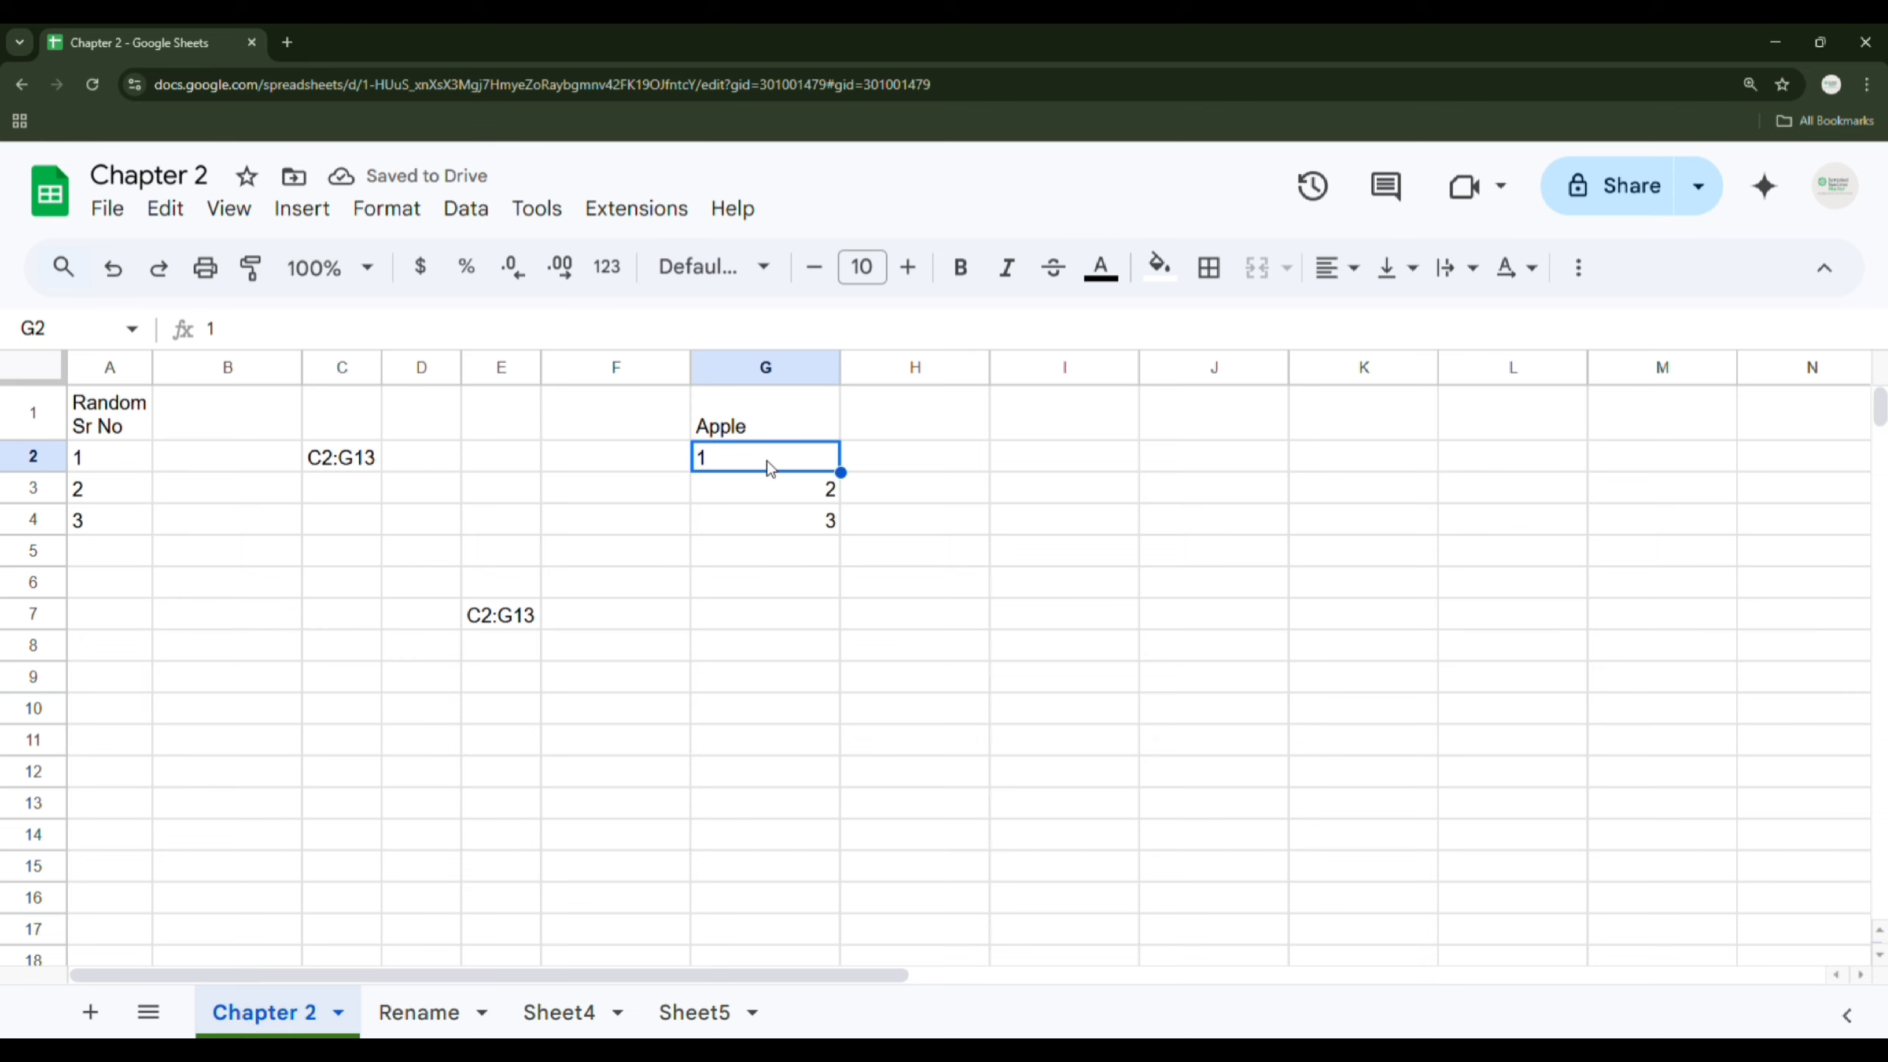
Step: Check which number format is set for cell G2, and undo its plain text formatting
left_click(388, 209)
mouse_move(762, 333)
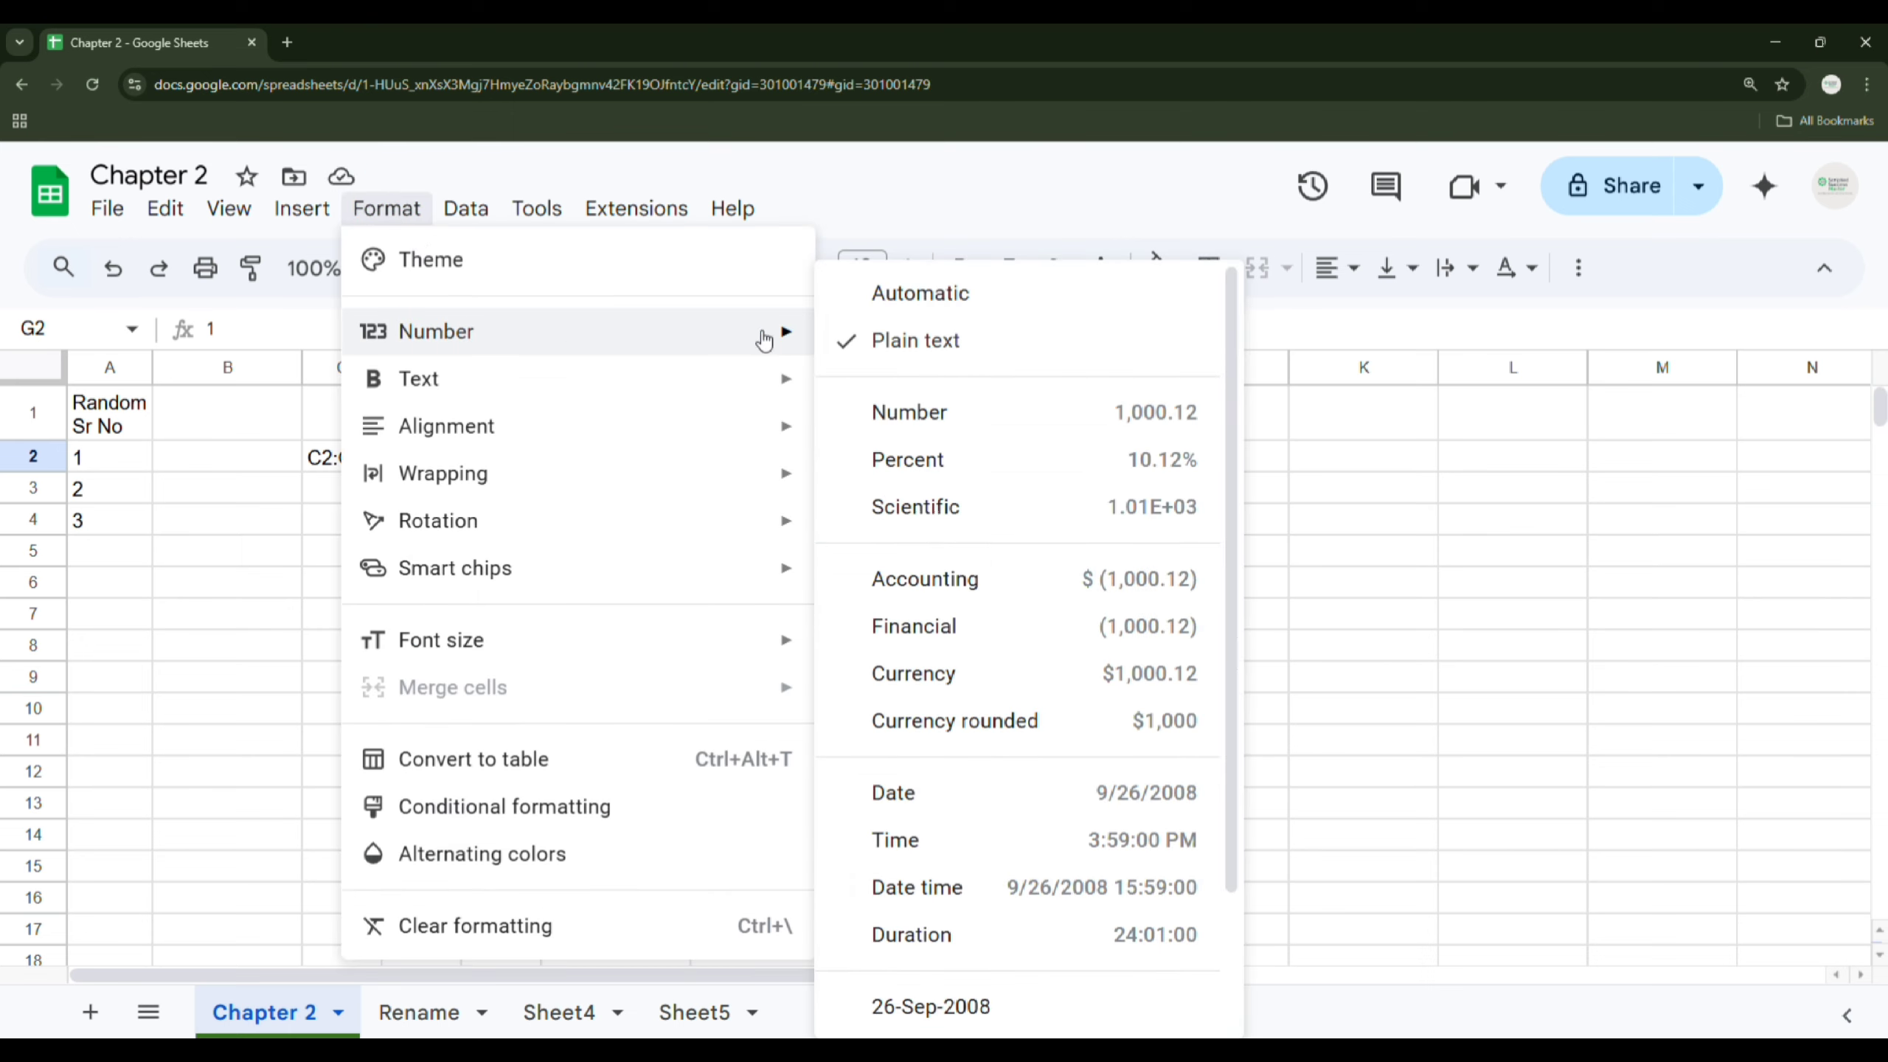
left_click(1391, 481)
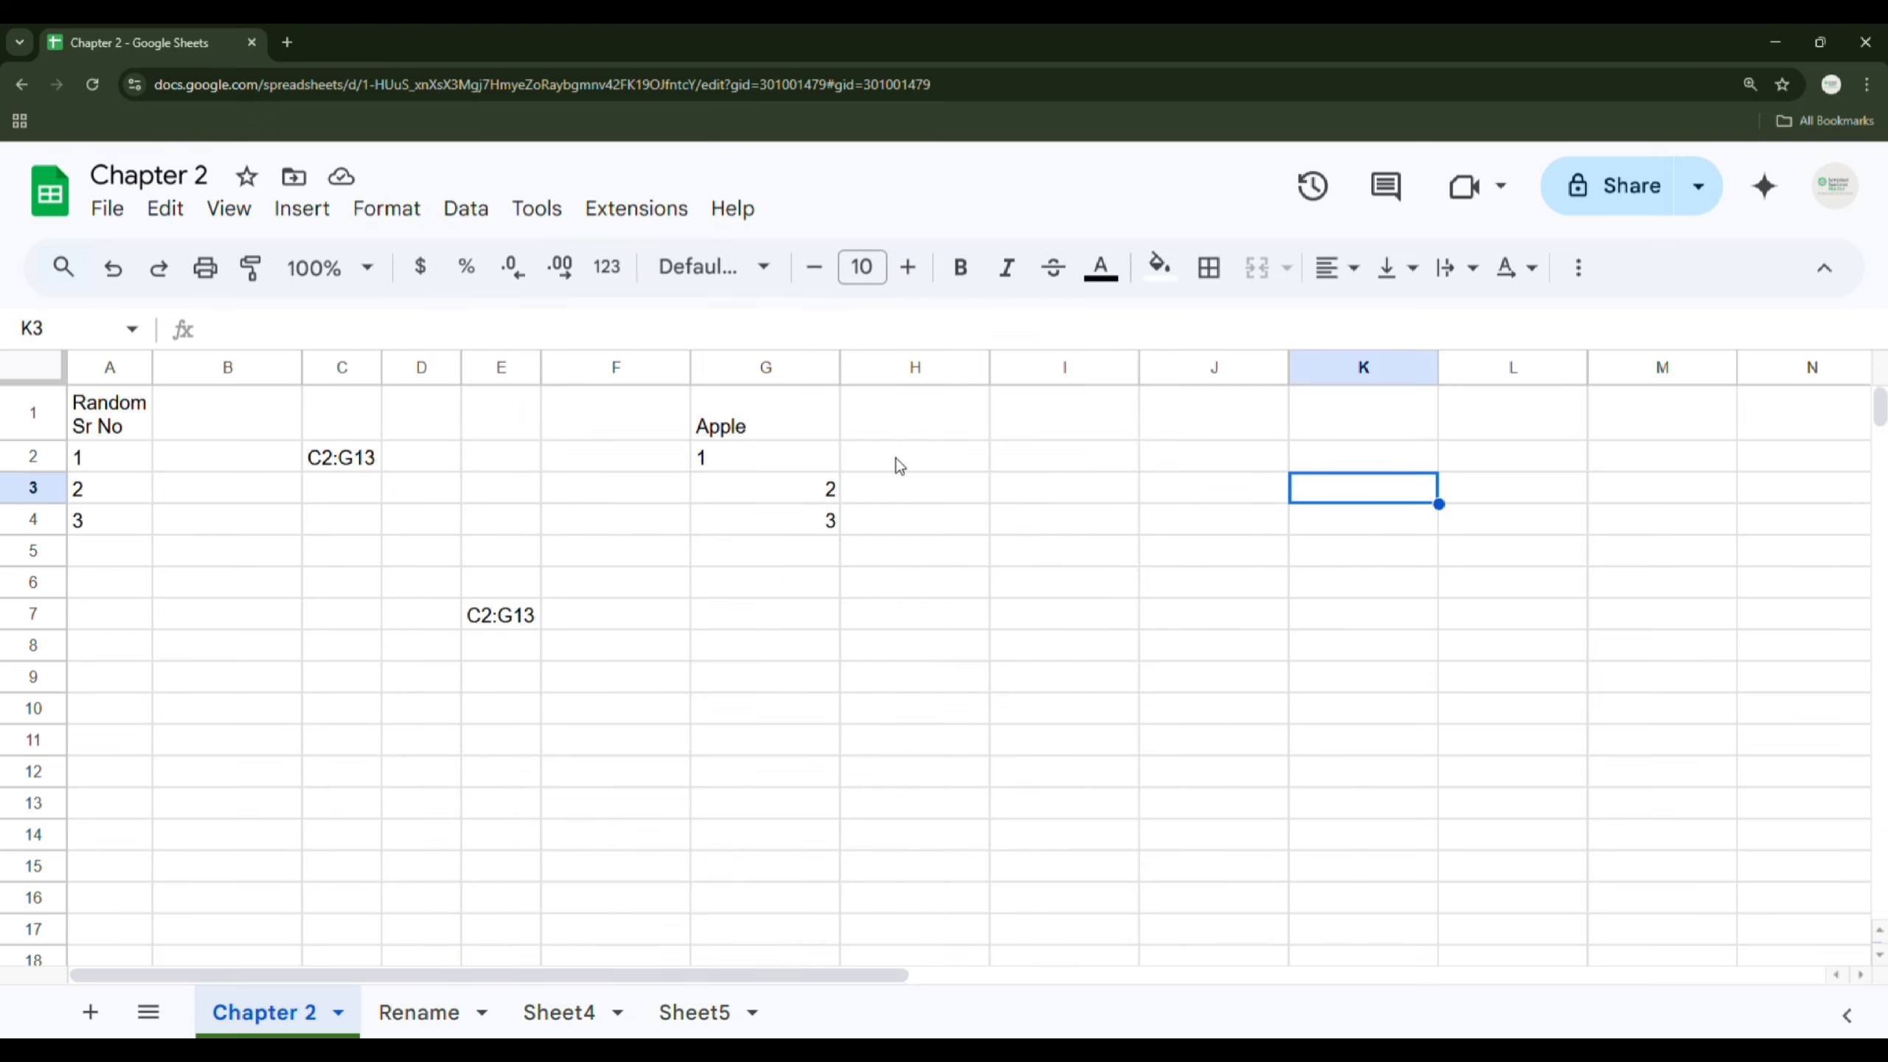
left_click(740, 466)
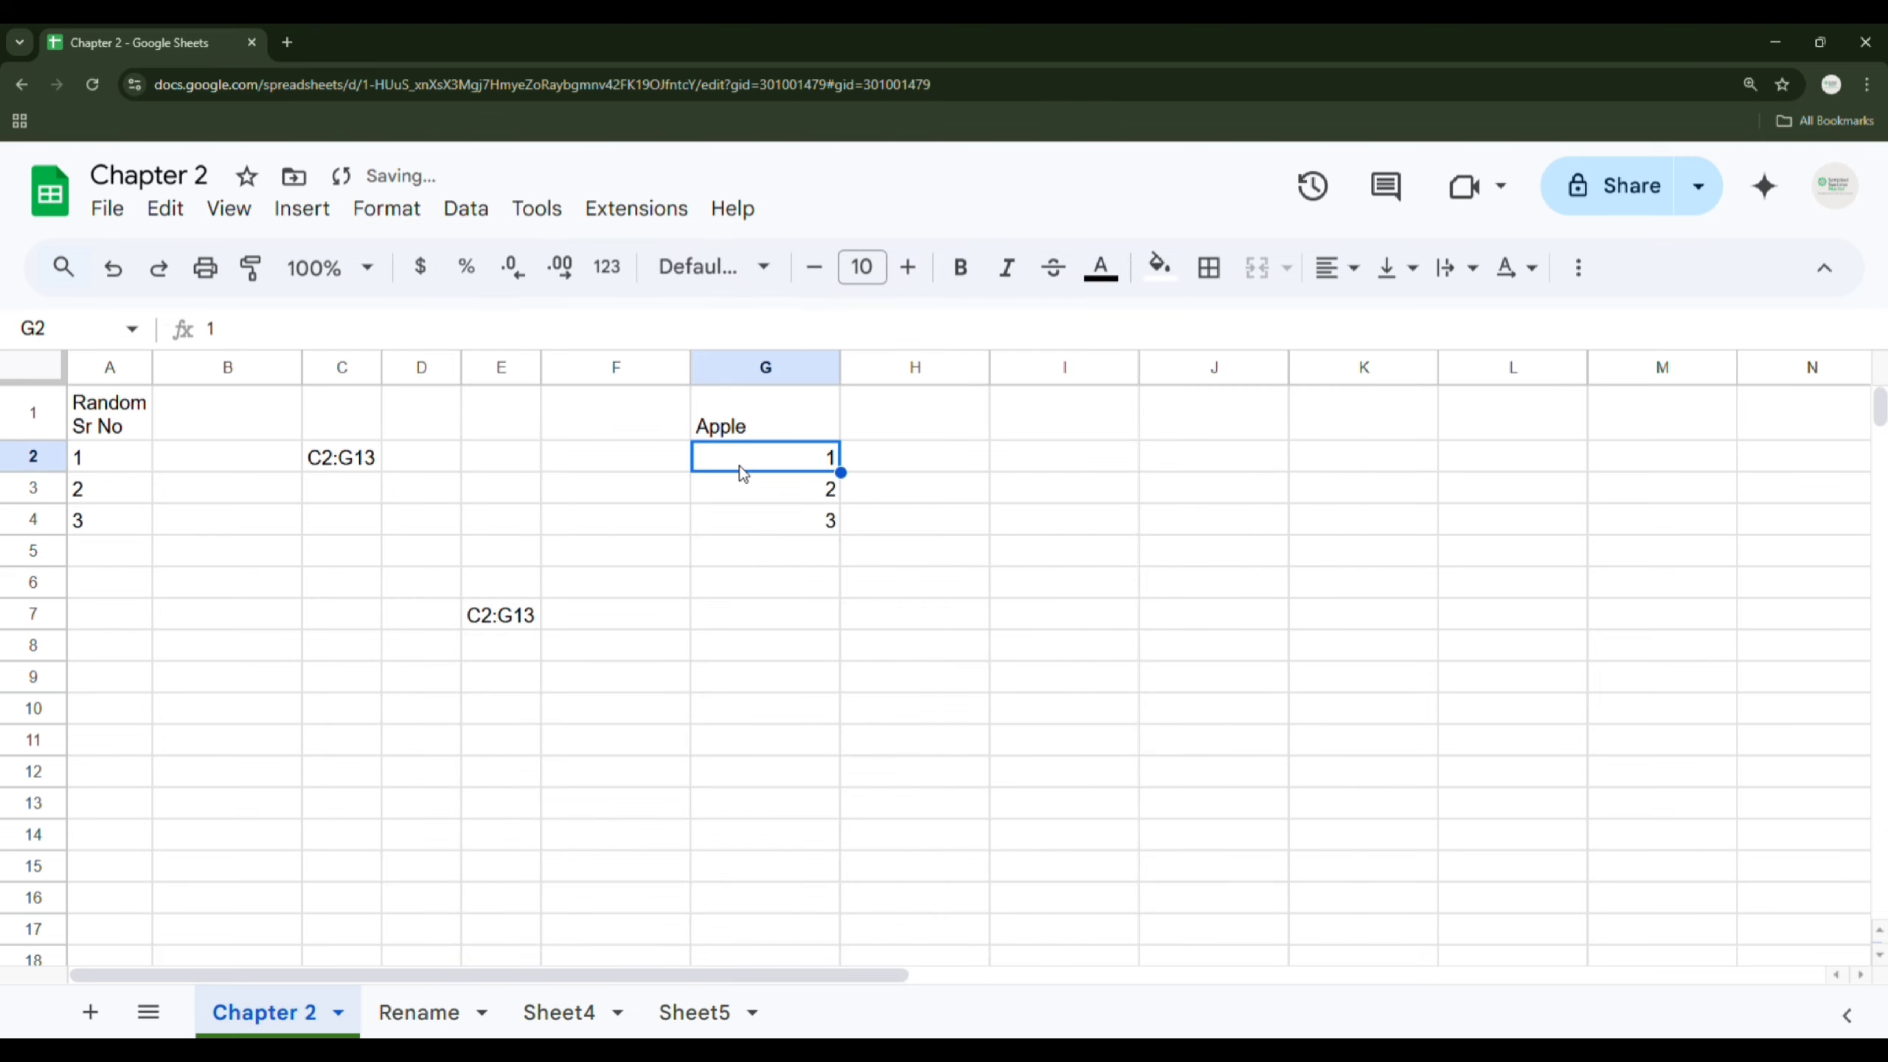
left_click(849, 497)
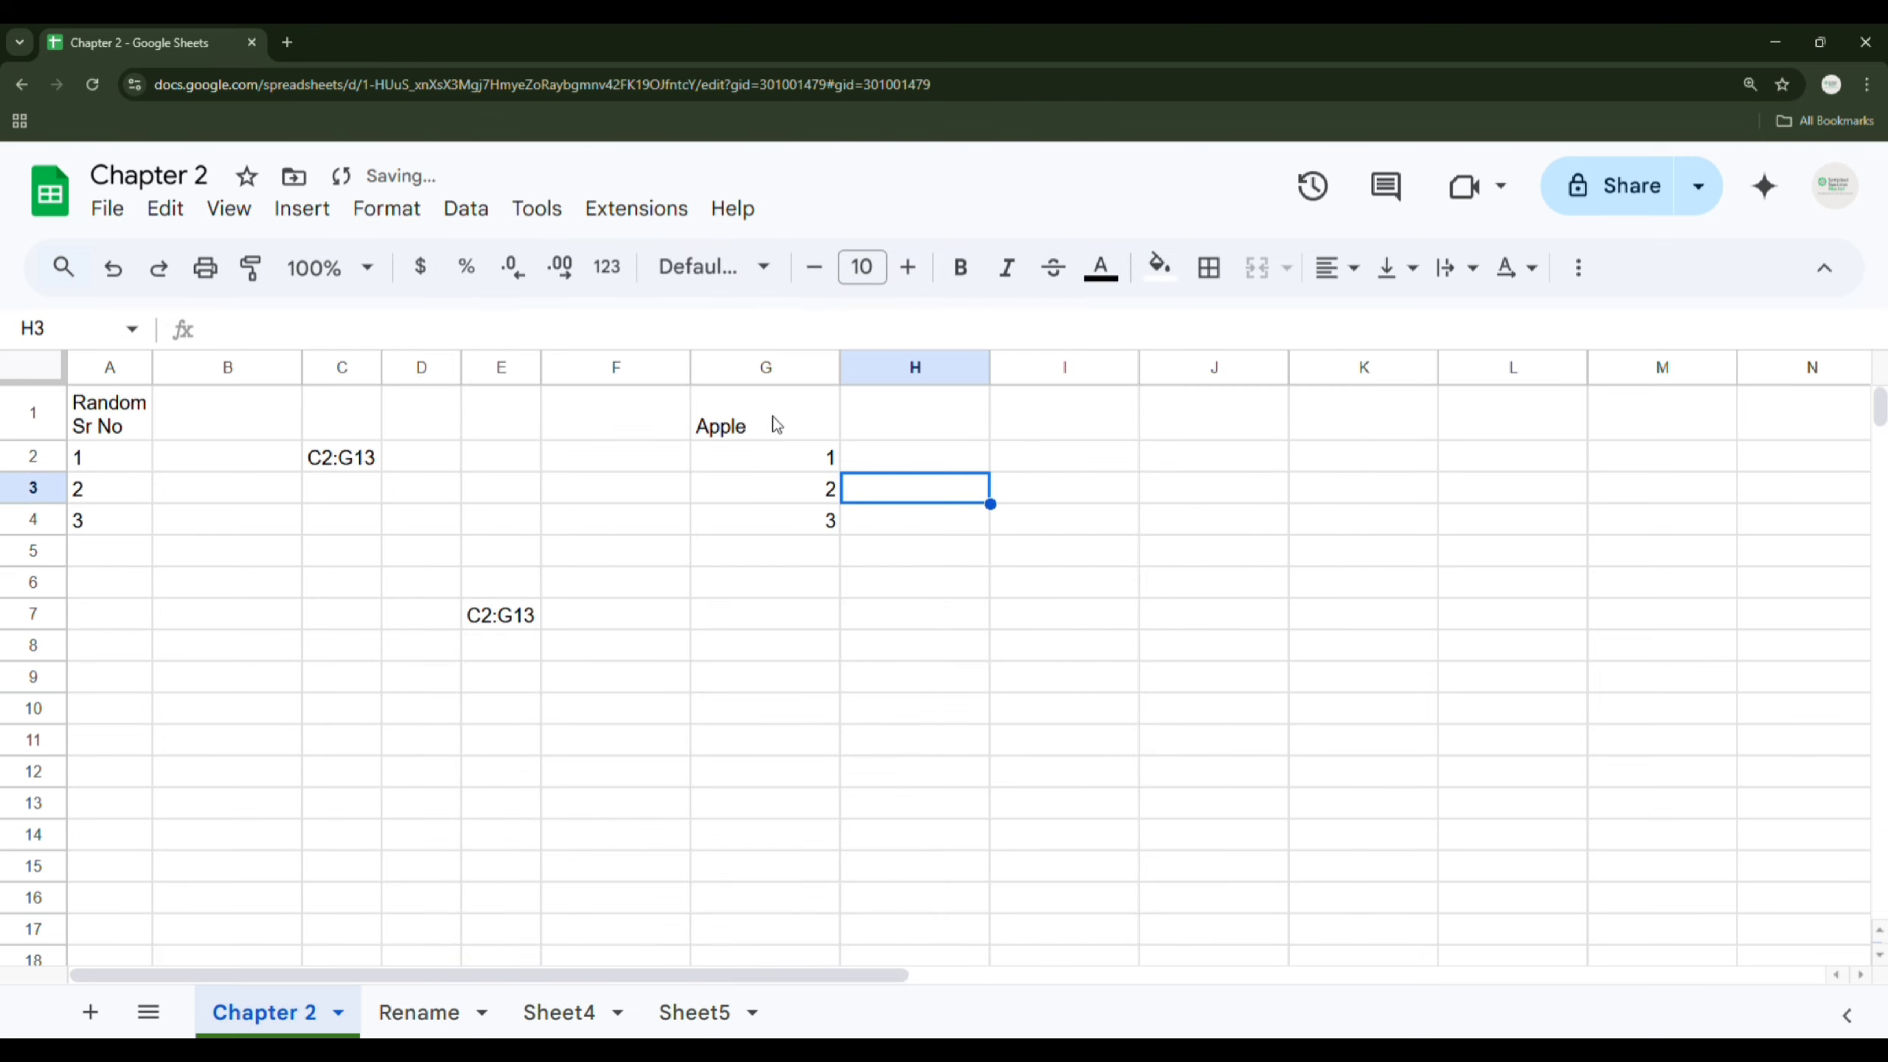
Step: Apply the plain text format to cell G2 again and compare it with the number in G3
left_click(1352, 269)
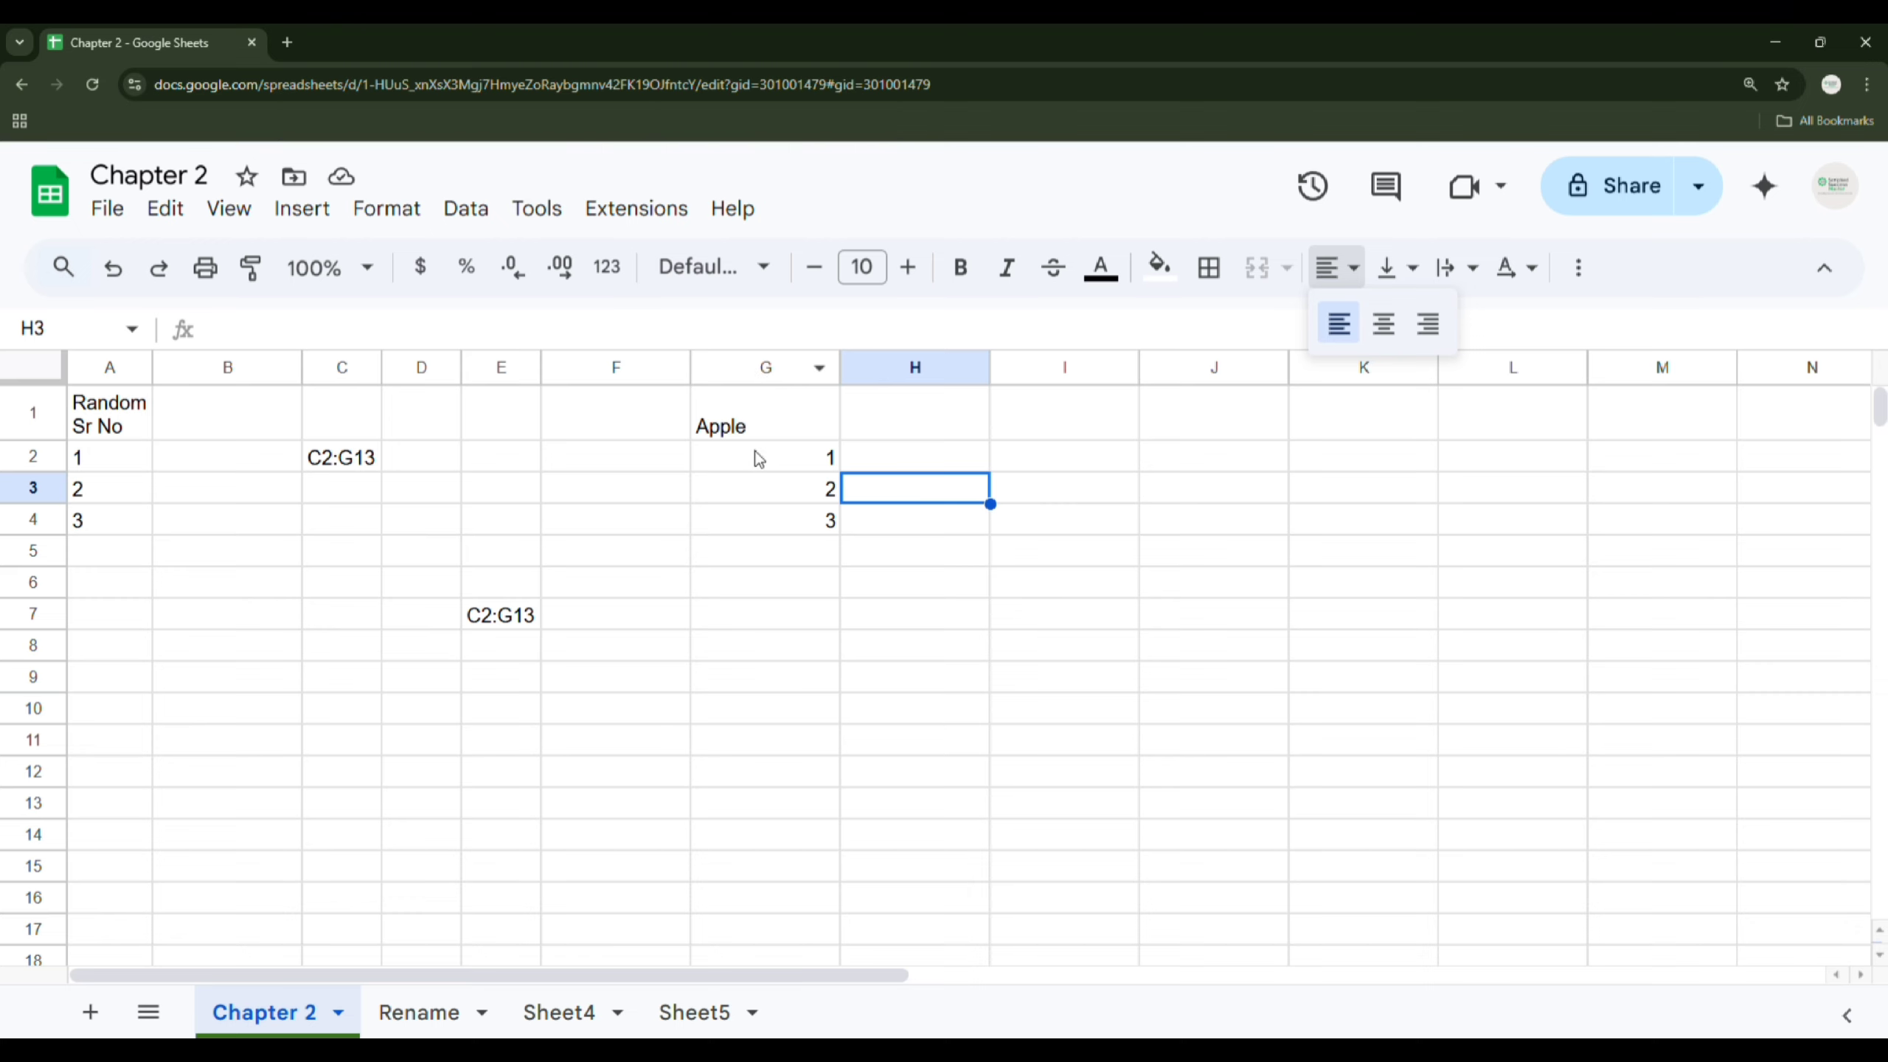
left_click(767, 430)
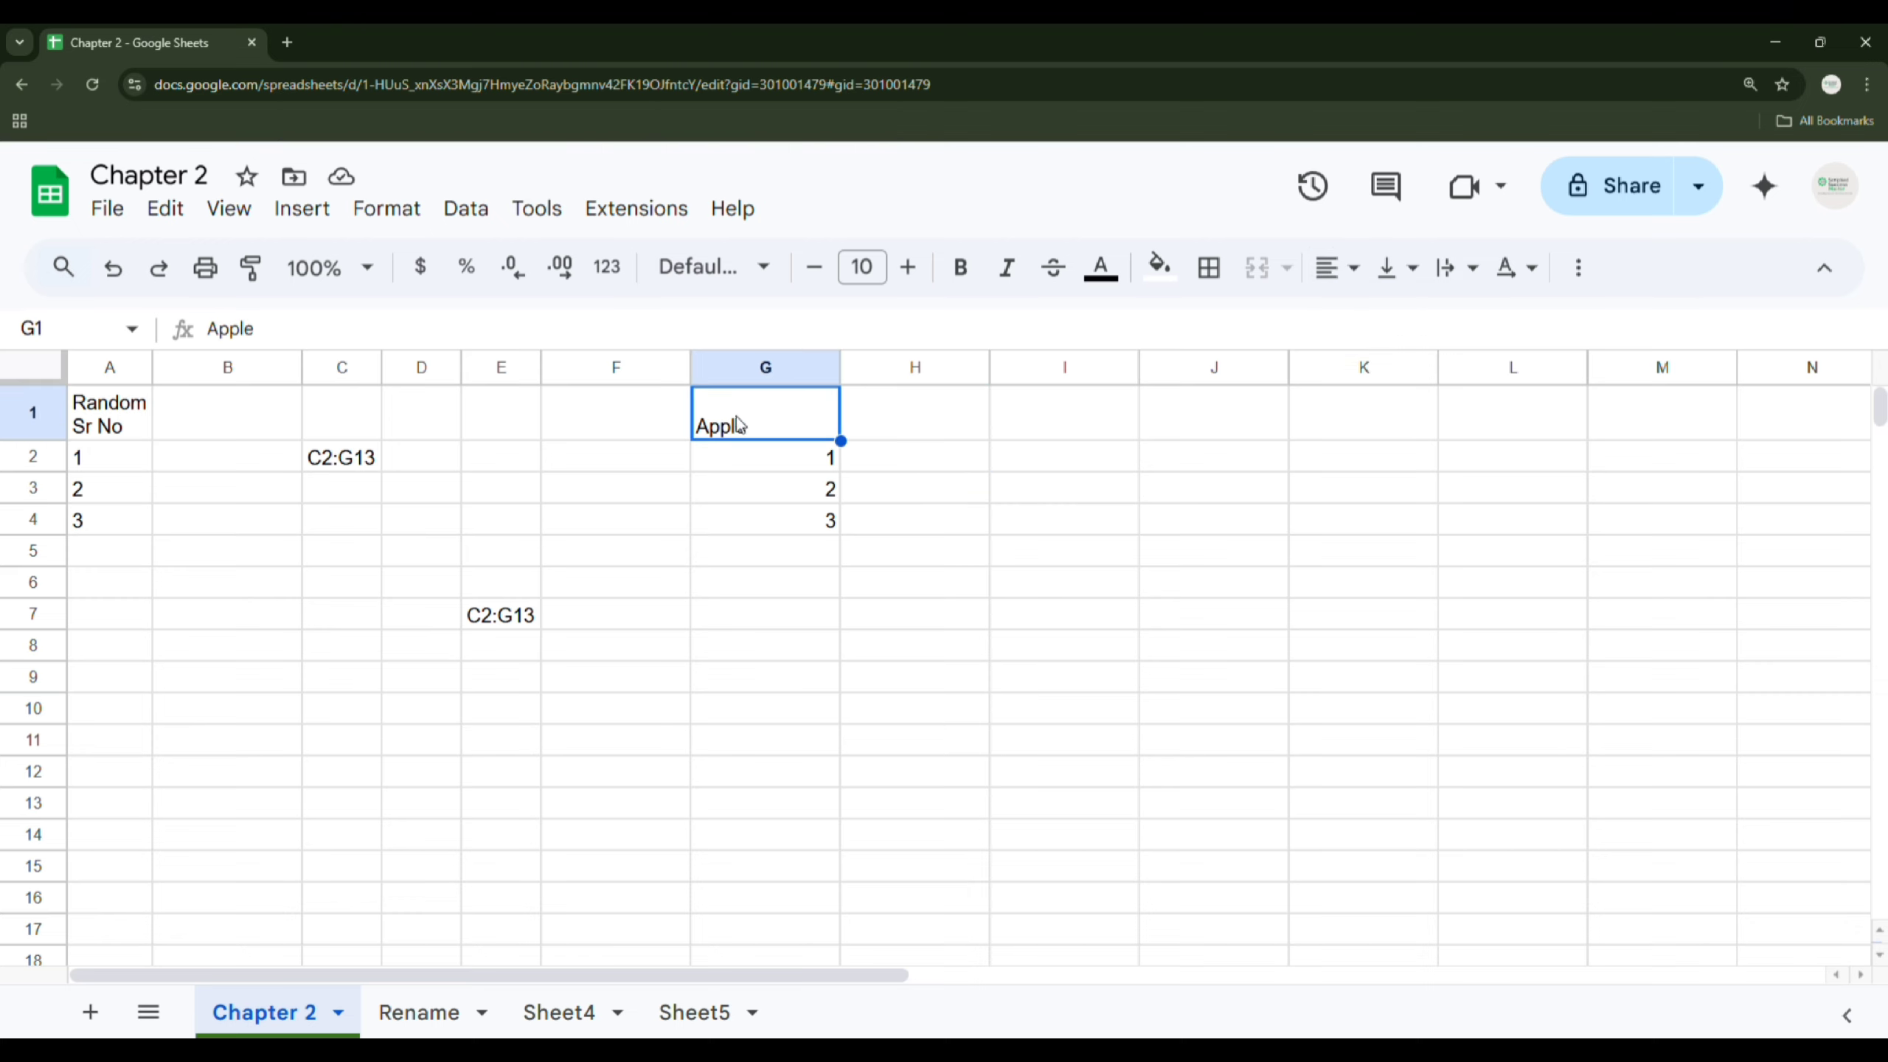
left_click(792, 460)
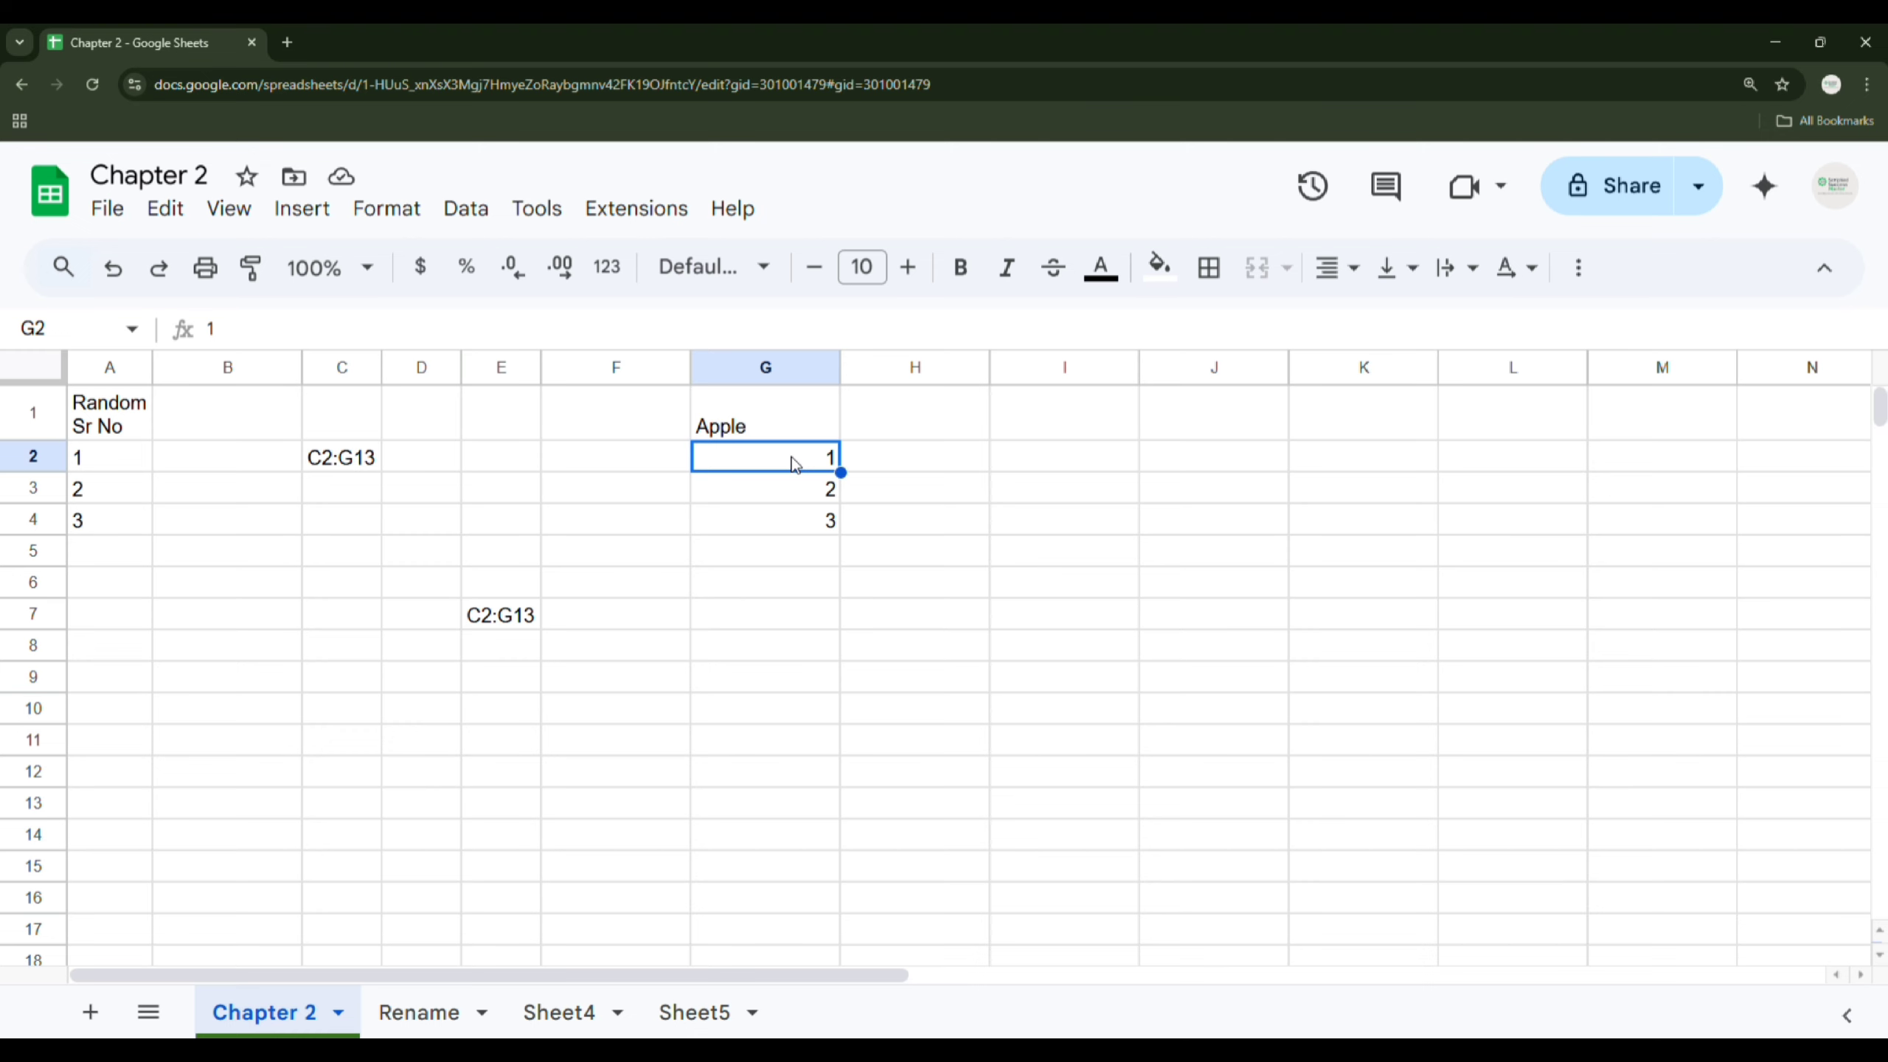
left_click(381, 207)
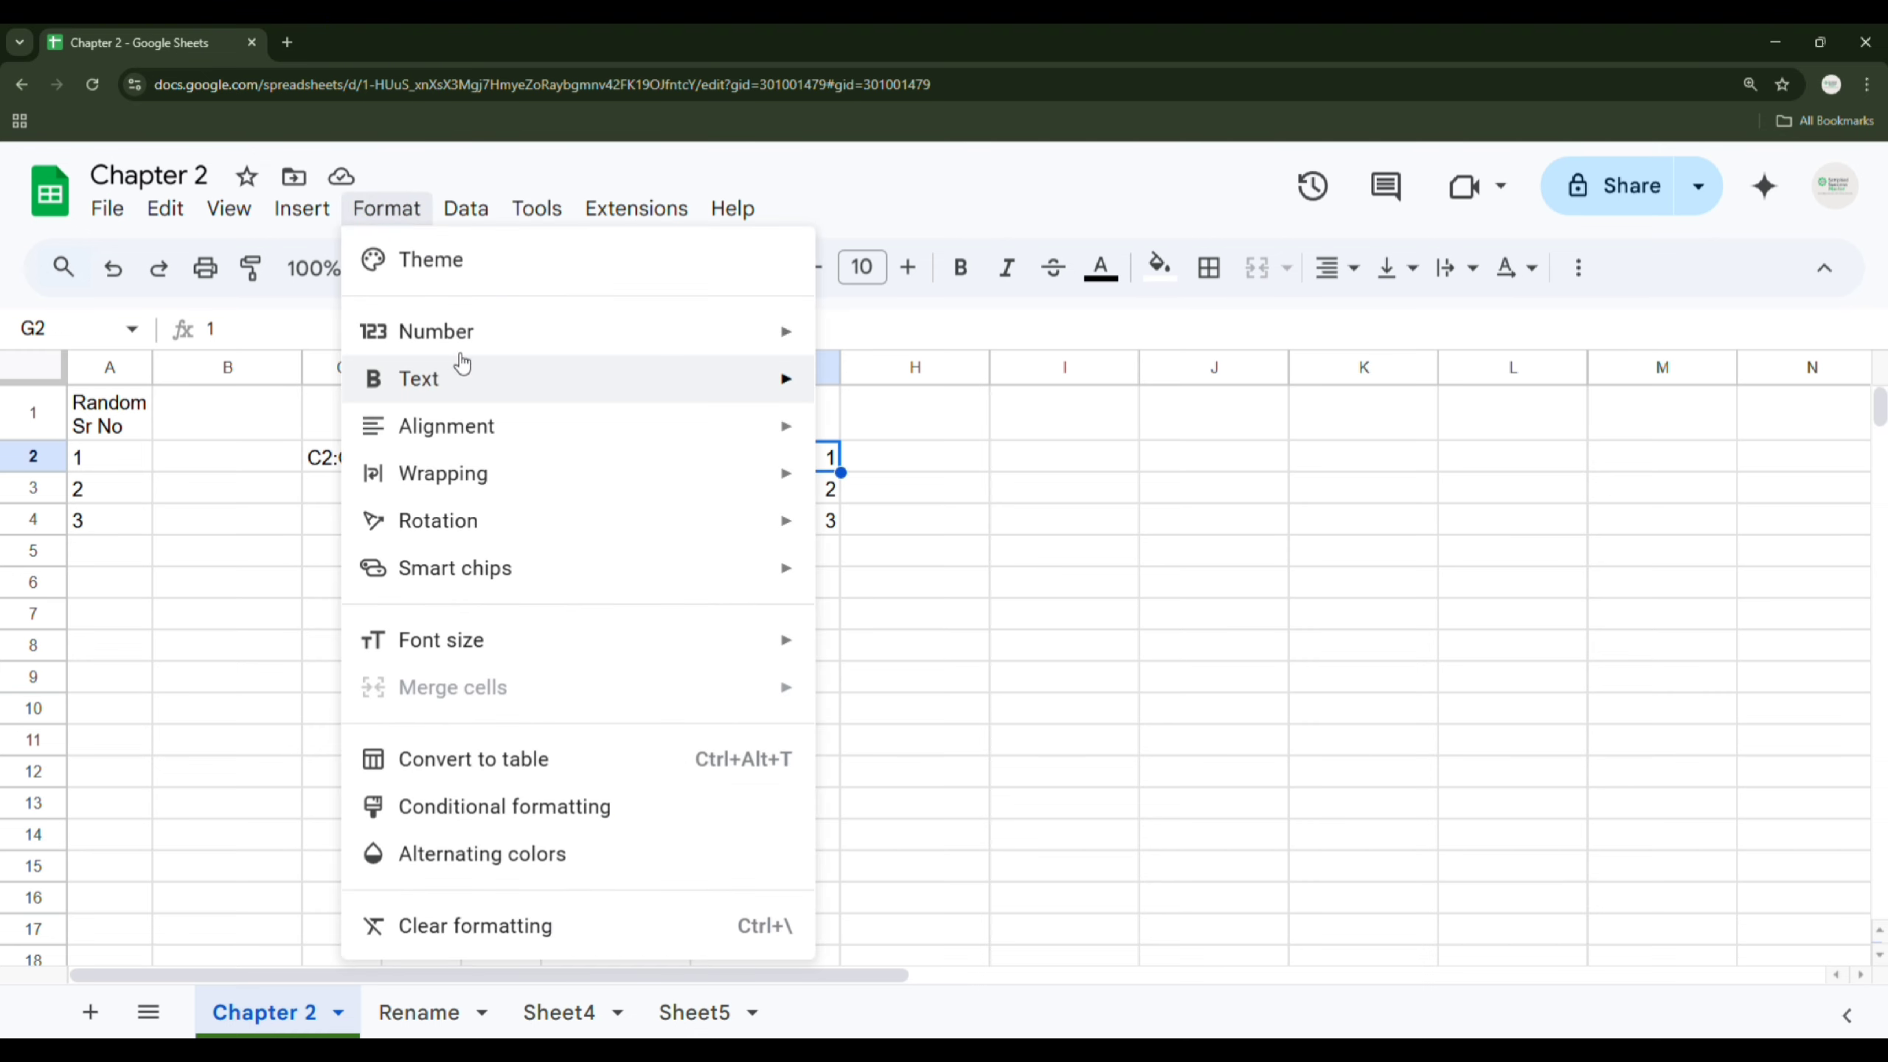
mouse_move(495, 348)
left_click(948, 342)
left_click(781, 487)
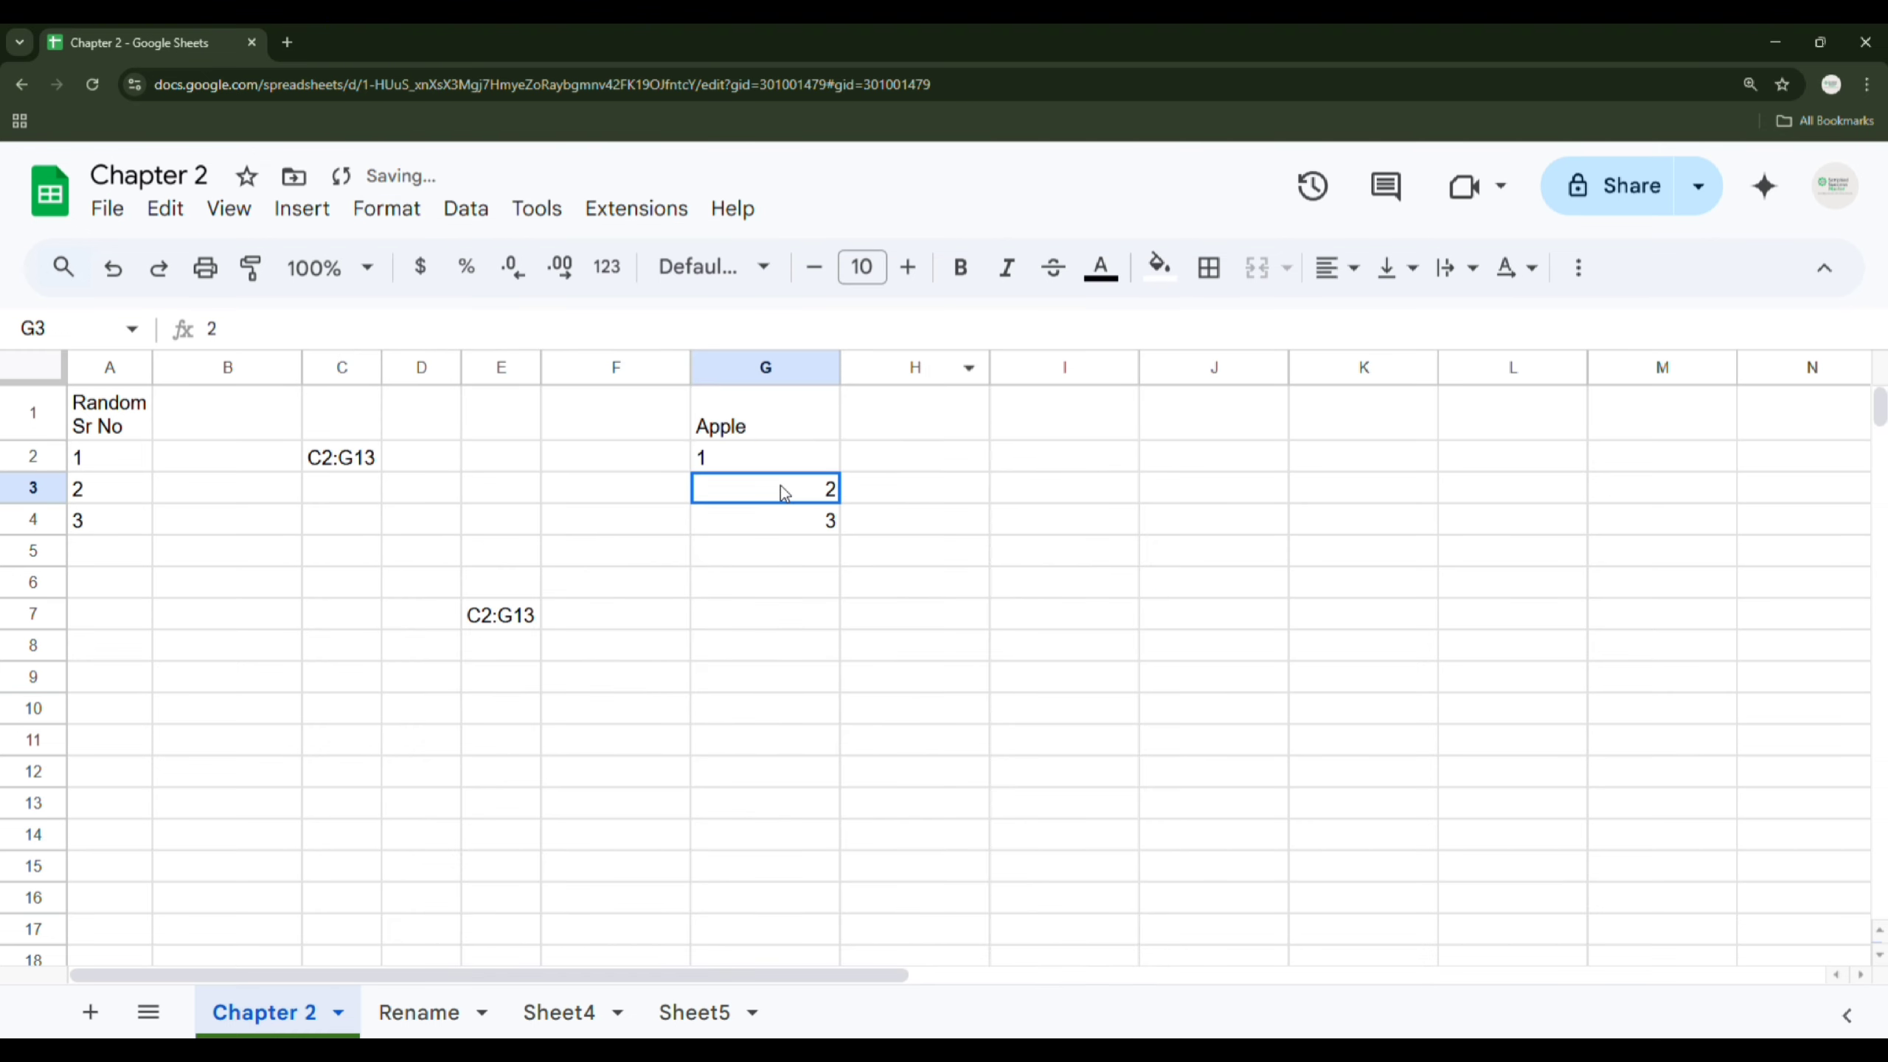
left_click(831, 466)
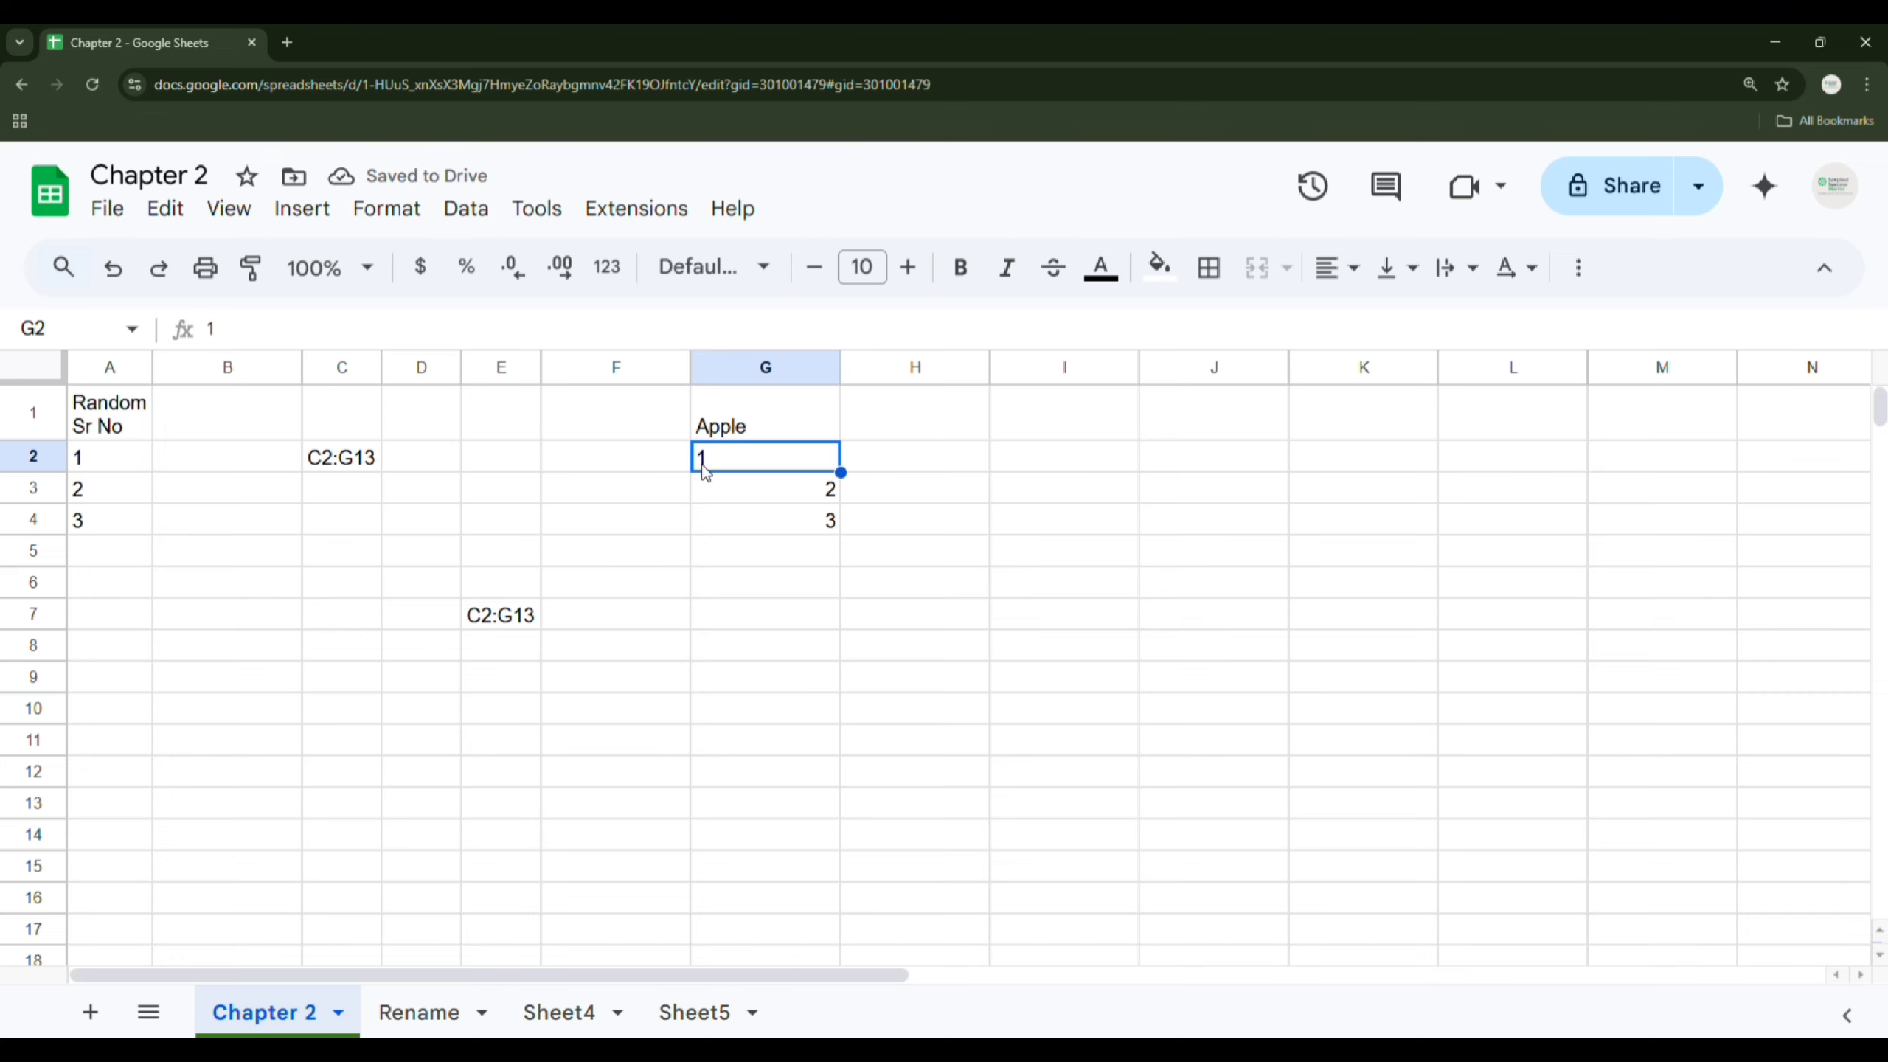
left_click(914, 463)
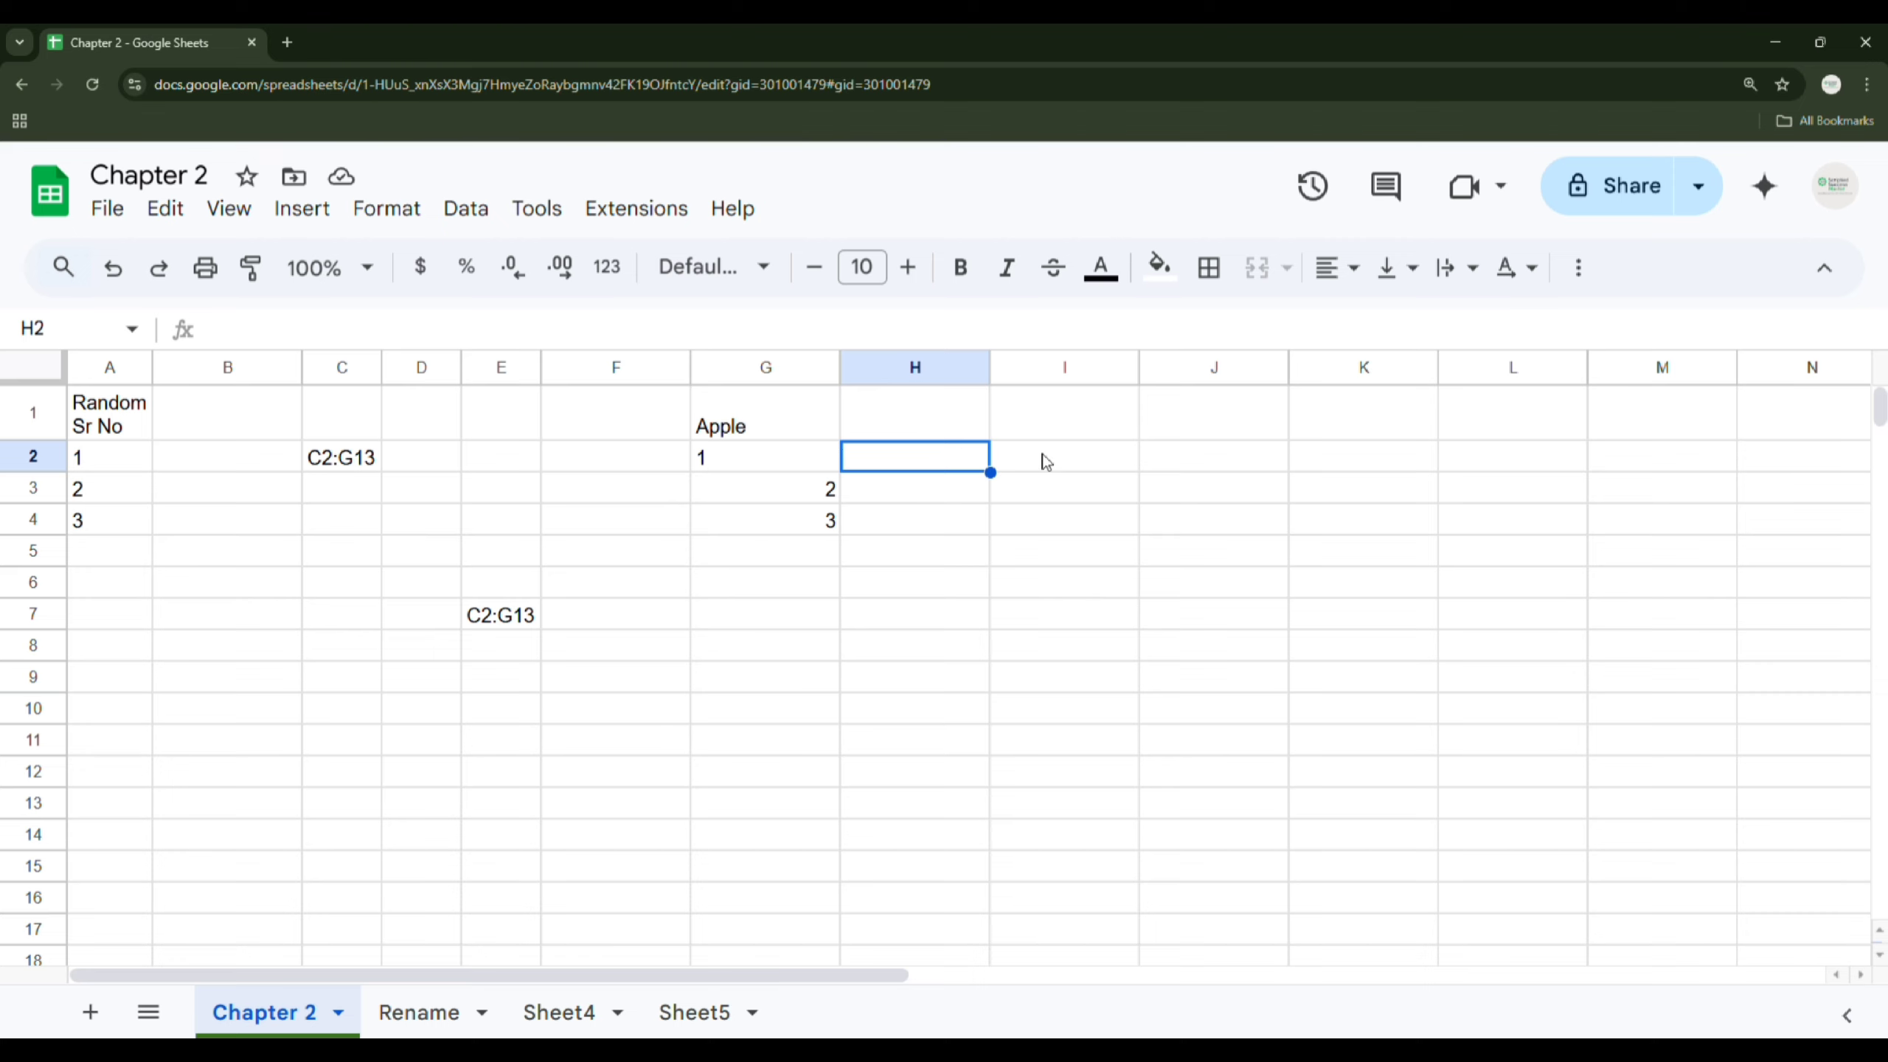
Step: Right-align the value in cell G2
left_click(770, 466)
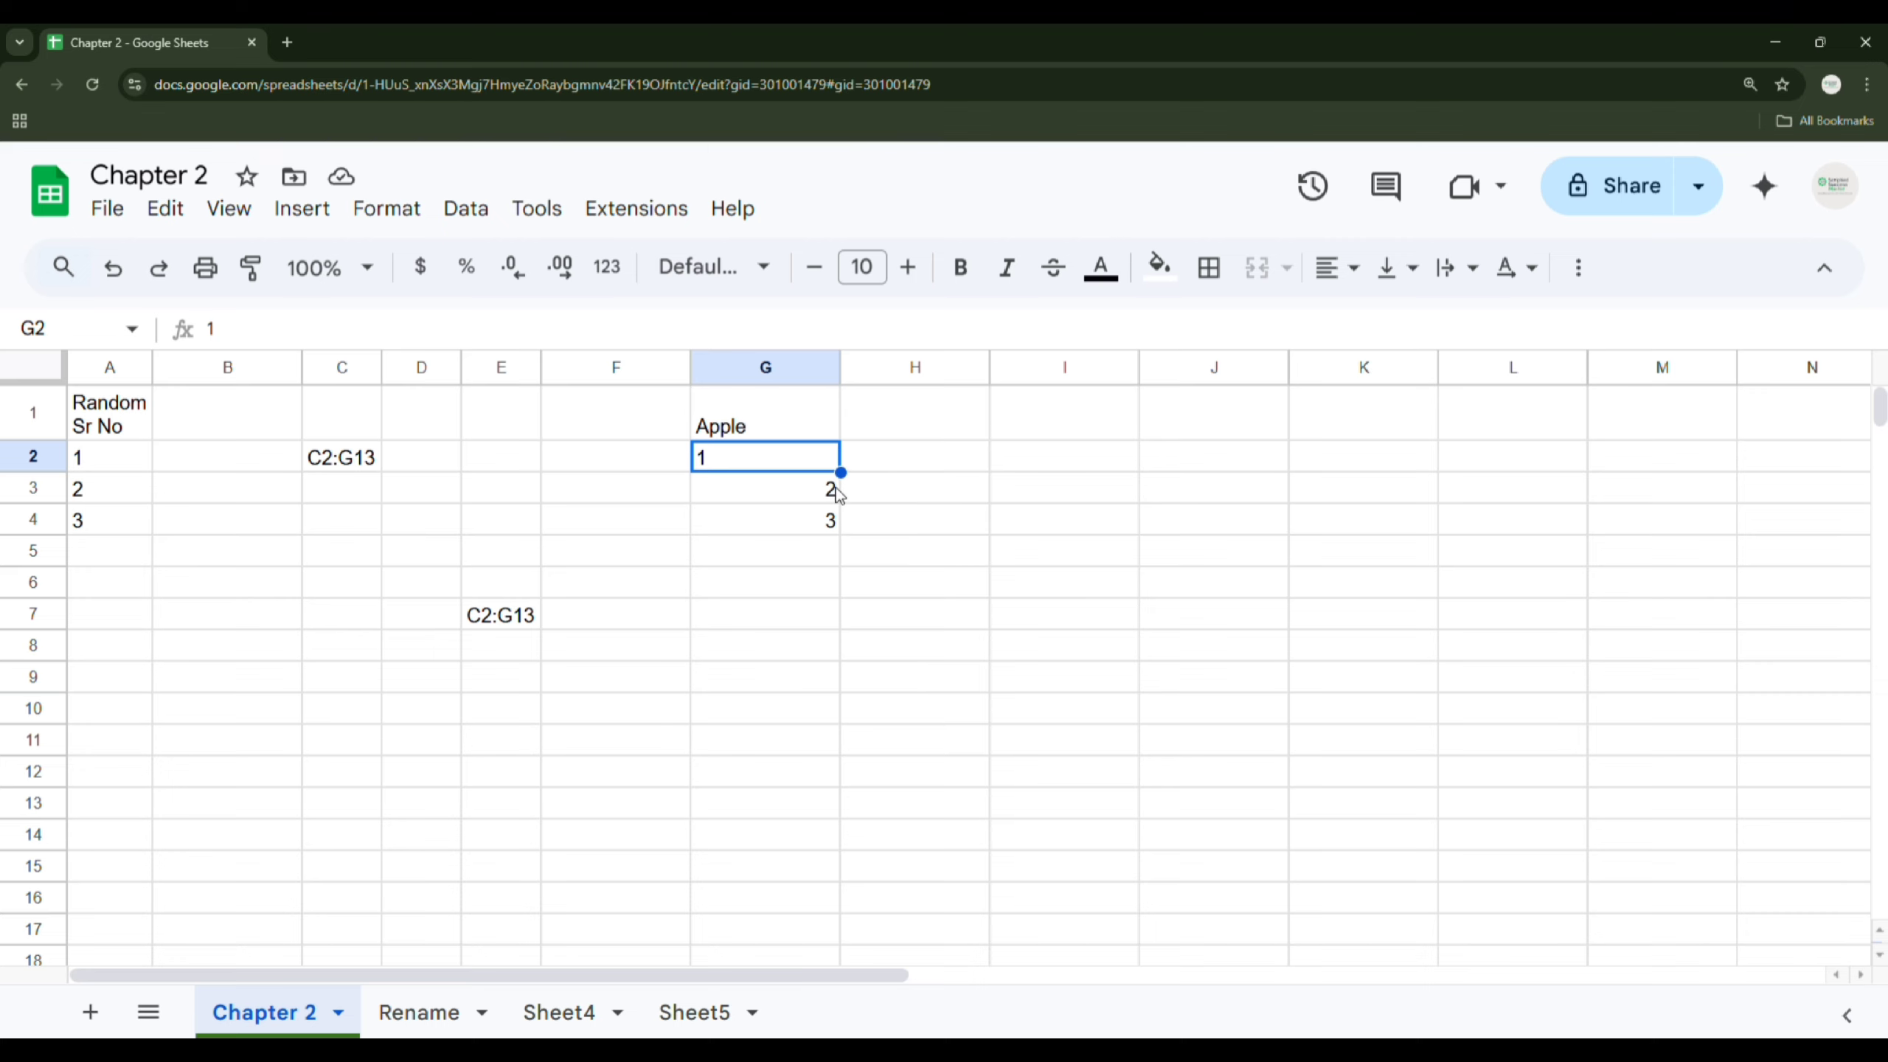
key("ctrl+shift+r")
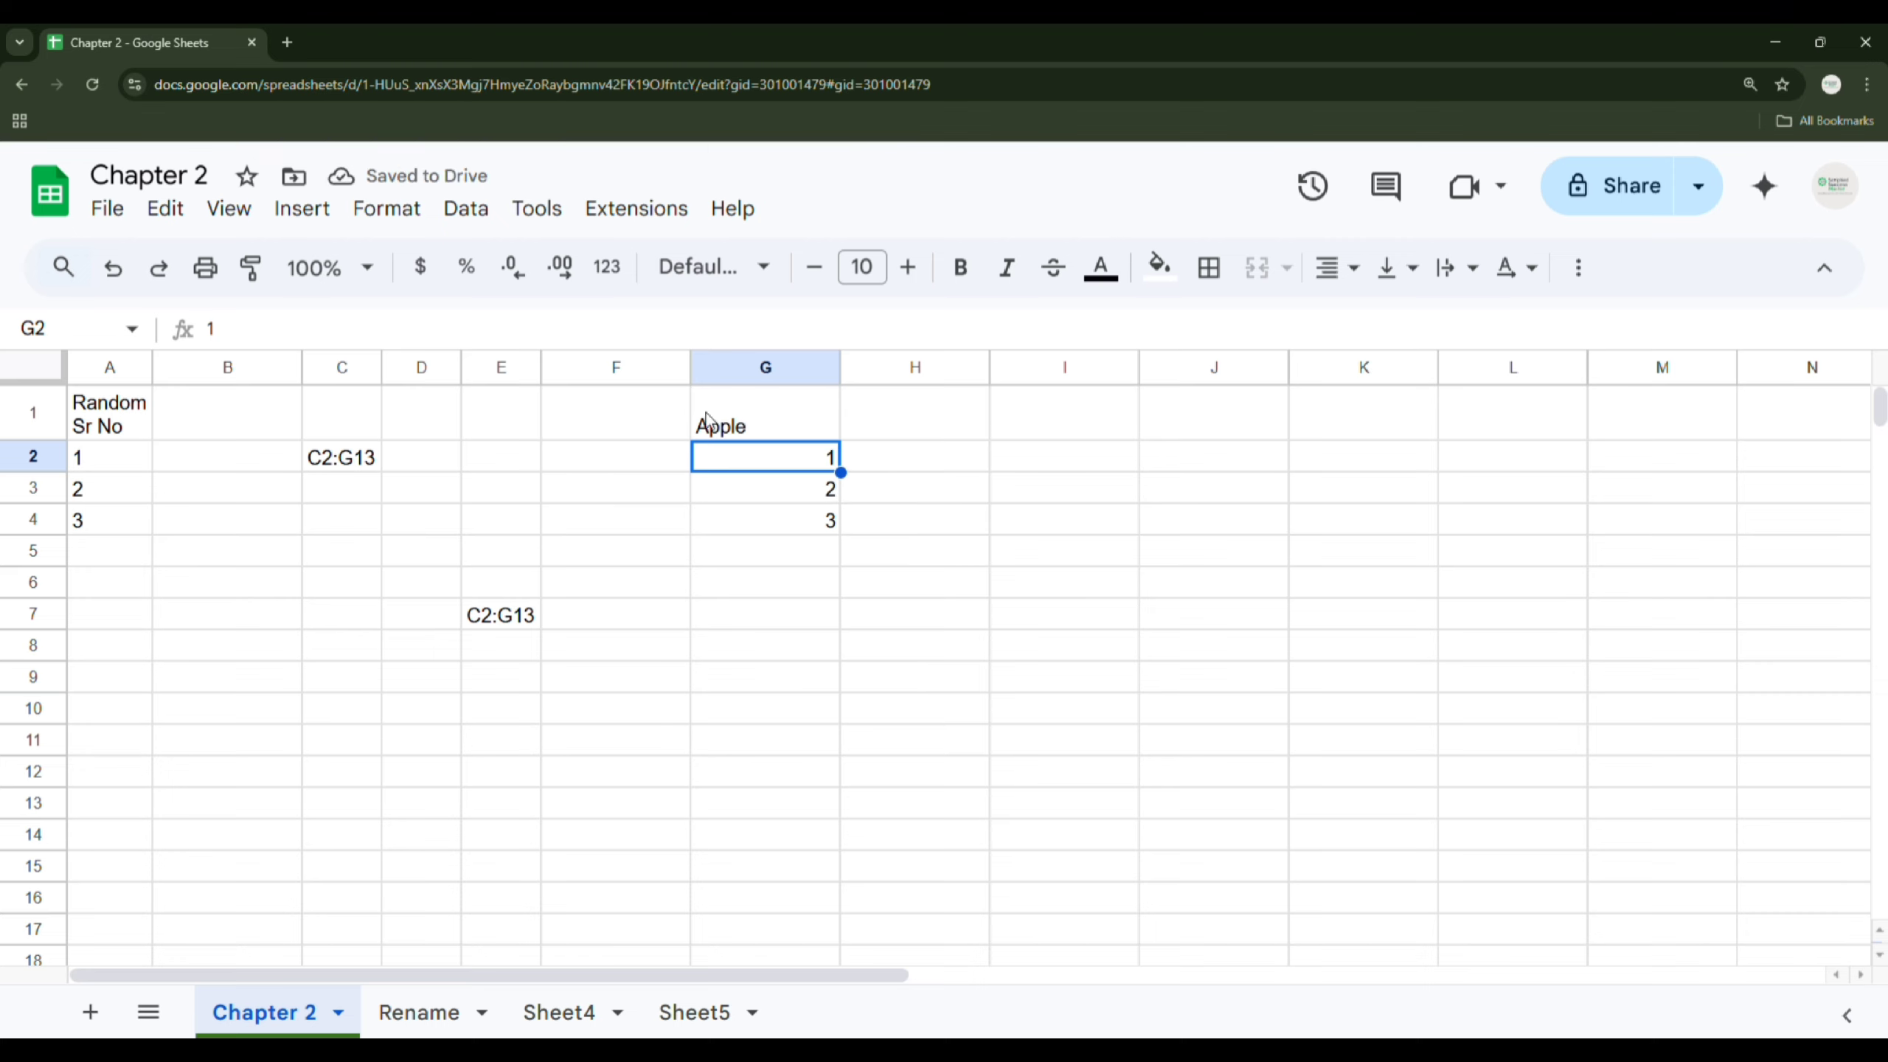
left_click(616, 408)
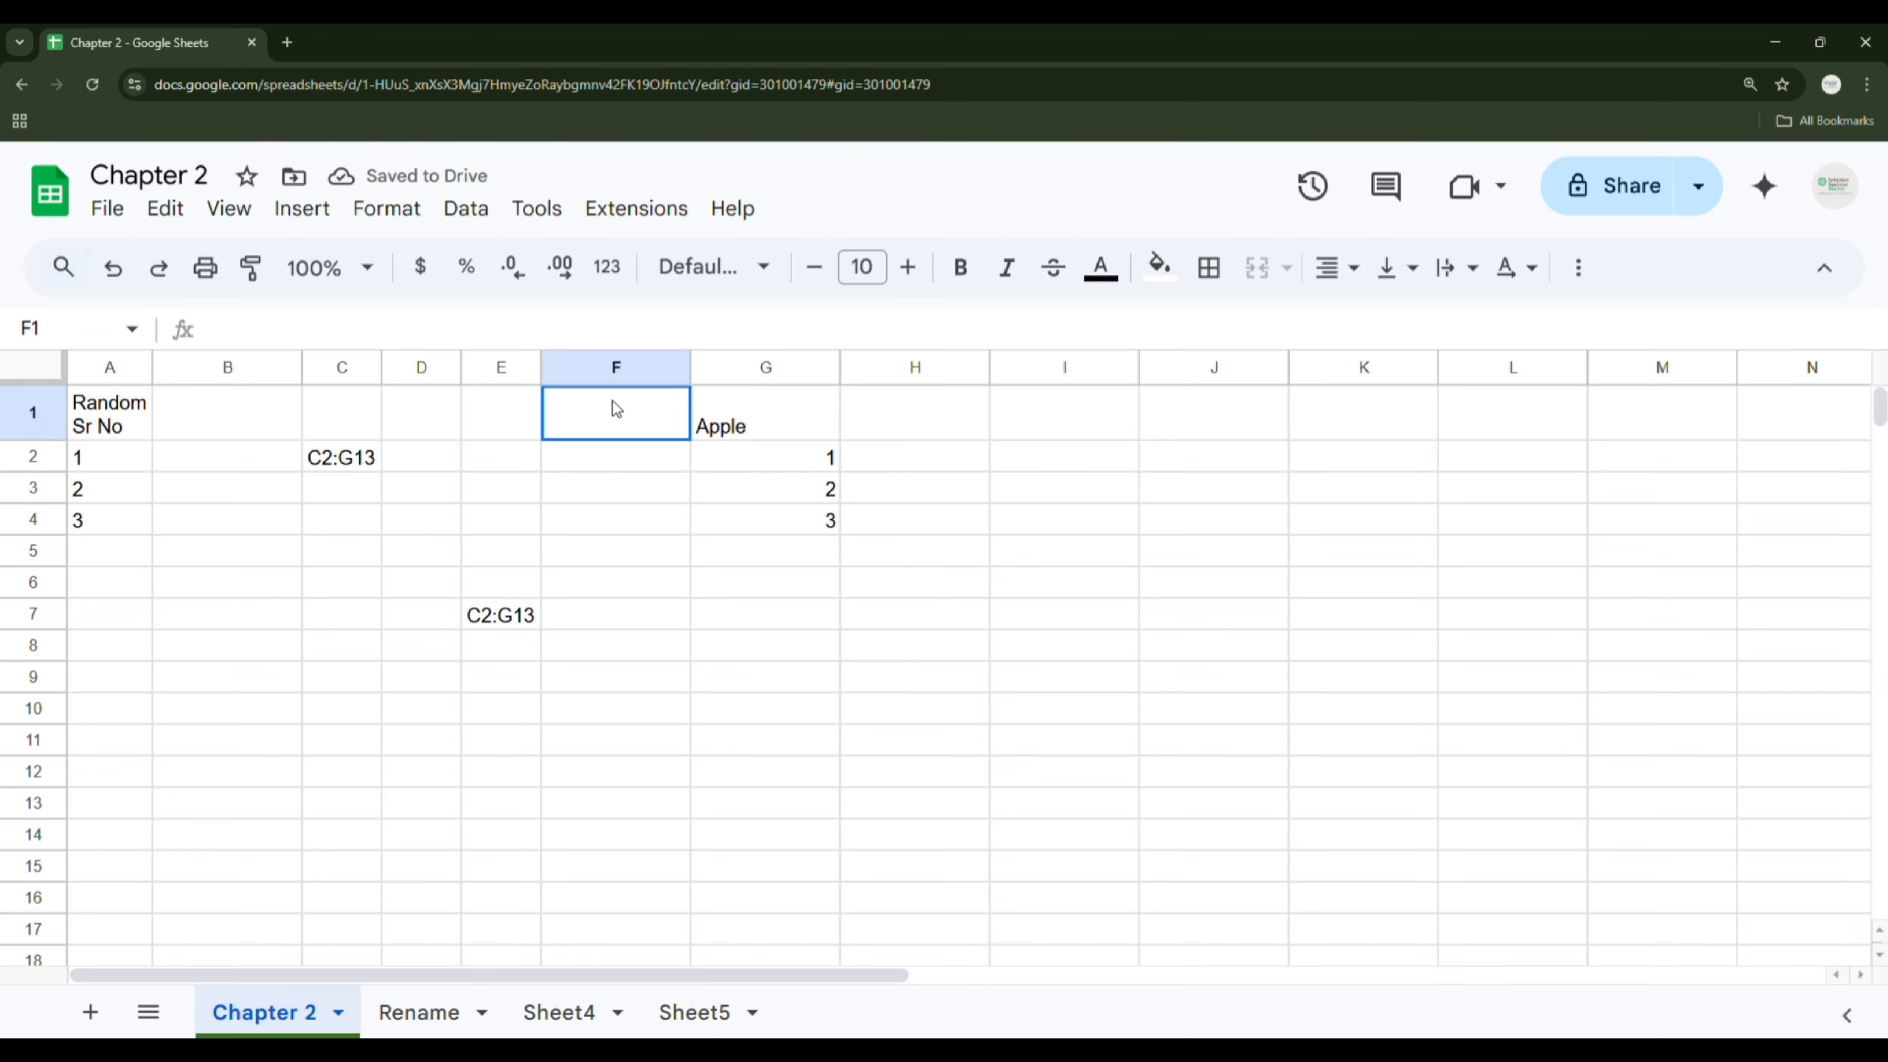
left_click(345, 376)
right_click(335, 369)
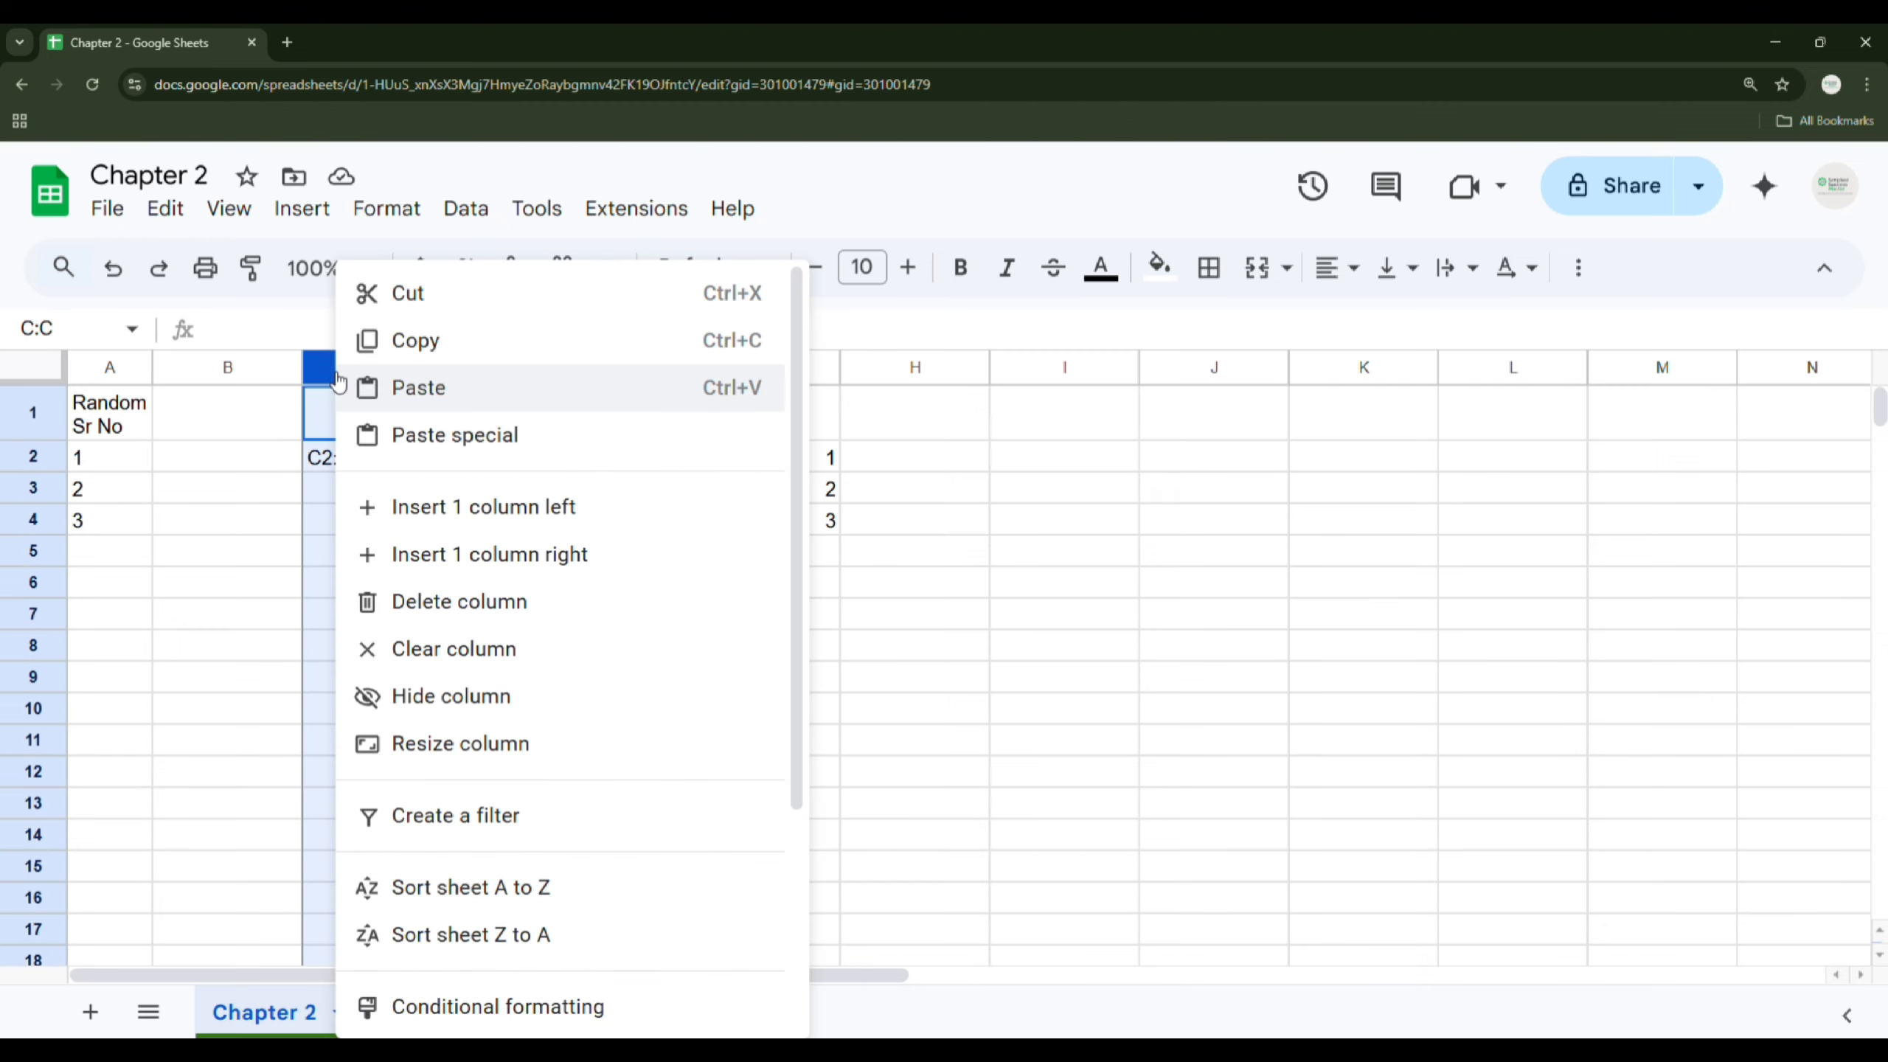
scroll(583, 930, "down", 3)
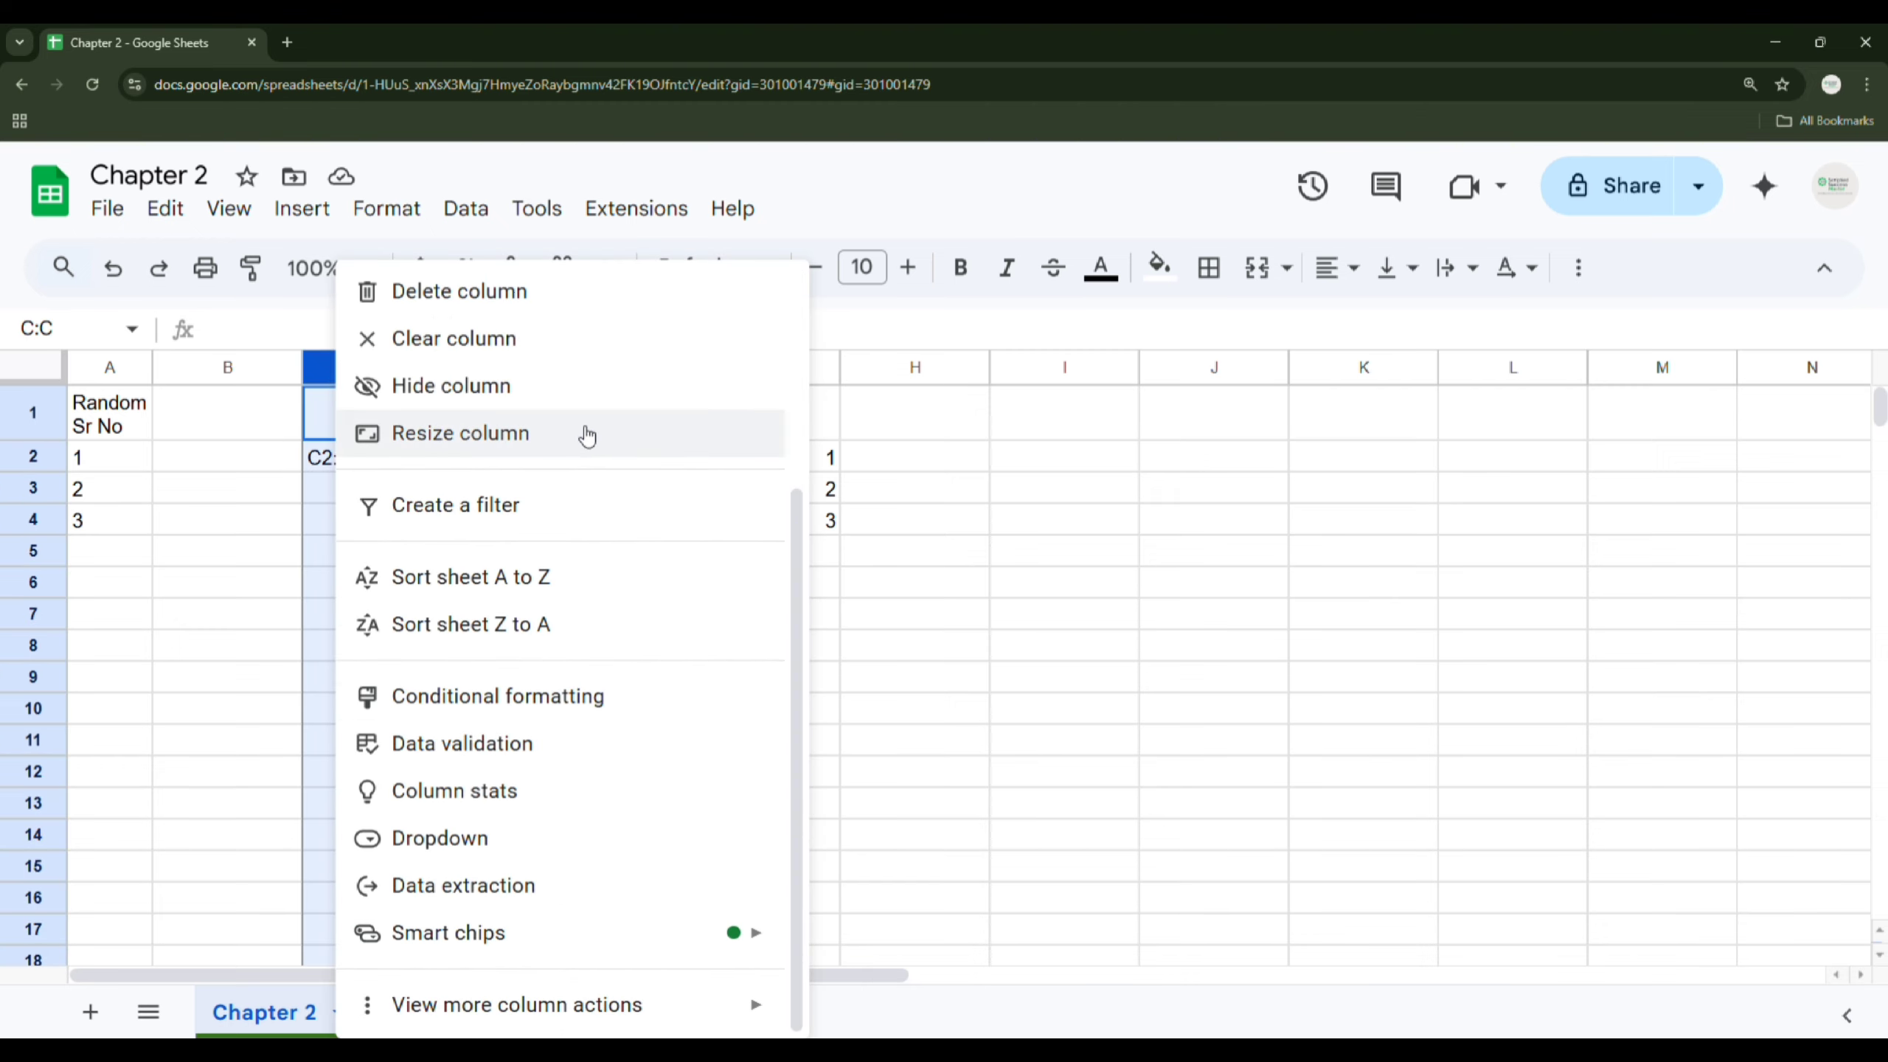
scroll(521, 714, "up", 3)
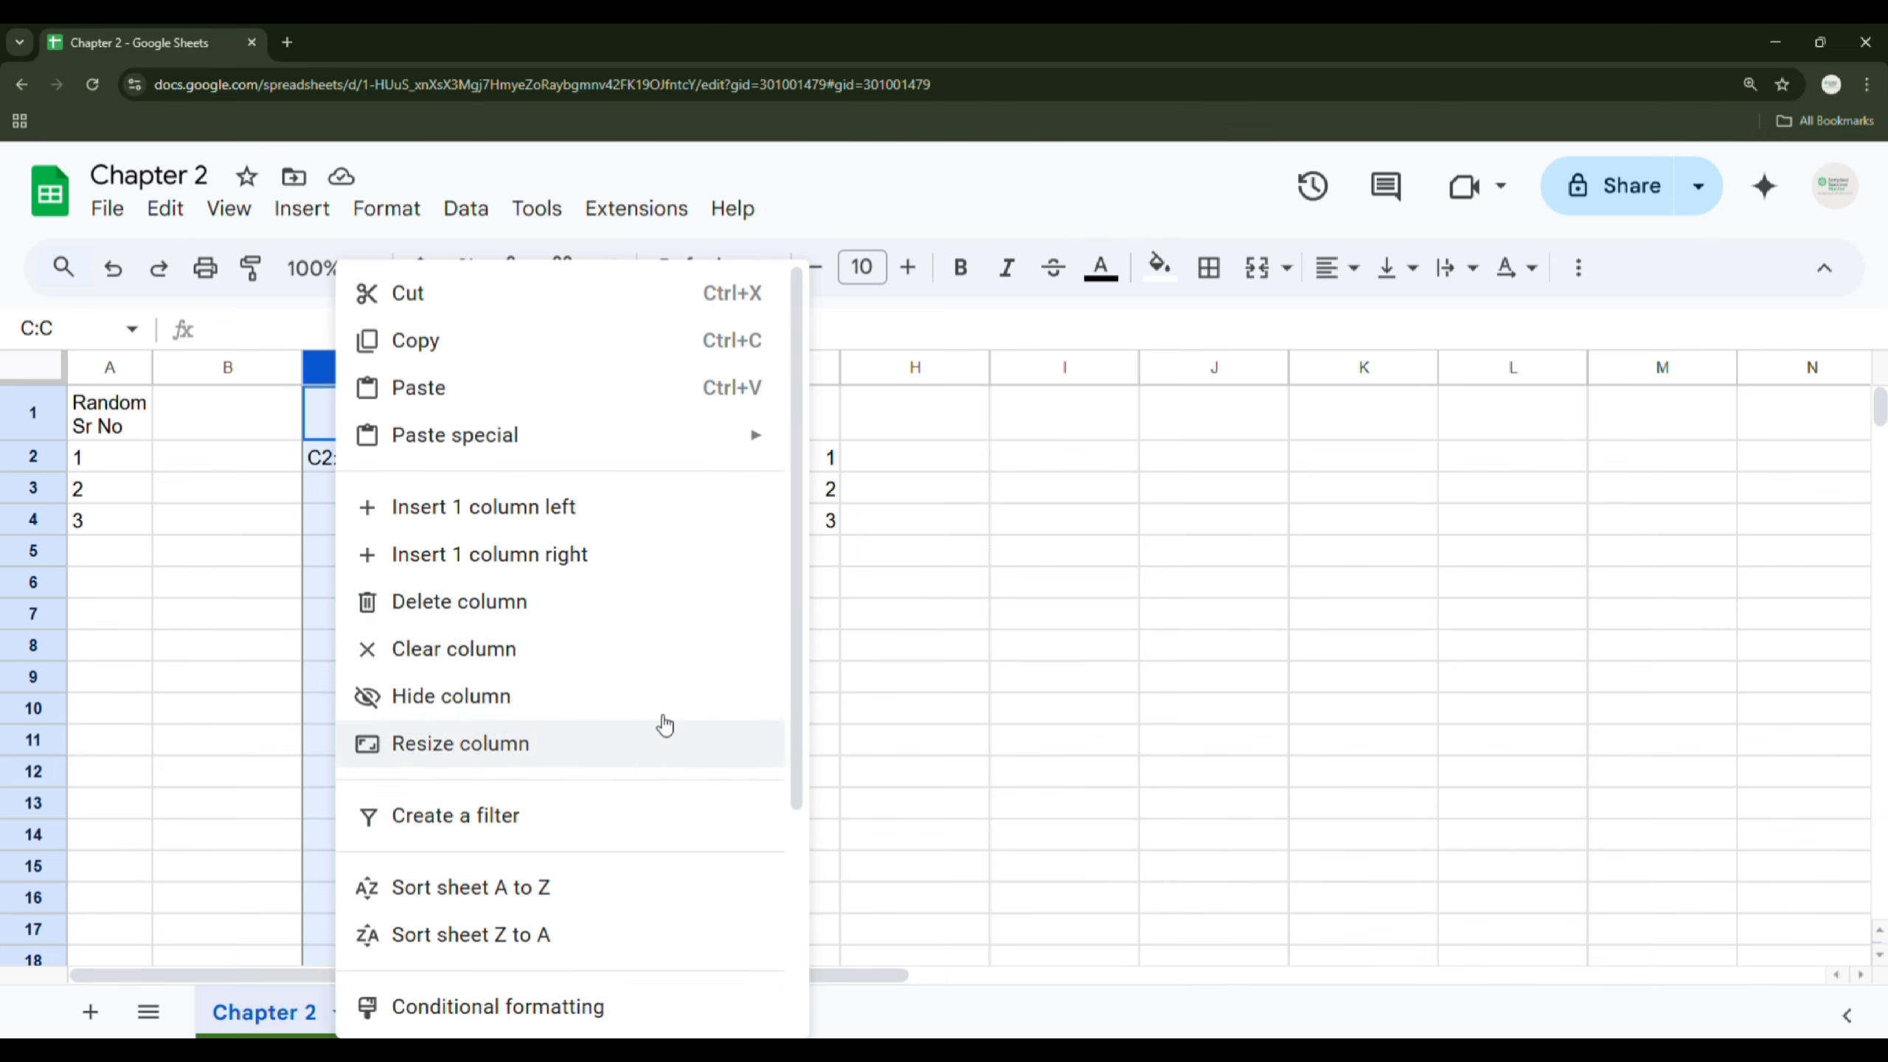
left_click(232, 454)
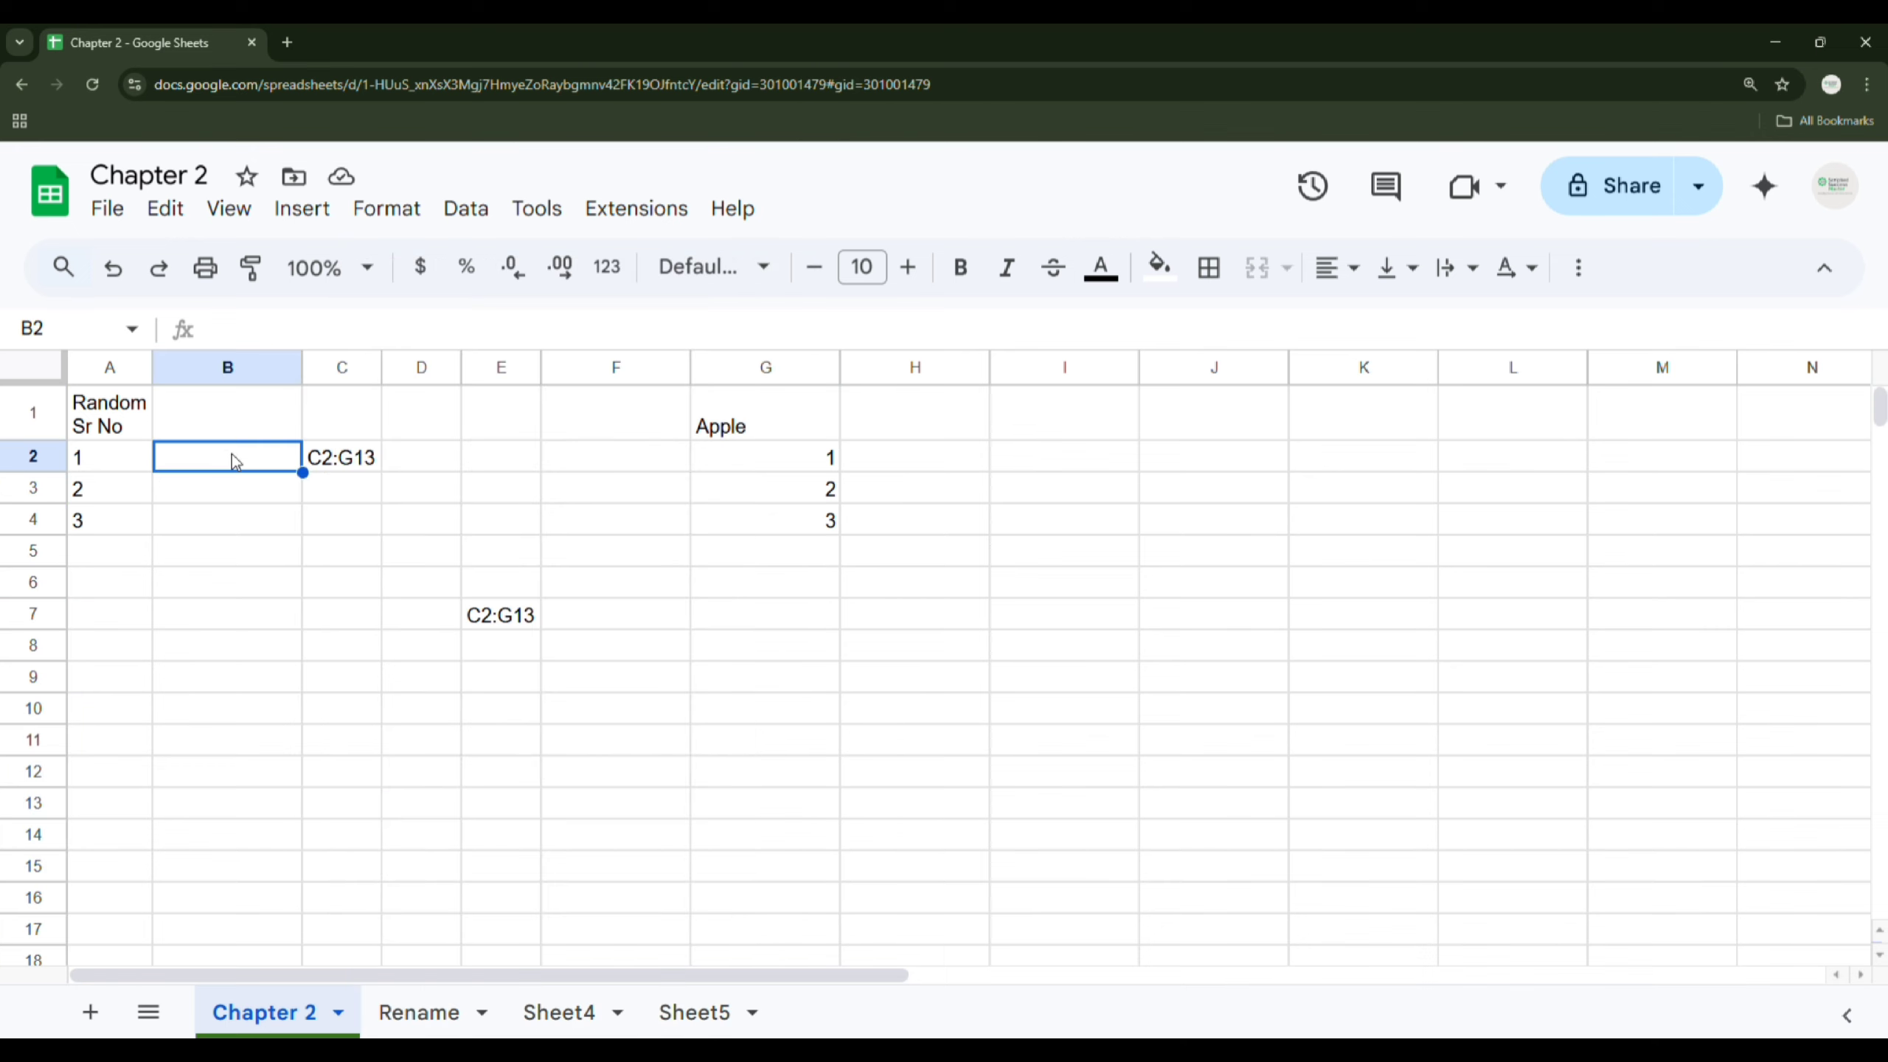
Step: Widen column C slightly
left_click_drag(381, 367, 422, 366)
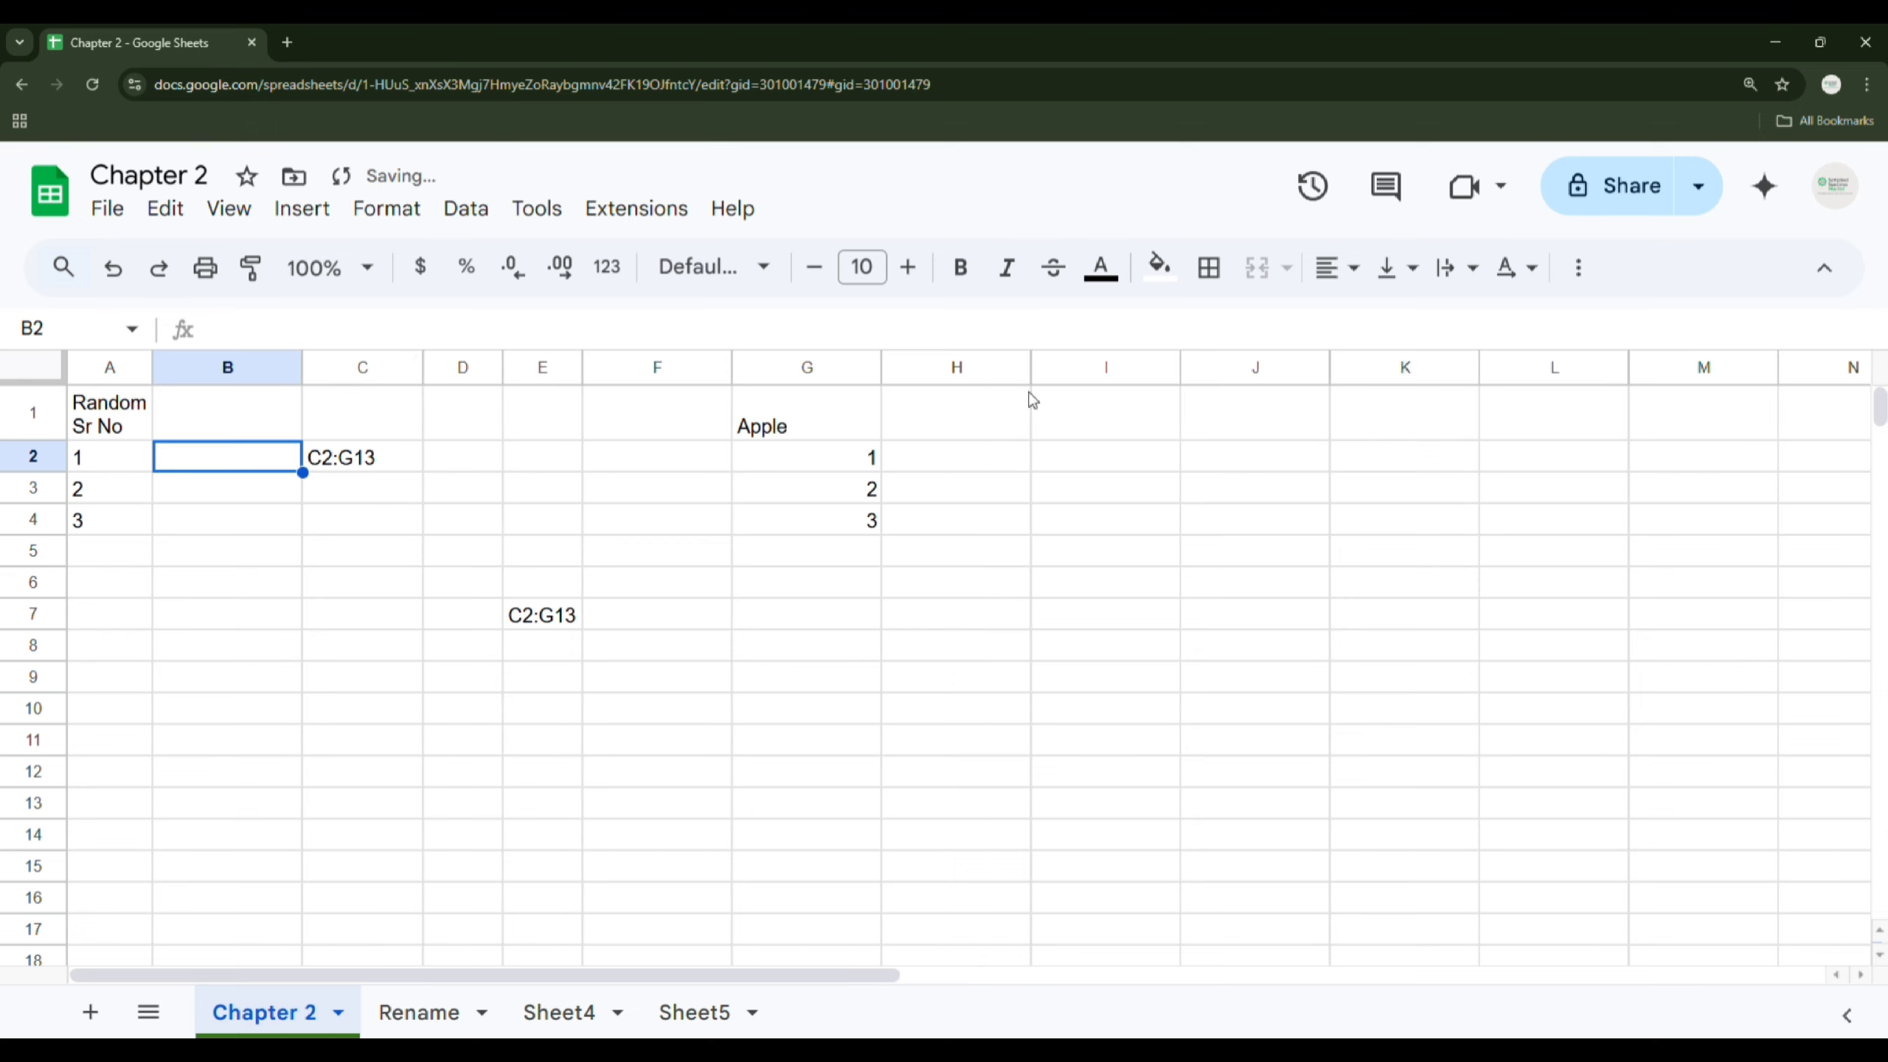